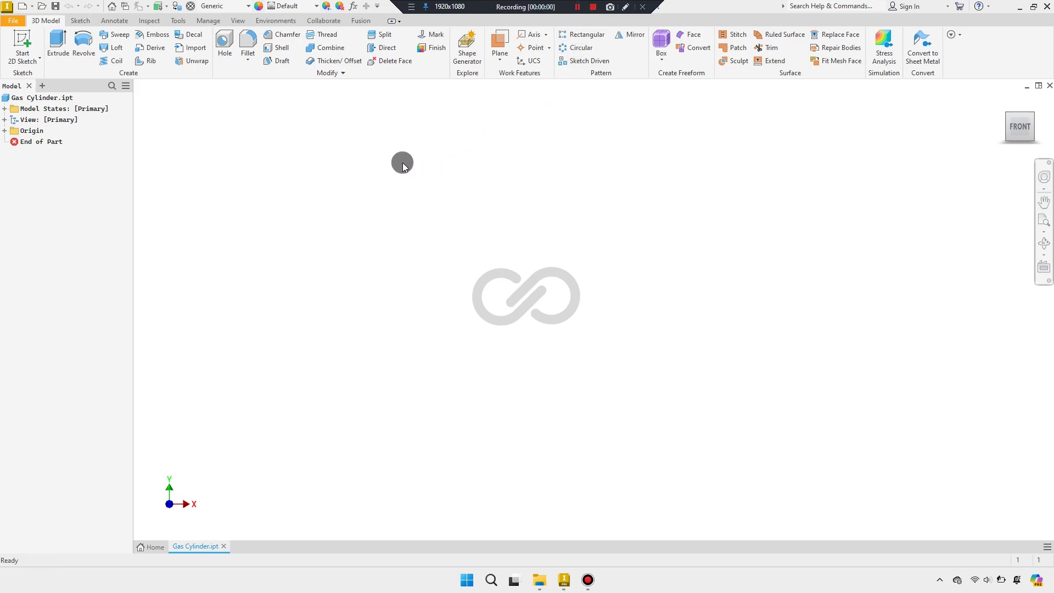
Start a sketch on the XY plane and draw an open profile: top line, right side, bottom line
click(24, 44)
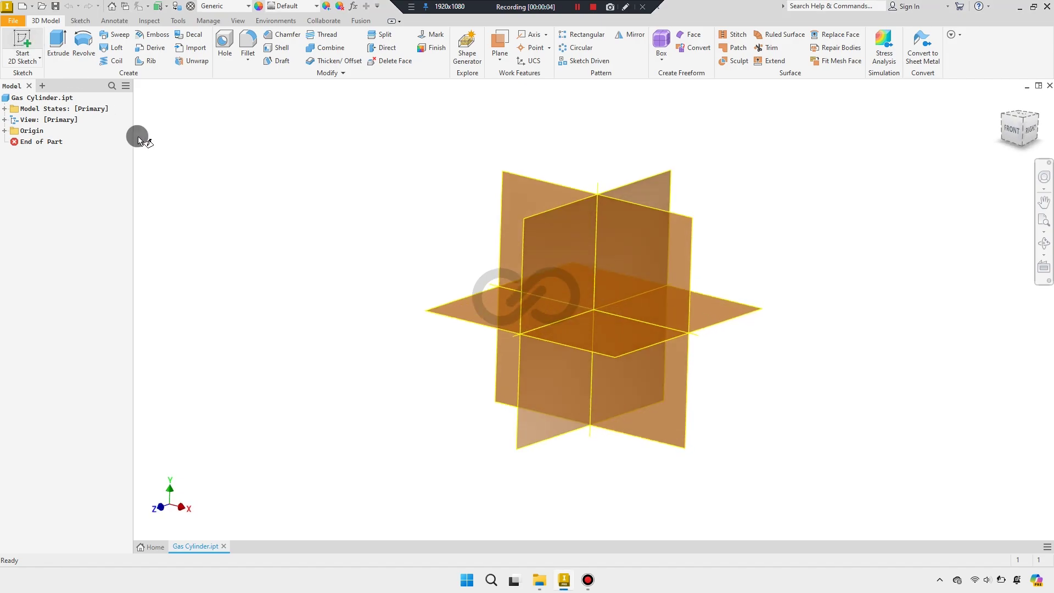
click(519, 160)
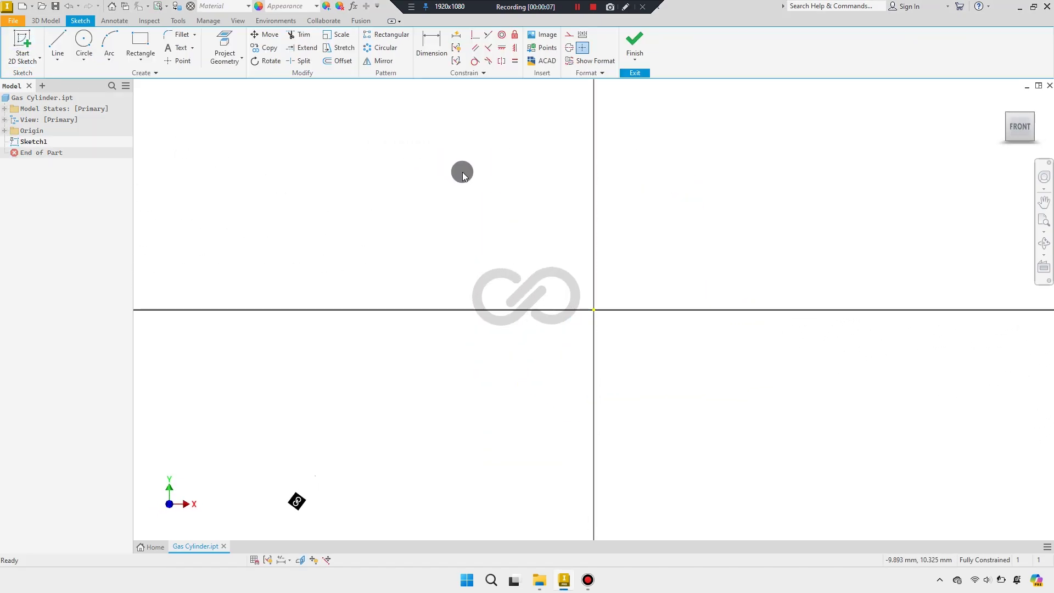
click(65, 49)
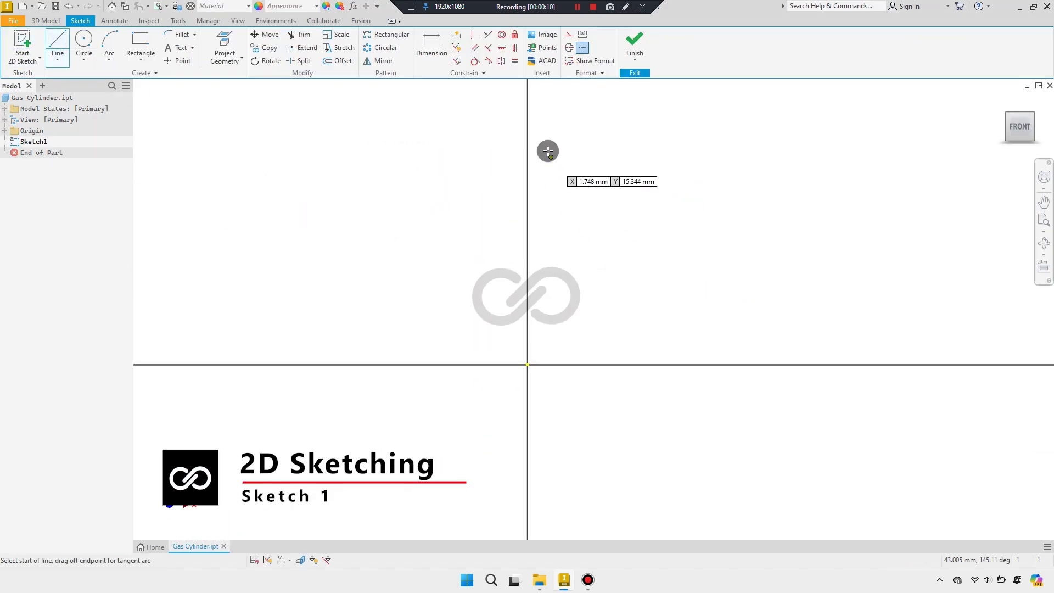
click(537, 123)
click(681, 122)
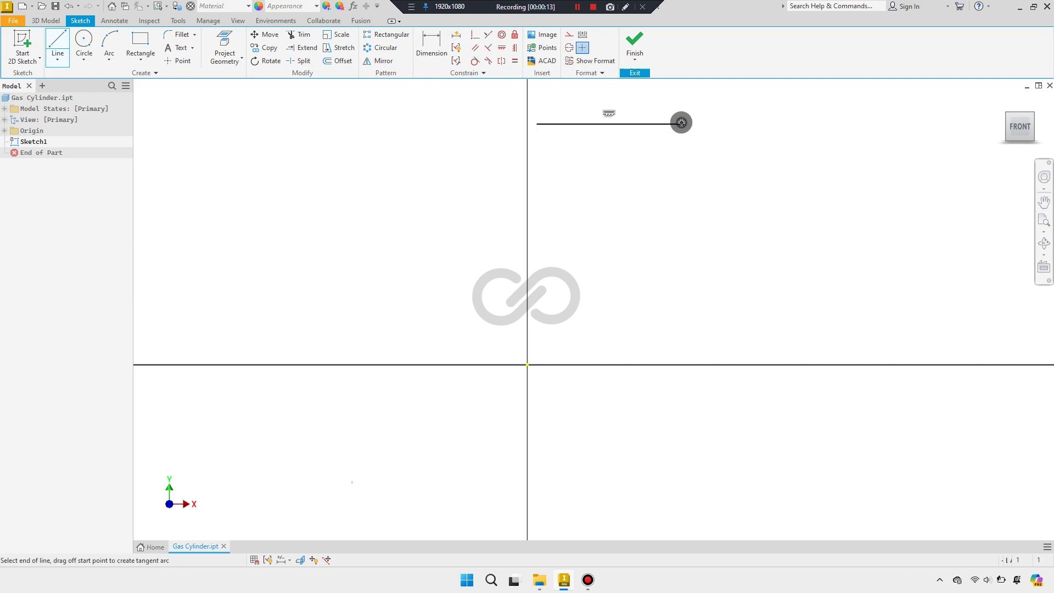
click(681, 324)
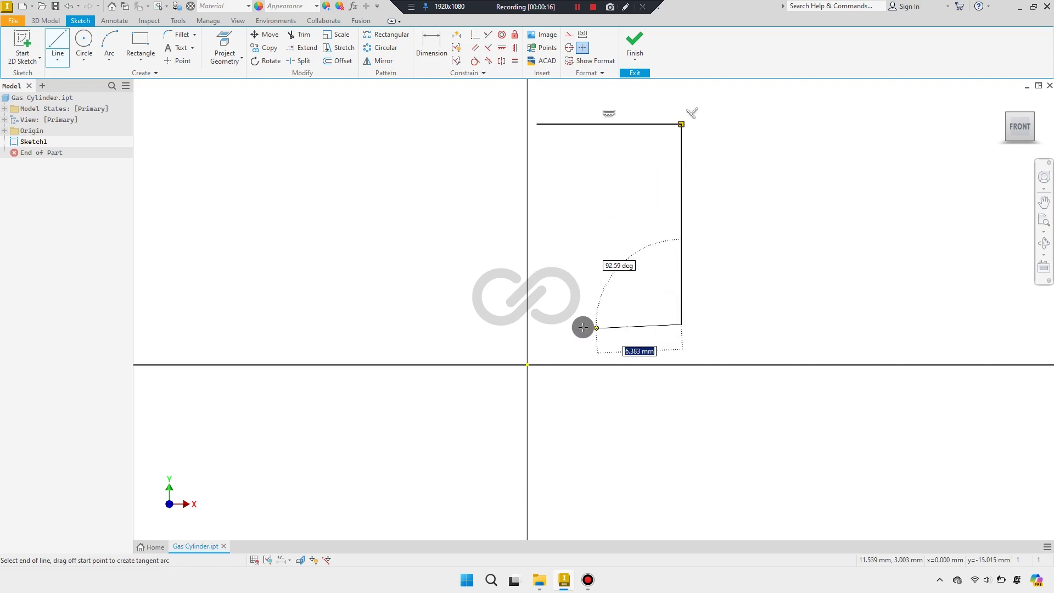
click(555, 325)
right_click(614, 279)
click(594, 259)
middle_drag(596, 263, 529, 274)
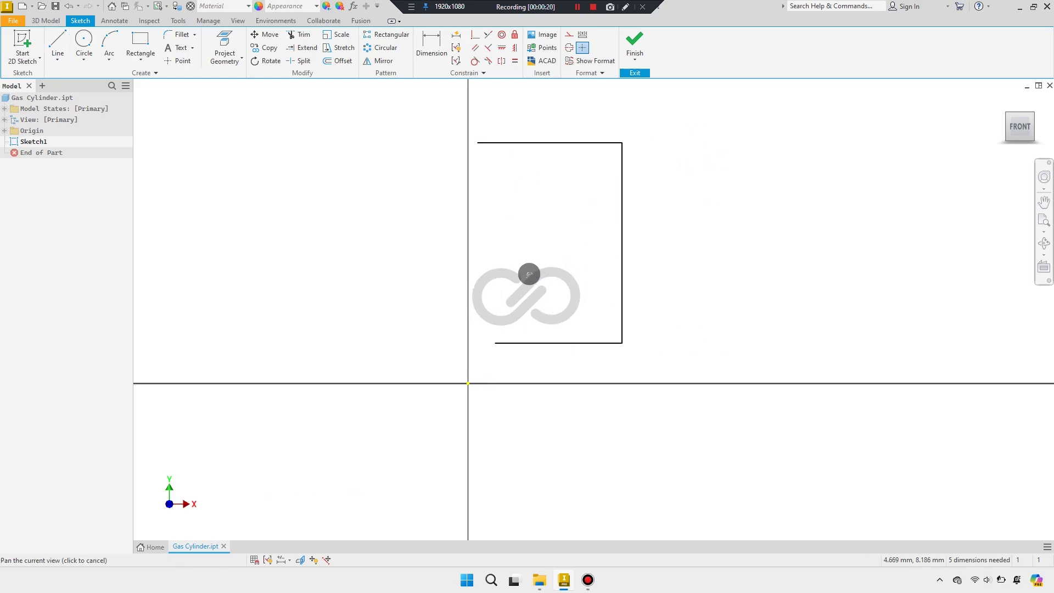
Make the top and bottom lines equal in length
click(514, 62)
click(548, 143)
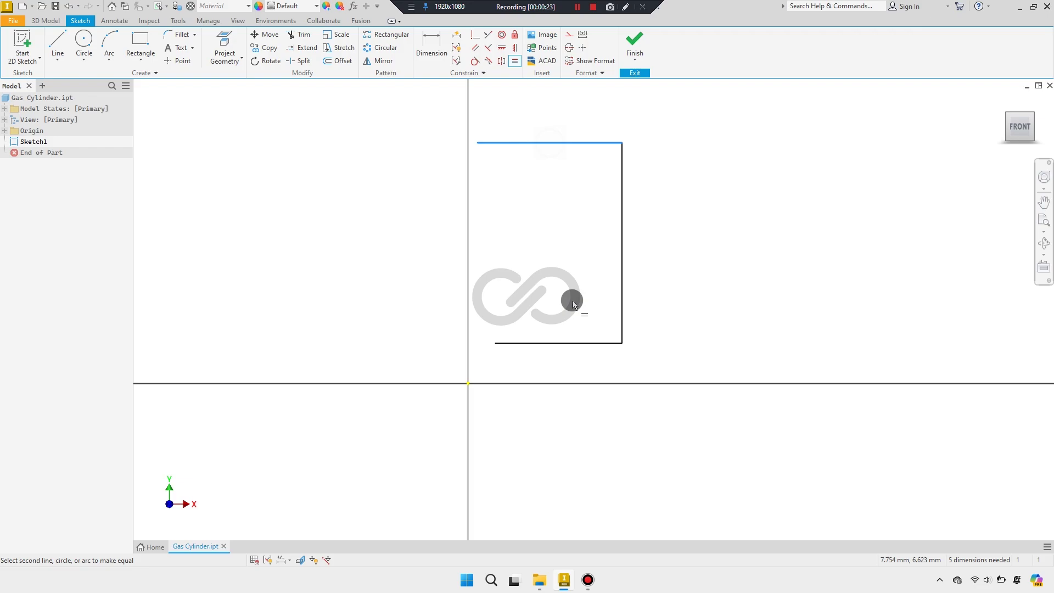
click(581, 343)
right_click(669, 251)
click(706, 252)
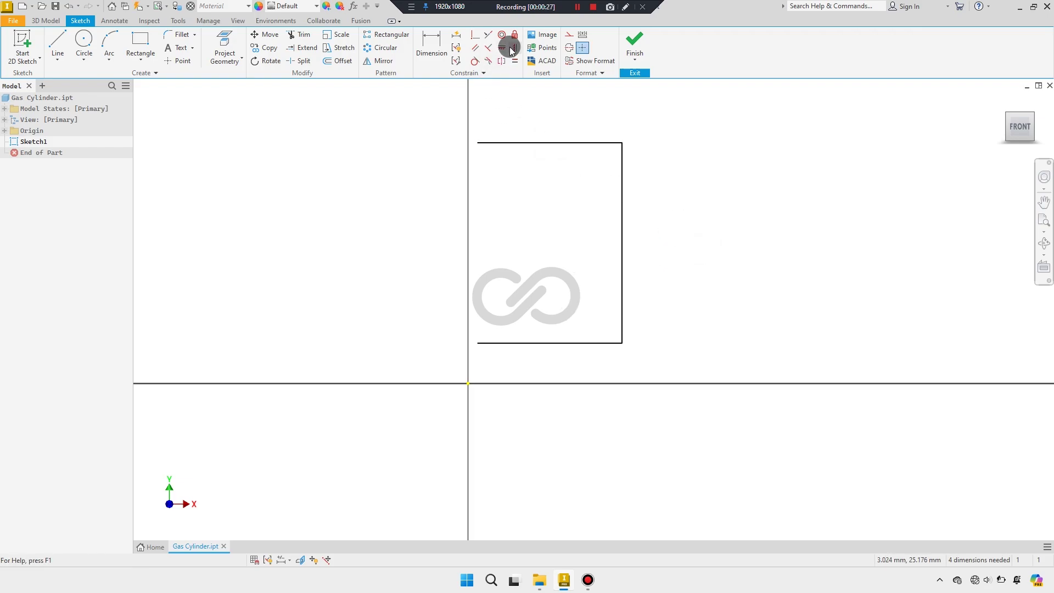
Align the left ends vertically and snap the lower-left end onto the origin
click(514, 48)
click(478, 144)
click(480, 341)
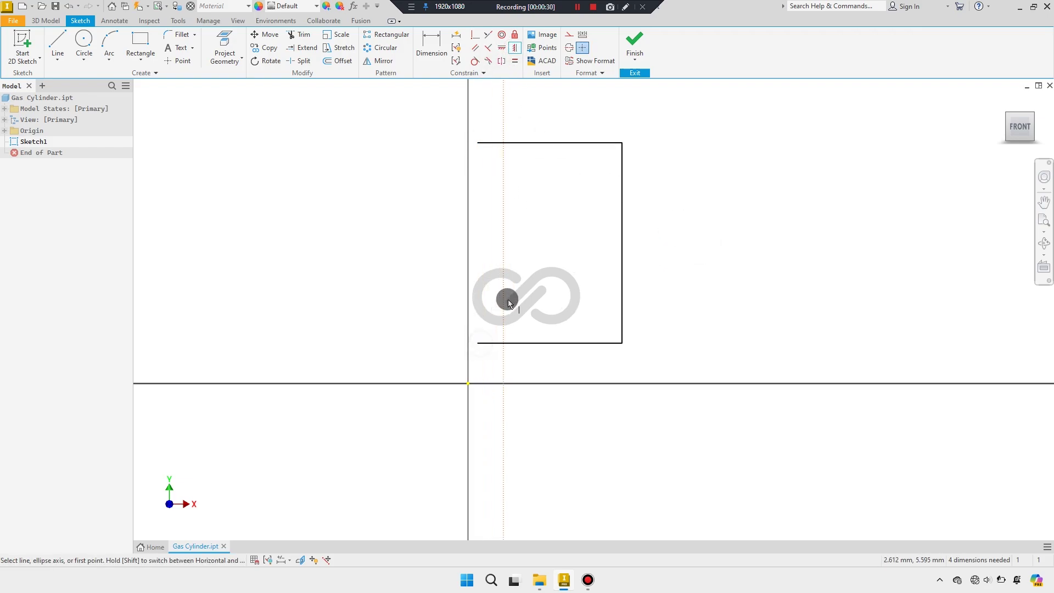
right_click(545, 277)
key(Escape)
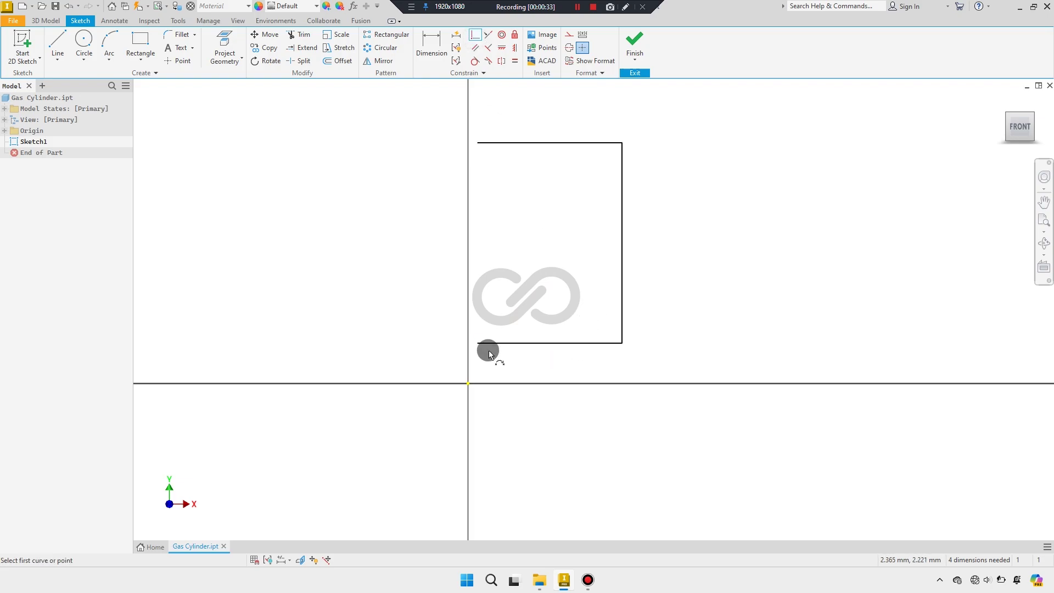
click(478, 343)
click(468, 383)
right_click(571, 317)
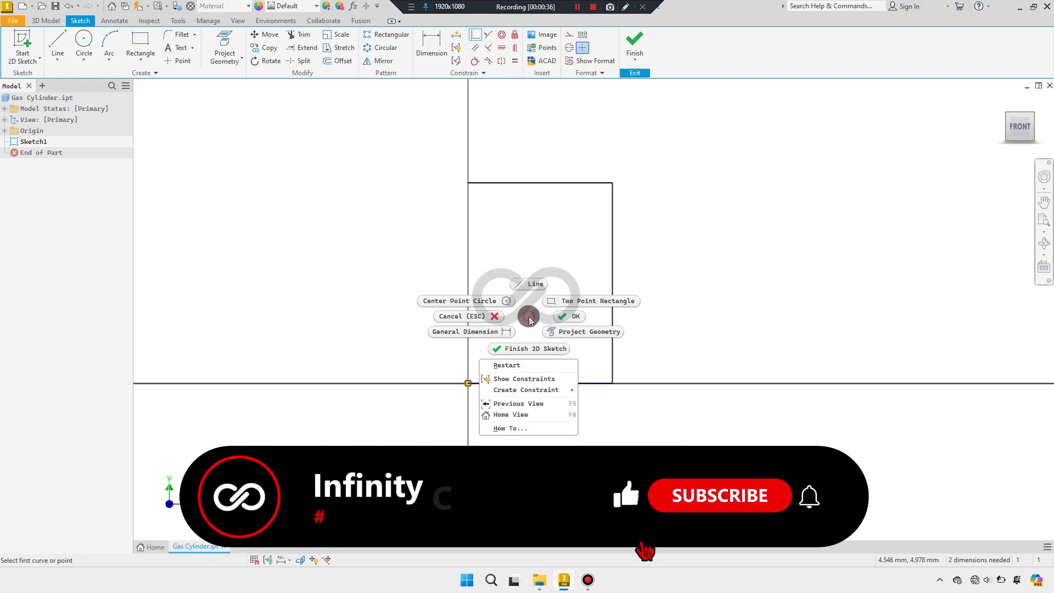
Dimension the right edge to a 180 mm height
click(571, 317)
key(d)
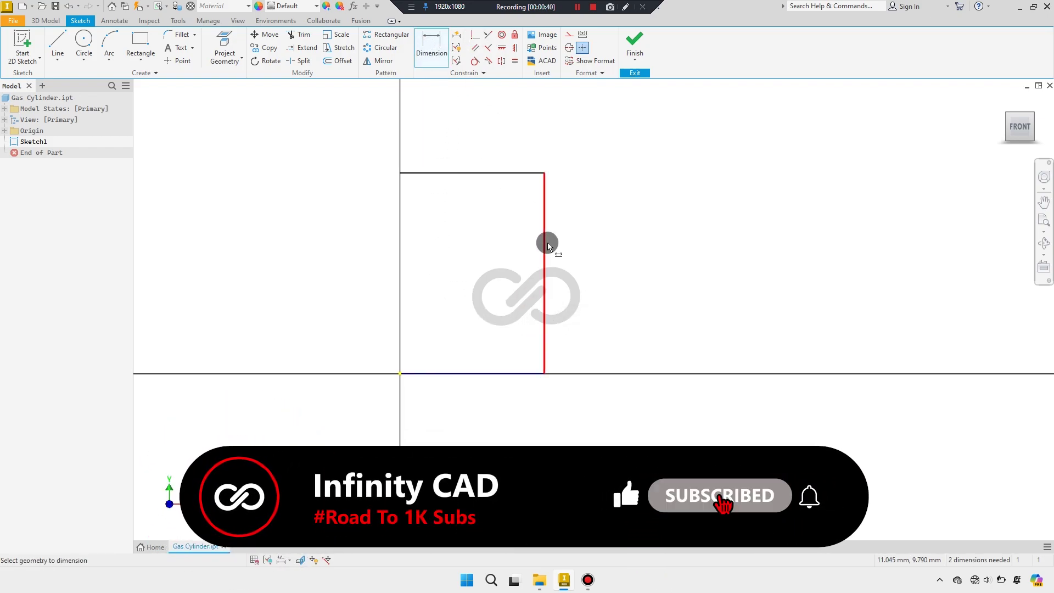
click(548, 245)
click(592, 229)
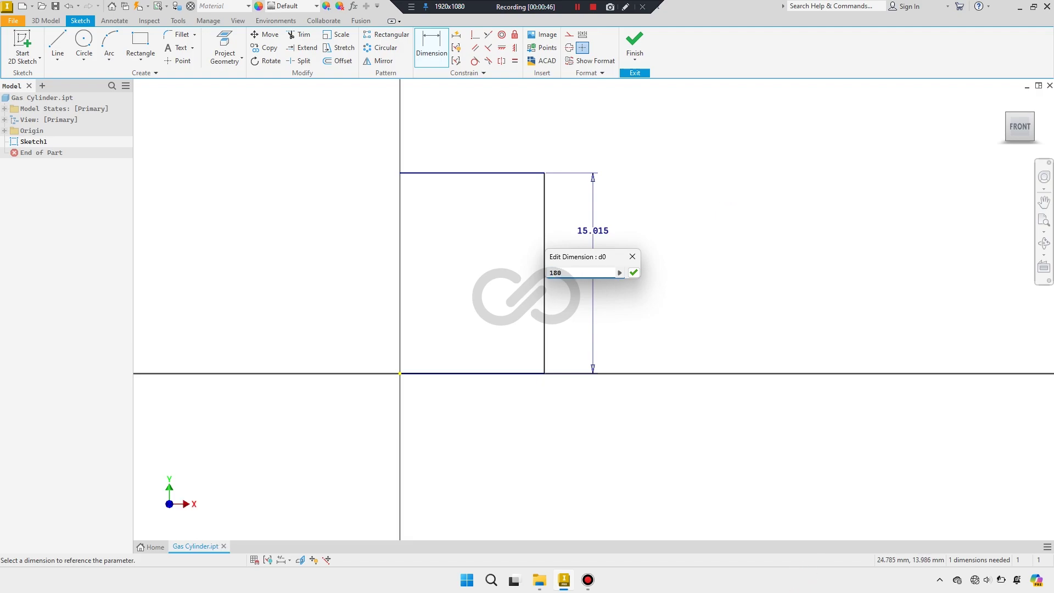
key(Return)
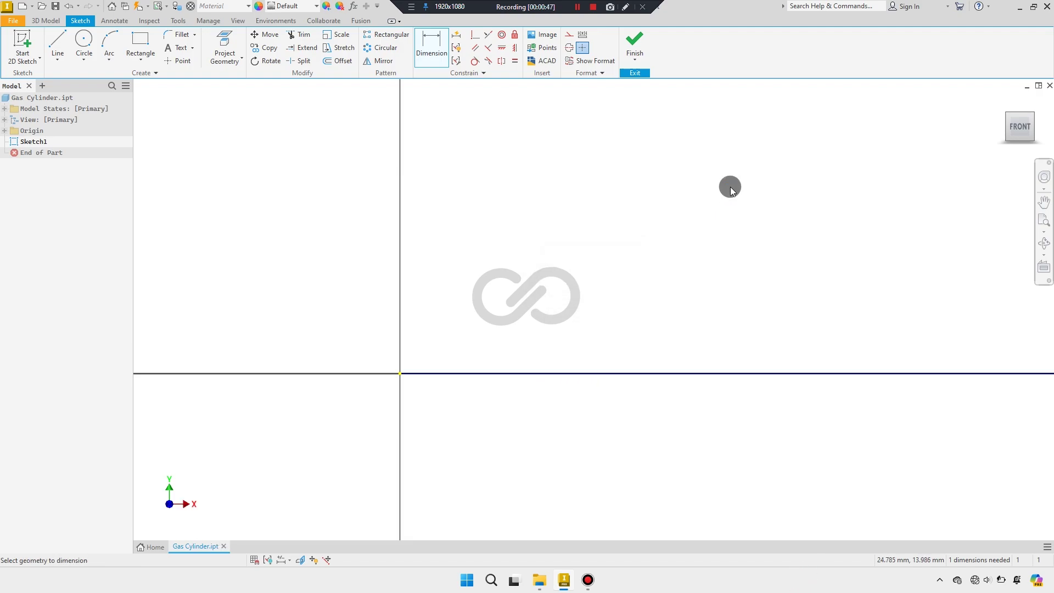
mouse_move(730, 187)
middle_down()
mouse_move(609, 252)
mouse_move(485, 266)
mouse_move(482, 287)
middle_up()
scroll(608, 253, up, 3)
scroll(497, 250, down, 1)
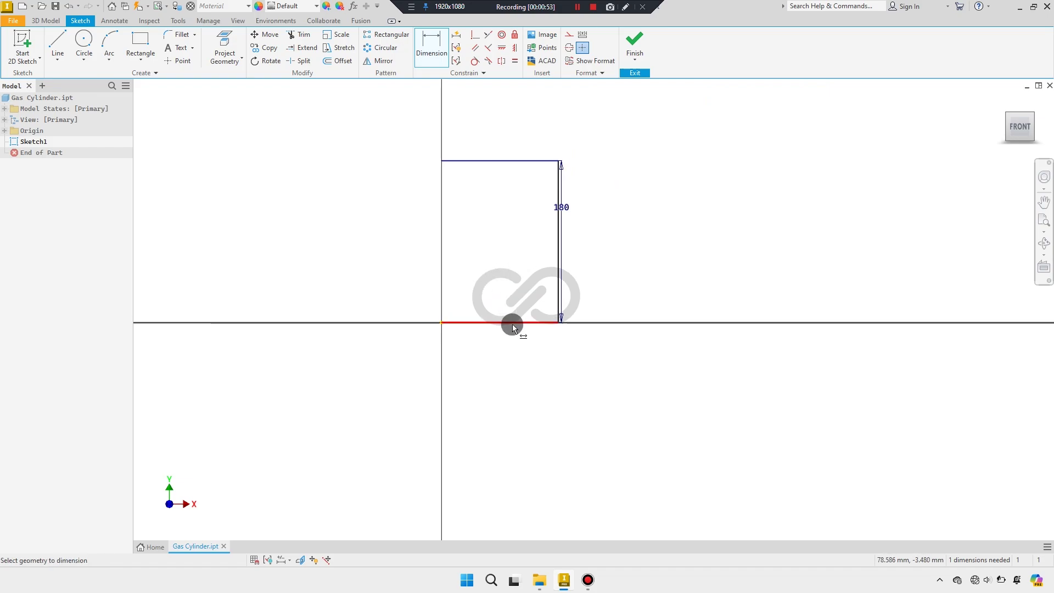
Dimension the bottom edge to a 125 mm width
click(511, 322)
click(616, 313)
text(12)
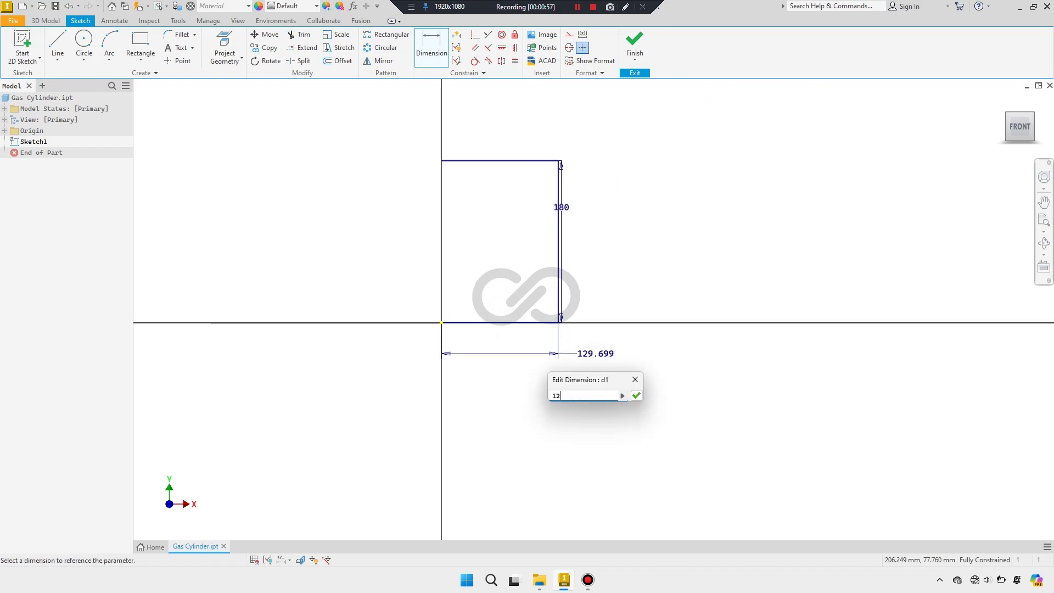
text(5)
key(Return)
scroll(509, 219, up, 1)
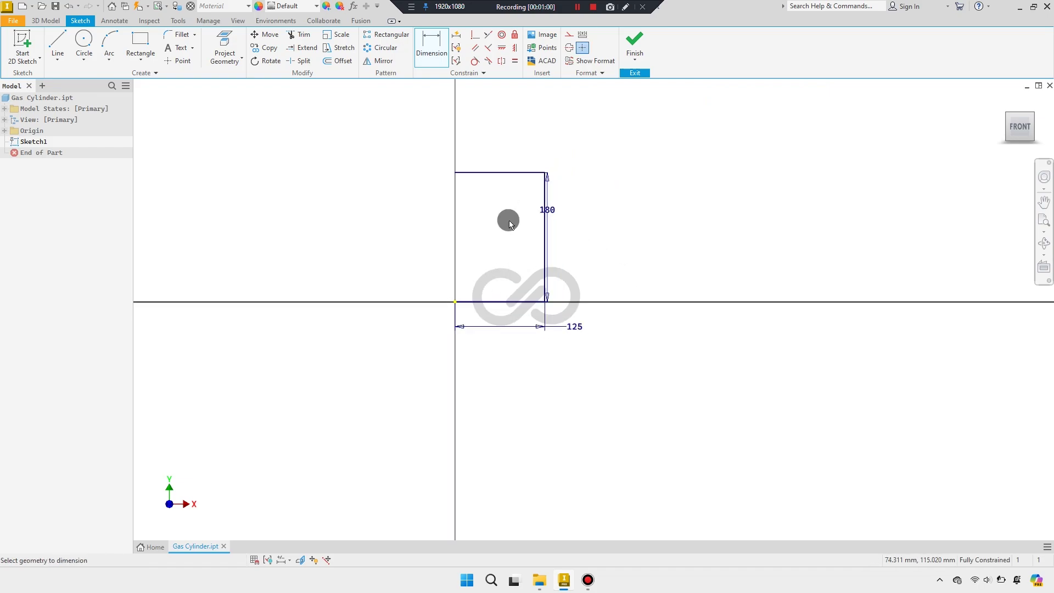
scroll(488, 226, down, 1)
scroll(521, 226, down, 1)
Move the 180 and 125 dimensions to tidy positions beside the profile
right_click(635, 213)
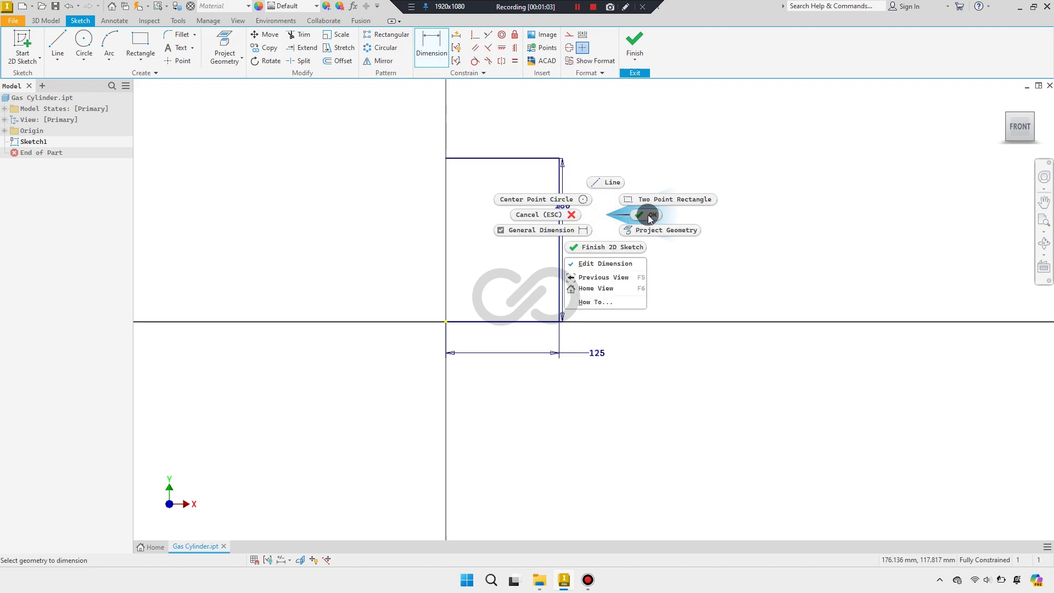
click(565, 208)
drag(567, 211, 576, 209)
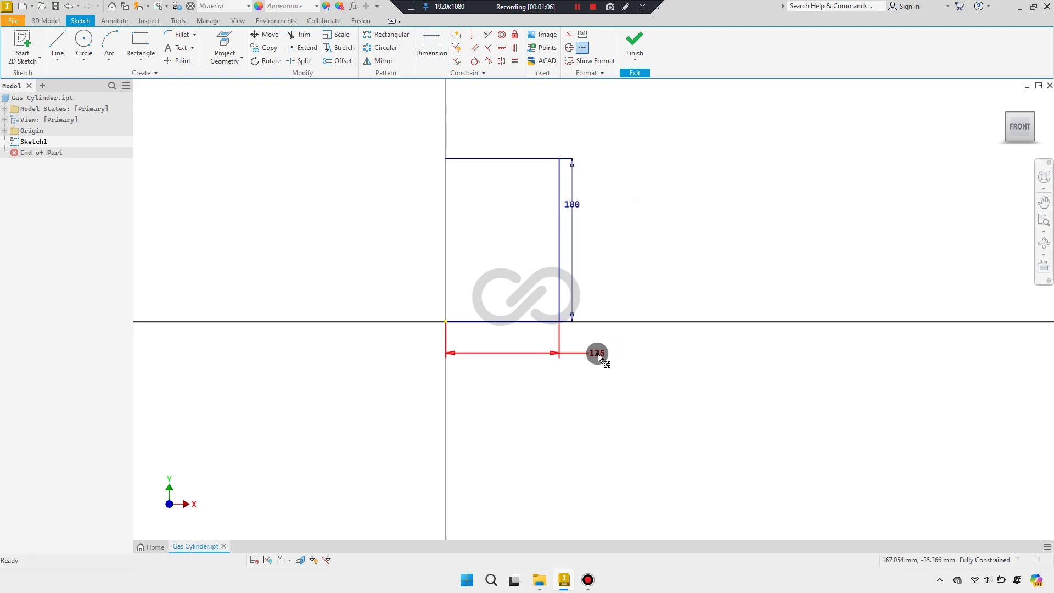
drag(599, 356, 597, 335)
middle_drag(588, 237, 571, 246)
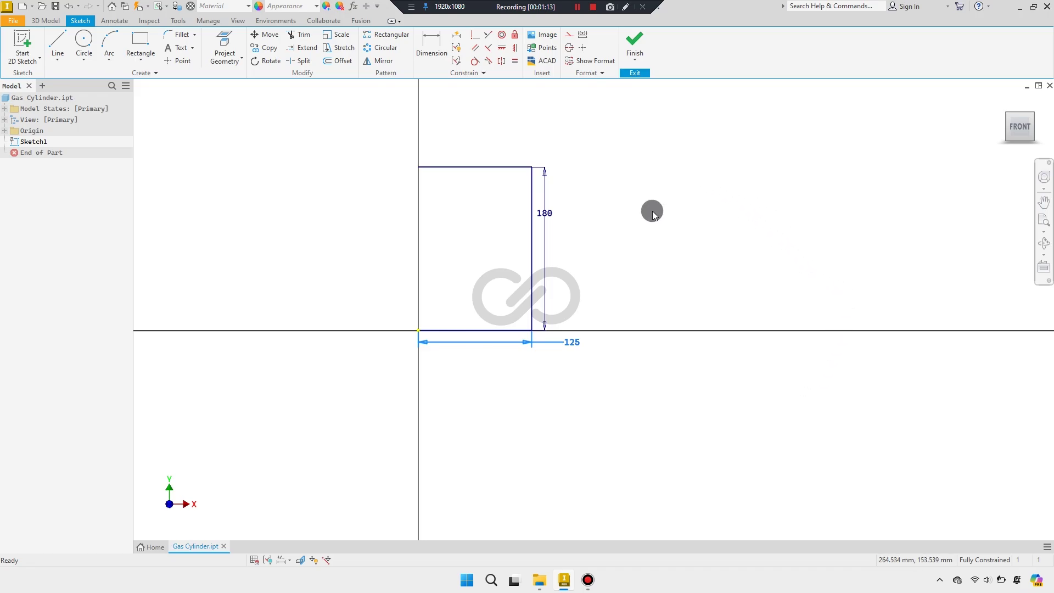
Finish Sketch1 and bring the profile into view
click(636, 39)
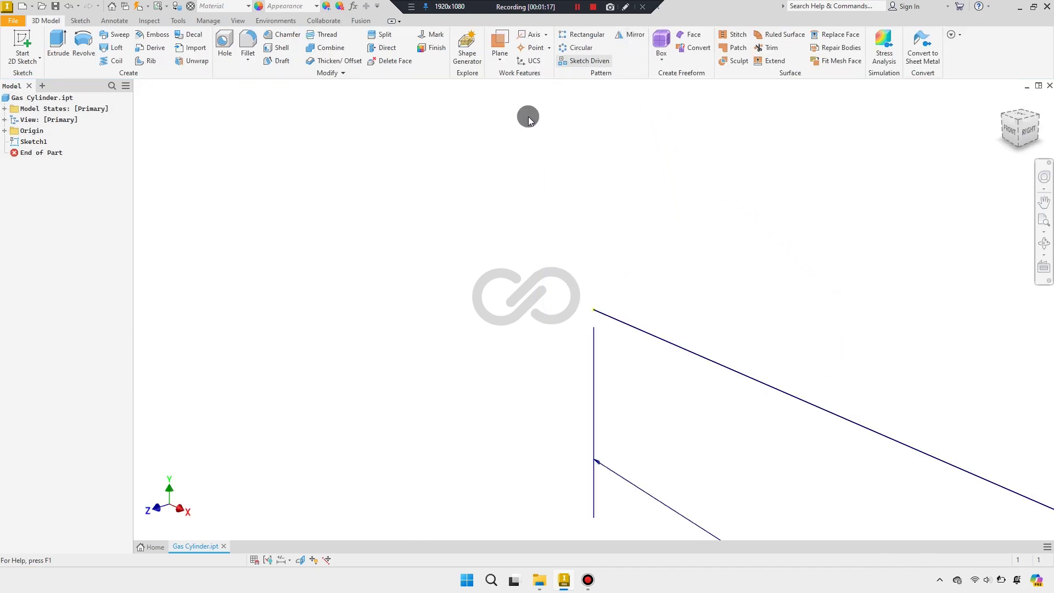
middle_drag(527, 115, 545, 348)
scroll(532, 329, down, 1)
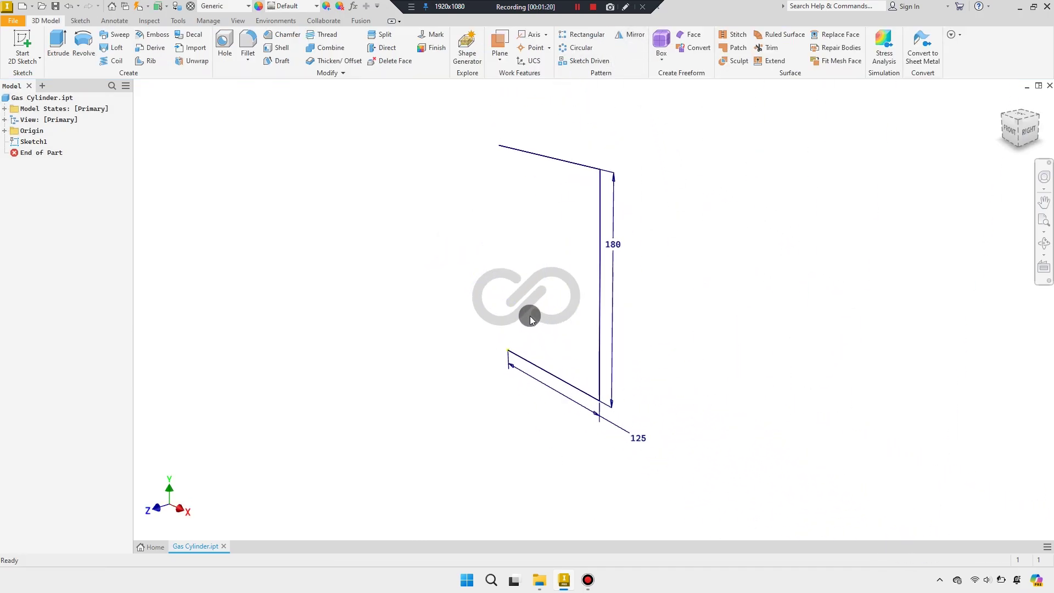
Revolve the profile 360° around the Y Axis into a surface body
click(83, 42)
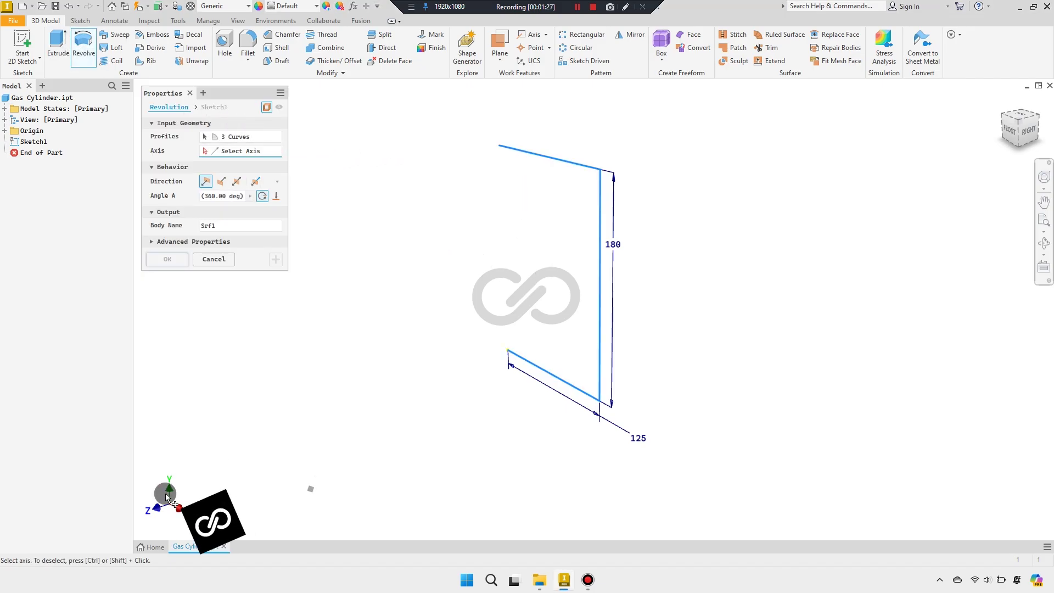
click(4, 130)
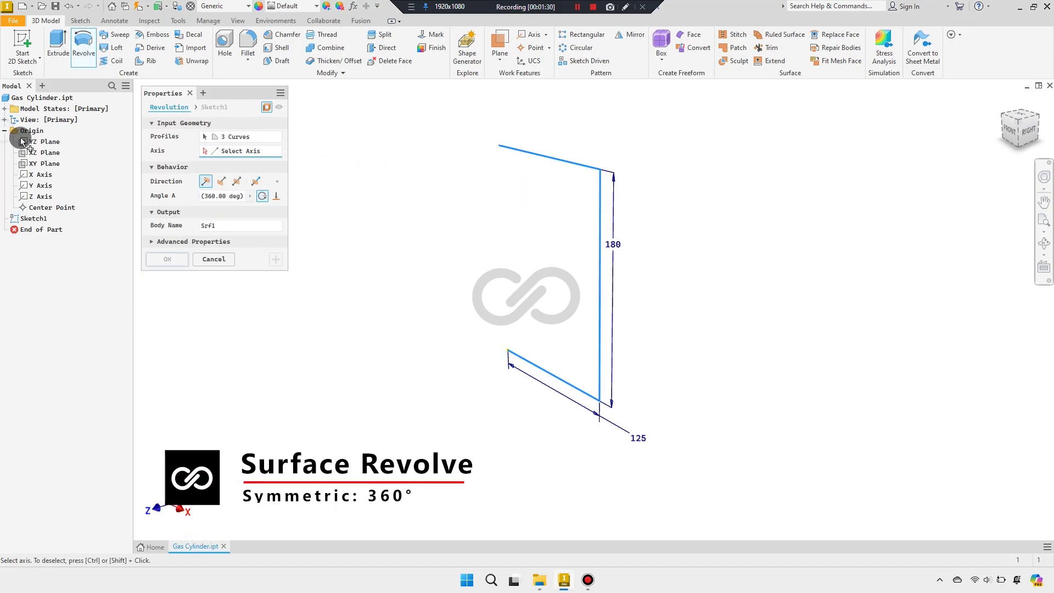
click(42, 186)
scroll(564, 136, up, 2)
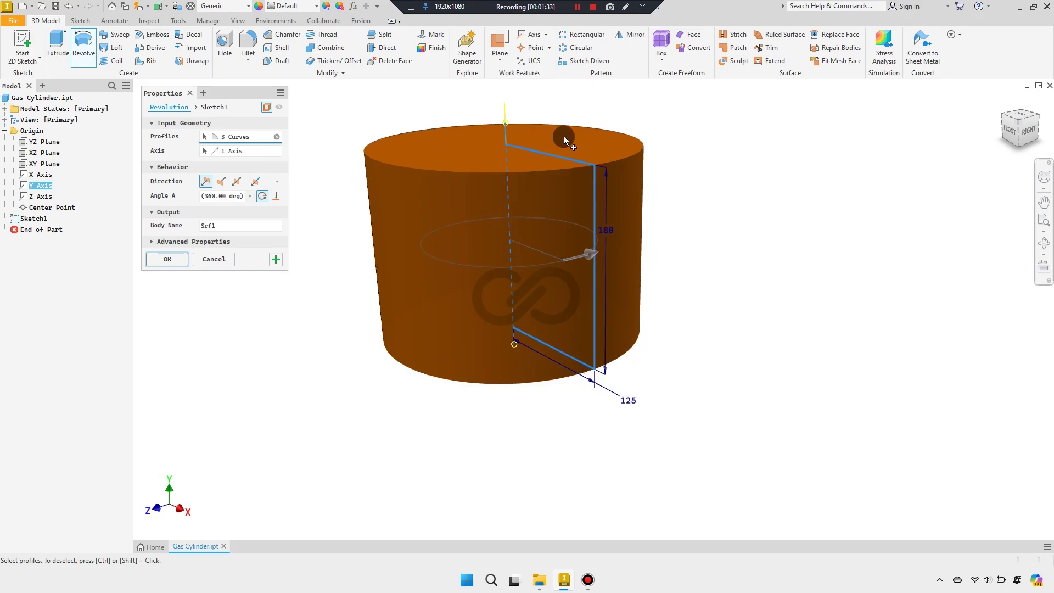
click(1019, 151)
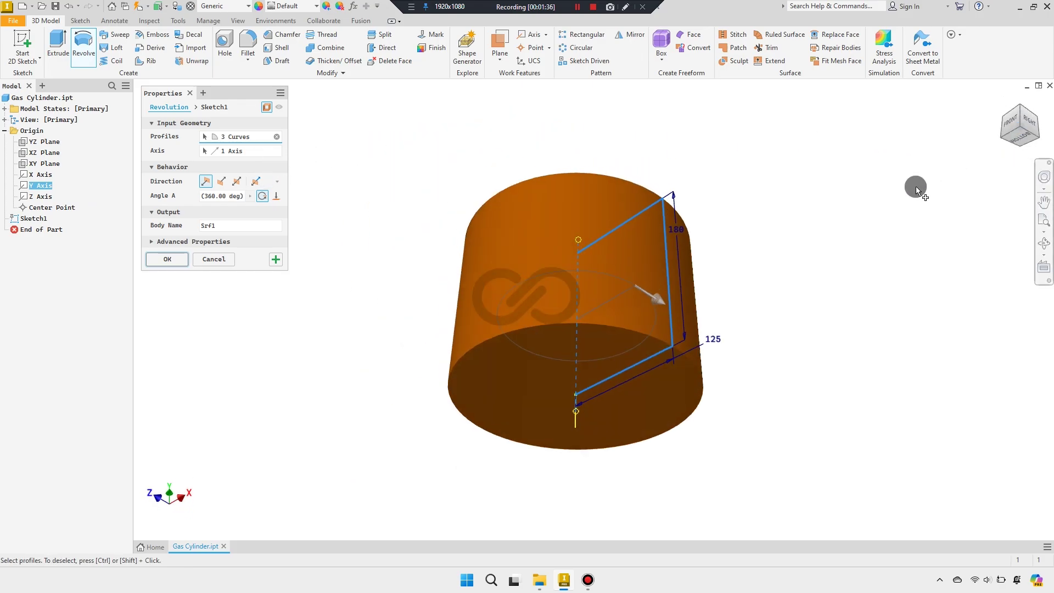
key(F6)
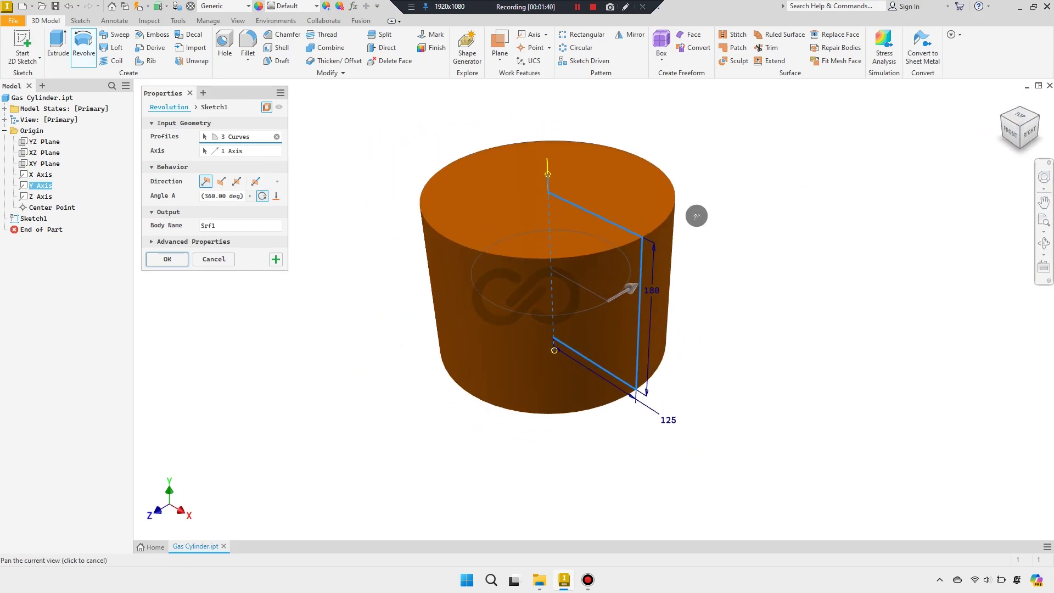
click(169, 260)
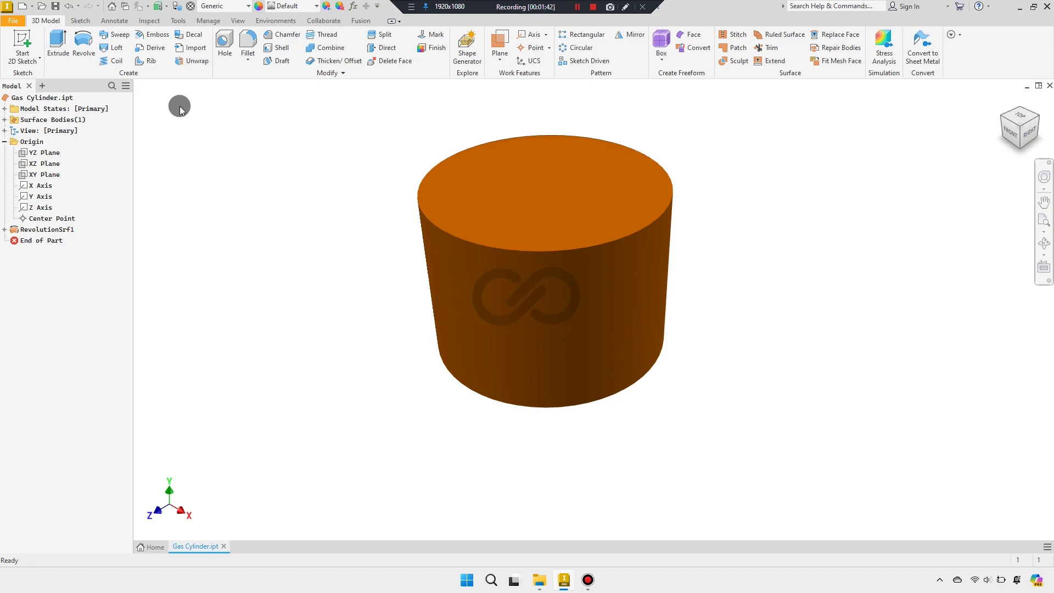
Fillet the cylinder's top and bottom circular edges with a 35 mm radius
click(249, 43)
click(495, 245)
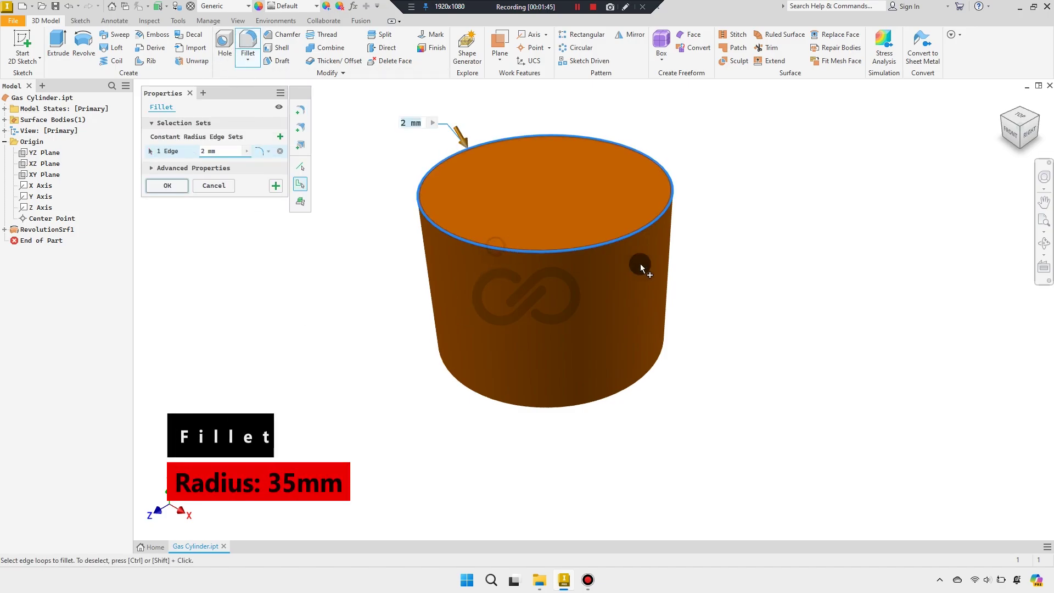
click(1019, 157)
click(747, 400)
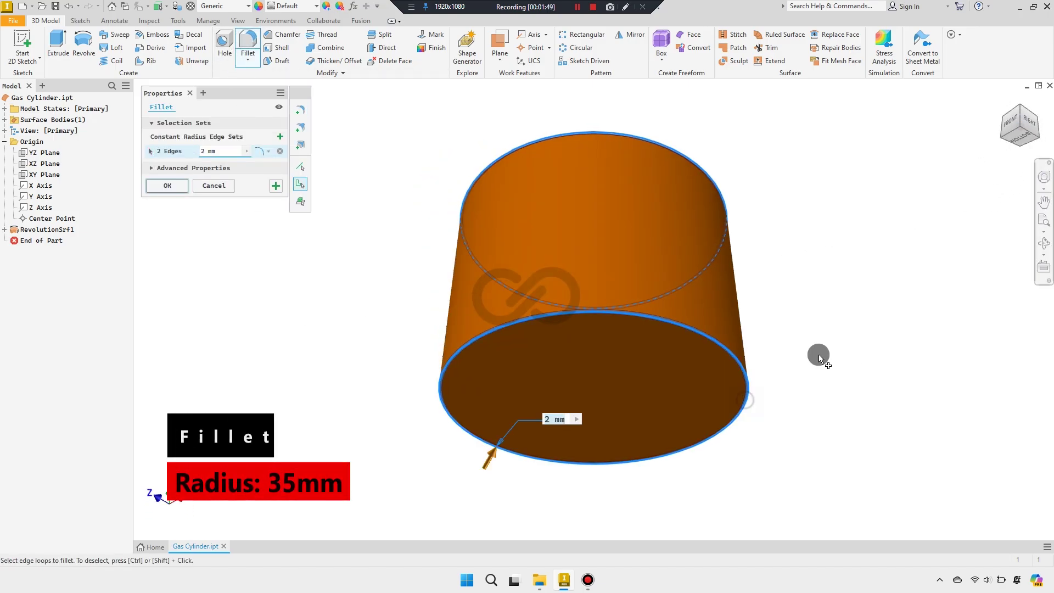
click(1004, 101)
text(35)
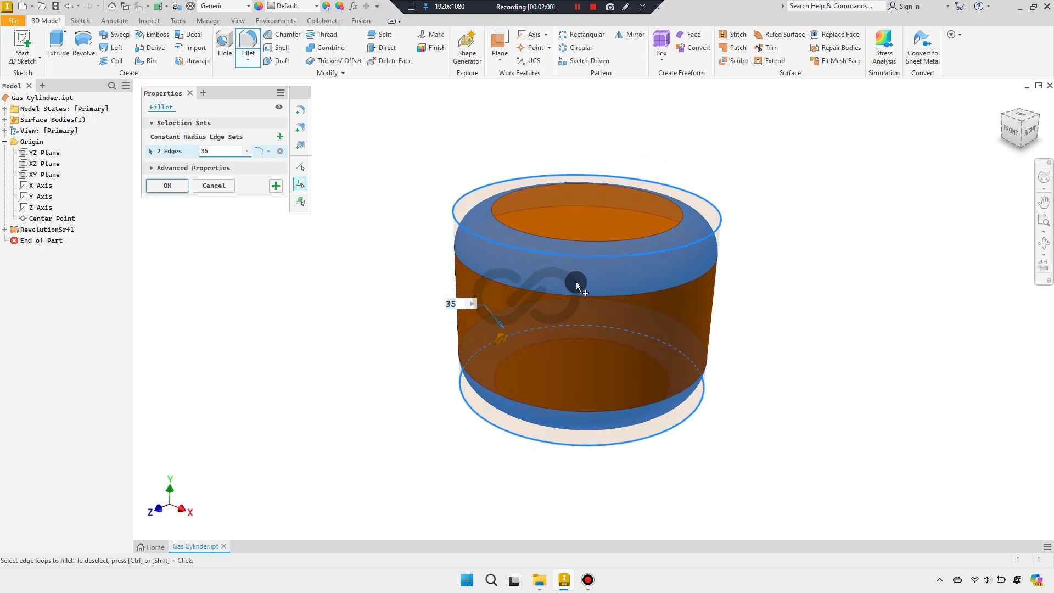
scroll(571, 270, down, 2)
middle_drag(571, 270, 534, 260)
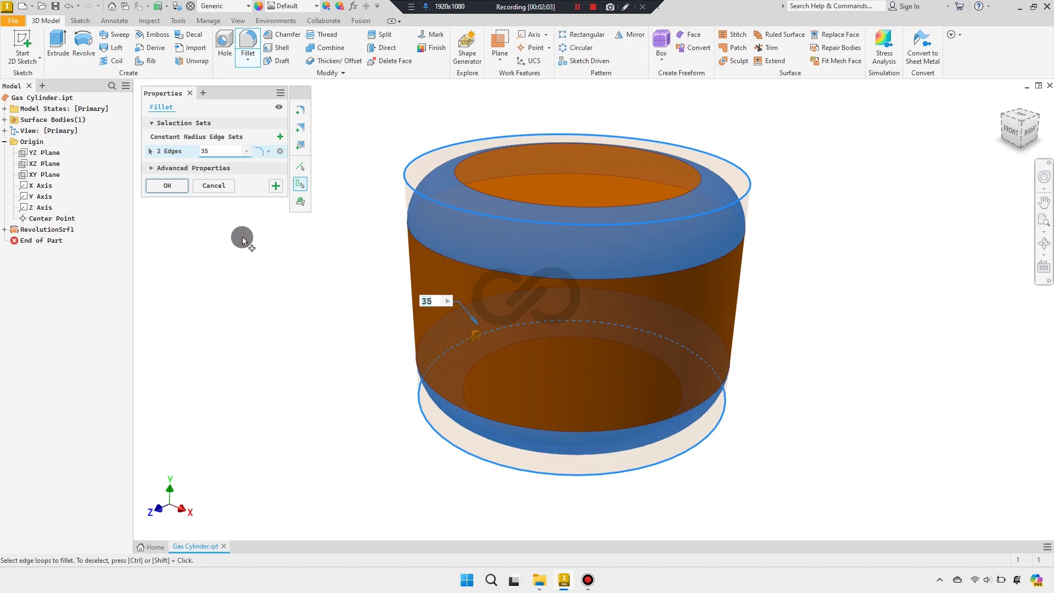
click(167, 186)
Start a new sketch on the YZ plane with Slice Graphics on, viewing the cylinder base
click(44, 152)
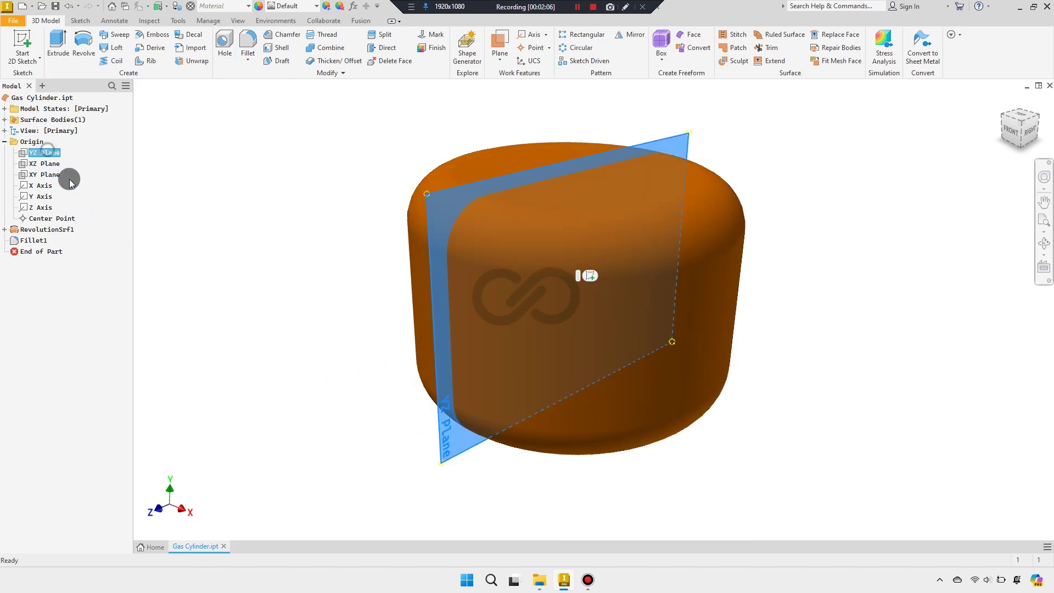
click(590, 276)
middle_drag(532, 255, 502, 296)
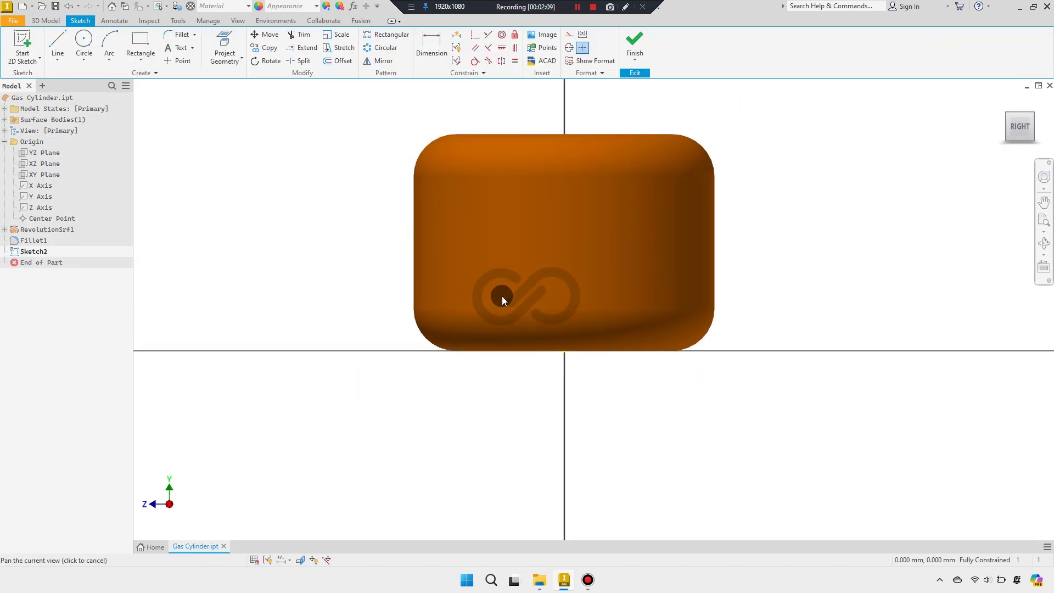
click(300, 562)
scroll(559, 379, down, 2)
middle_drag(560, 378, 463, 416)
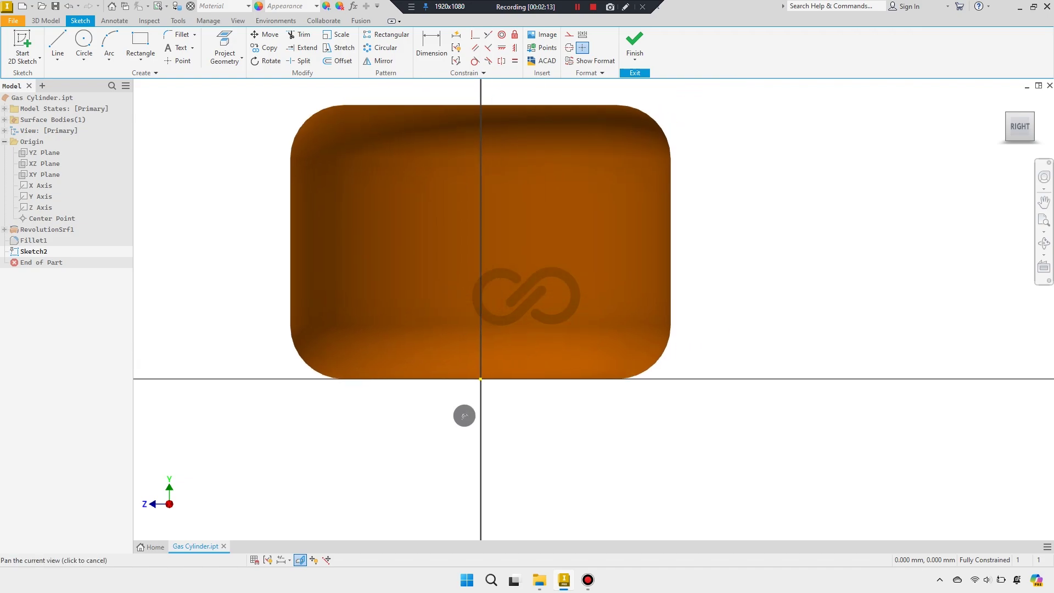
Draw a horizontal line from the origin, a tangent arc, and a vertical line downward
click(52, 36)
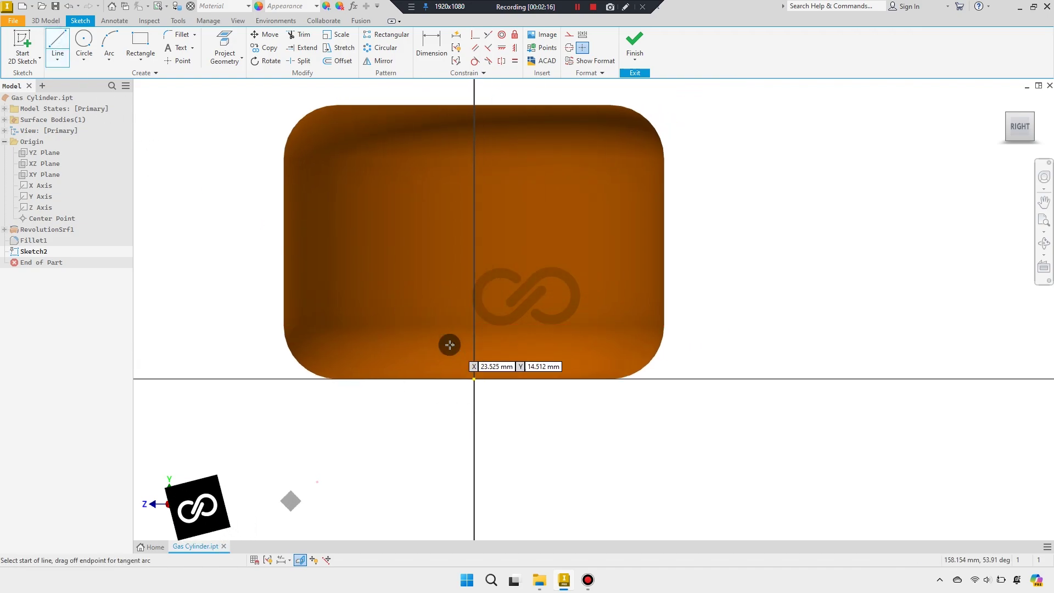
click(474, 378)
double_click(601, 378)
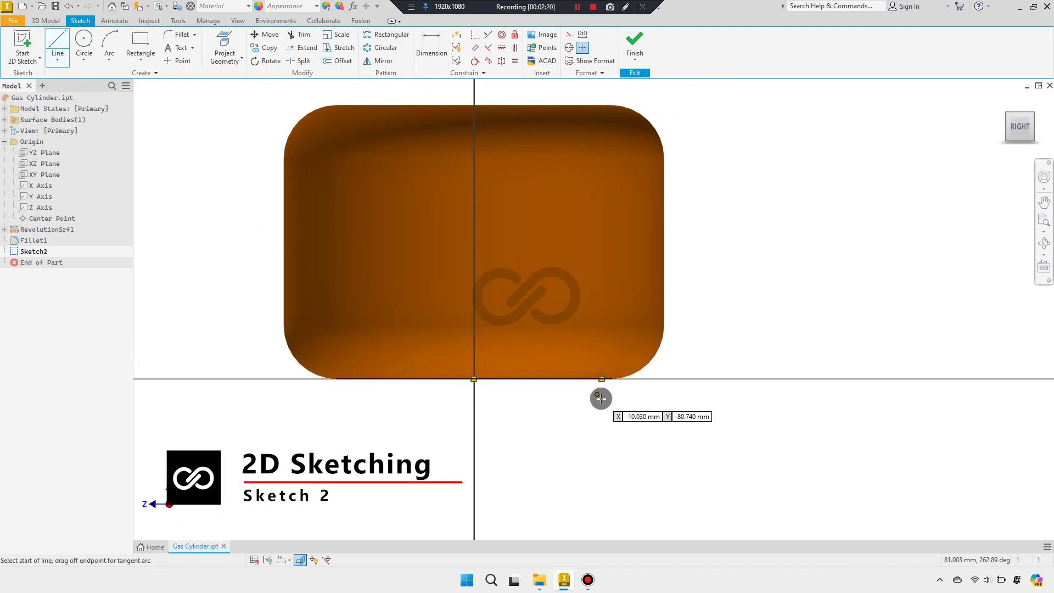
middle_drag(600, 395, 535, 352)
drag(551, 325, 583, 361)
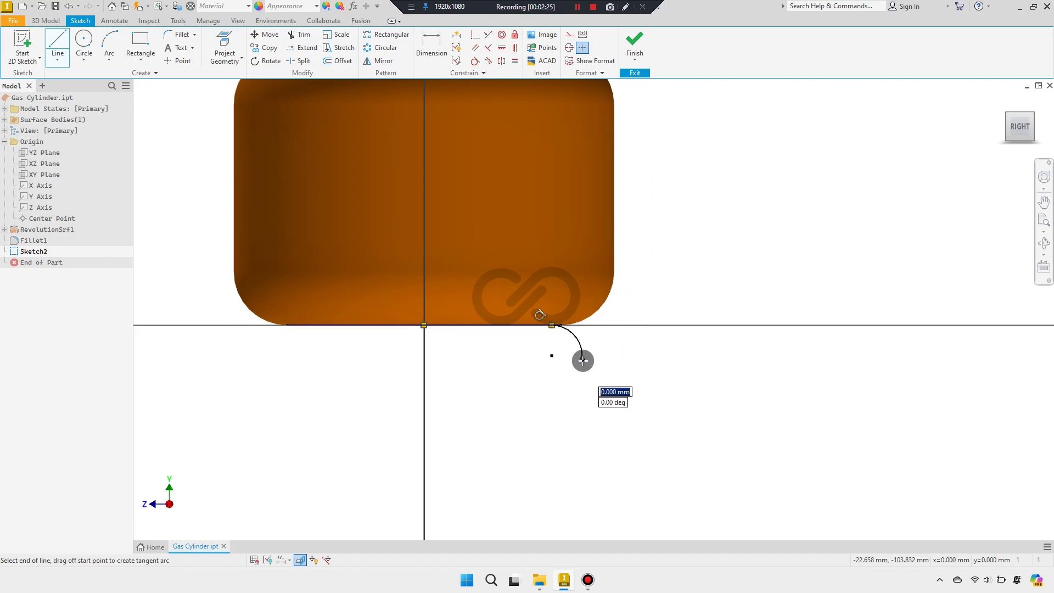
click(582, 413)
right_drag(634, 405, 531, 396)
mouse_move(532, 396)
middle_down()
mouse_move(467, 373)
mouse_move(496, 370)
middle_up()
scroll(472, 357, down, 2)
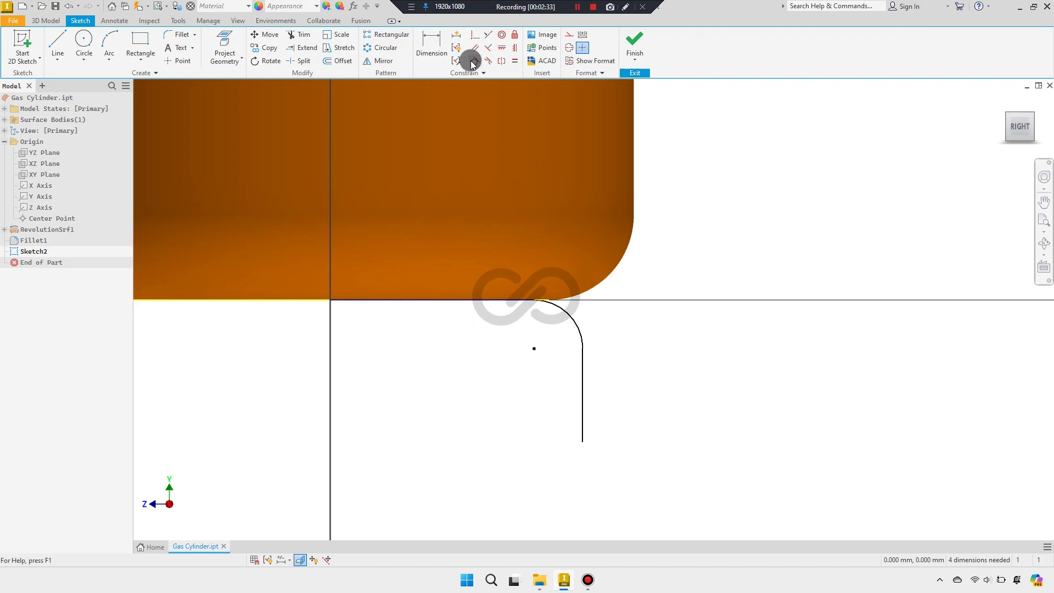
Make the arc tangent to the vertical line and begin dimensioning the horizontal line
click(583, 341)
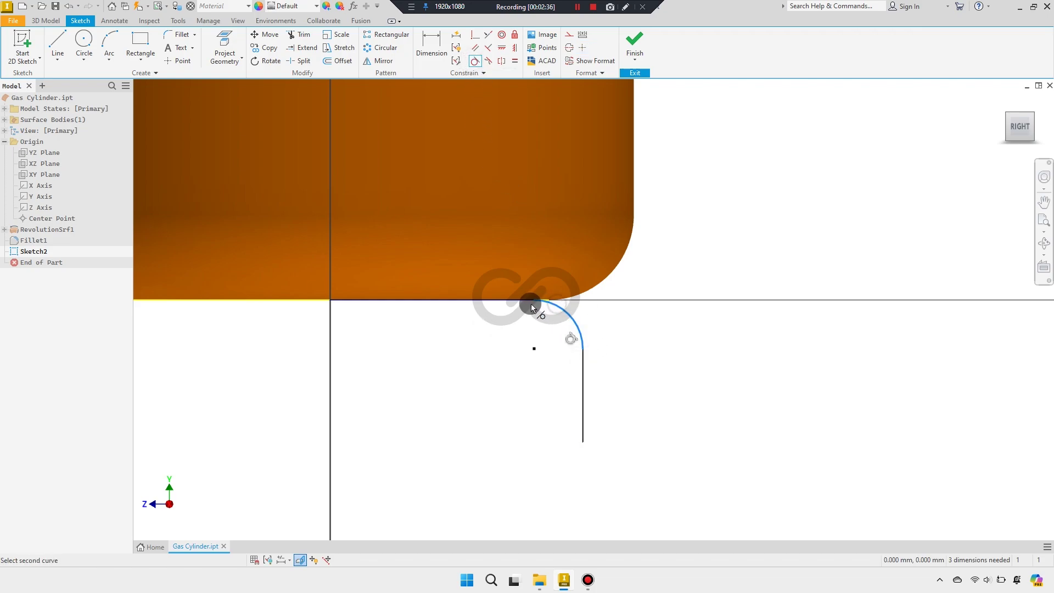
click(531, 306)
key(Escape)
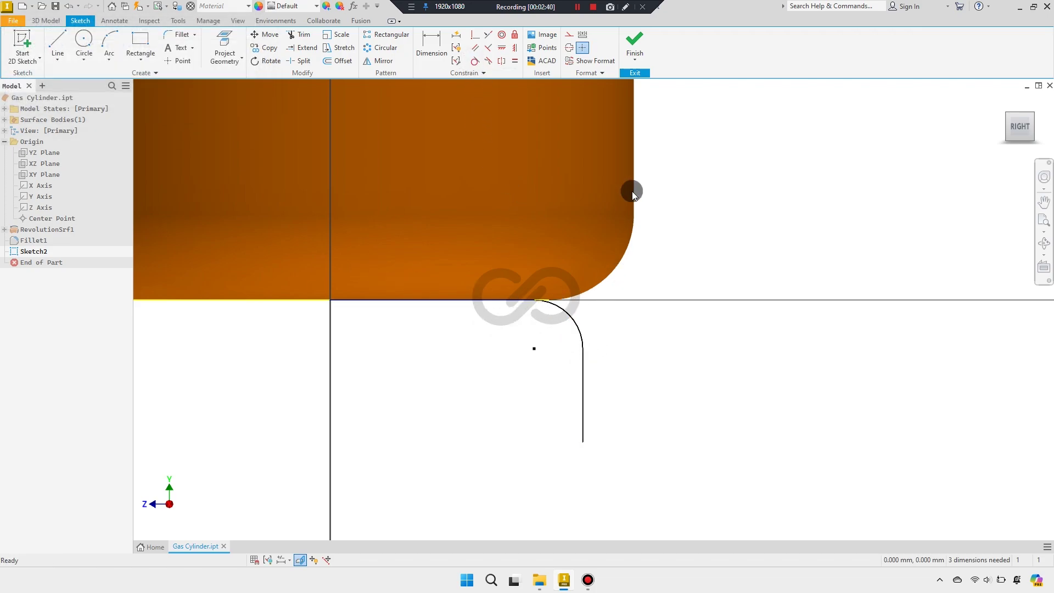
click(445, 305)
Set the horizontal line to 90 mm and the vertical line to 35 mm
click(634, 283)
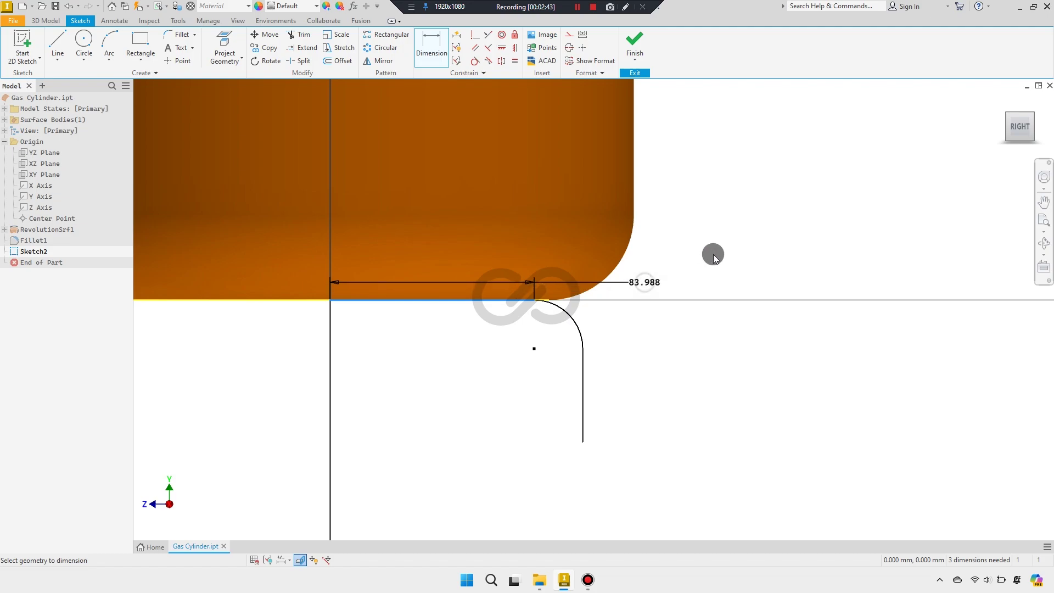
text(90)
key(Return)
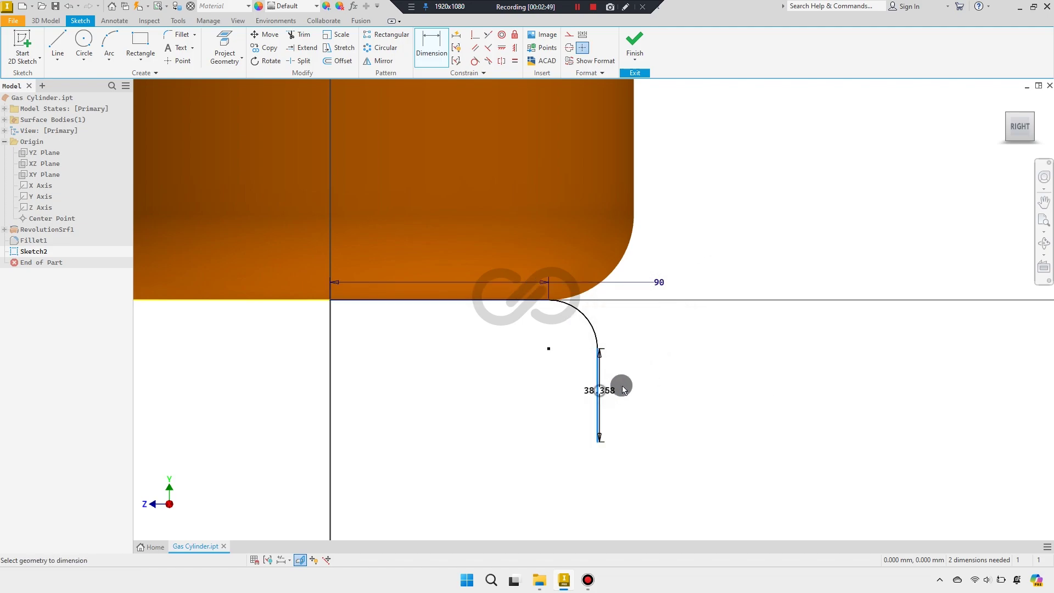
click(629, 384)
text(35)
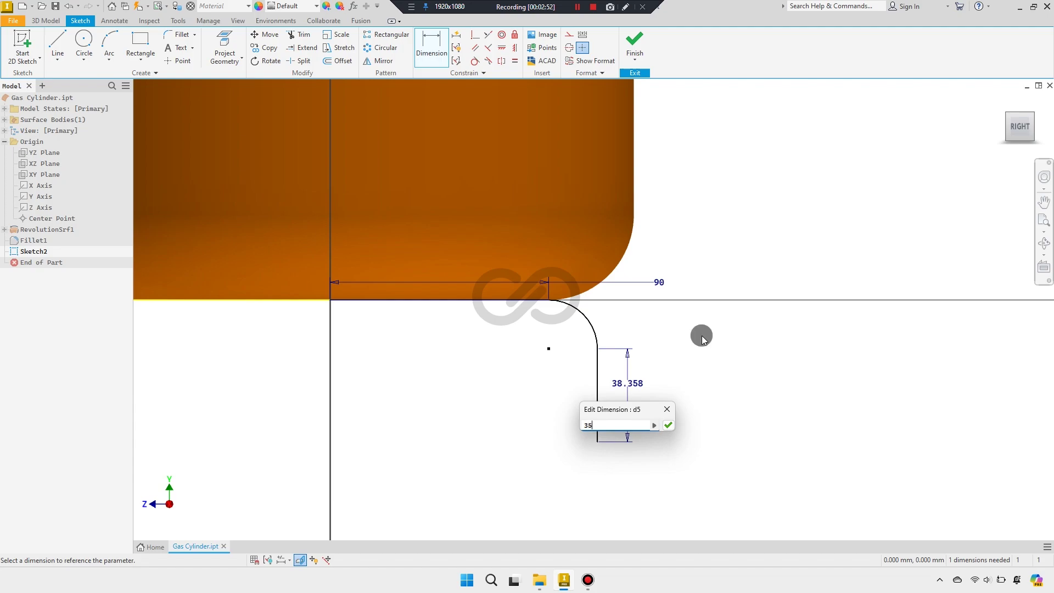
key(Return)
scroll(585, 344, up, 1)
scroll(583, 345, up, 1)
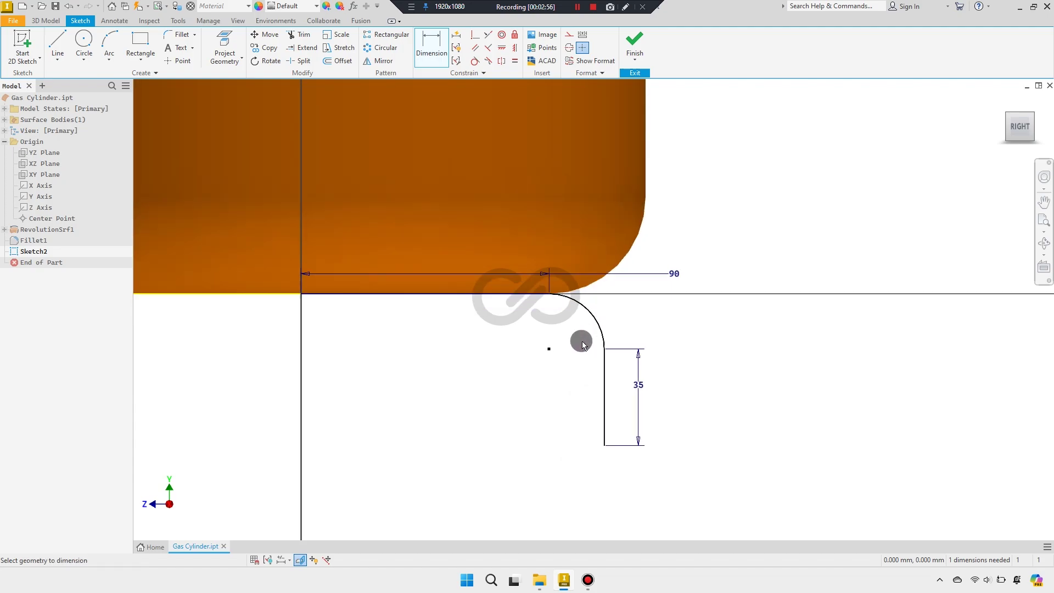
Dimension the profile's overall height to 60 mm
click(439, 295)
click(604, 445)
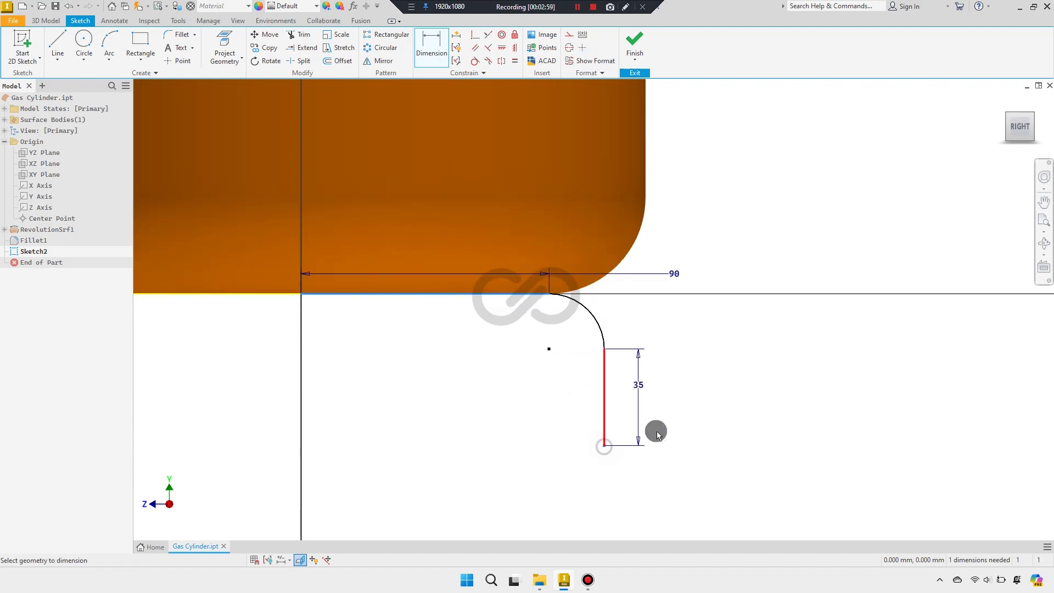
click(688, 408)
text(60)
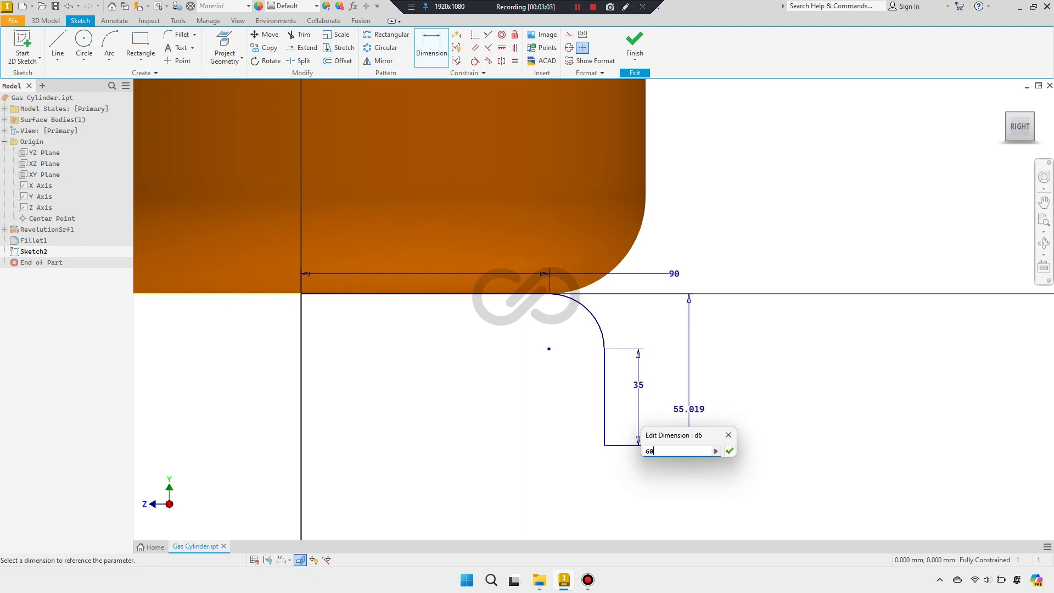
key(Return)
scroll(530, 338, down, 1)
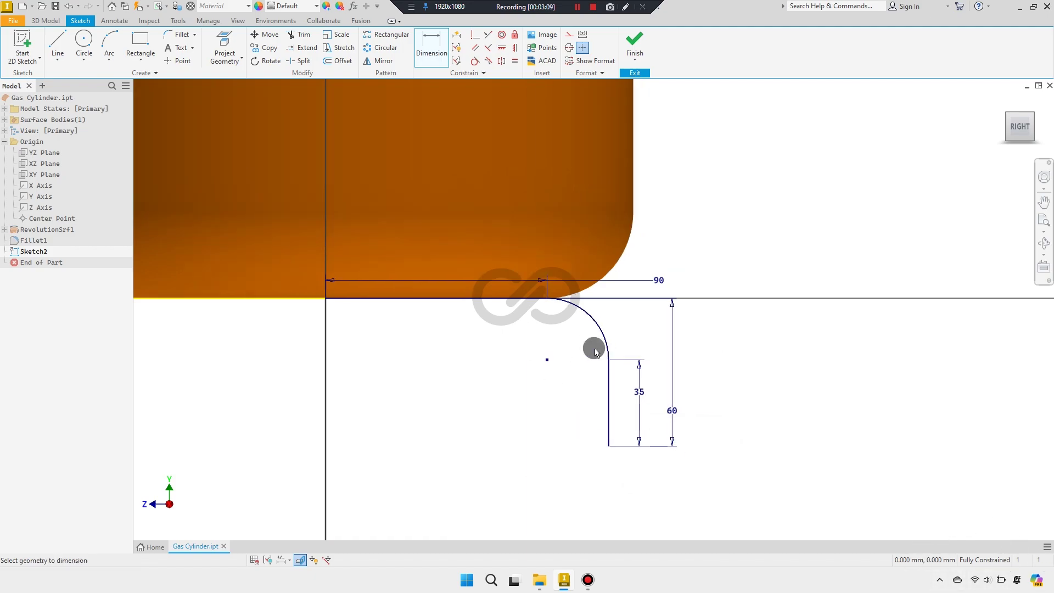
scroll(597, 352, up, 1)
Add the arc's radius as a driven 25 dimension and finish Sketch2
click(646, 318)
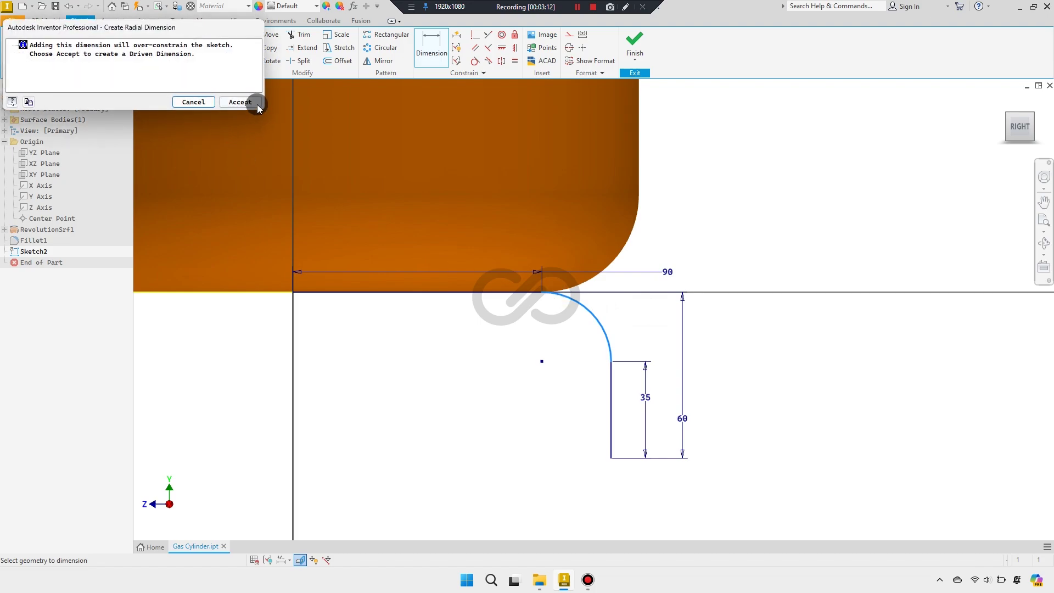
key(Return)
mouse_move(649, 282)
mouse_down()
mouse_move(684, 273)
mouse_move(638, 262)
mouse_up()
scroll(527, 316, down, 3)
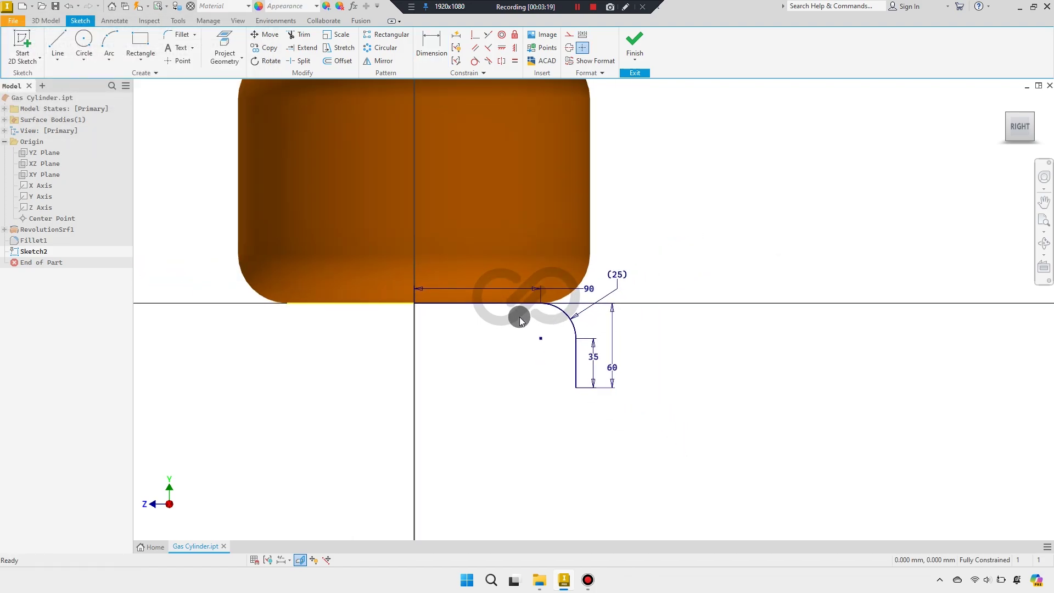
scroll(500, 209, down, 2)
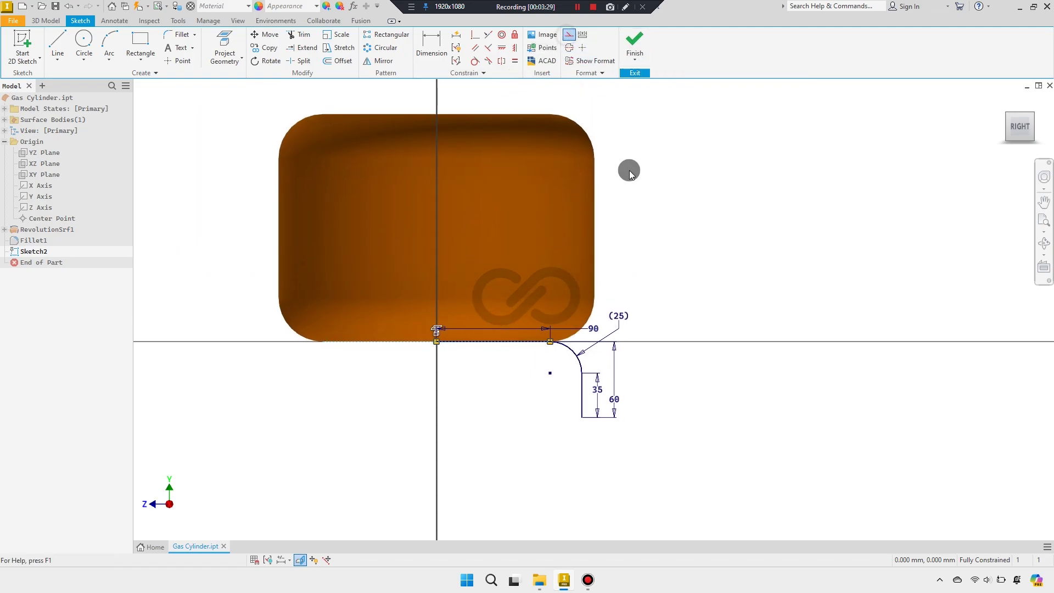
scroll(500, 360, up, 2)
scroll(592, 336, up, 1)
scroll(573, 349, down, 3)
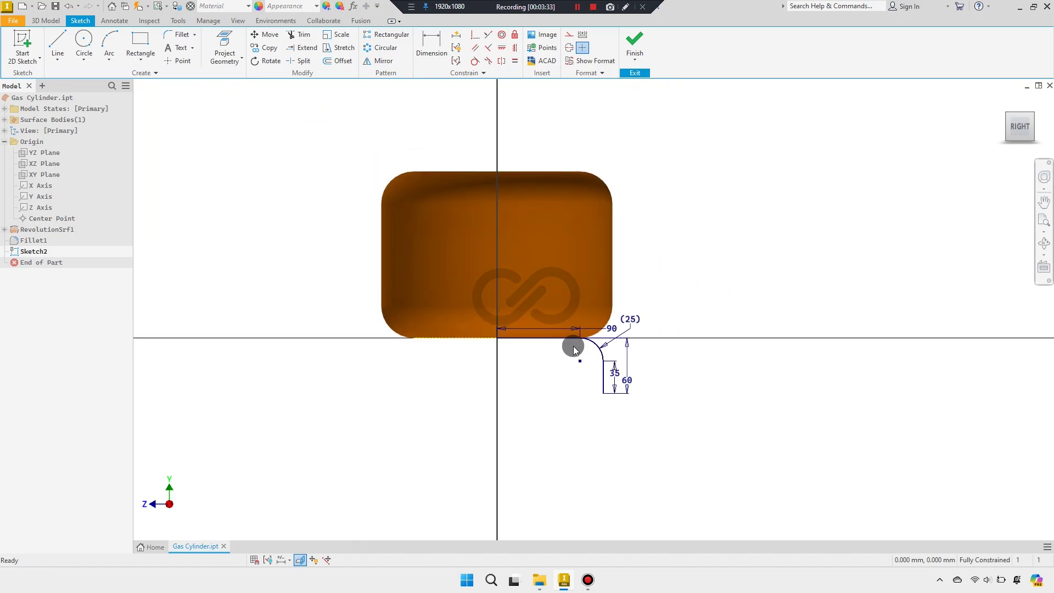
click(637, 39)
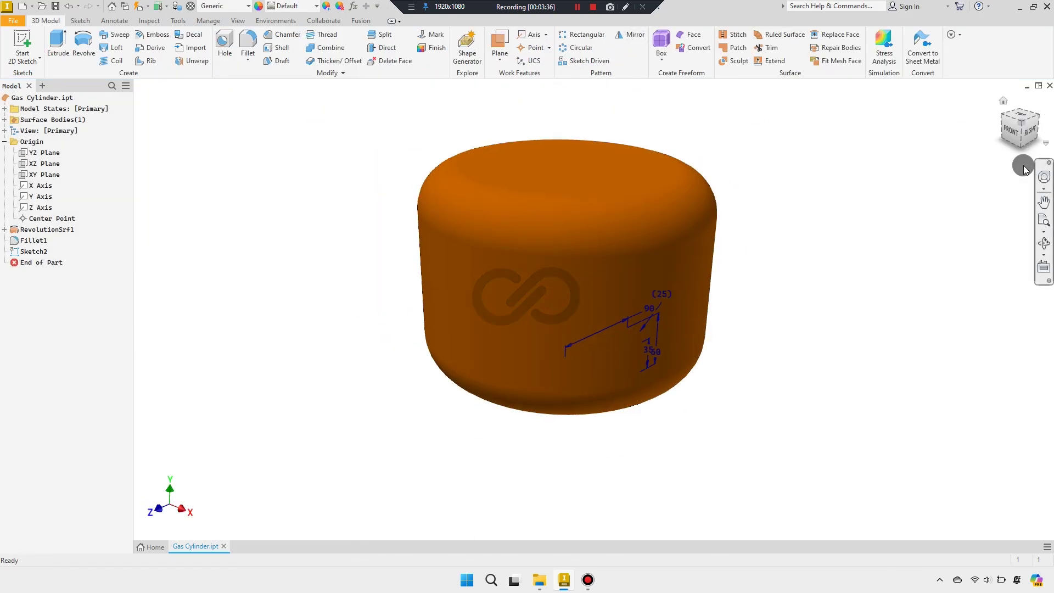
Revolve Sketch2 symmetrically through 360° around the Y Axis to create the base ring
drag(1022, 151, 469, 433)
click(85, 56)
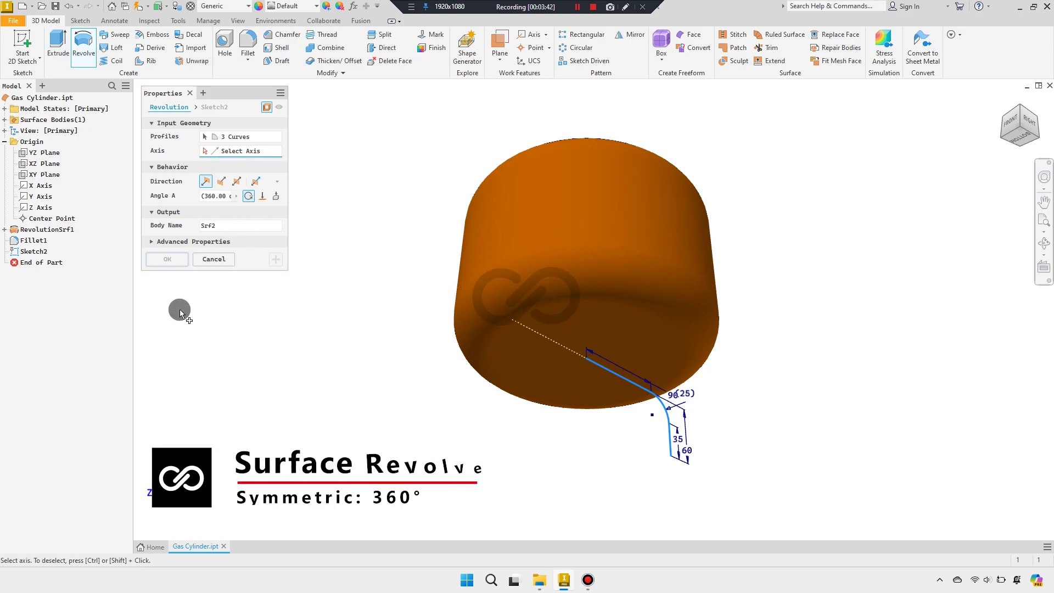
click(40, 196)
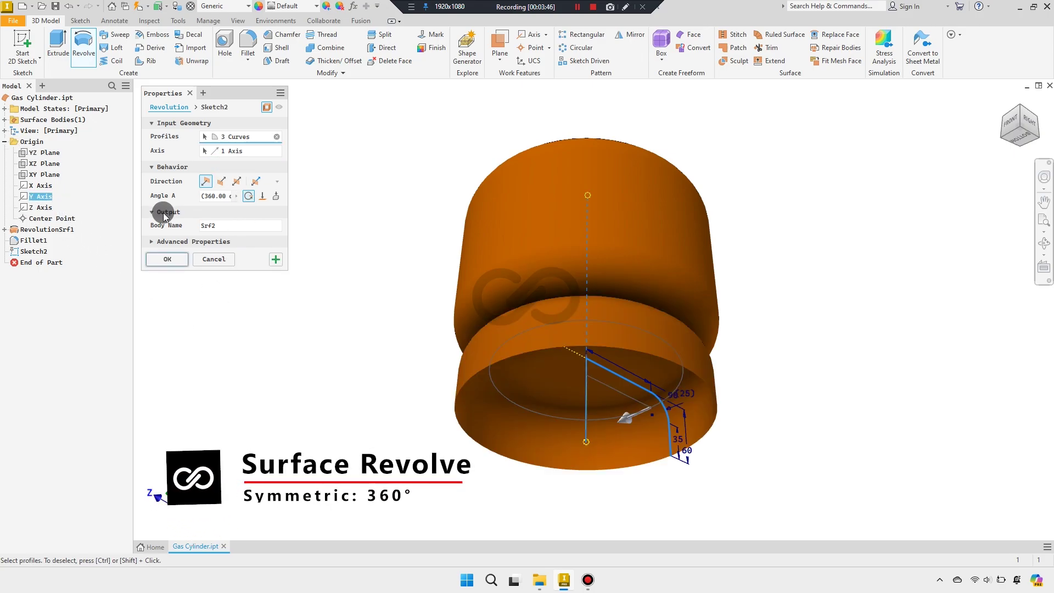
mouse_move(494, 173)
shift+middle_down()
mouse_move(612, 406)
mouse_move(623, 377)
shift+middle_up()
scroll(623, 377, up, 3)
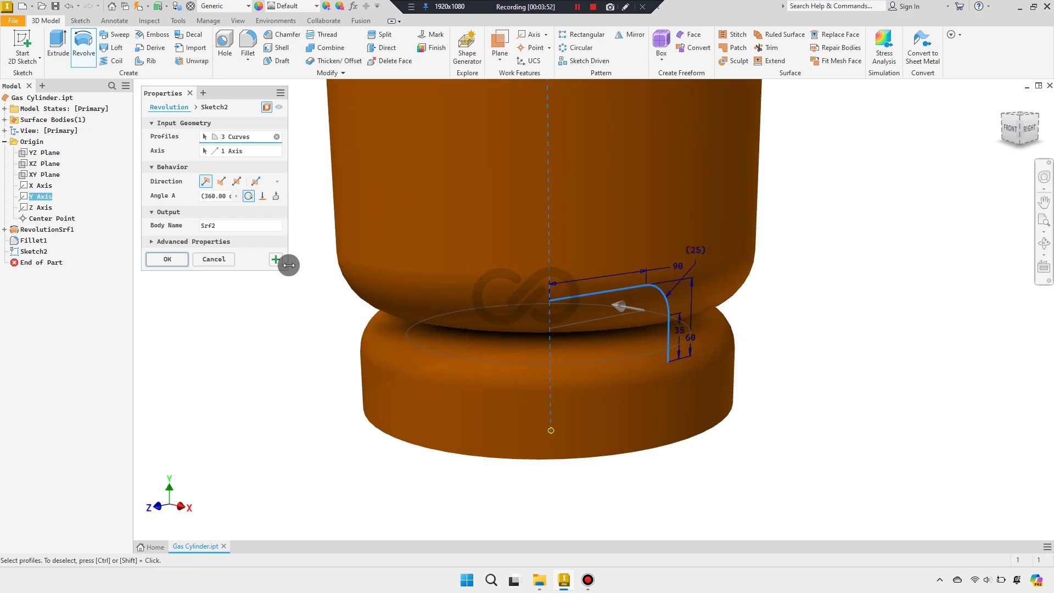
click(234, 181)
click(167, 259)
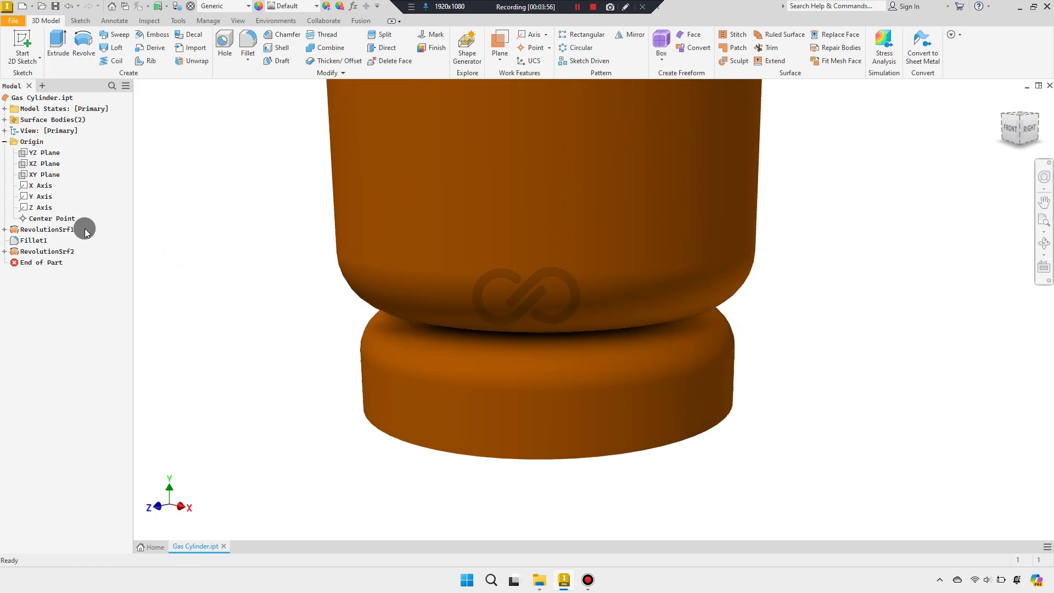
Edit the first revolved surface to revolve symmetrically through 360°
double_click(61, 229)
click(213, 221)
click(234, 185)
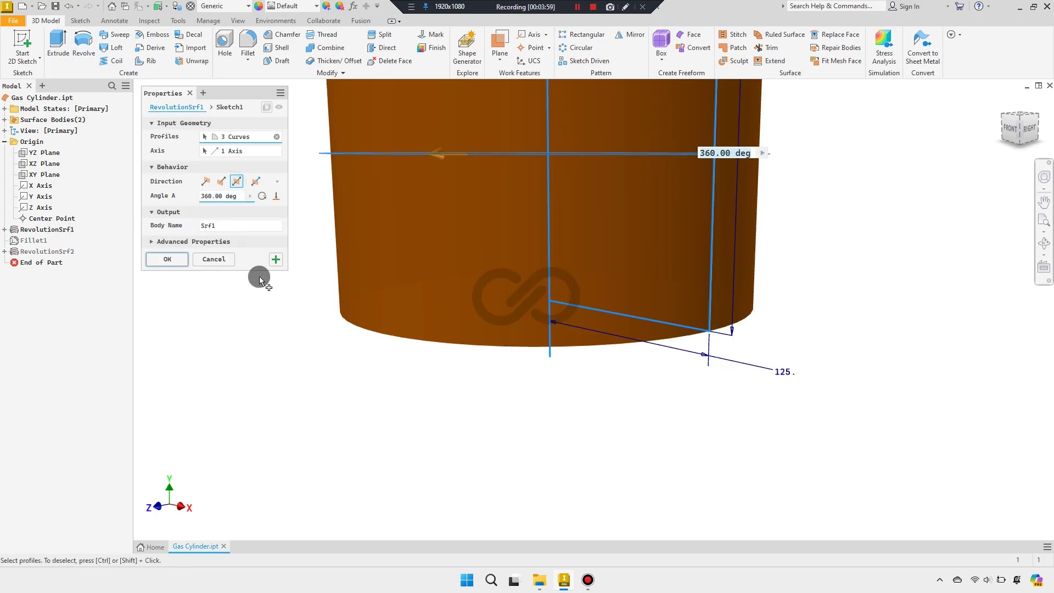
click(168, 259)
Inspect the result and start a new sketch on the YZ plane
scroll(441, 277, down, 3)
scroll(459, 277, down, 2)
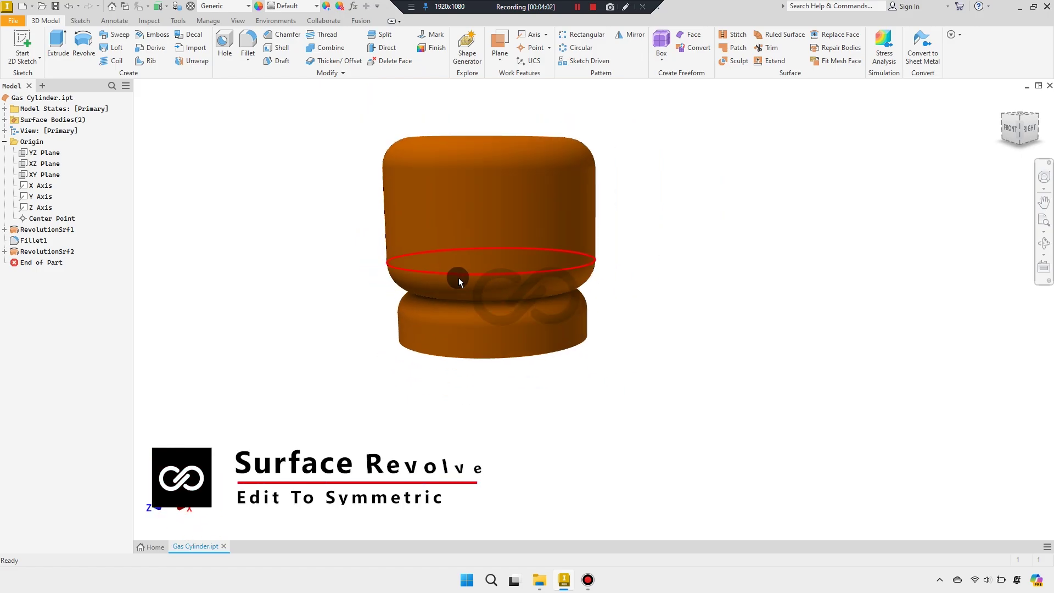
mouse_move(459, 277)
shift+middle_down()
mouse_move(445, 235)
mouse_move(432, 273)
shift+middle_up()
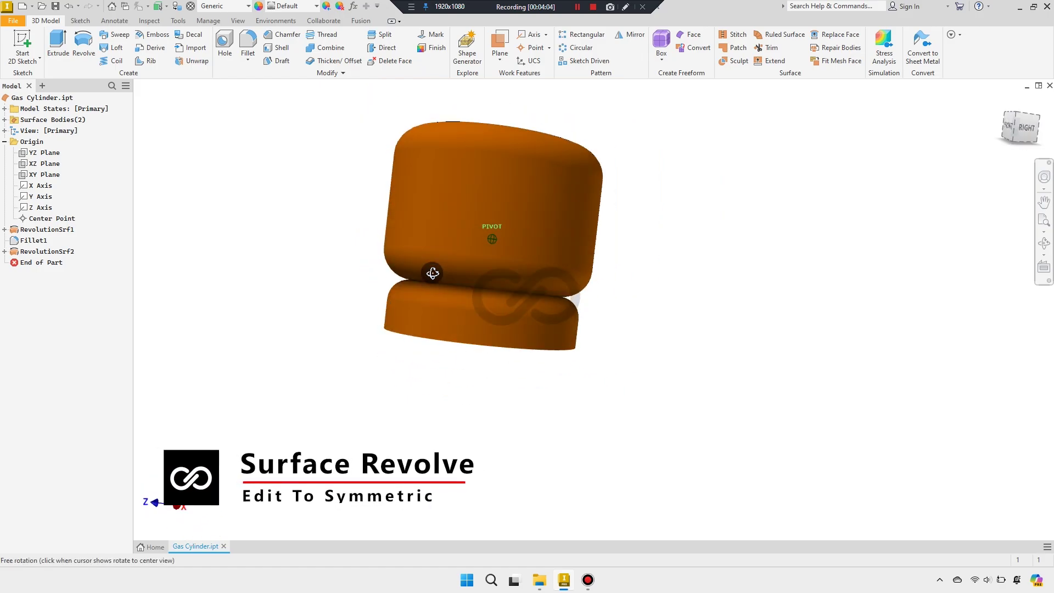
click(44, 153)
click(506, 231)
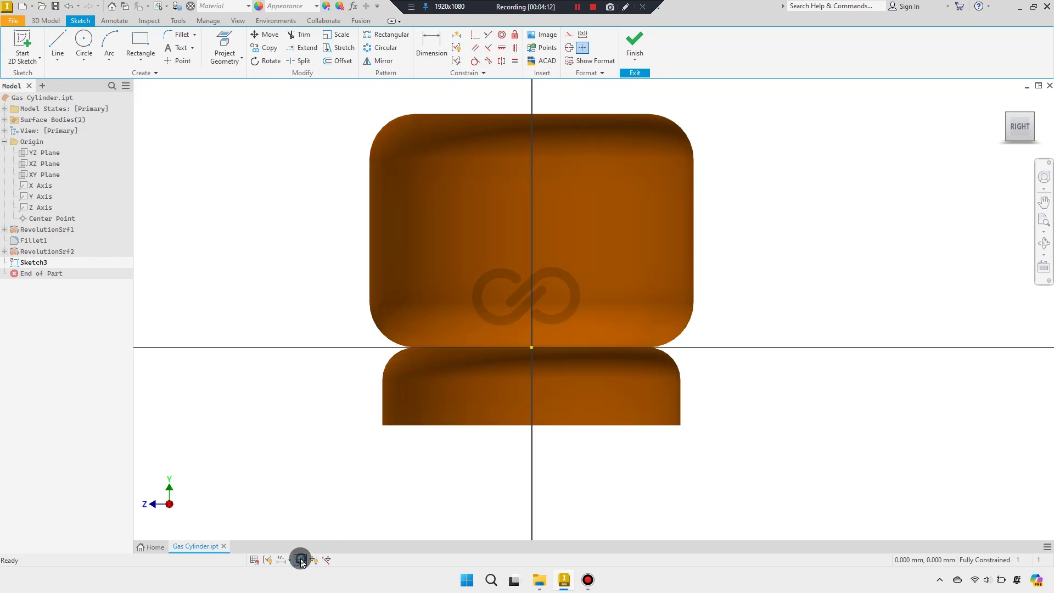
Project the base ring's bottom edge into Sketch3 and convert it to construction geometry
click(300, 560)
drag(512, 421, 492, 417)
key(Escape)
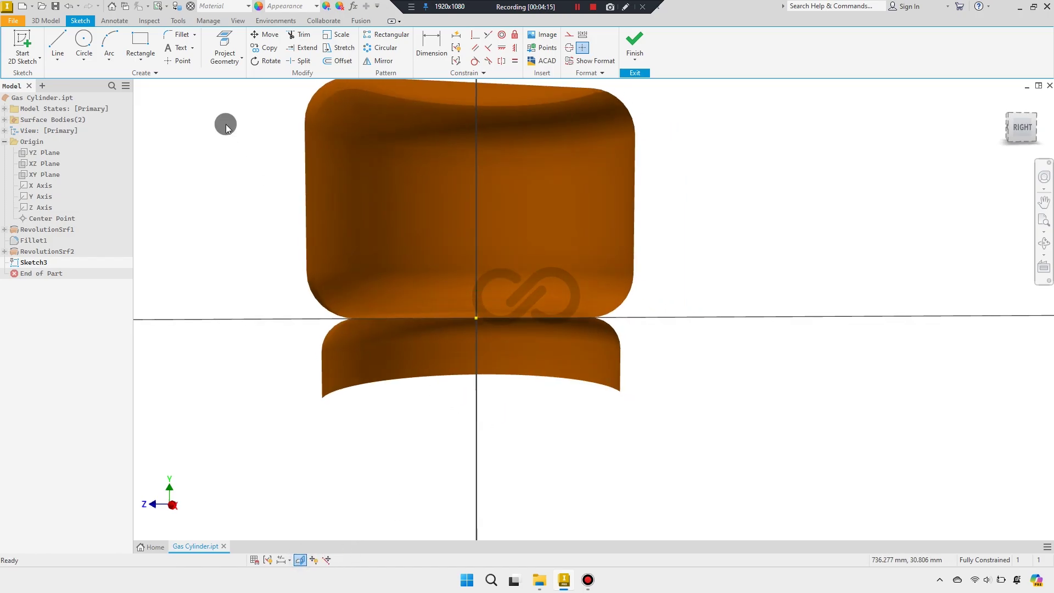
click(225, 47)
click(406, 380)
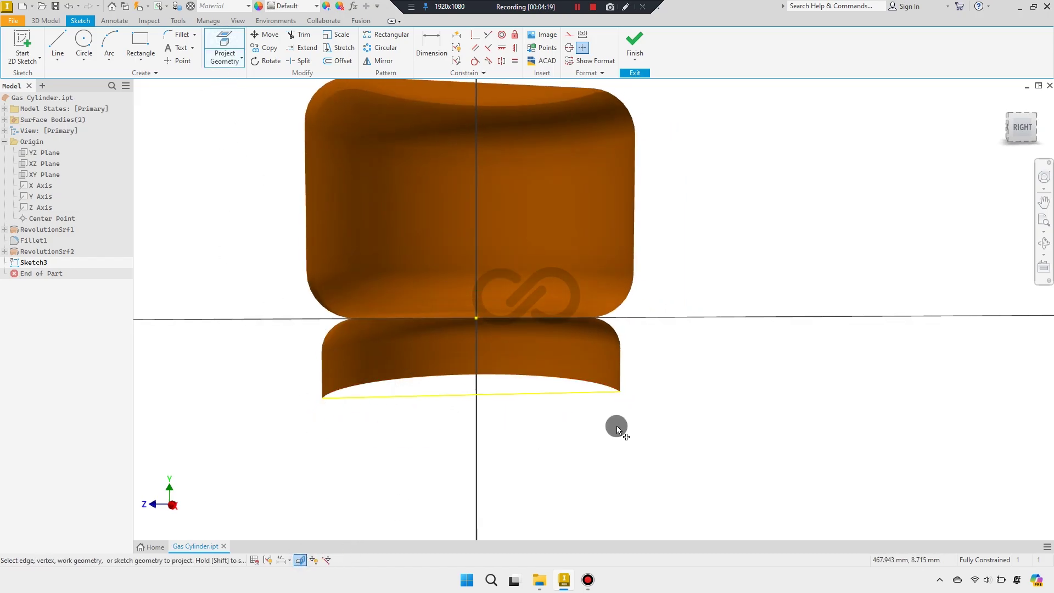
click(1014, 140)
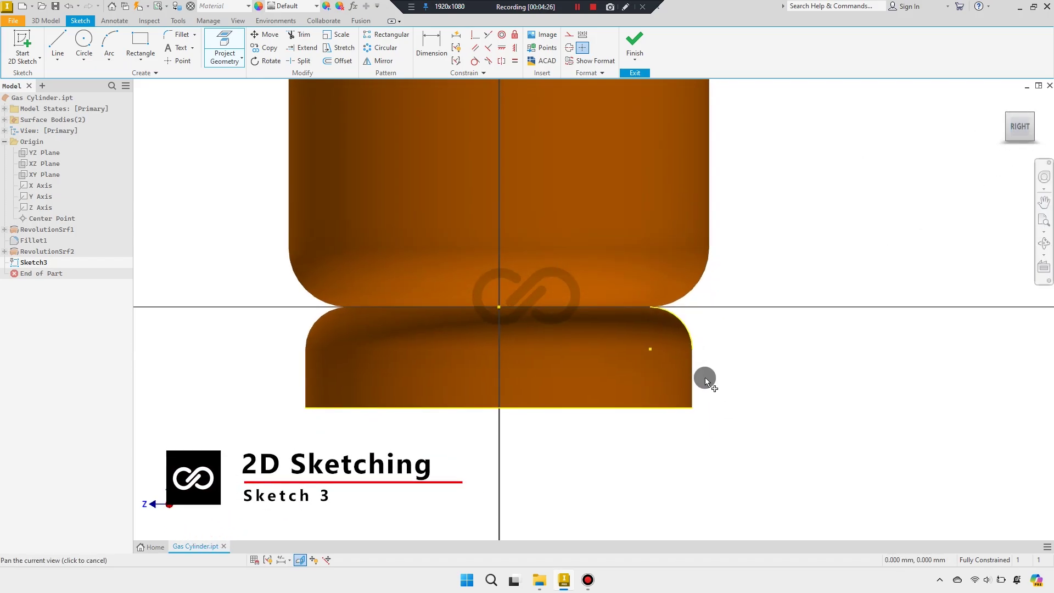
right_click(722, 419)
click(682, 331)
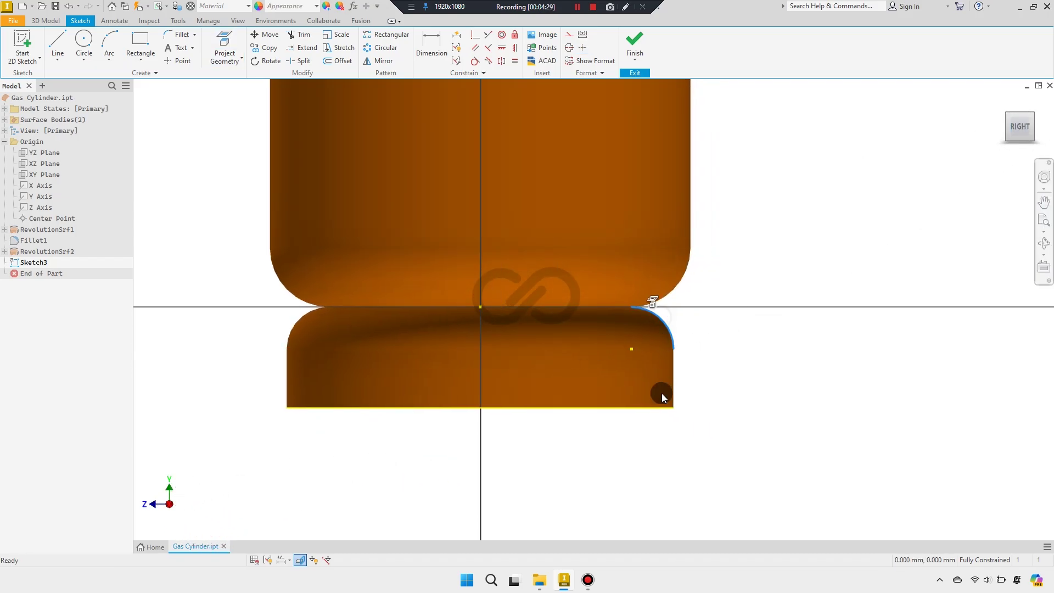
click(569, 34)
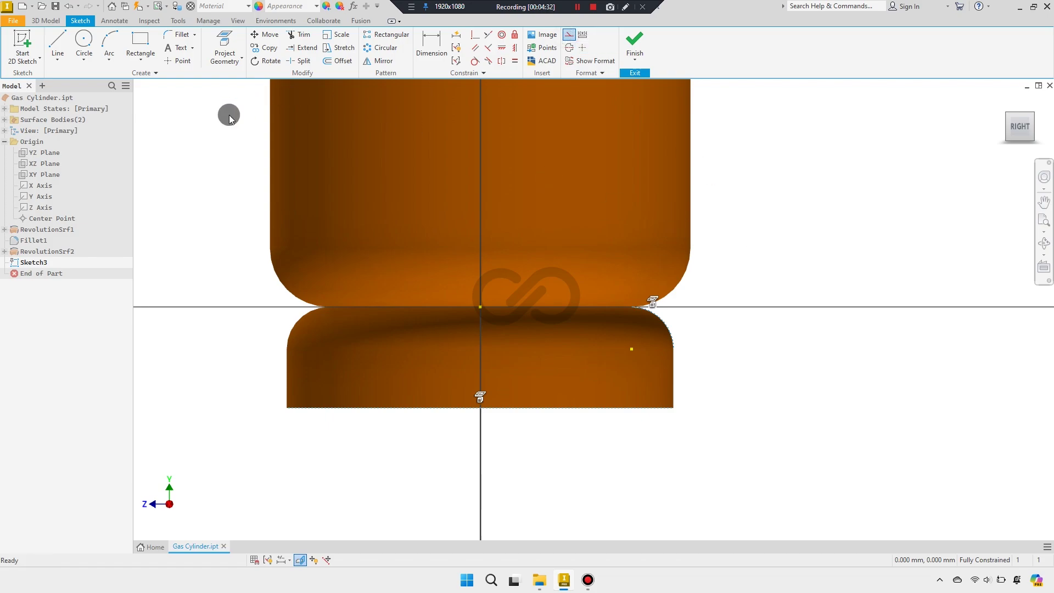
Draw a construction line from the sketch origin to the base's bottom outer corner
click(58, 44)
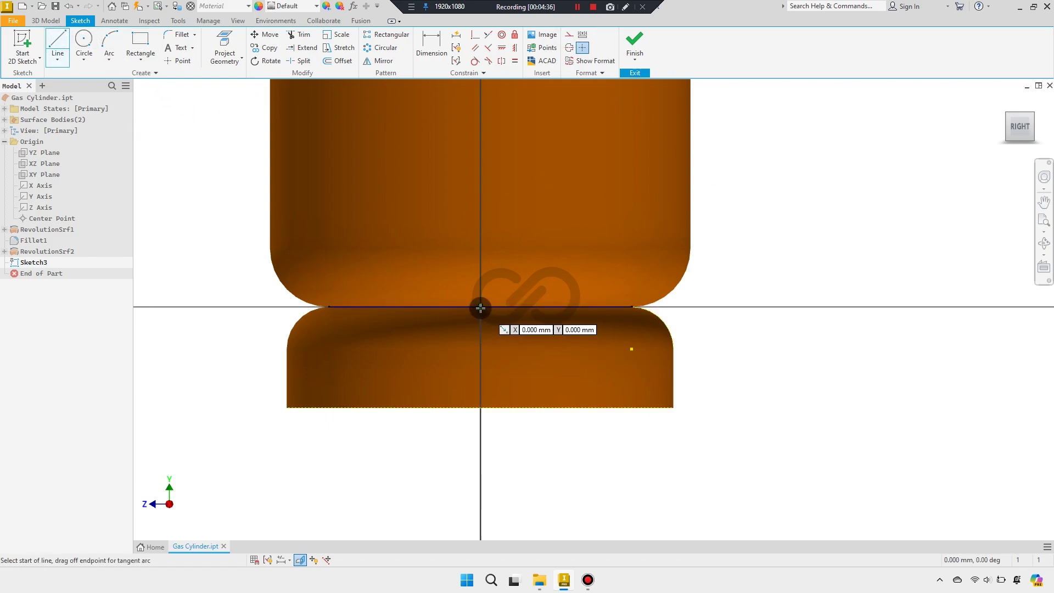
click(480, 308)
click(674, 408)
right_click(719, 388)
click(569, 365)
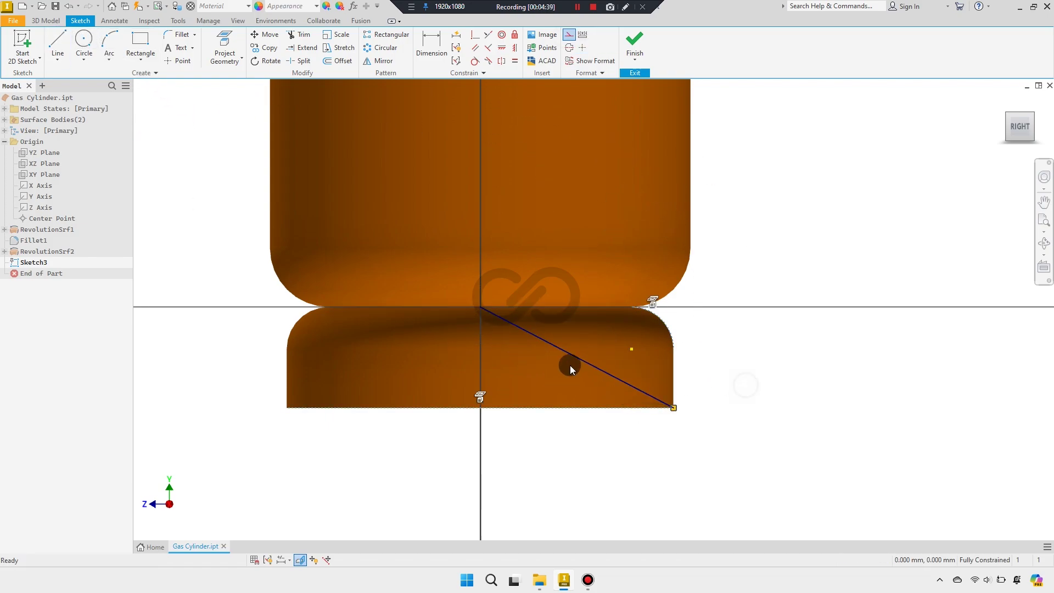
click(564, 38)
scroll(714, 310, down, 1)
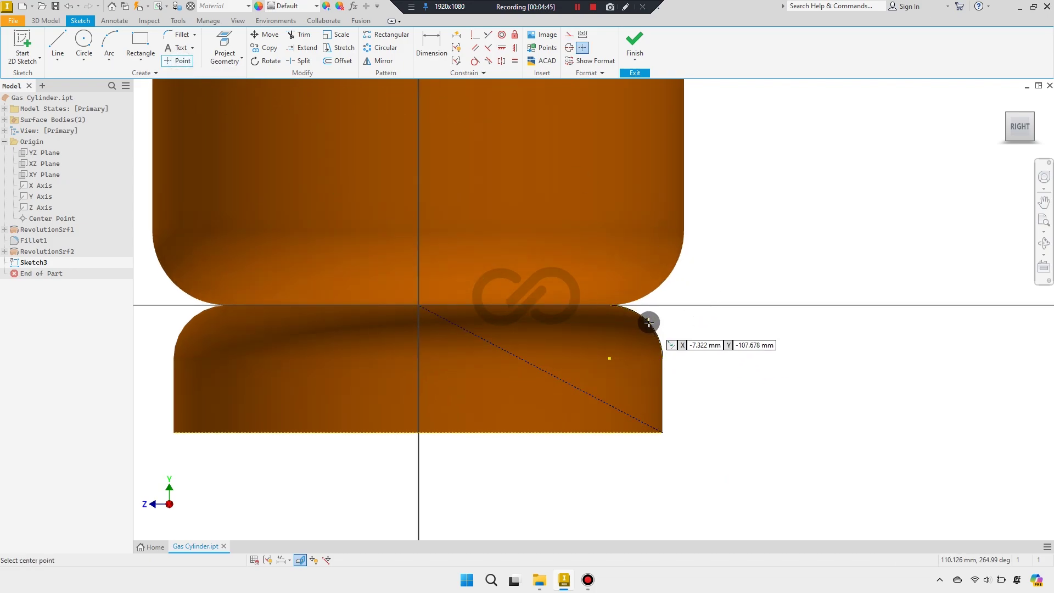
right_click(667, 326)
click(748, 329)
Finish Sketch3 with the diagonal construction line in place
scroll(657, 329, up, 1)
scroll(631, 305, up, 2)
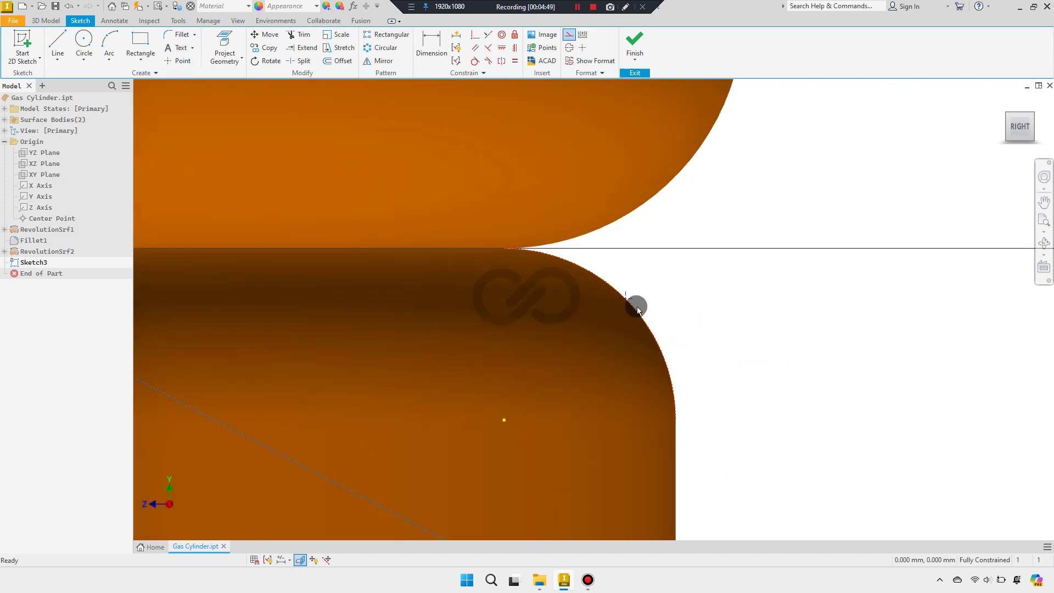
scroll(643, 276, up, 1)
scroll(622, 358, down, 5)
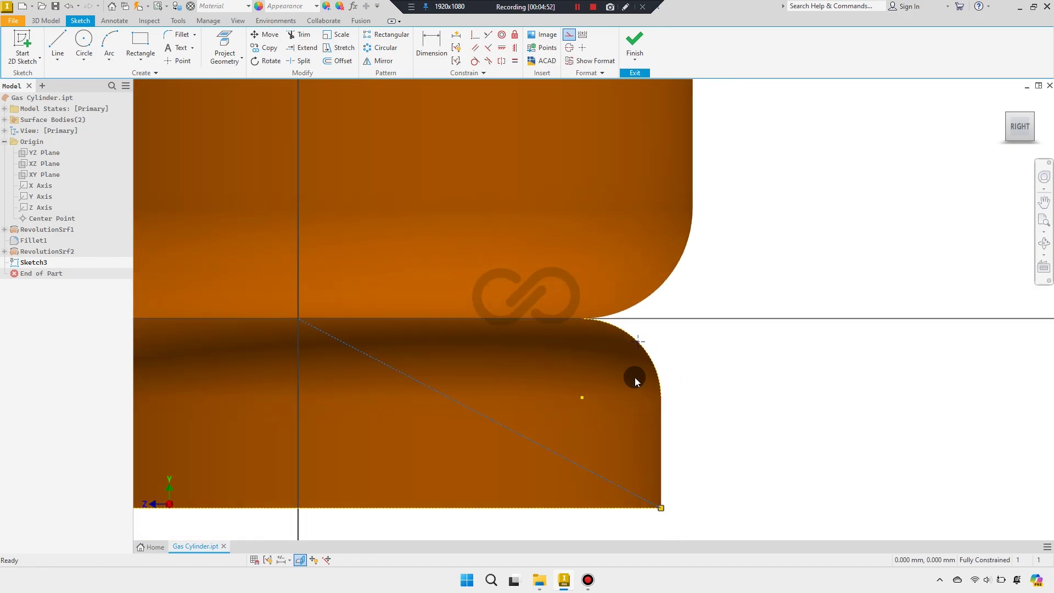
scroll(631, 376, down, 4)
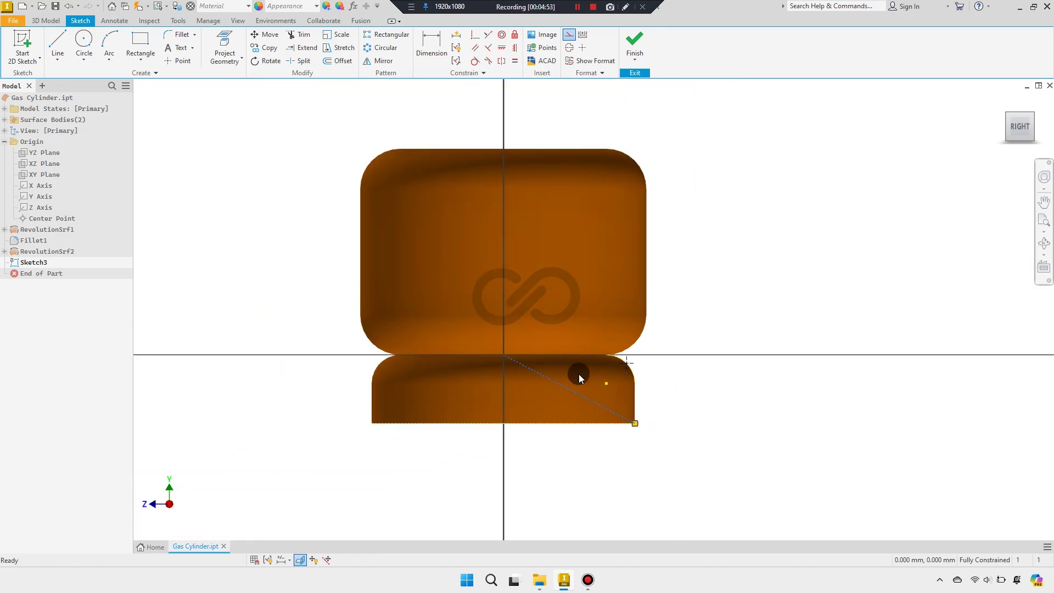
click(634, 43)
Place Work Plane1 normal to the diagonal line at its bottom-corner endpoint and begin sketching on it
mouse_move(523, 309)
shift+middle_down()
mouse_move(515, 315)
mouse_move(555, 273)
mouse_move(536, 282)
shift+middle_up()
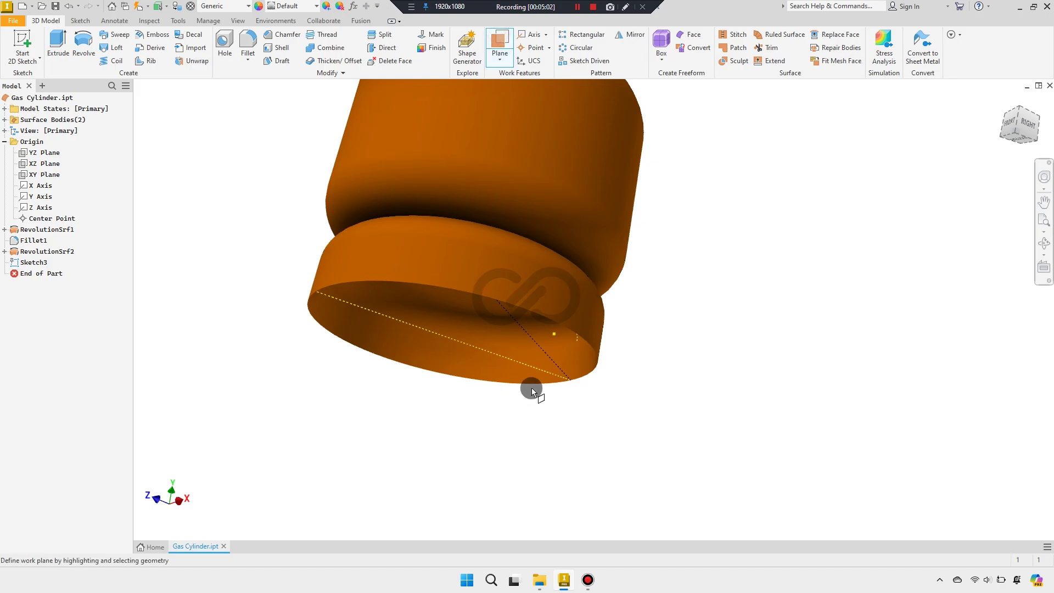
click(528, 365)
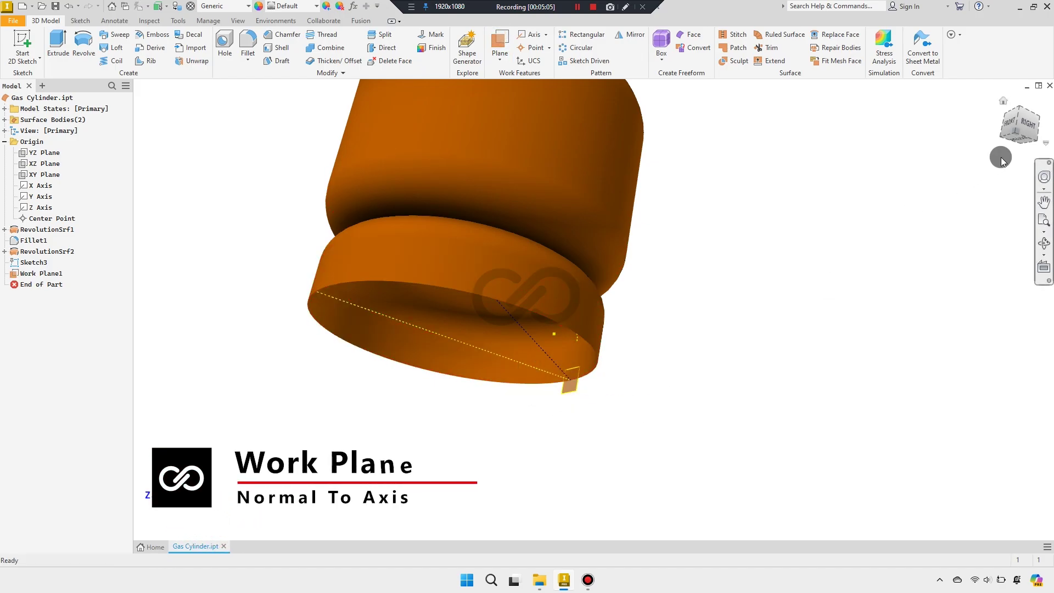
click(1036, 146)
scroll(682, 372, up, 5)
click(691, 379)
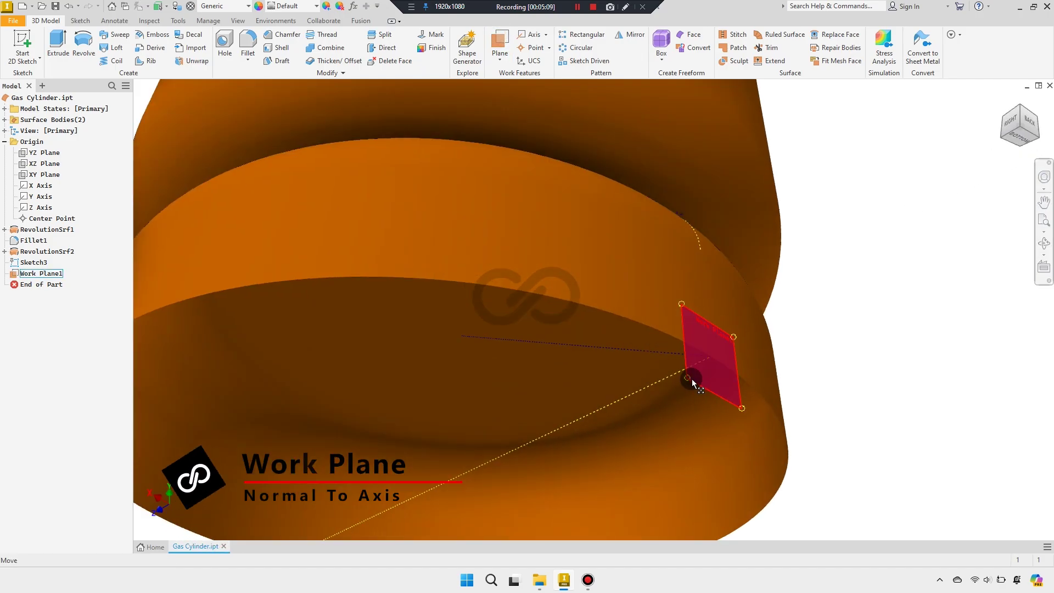
right_click(699, 380)
click(675, 187)
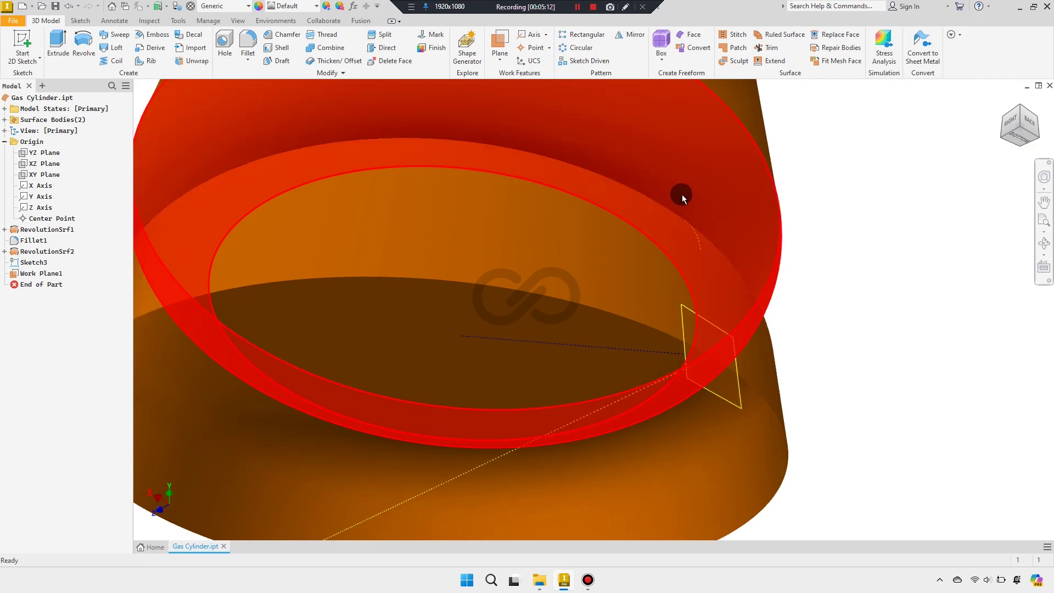
Start Sketch4 on Work Plane1 and view it straight on
click(747, 389)
key(F5)
key(s)
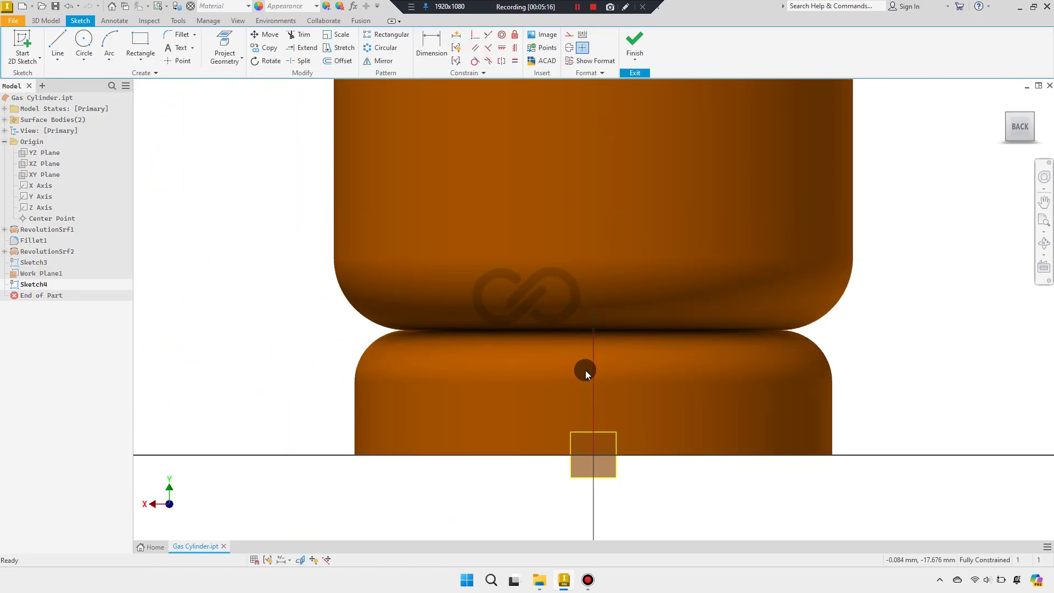
shift+middle_drag(585, 370, 681, 377)
scroll(786, 344, up, 5)
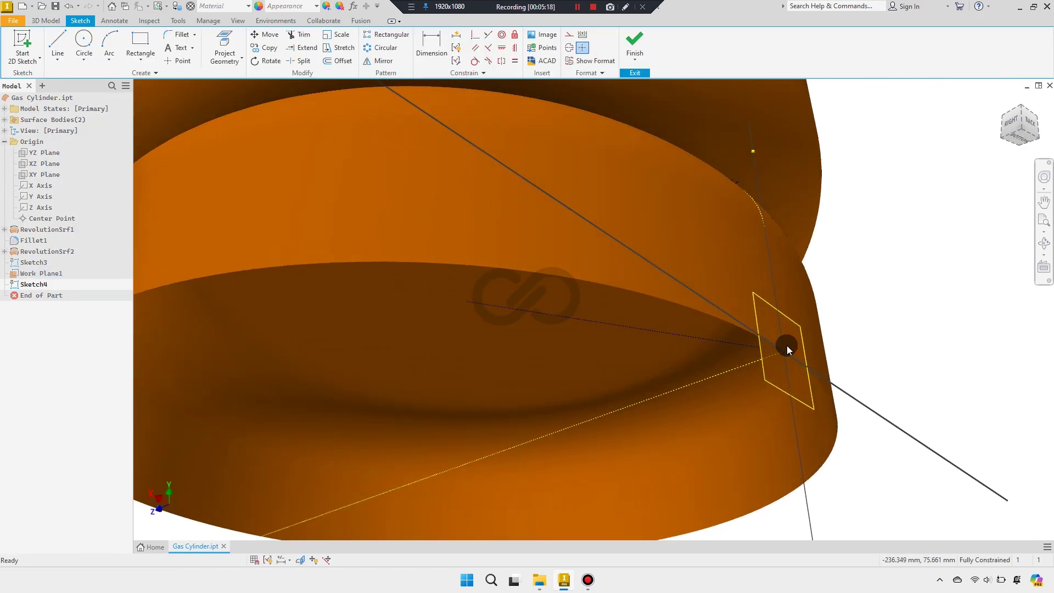
scroll(786, 345, up, 3)
click(225, 46)
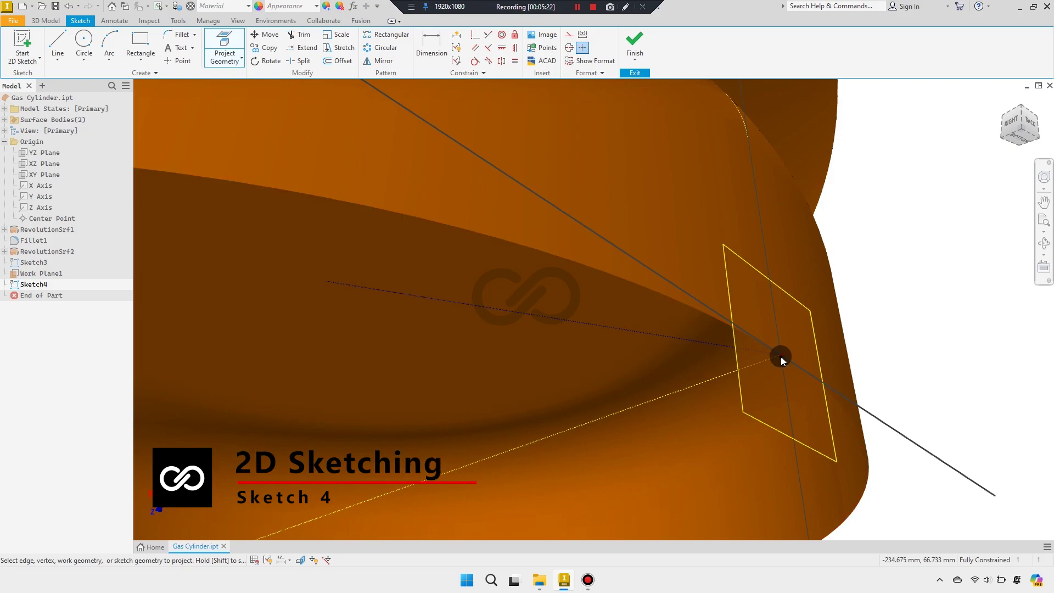
right_click(901, 286)
key(Escape)
click(1030, 128)
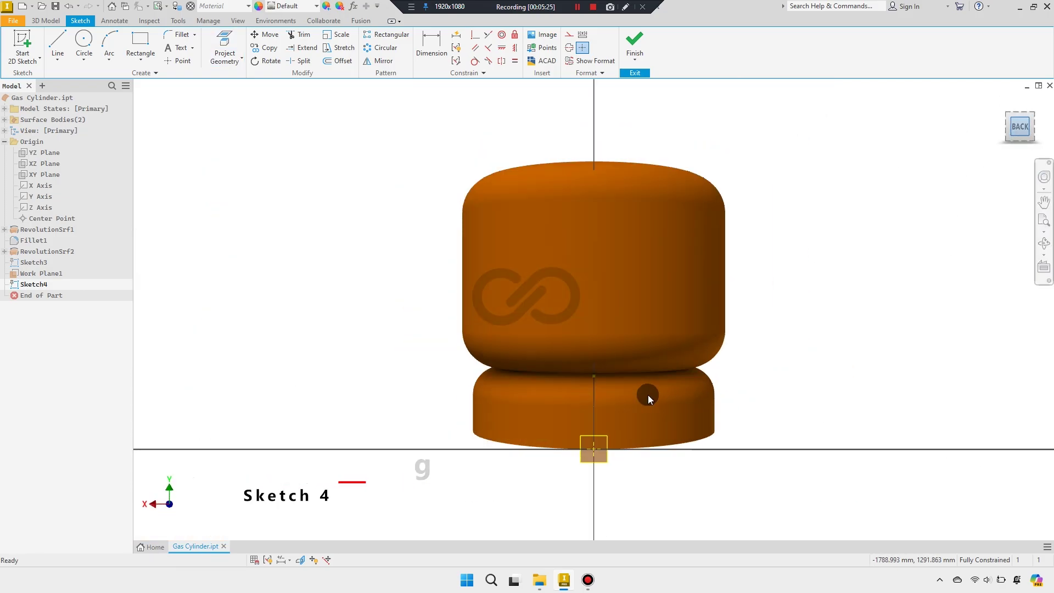
scroll(591, 427, up, 4)
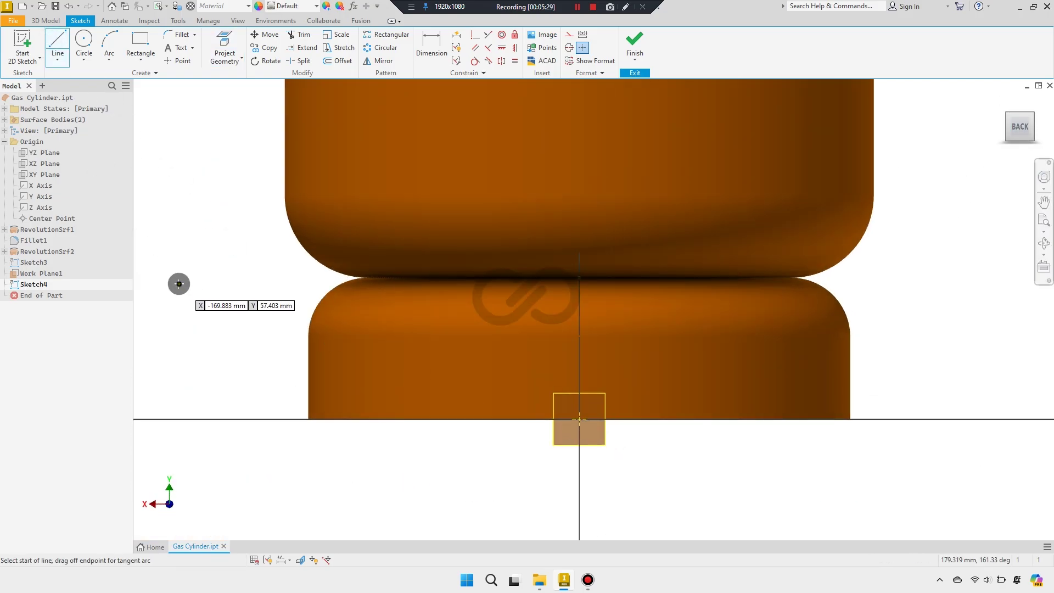
Draw a horizontal line and dimension its length to 150
click(179, 283)
click(306, 283)
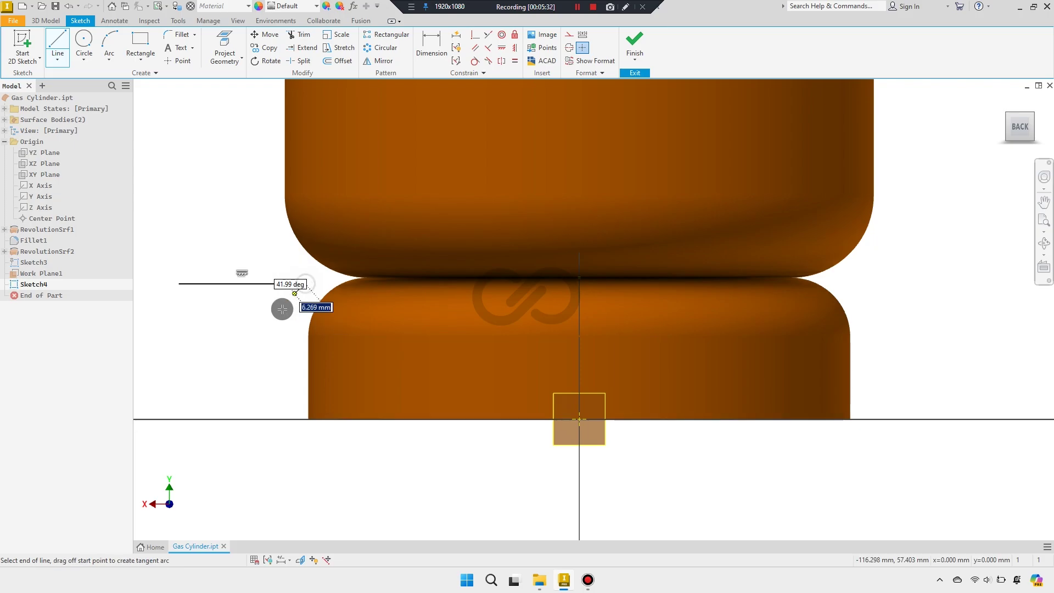
right_click(311, 308)
click(267, 276)
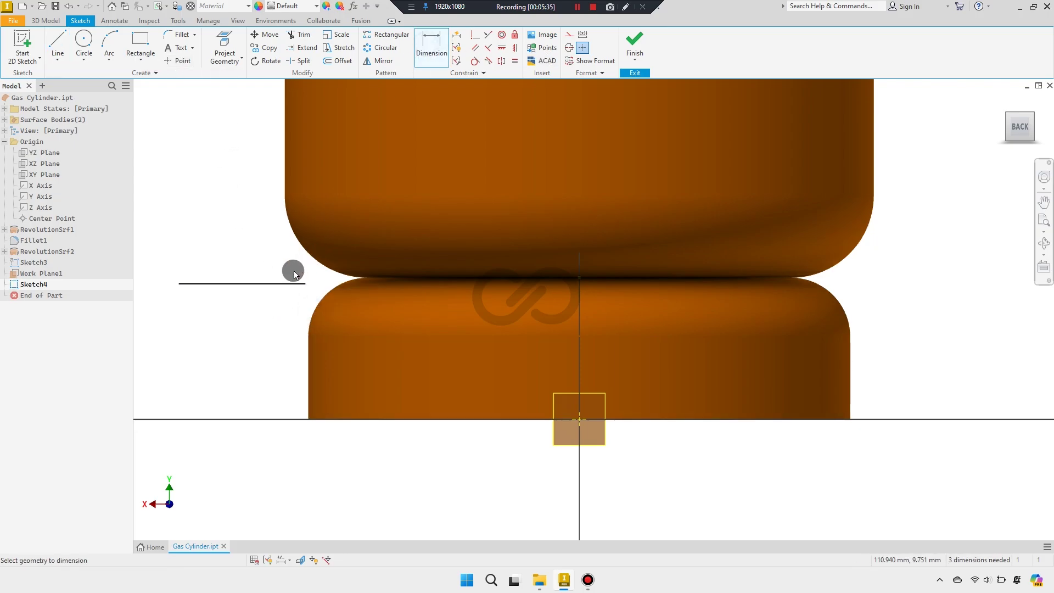
click(216, 201)
text(150)
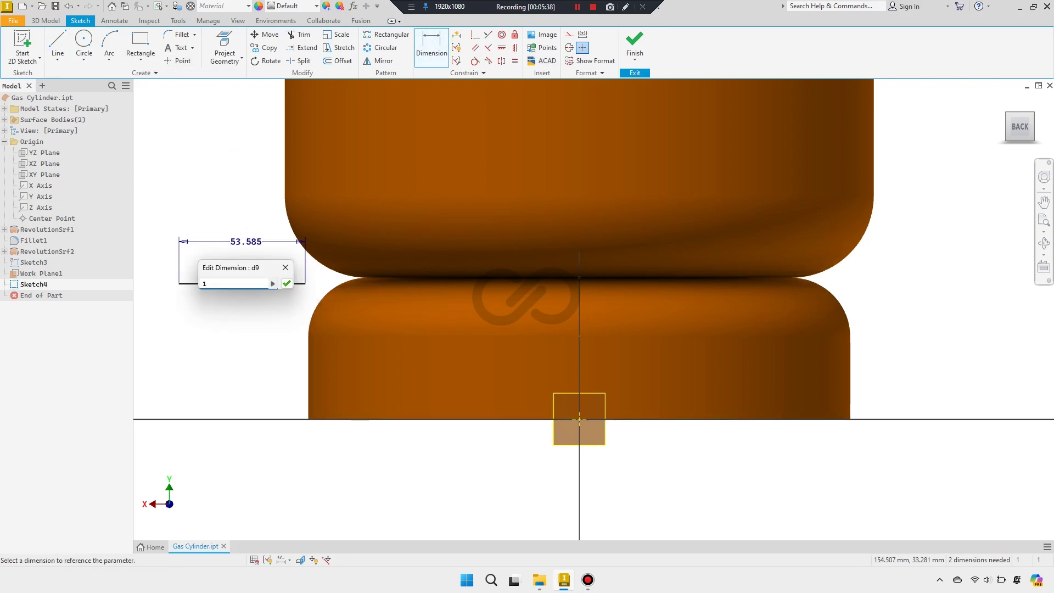
key(Return)
right_click(215, 199)
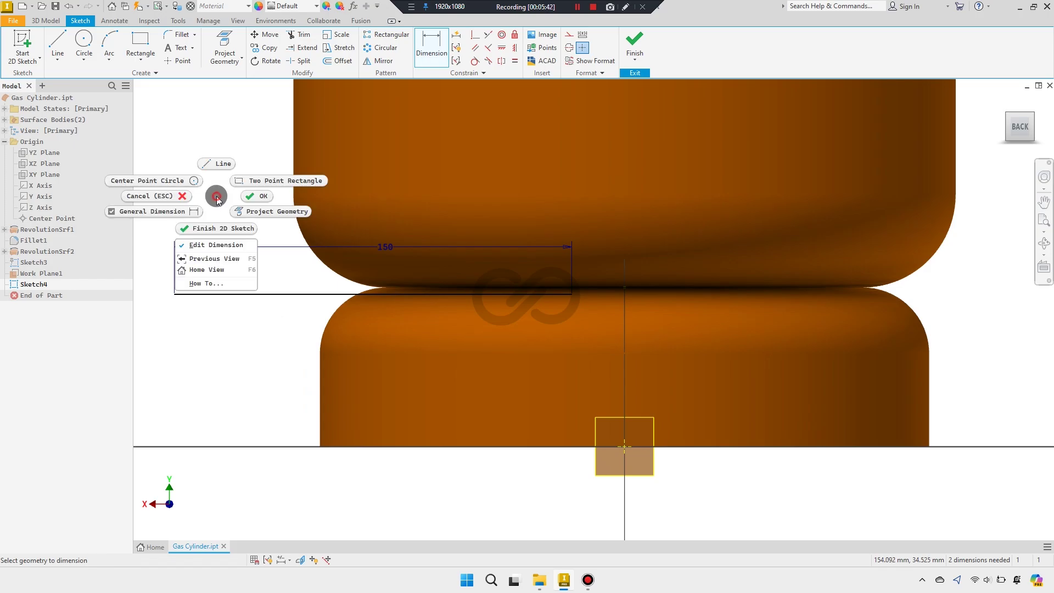
click(250, 196)
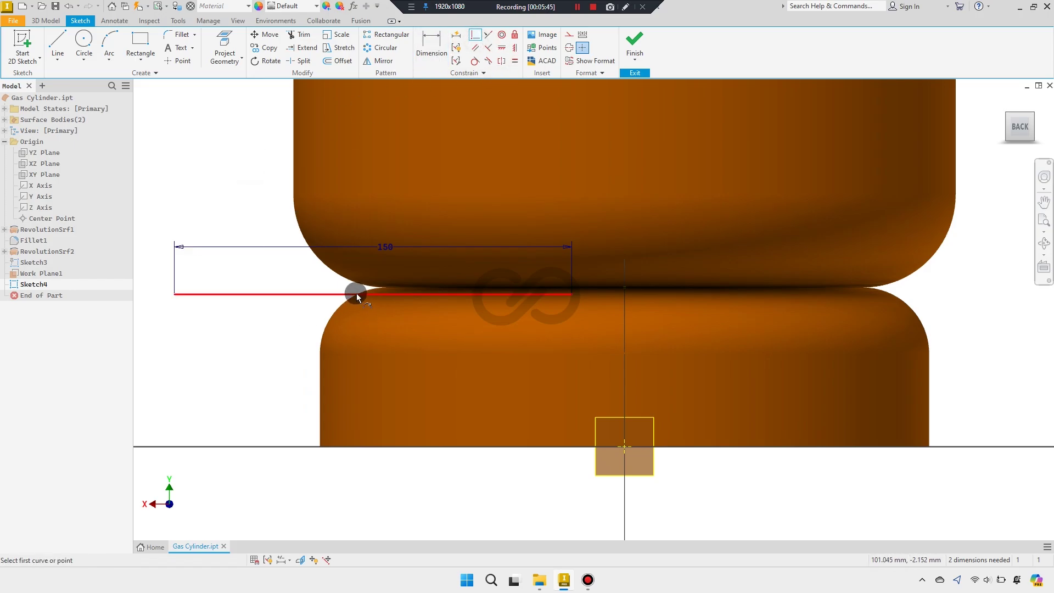
Constrain the 150 line coincident to the origin at the base bottom
click(633, 450)
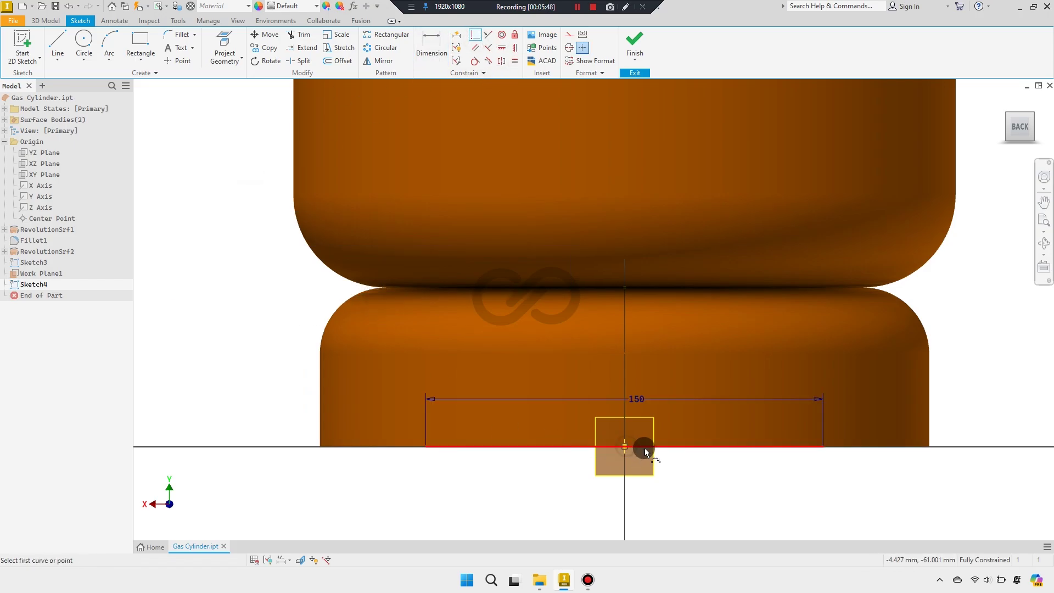
right_click(301, 323)
click(322, 306)
scroll(388, 289, up, 3)
scroll(419, 289, up, 3)
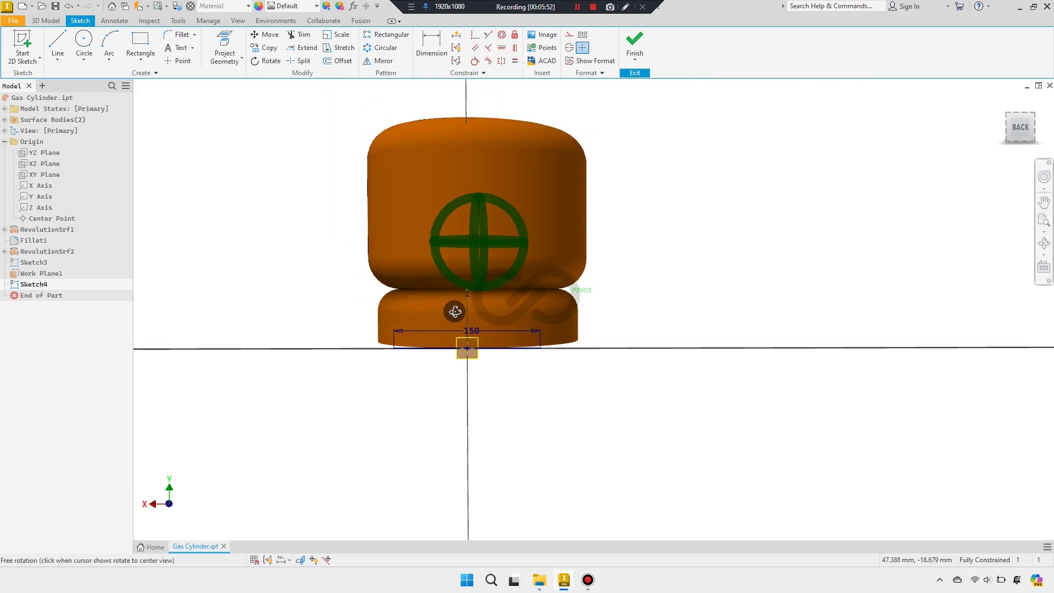
mouse_move(459, 313)
shift+middle_down()
mouse_move(553, 325)
mouse_move(538, 334)
mouse_move(543, 378)
mouse_move(574, 327)
mouse_move(546, 360)
shift+middle_up()
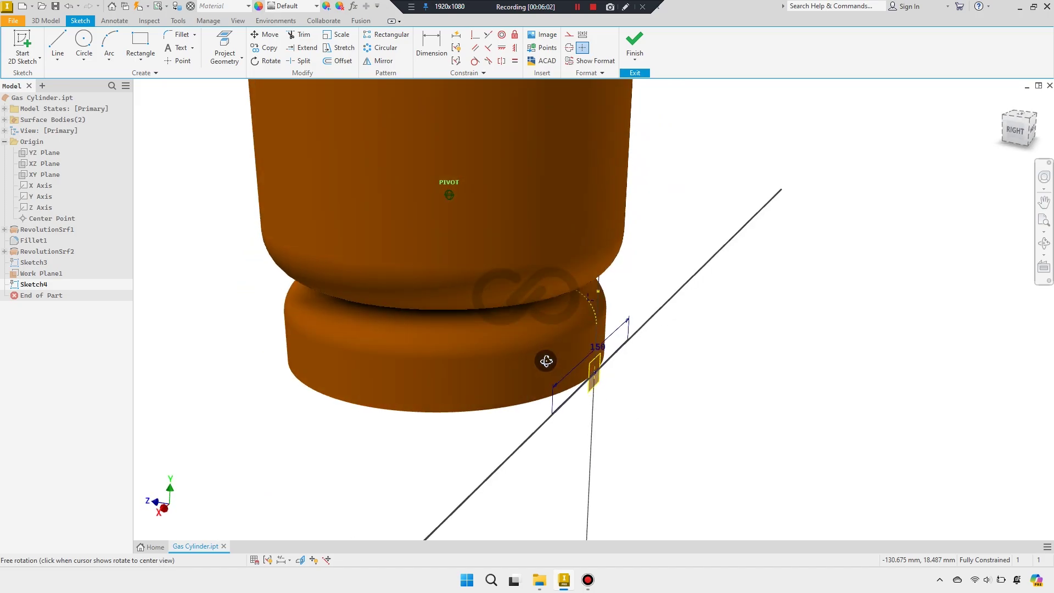
Finish Sketch4 and create Work Plane2 through the two coplanar lines at the base
click(633, 42)
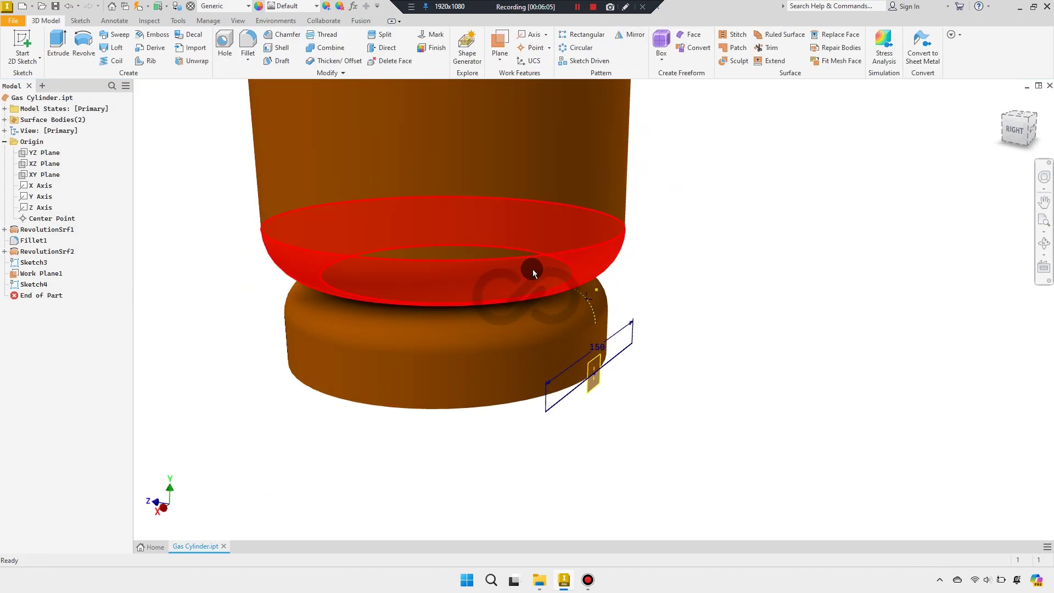
scroll(532, 269, down, 3)
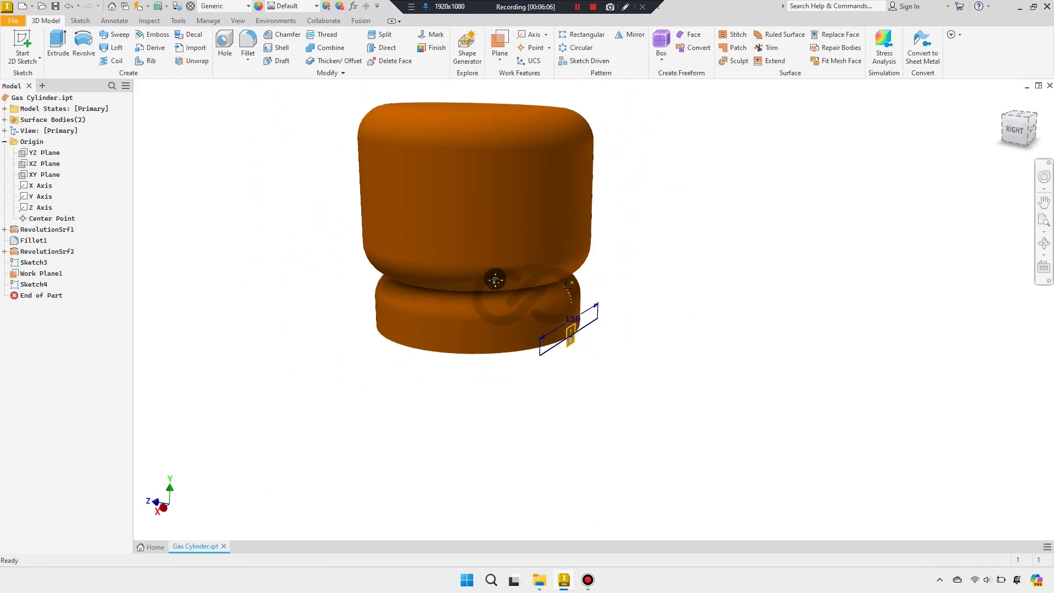
click(502, 37)
scroll(604, 305, down, 2)
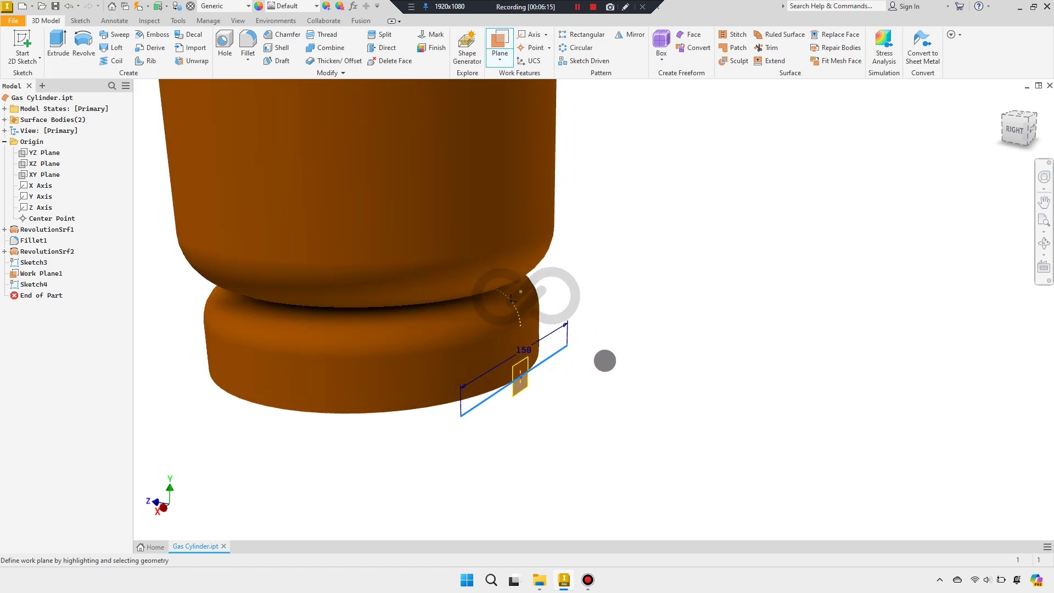
scroll(605, 361, down, 2)
scroll(548, 349, down, 2)
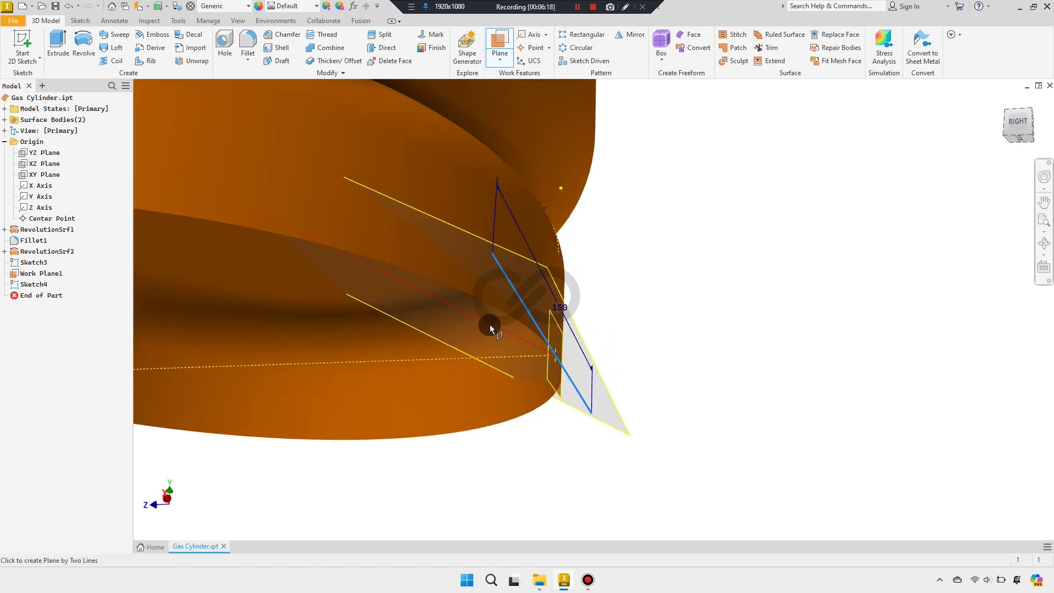
click(490, 329)
Resize Work Plane2 into a narrow strip by dragging its corner handle
shift+middle_drag(585, 336, 627, 316)
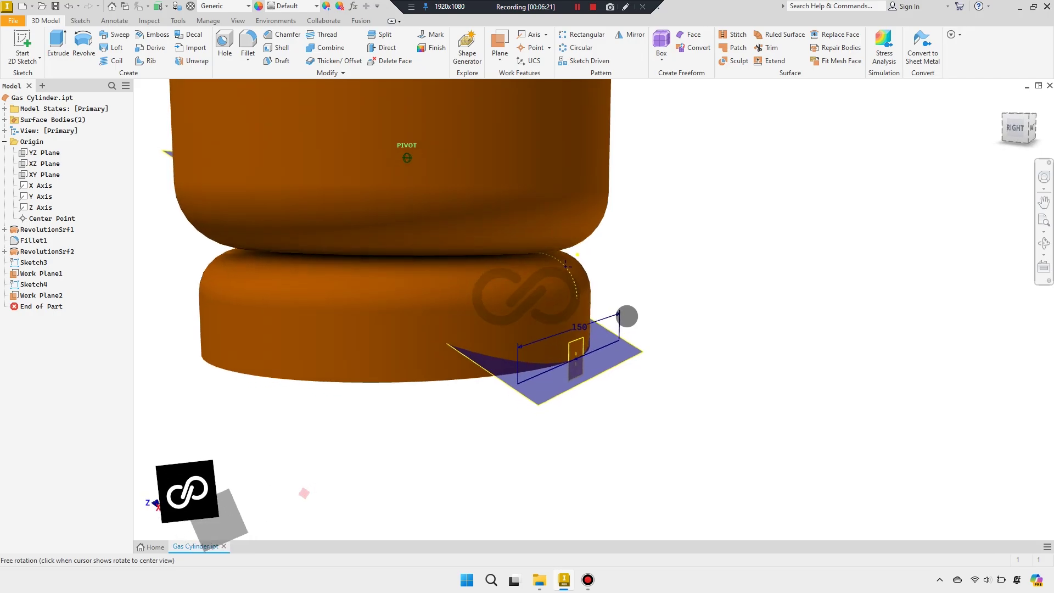
click(630, 364)
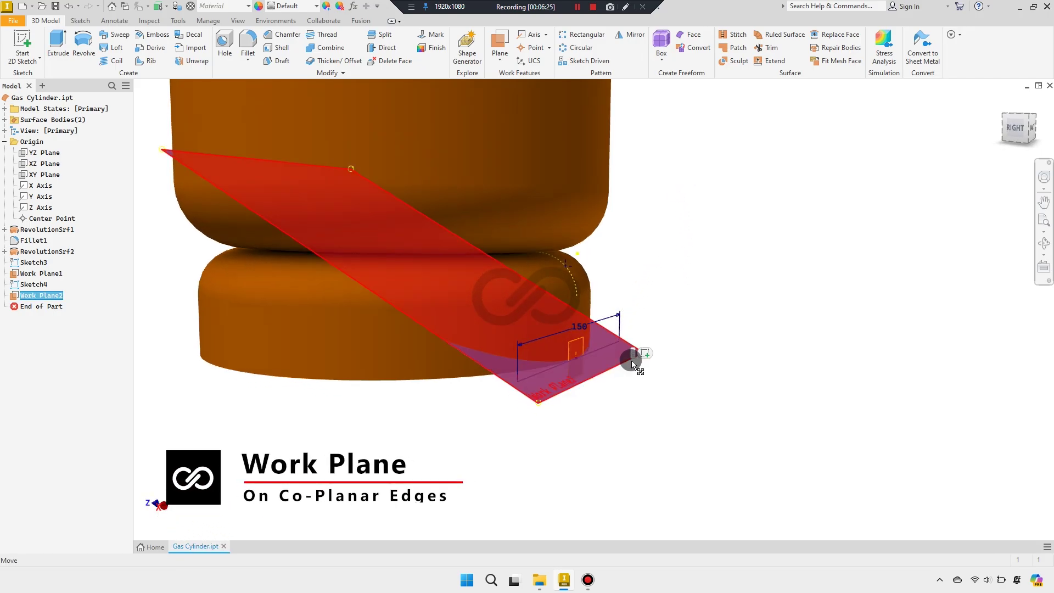
right_click(631, 363)
click(607, 166)
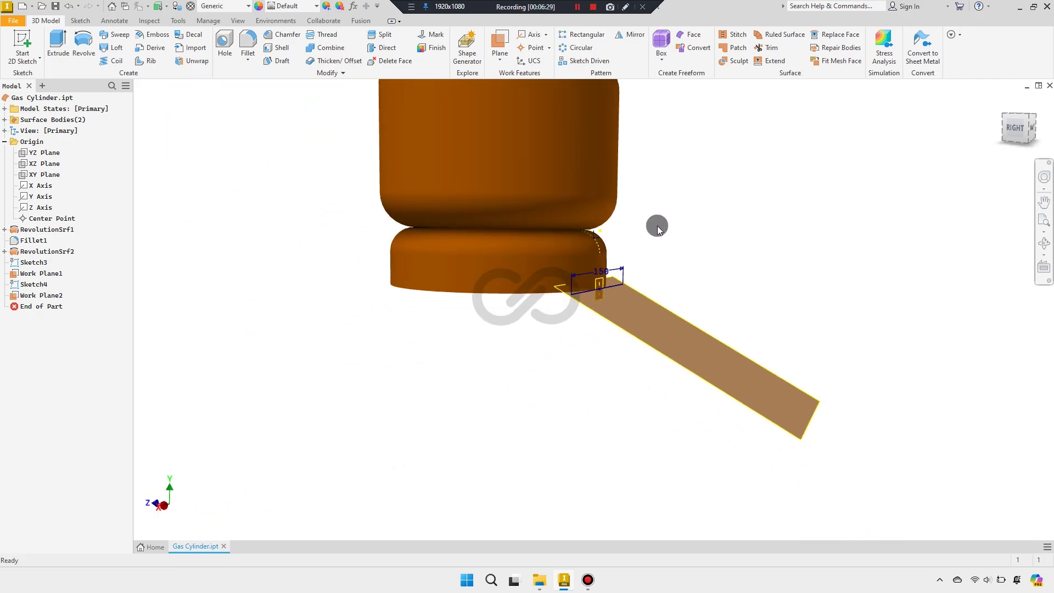
drag(795, 443, 704, 372)
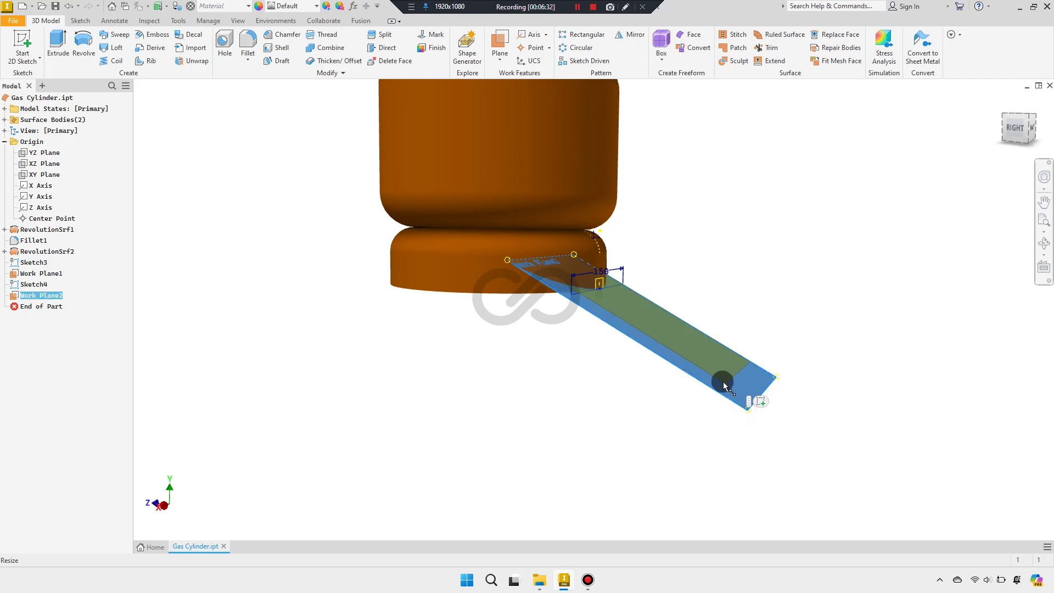
scroll(534, 371, up, 2)
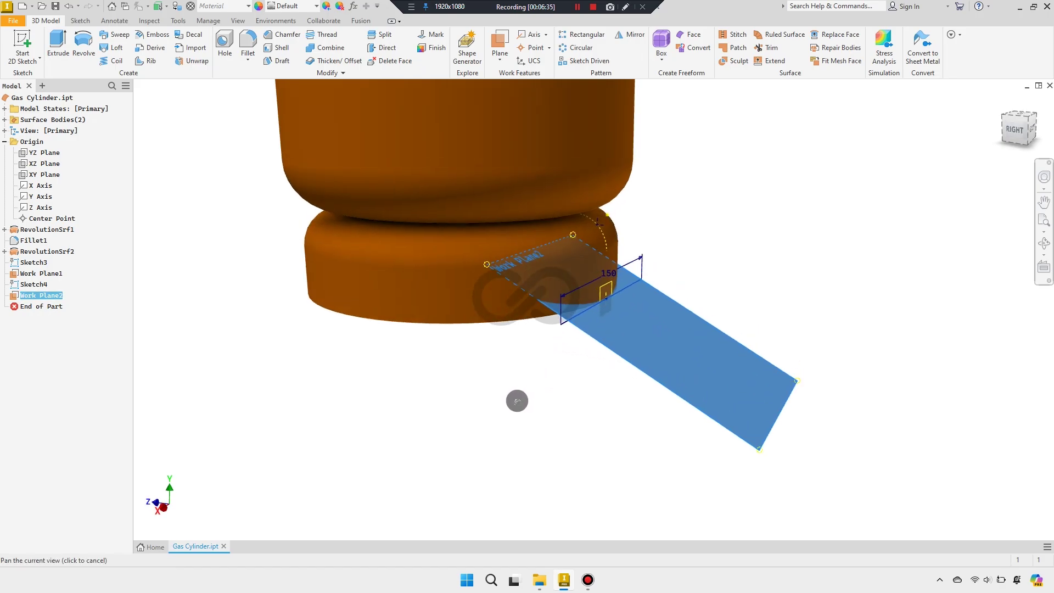
scroll(517, 400, up, 2)
click(706, 200)
Create Work Plane3 parallel to Work Plane2 and tangent to the base ring
click(698, 321)
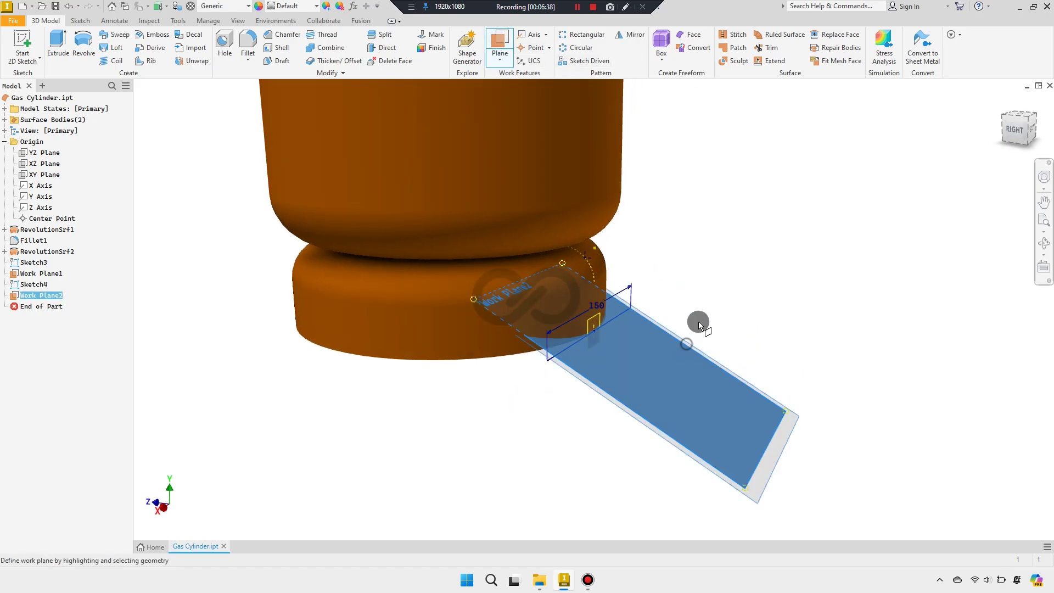
click(578, 267)
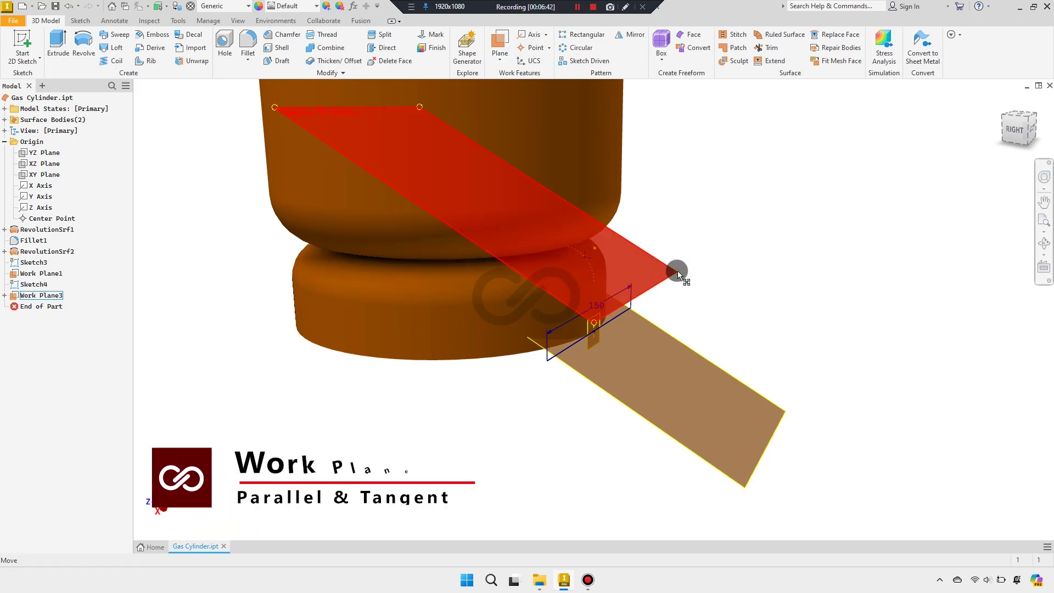
scroll(618, 265, up, 2)
scroll(611, 258, down, 3)
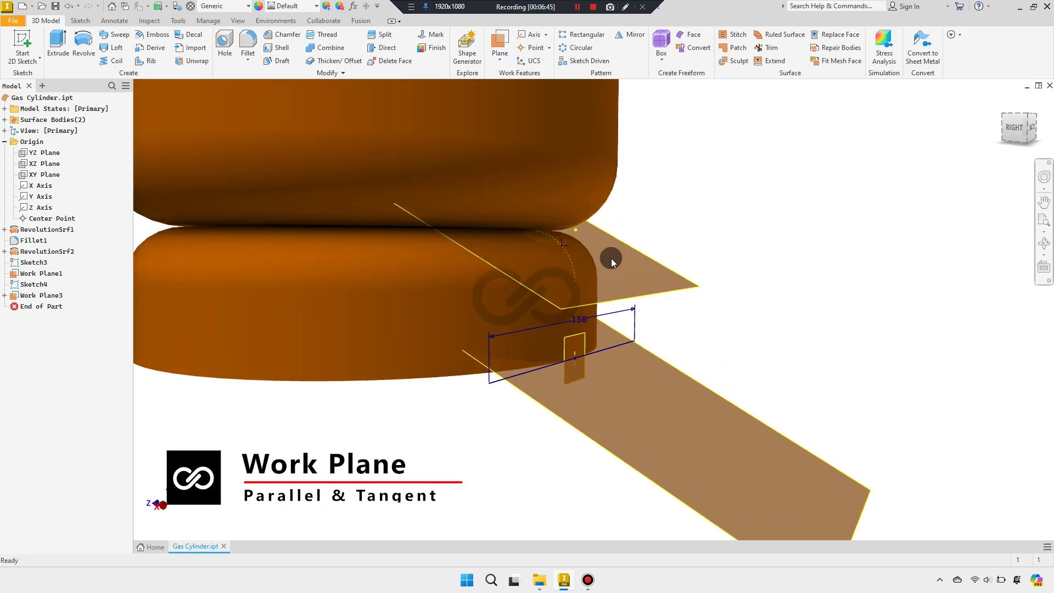
Turn off visibility of Work Plane1 and Work Plane2
right_click(47, 275)
click(87, 365)
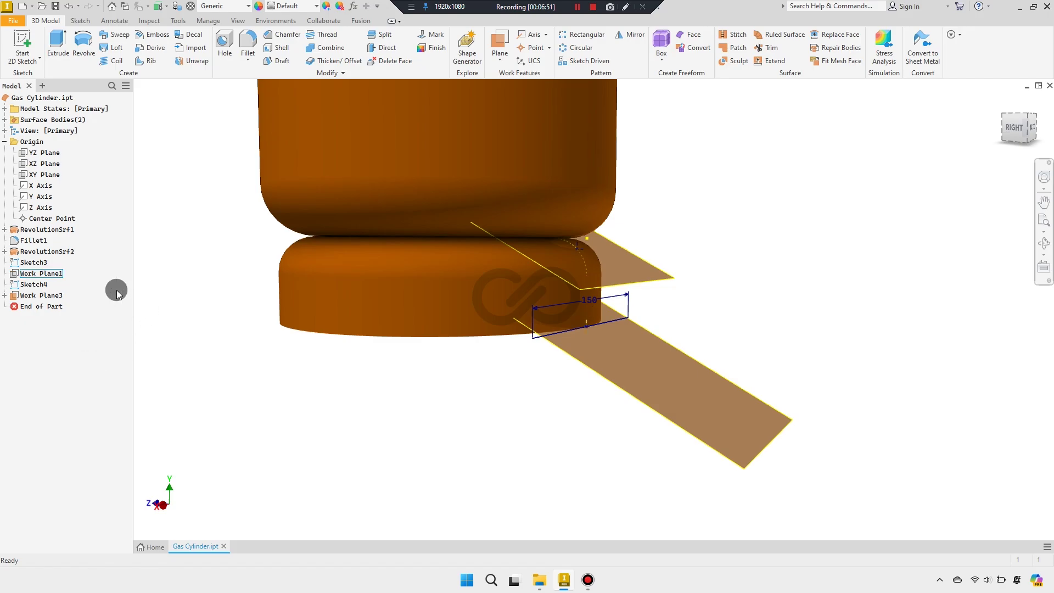
click(4, 295)
right_click(50, 306)
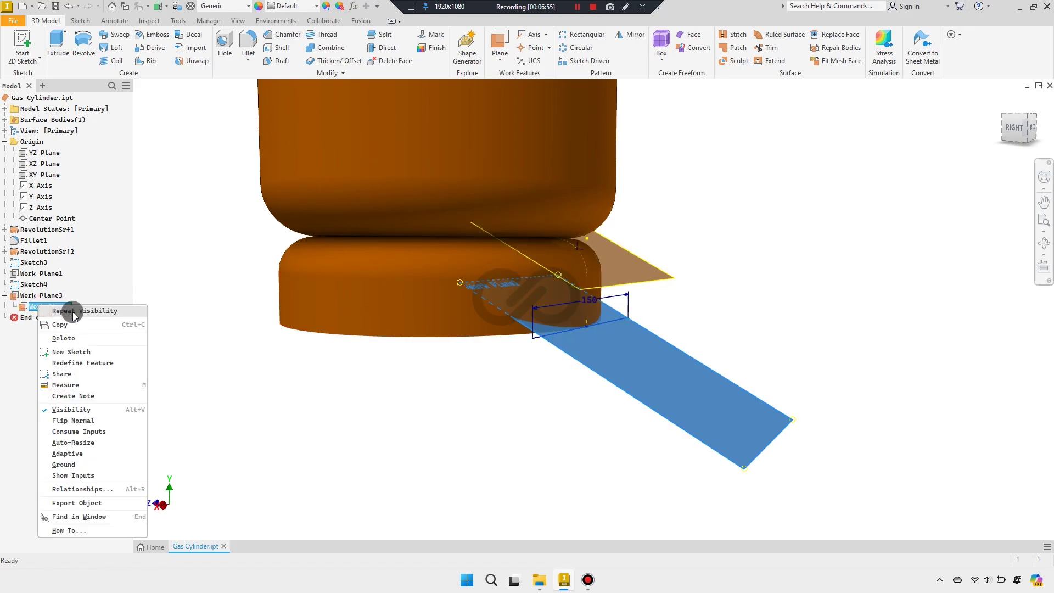
click(94, 417)
click(672, 266)
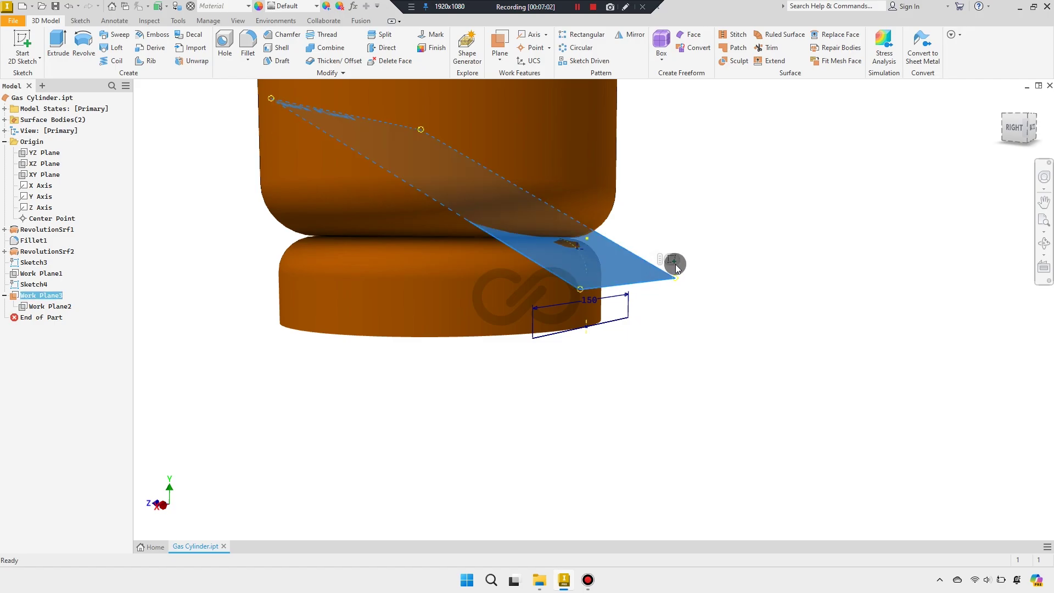
shift+middle_drag(675, 265, 594, 341)
Start Sketch5 on the tangent Work Plane3
key(s)
shift+middle_drag(547, 428, 568, 361)
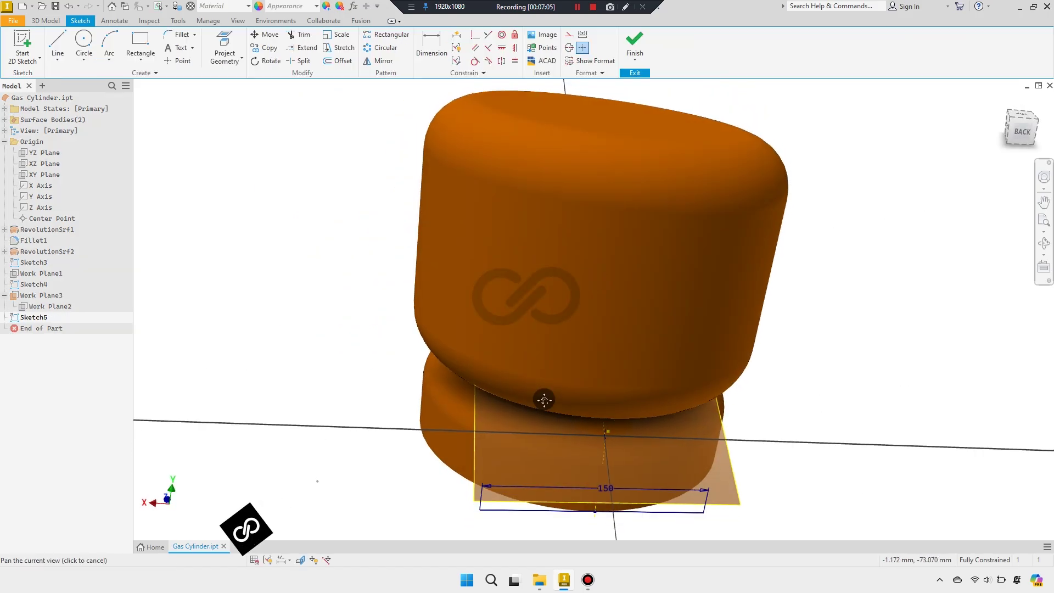
scroll(569, 361, down, 1)
click(224, 46)
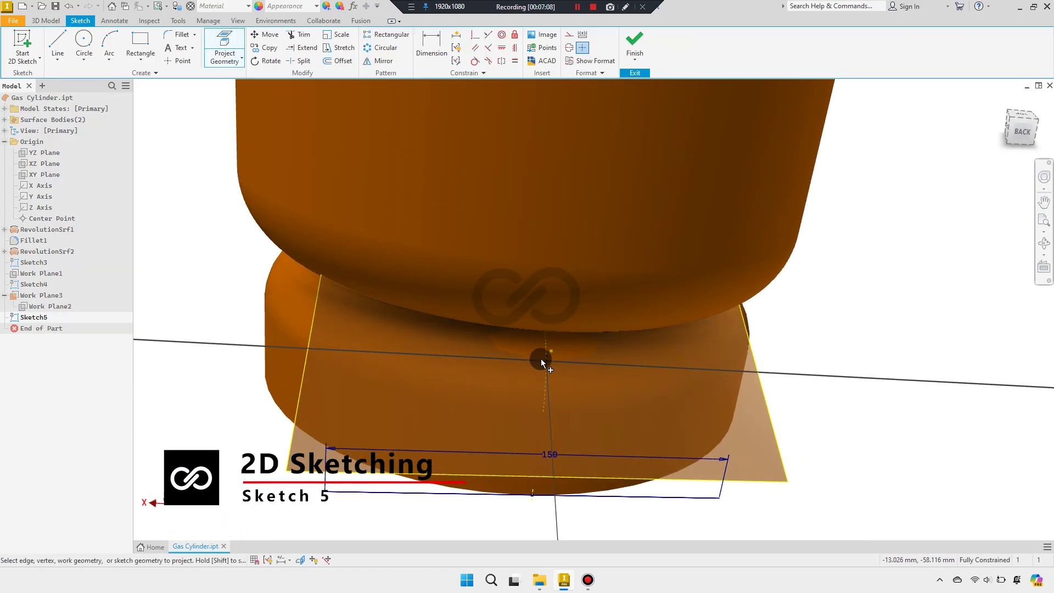
right_click(848, 302)
click(885, 301)
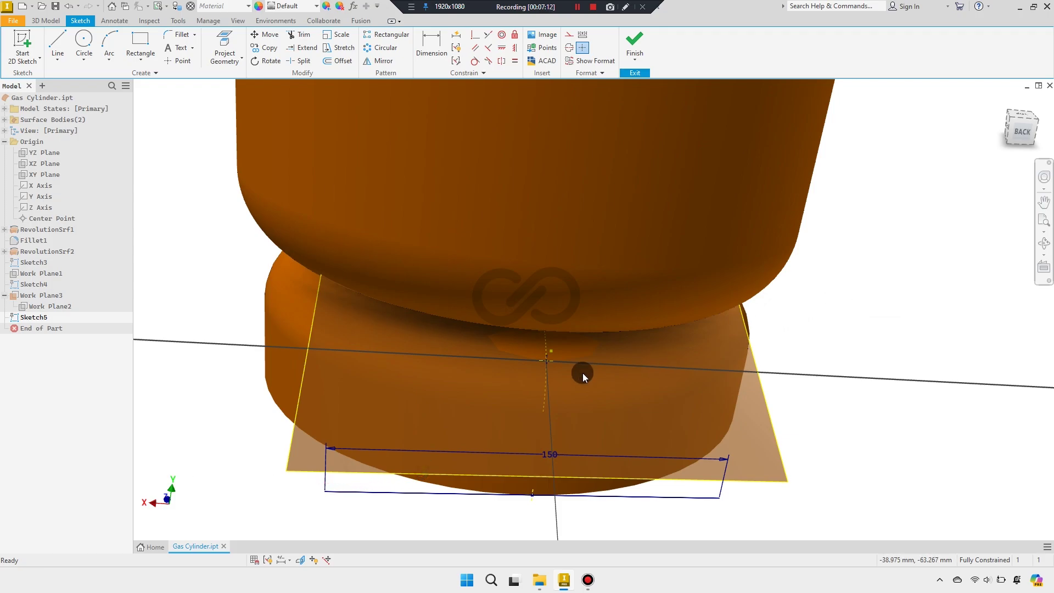
mouse_move(582, 373)
shift+middle_down()
mouse_move(616, 372)
mouse_move(582, 365)
mouse_move(532, 298)
shift+middle_up()
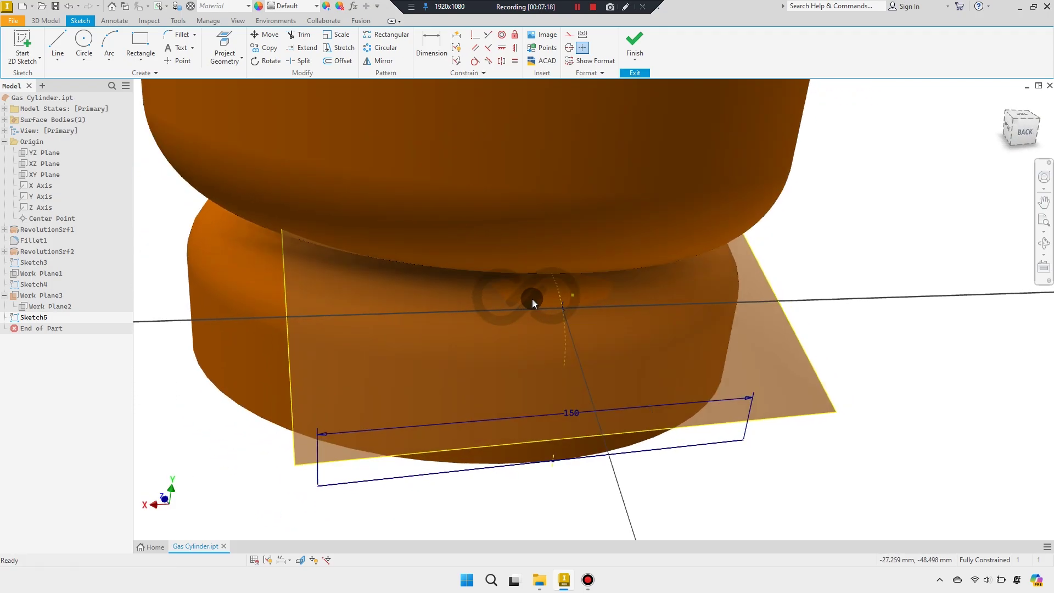
scroll(532, 298, down, 1)
scroll(544, 305, down, 1)
Draw a two-point centre rectangle, 40 by 15, centred on the sketch origin
click(141, 64)
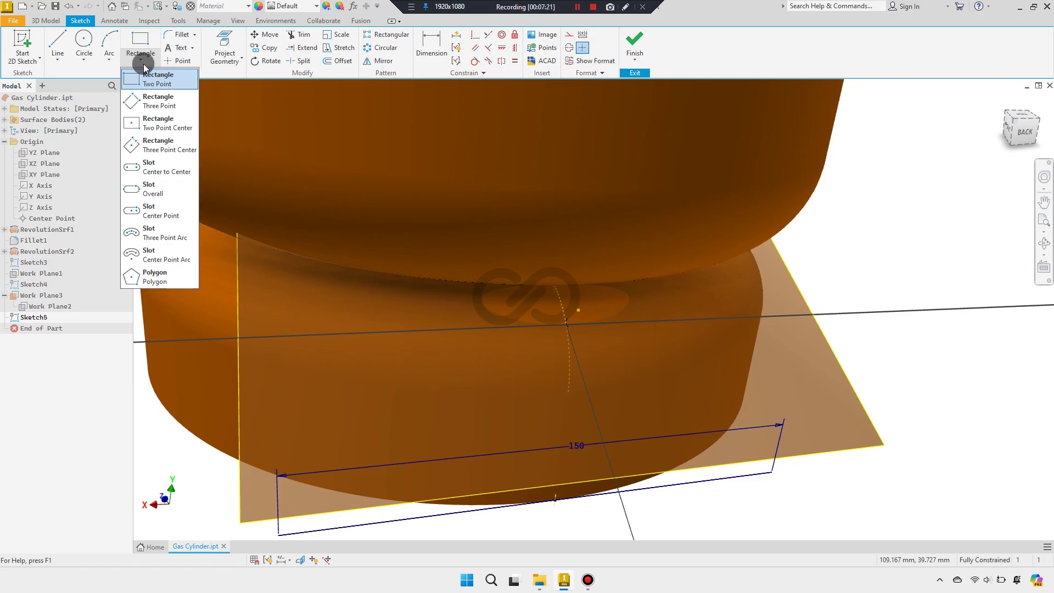
click(147, 122)
click(568, 324)
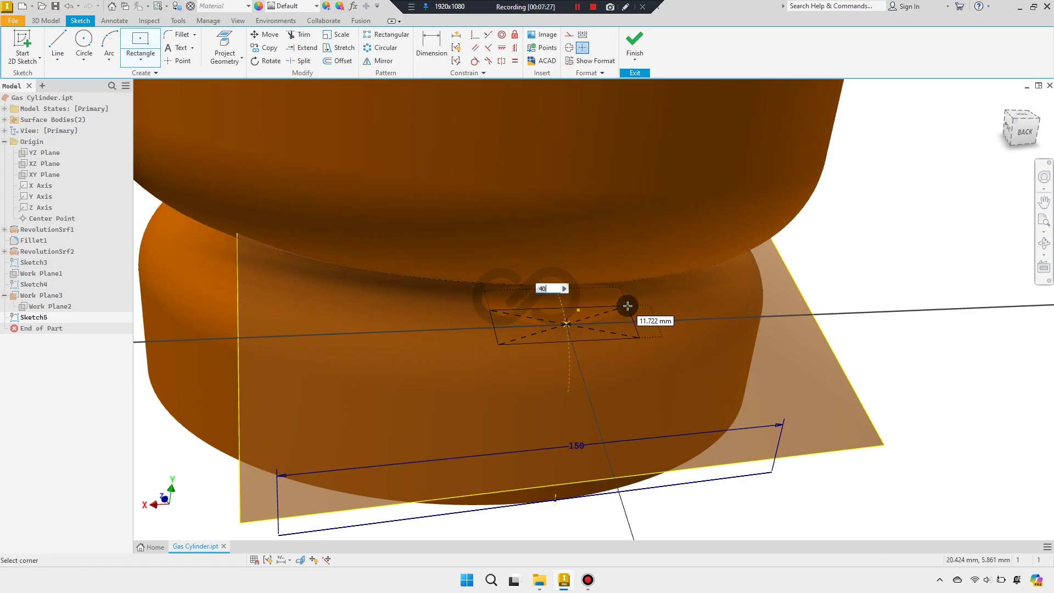
key(Tab)
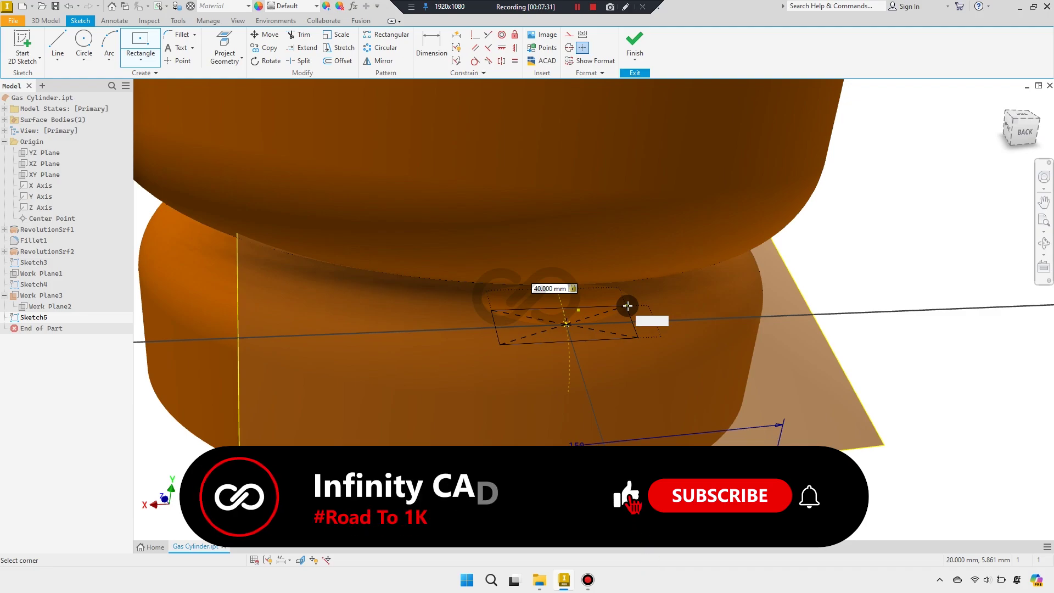
text(15)
key(Return)
right_click(828, 313)
click(758, 266)
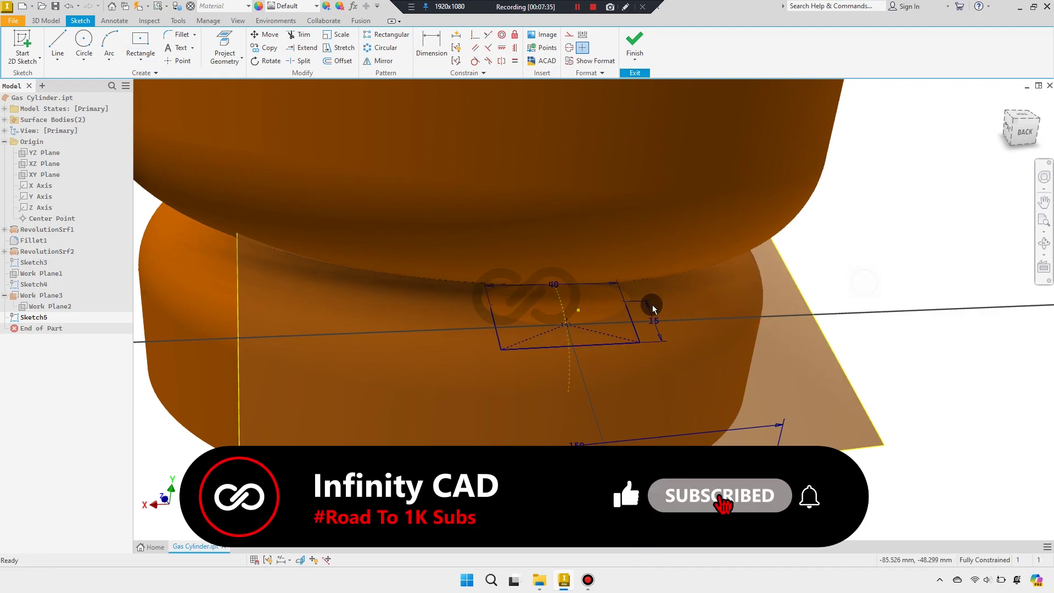
Turn on Slice Graphics to reveal the rectangle sketch inside the body
shift+middle_drag(653, 309, 560, 317)
click(301, 560)
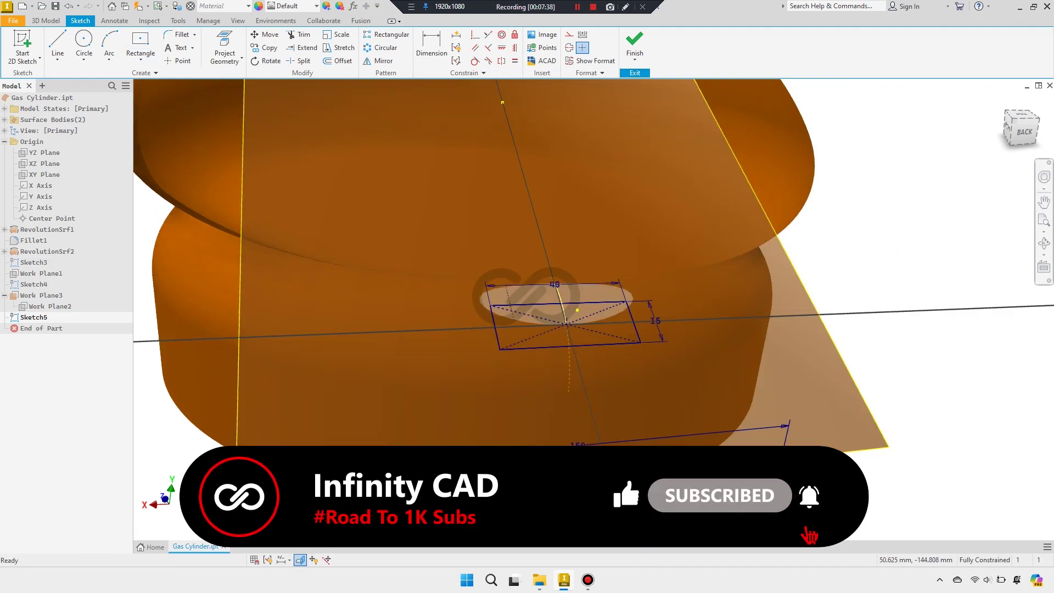
scroll(472, 393, down, 2)
scroll(519, 386, down, 2)
scroll(520, 390, down, 2)
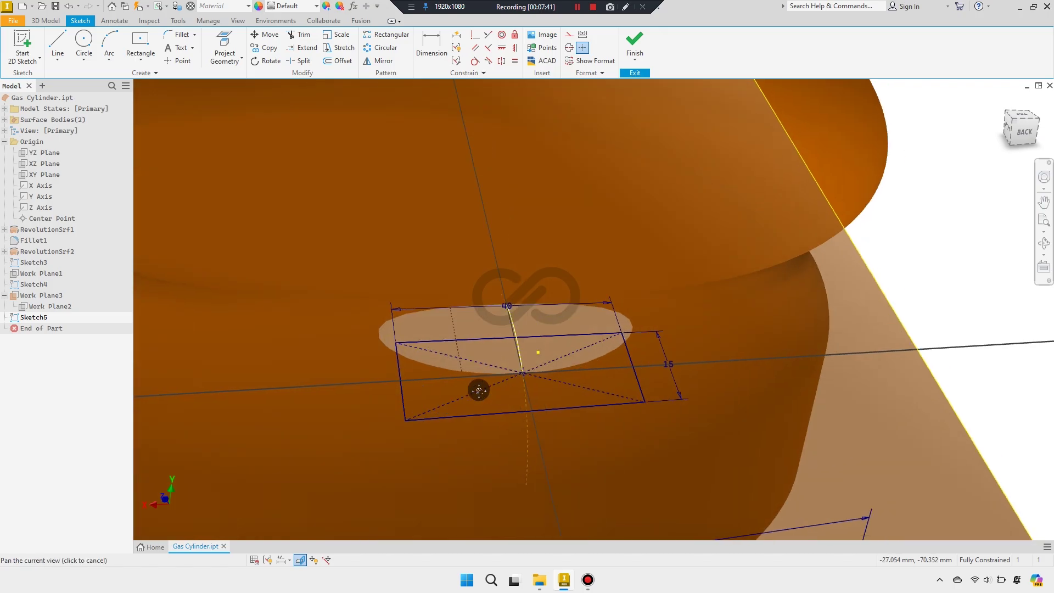
drag(692, 446, 354, 281)
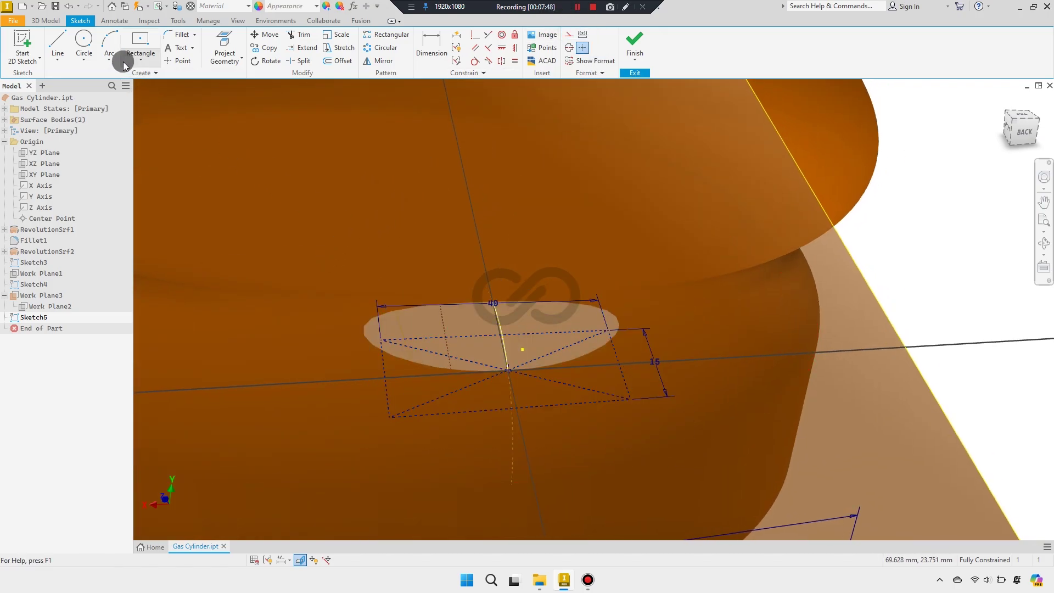
Draw the left, top, right and bottom arcs of the slot around the rectangle
click(110, 41)
click(386, 341)
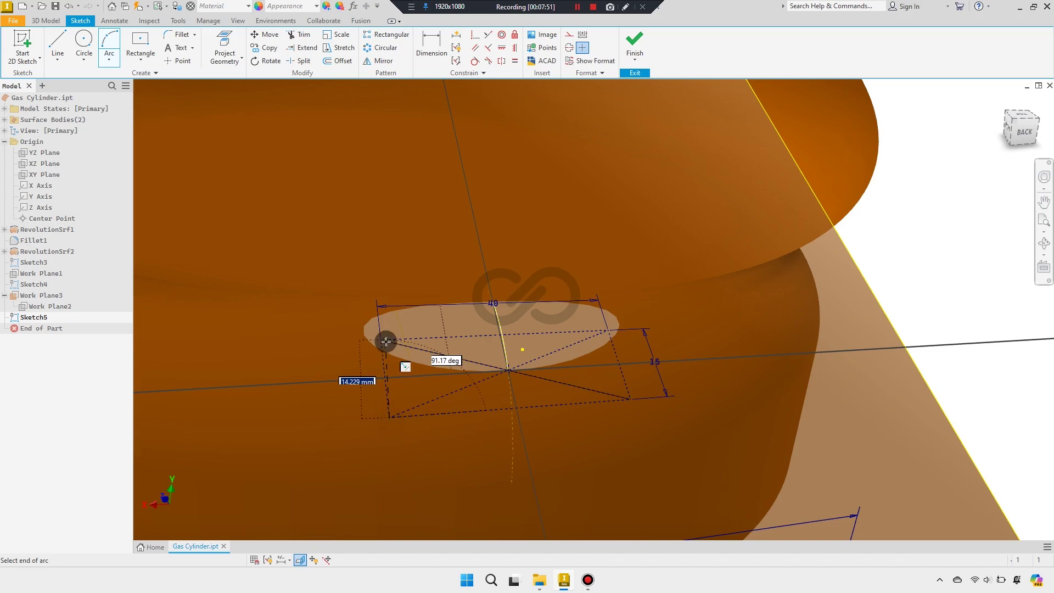
click(381, 340)
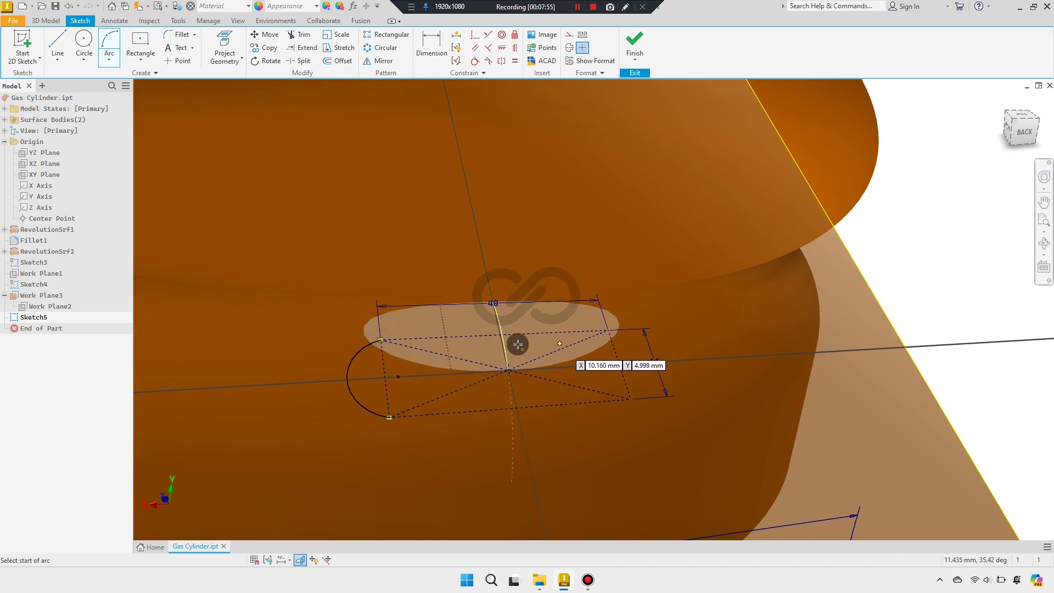
click(382, 340)
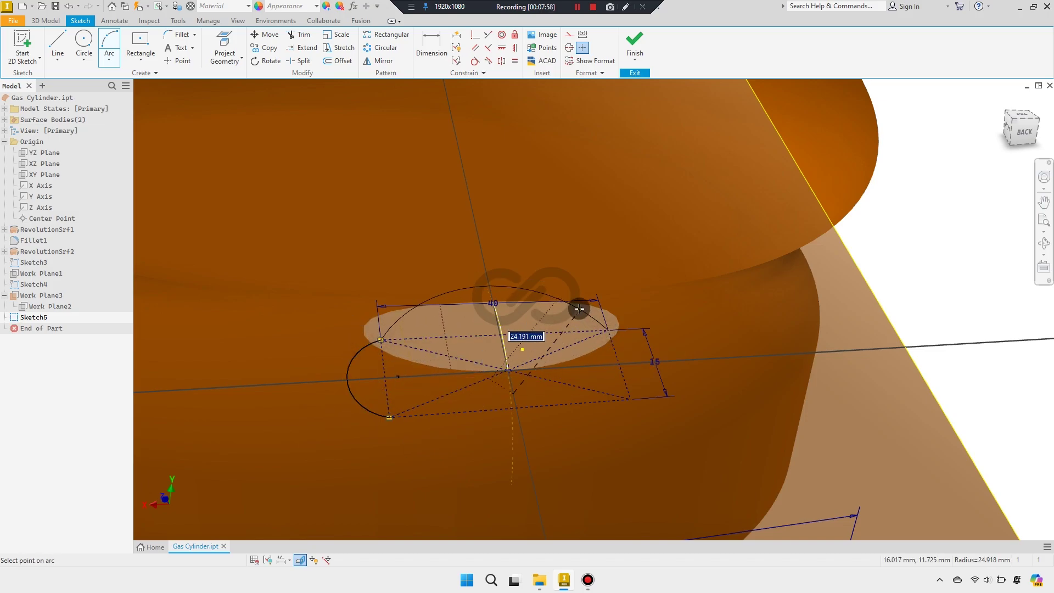
click(565, 285)
click(609, 331)
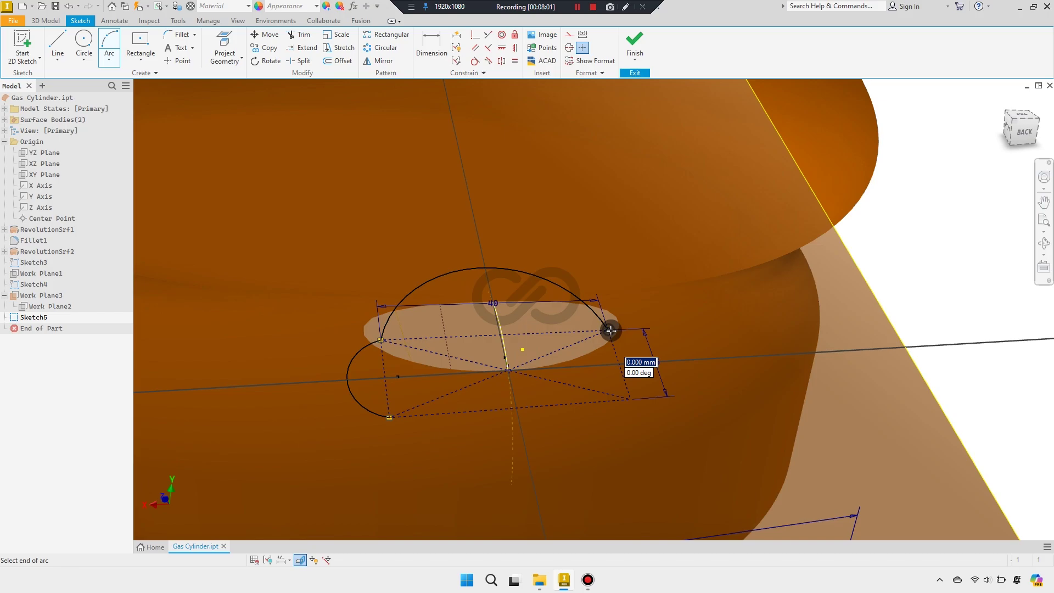
click(630, 399)
click(652, 371)
click(390, 417)
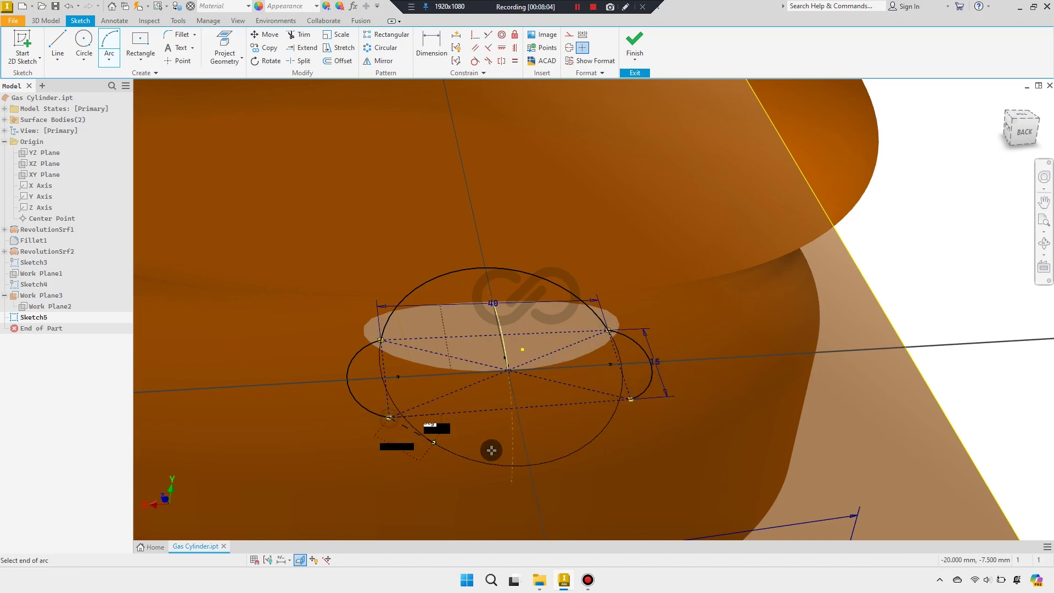
click(631, 400)
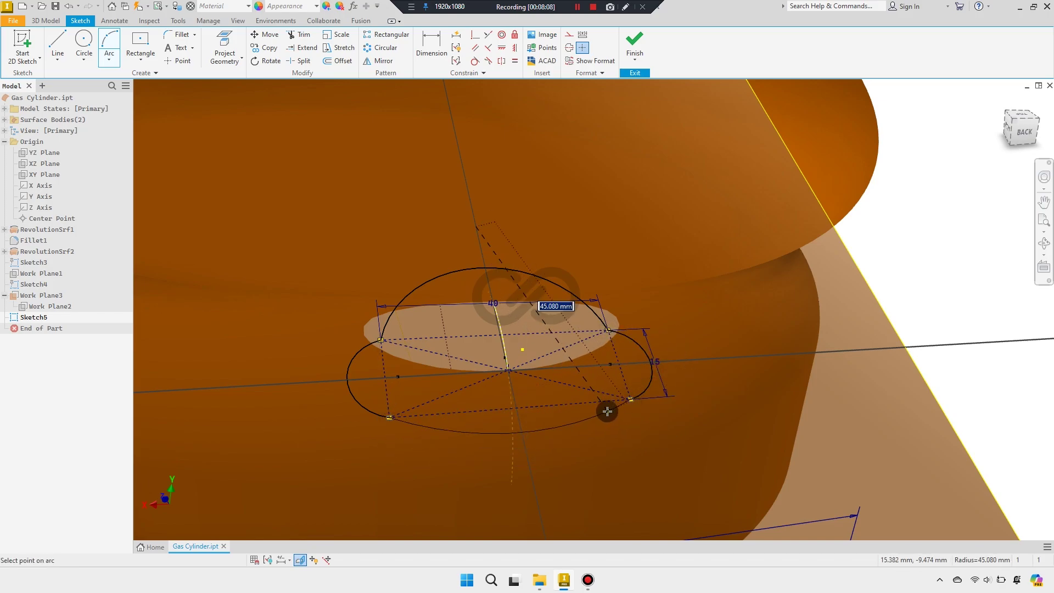
click(607, 413)
right_click(641, 282)
key(Escape)
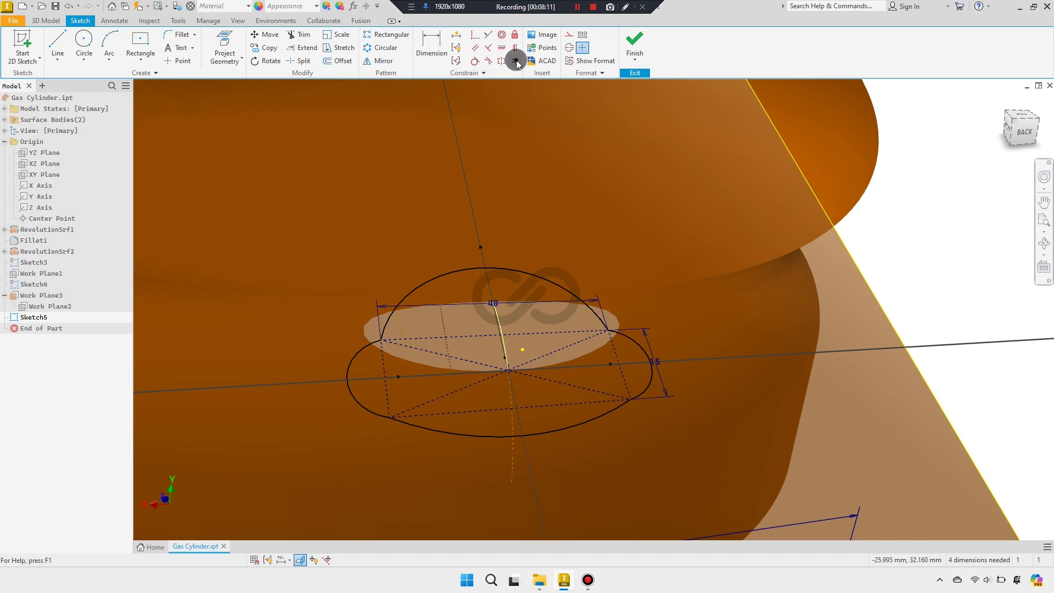
Make the left and right end arcs equal
click(356, 363)
click(639, 348)
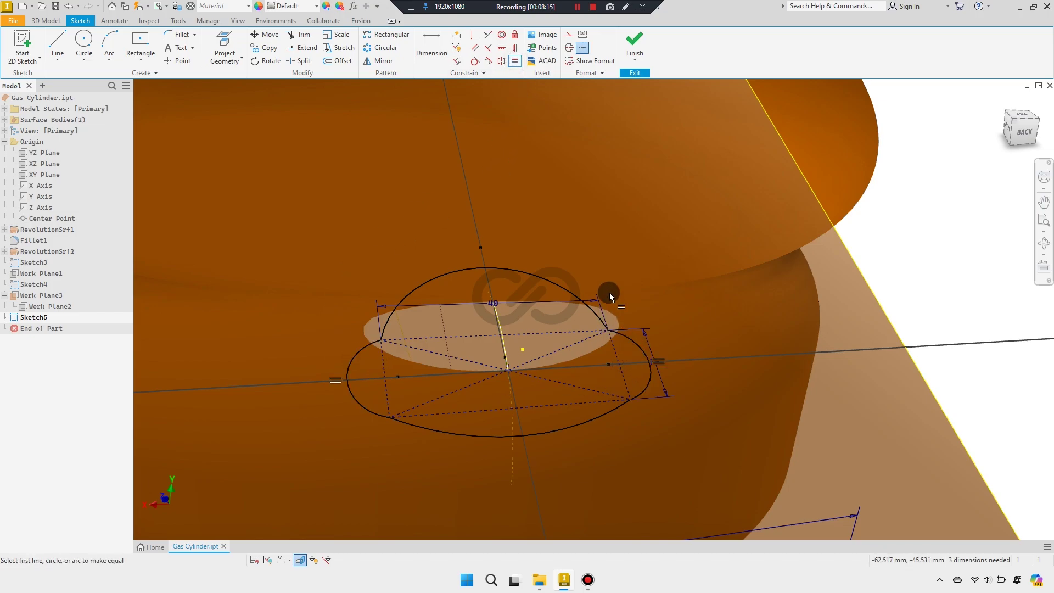
right_click(564, 251)
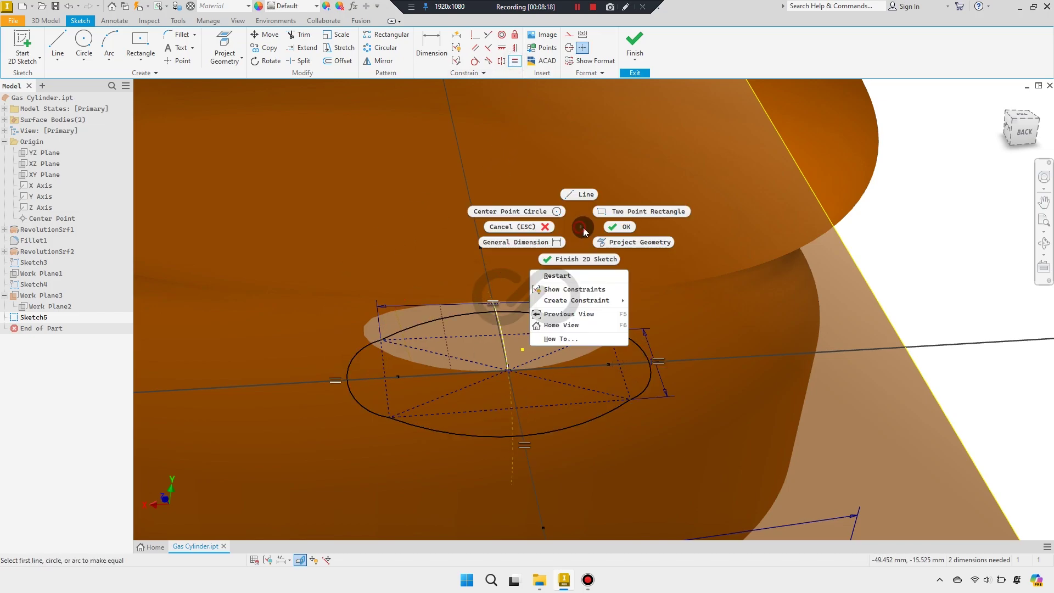
click(486, 243)
Dimension the left arc 8 and the lower arc 72, fully constraining the slot
click(431, 53)
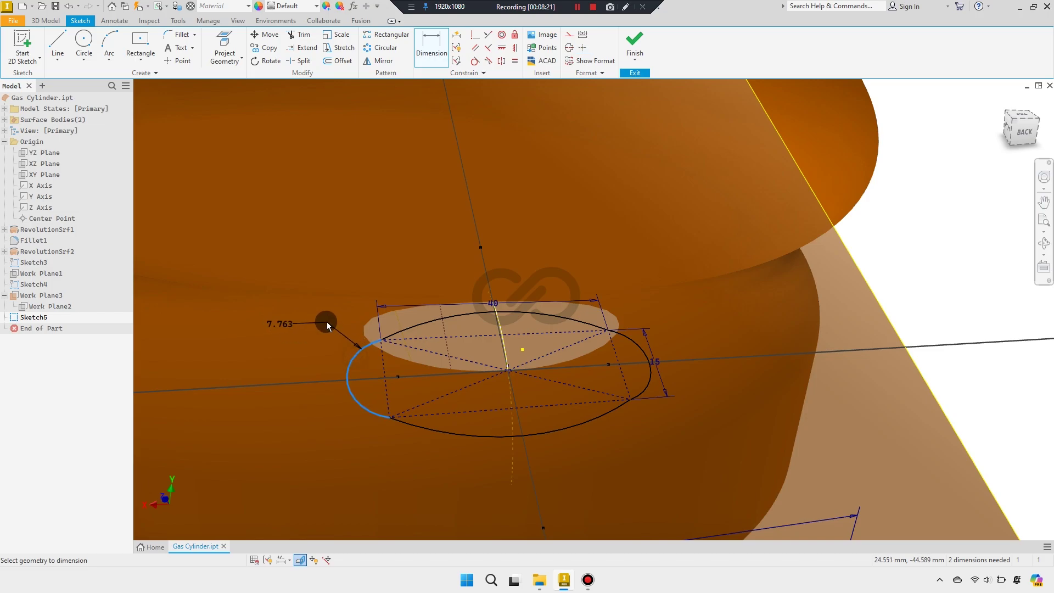
click(325, 314)
text(8)
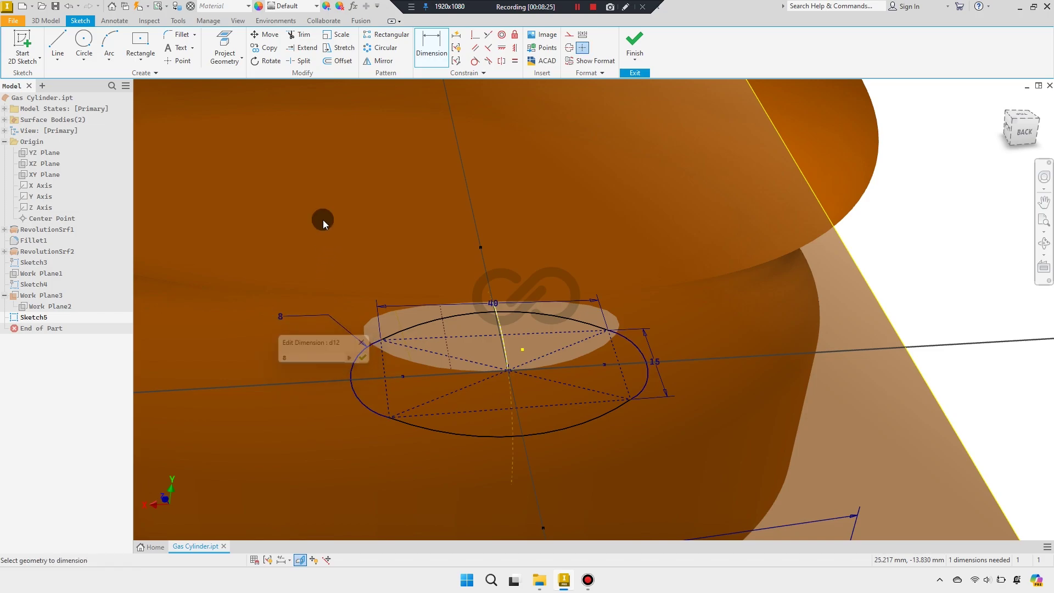
key(Return)
click(479, 436)
click(461, 481)
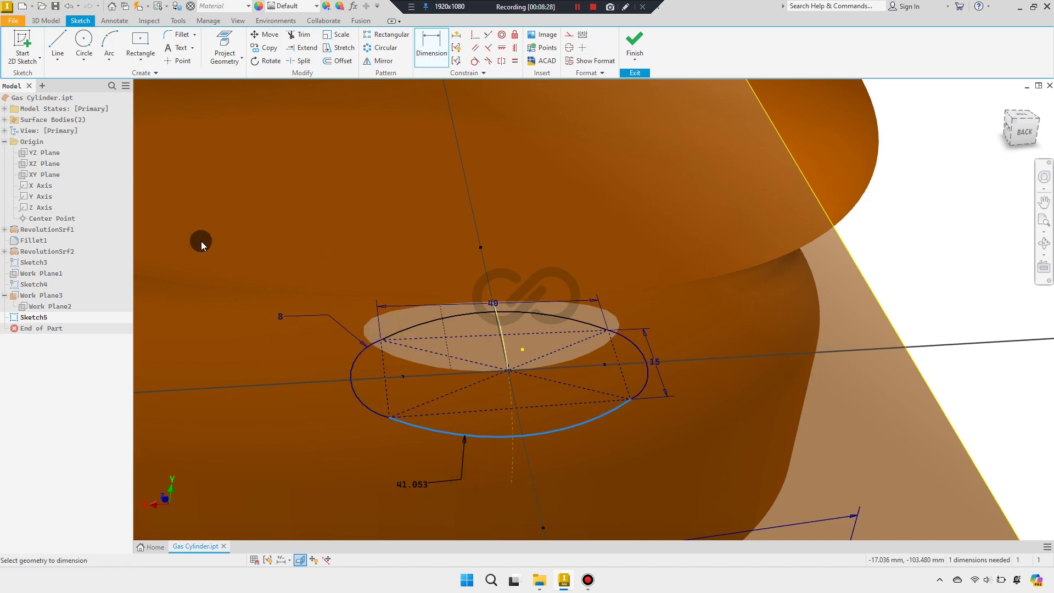
text(72)
key(Return)
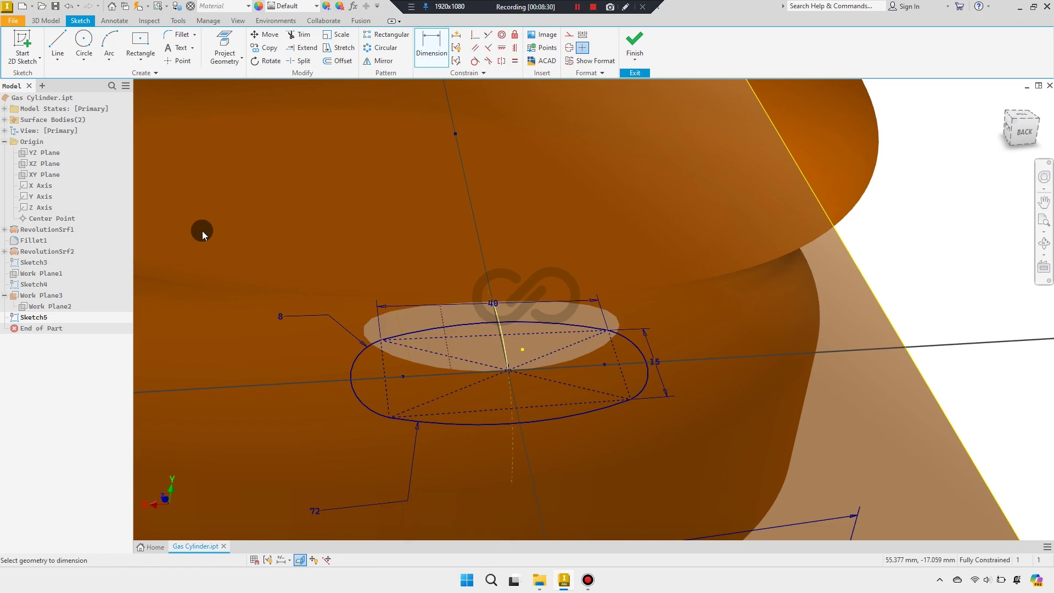
scroll(446, 369, down, 2)
right_click(402, 184)
click(446, 181)
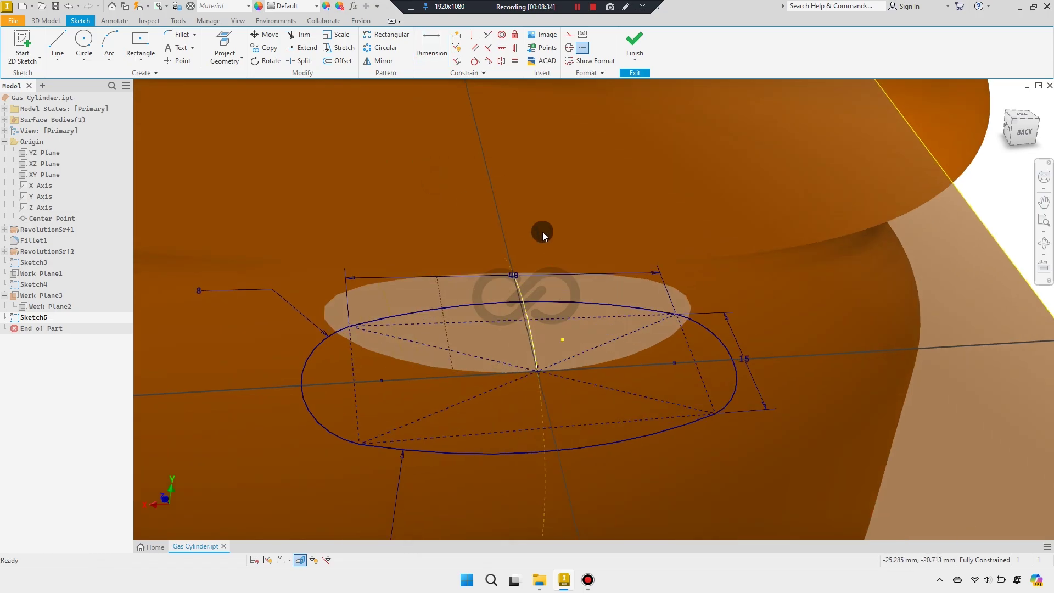
scroll(515, 303, up, 2)
scroll(527, 300, up, 1)
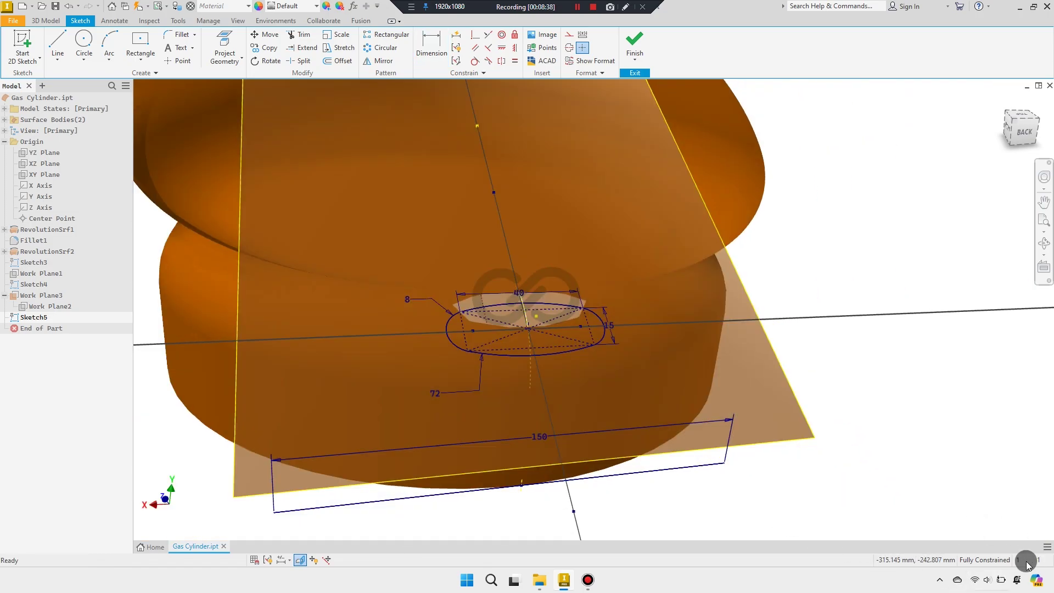
shift+middle_drag(487, 300, 610, 245)
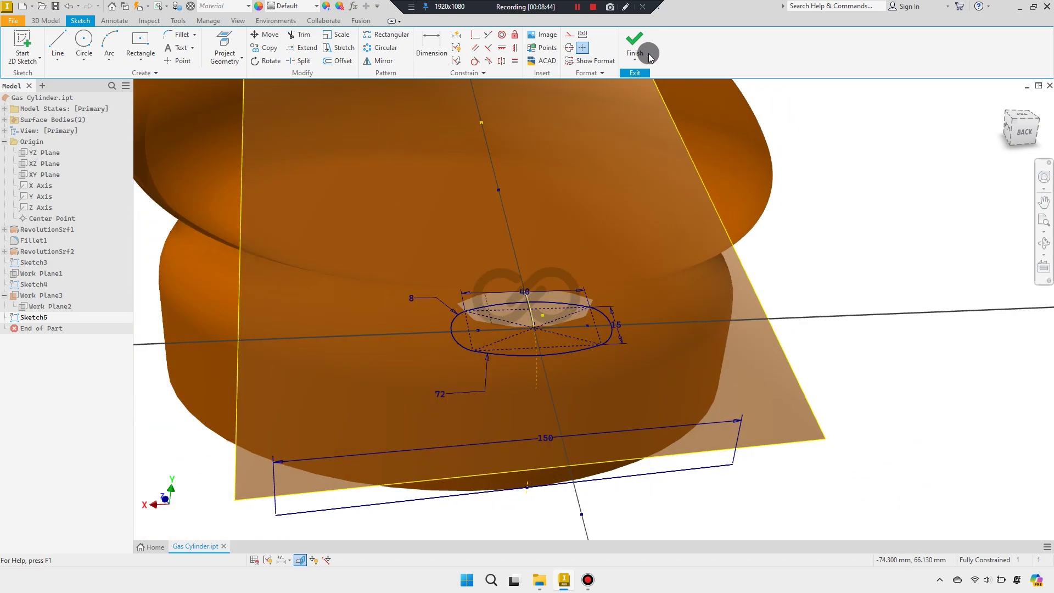
Finish the slot sketch and hide Work Plane3
click(636, 41)
scroll(527, 224, up, 2)
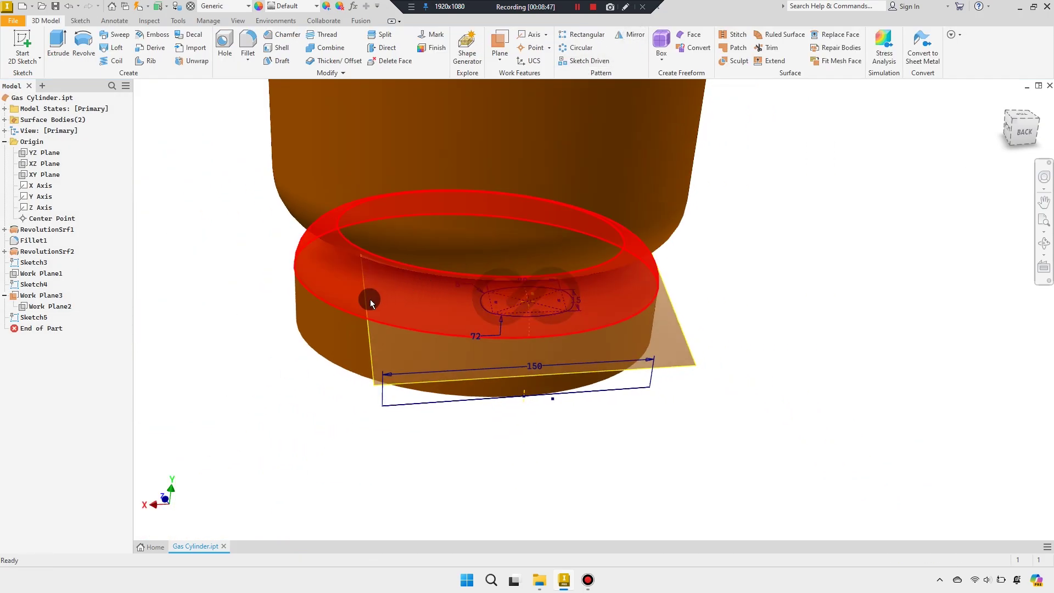
right_click(44, 295)
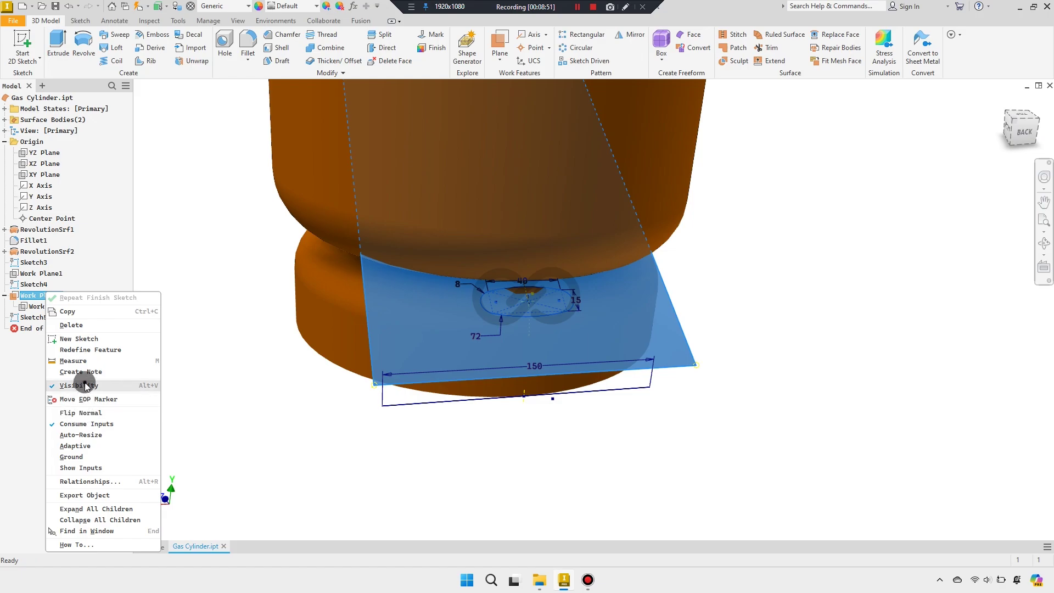
click(52, 390)
middle_drag(337, 342, 337, 384)
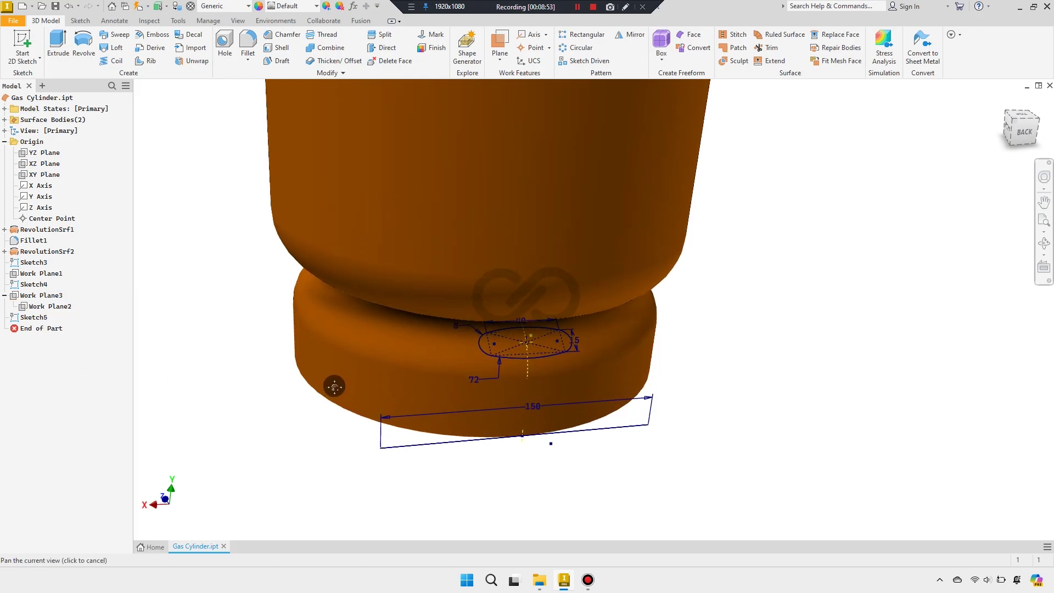
Extrude Sketch5's slot outline as a symmetric 16 mm surface, creating ExtrusionSrf1
click(62, 48)
click(266, 109)
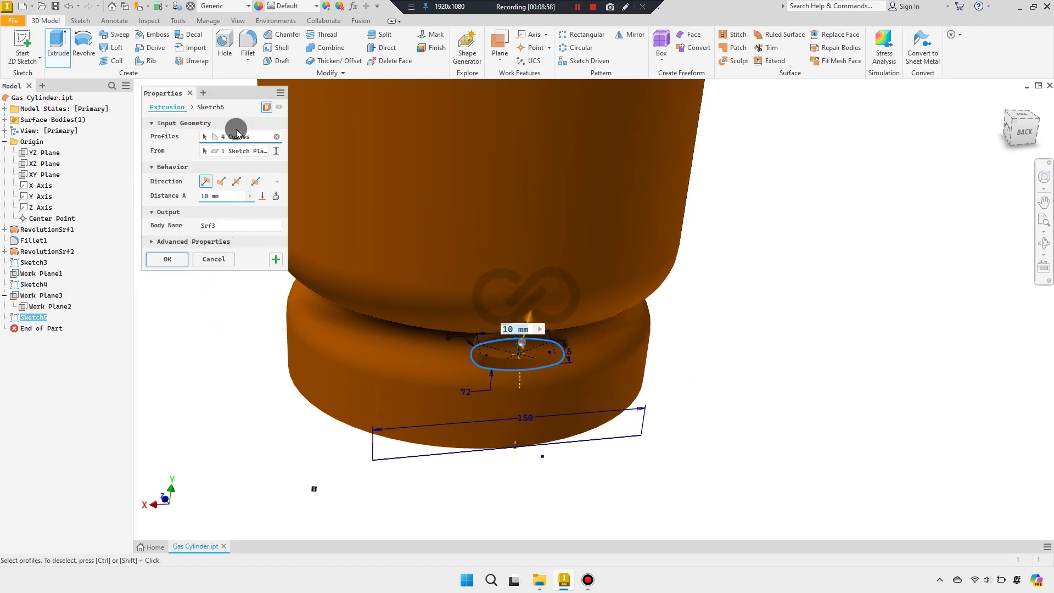
click(237, 181)
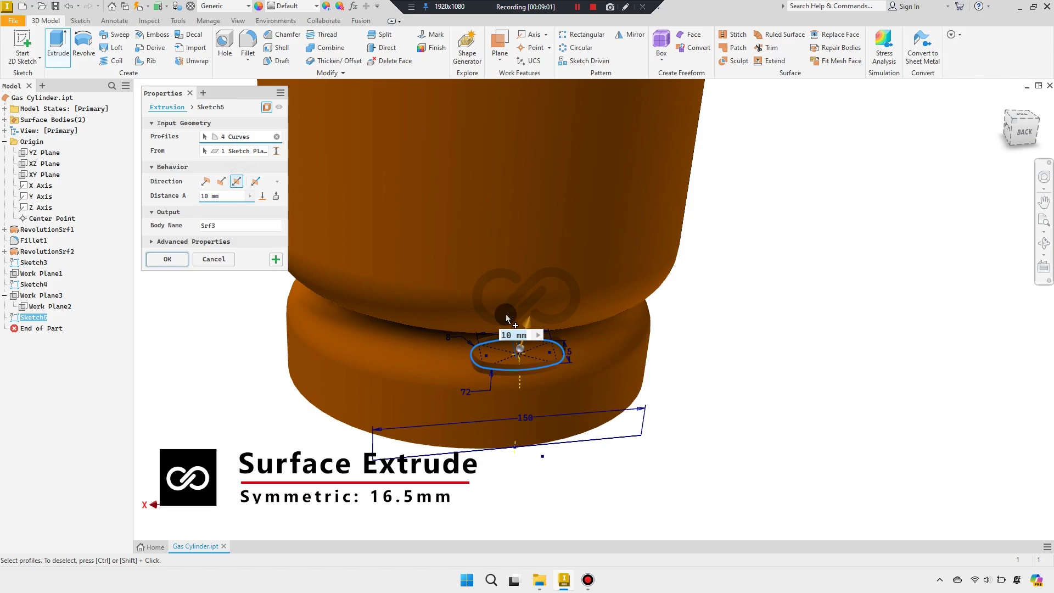
scroll(575, 335, up, 4)
scroll(596, 343, up, 1)
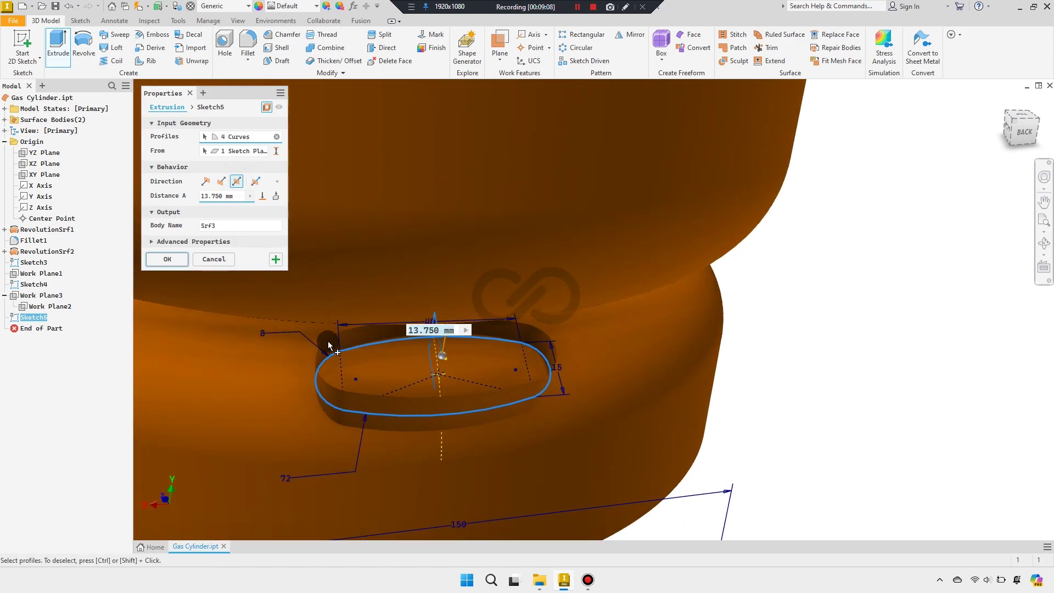
mouse_move(262, 354)
shift+middle_down()
mouse_move(269, 330)
mouse_move(277, 348)
mouse_move(274, 308)
shift+middle_up()
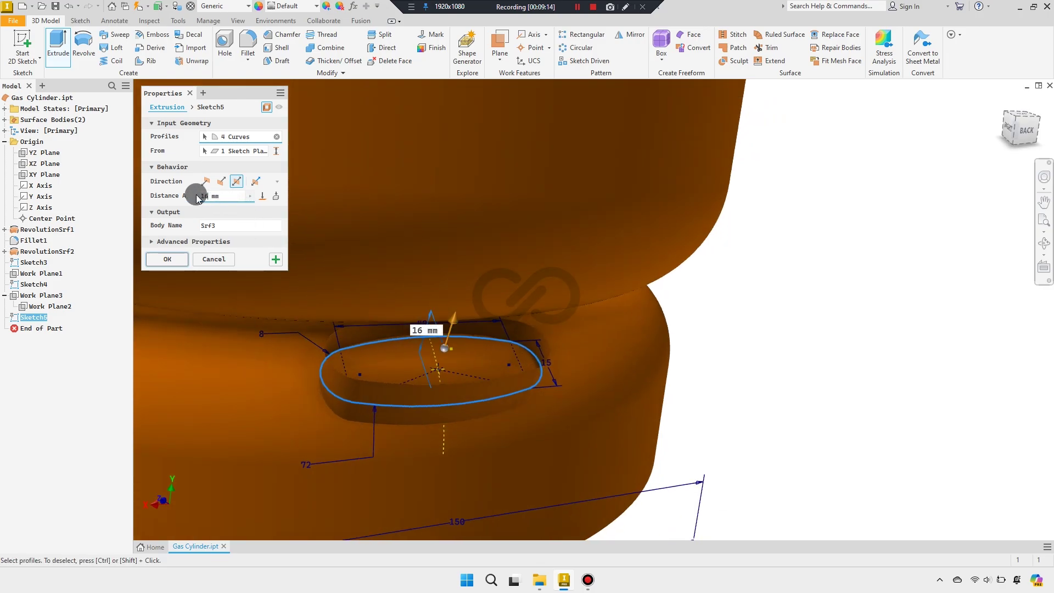
click(167, 258)
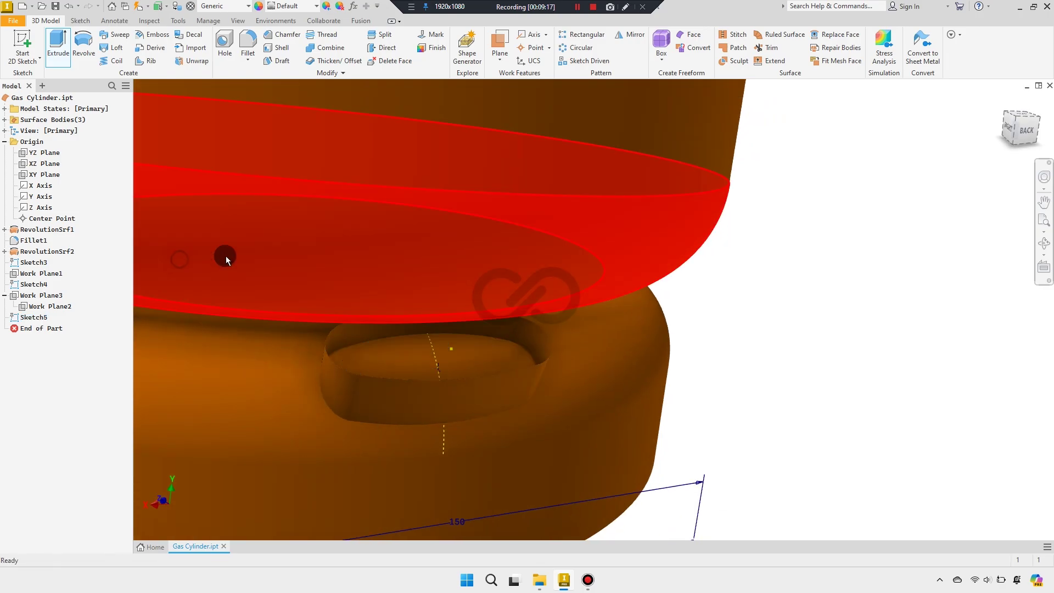
scroll(470, 237, down, 3)
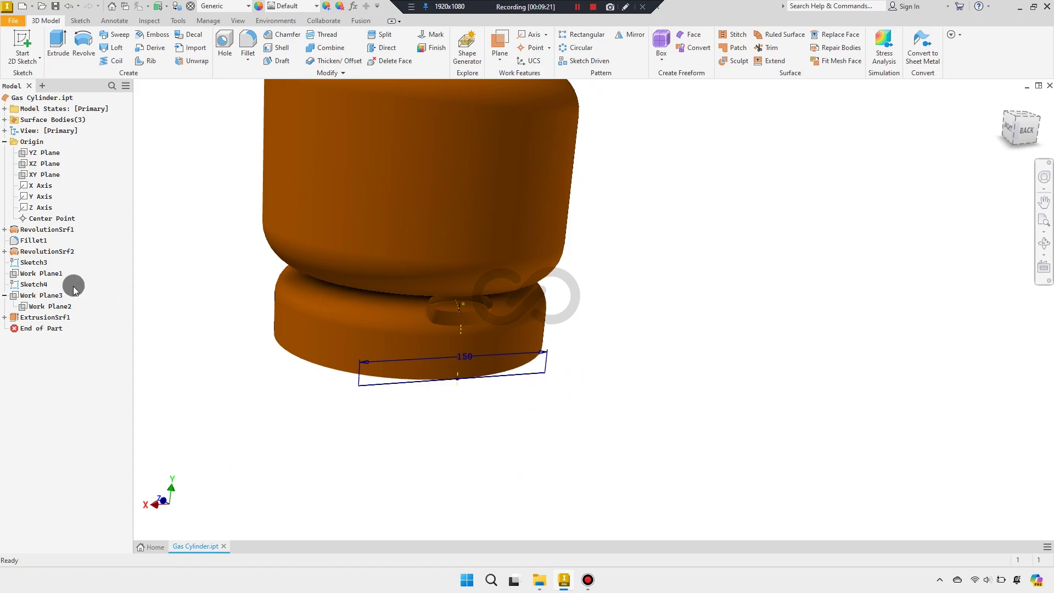
Hide Sketch4 and its 150 dimension
right_click(75, 289)
click(82, 431)
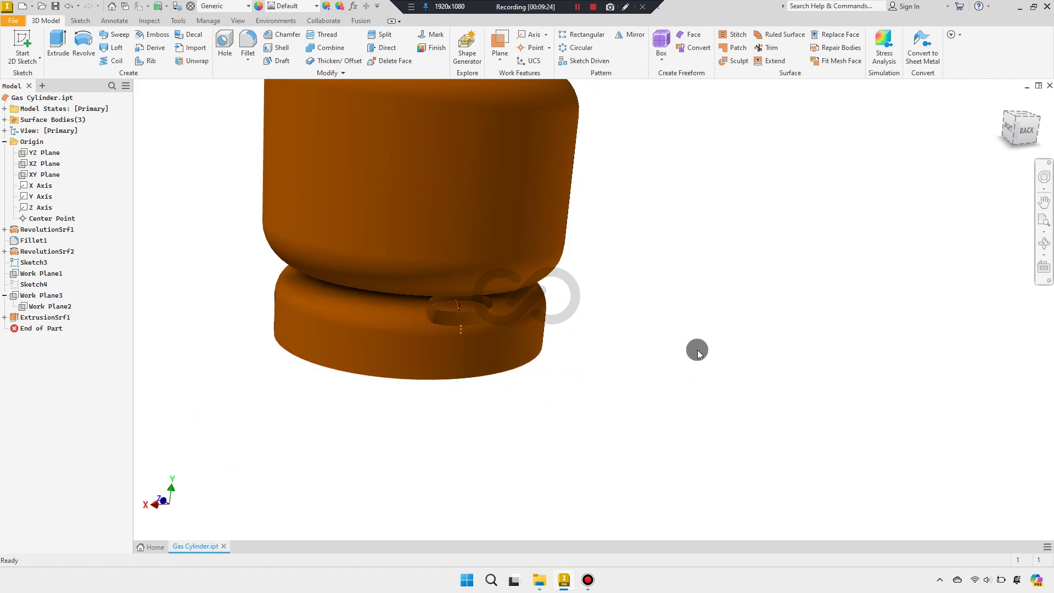
mouse_move(619, 293)
shift+middle_down()
mouse_move(623, 308)
mouse_move(677, 179)
shift+middle_up()
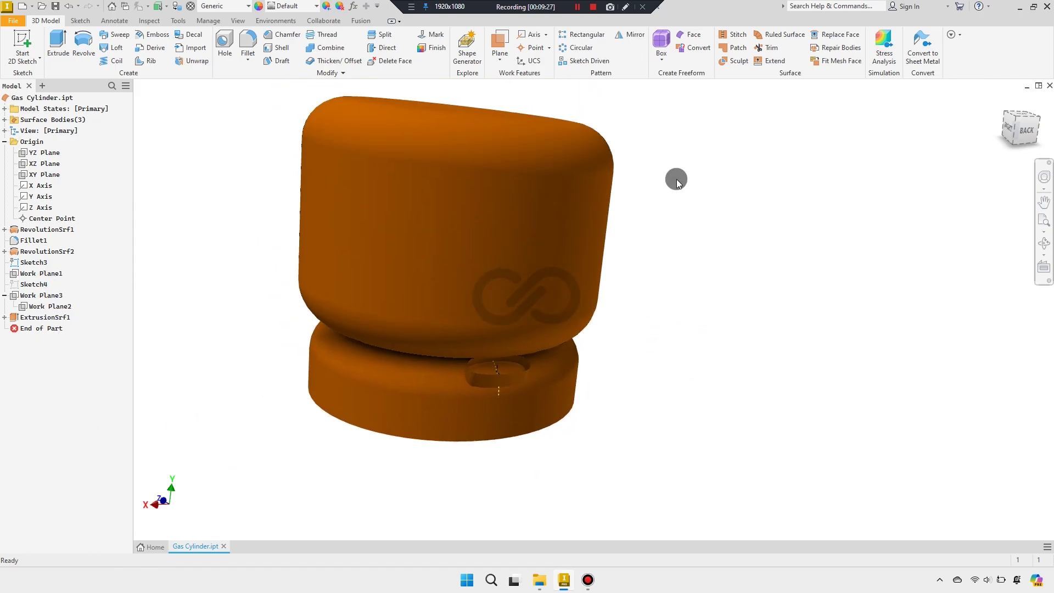
Circular-pattern ExtrusionSrf1 six times over 360° around the cylinder axis
click(595, 48)
click(62, 317)
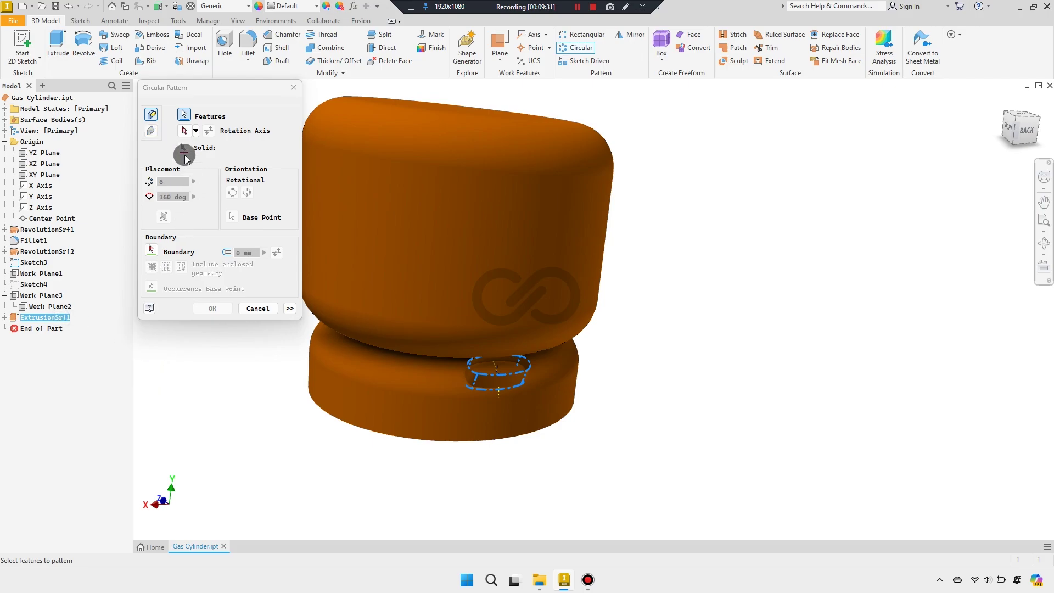
click(310, 395)
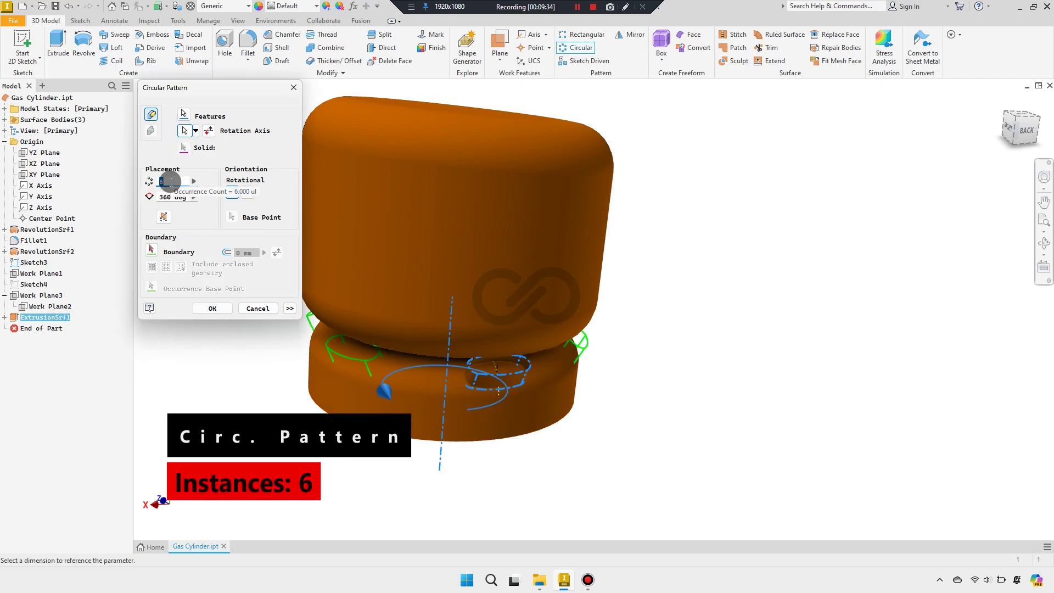
click(212, 309)
mouse_move(247, 345)
shift+middle_down()
mouse_move(296, 363)
mouse_move(269, 363)
mouse_move(287, 368)
mouse_move(725, 143)
shift+middle_up()
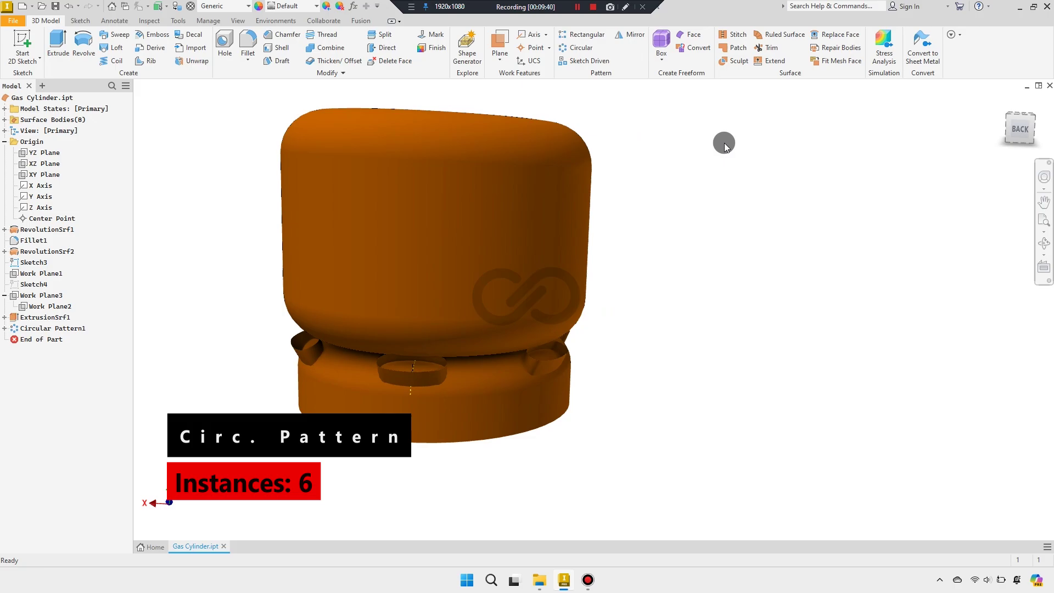
Trim away the ring faces inside the first slots, cutting with the slot surfaces
click(768, 48)
click(406, 369)
scroll(258, 442, down, 2)
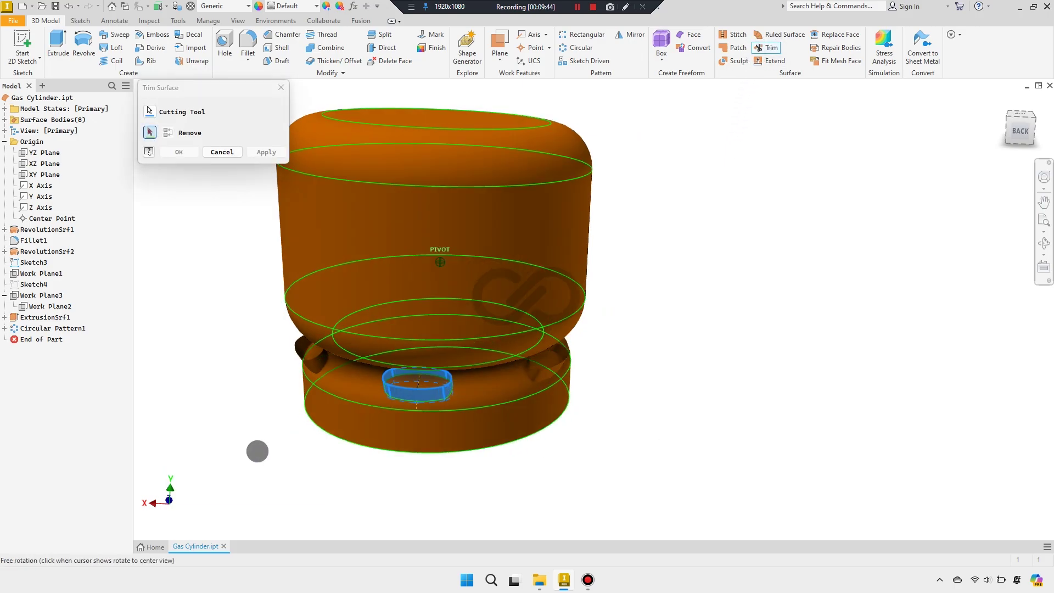
scroll(327, 424, down, 3)
click(526, 360)
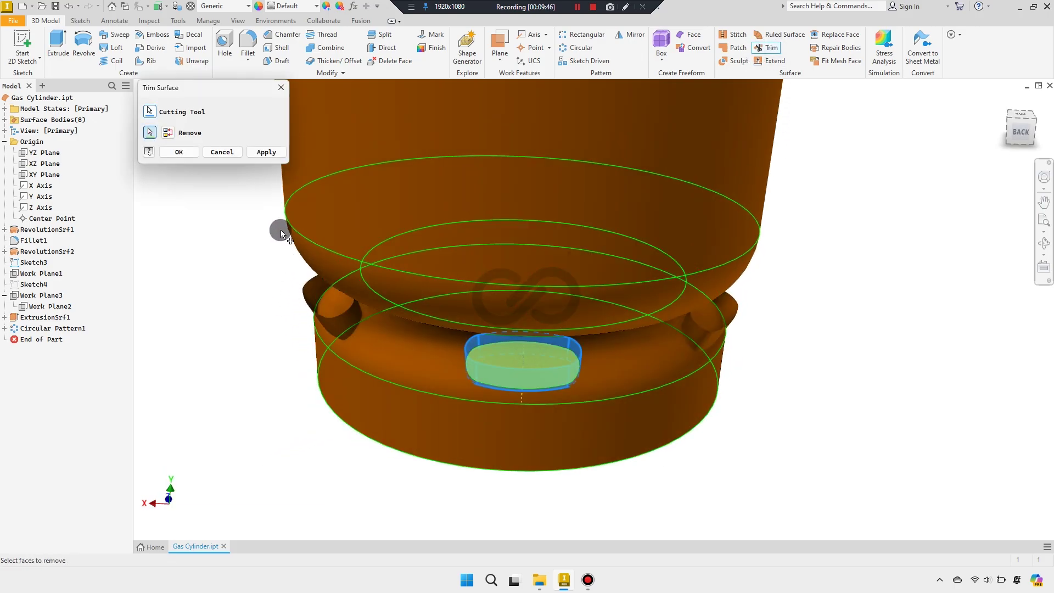
click(269, 153)
click(317, 313)
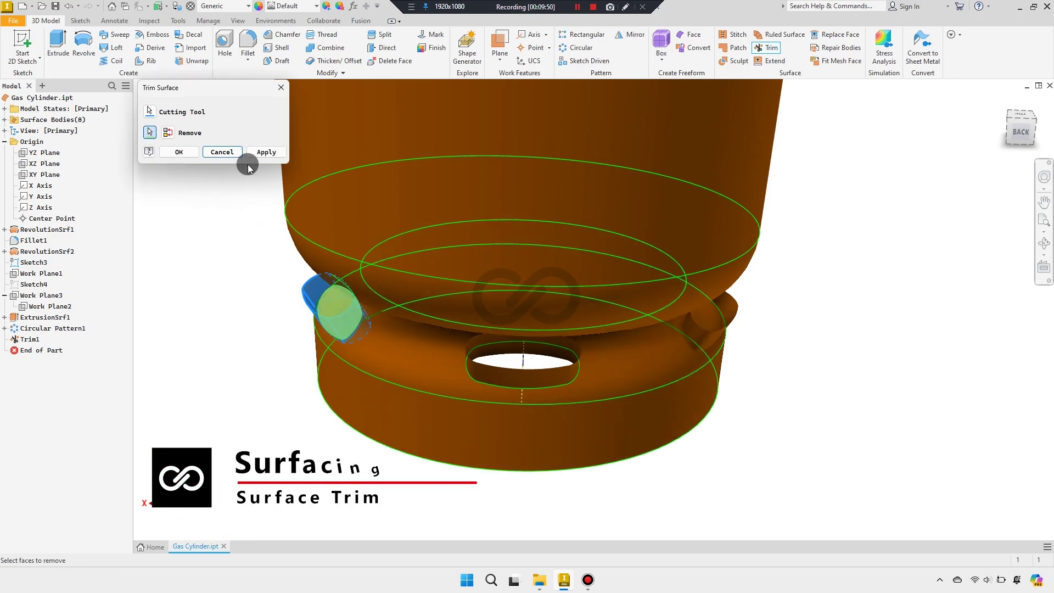
click(266, 152)
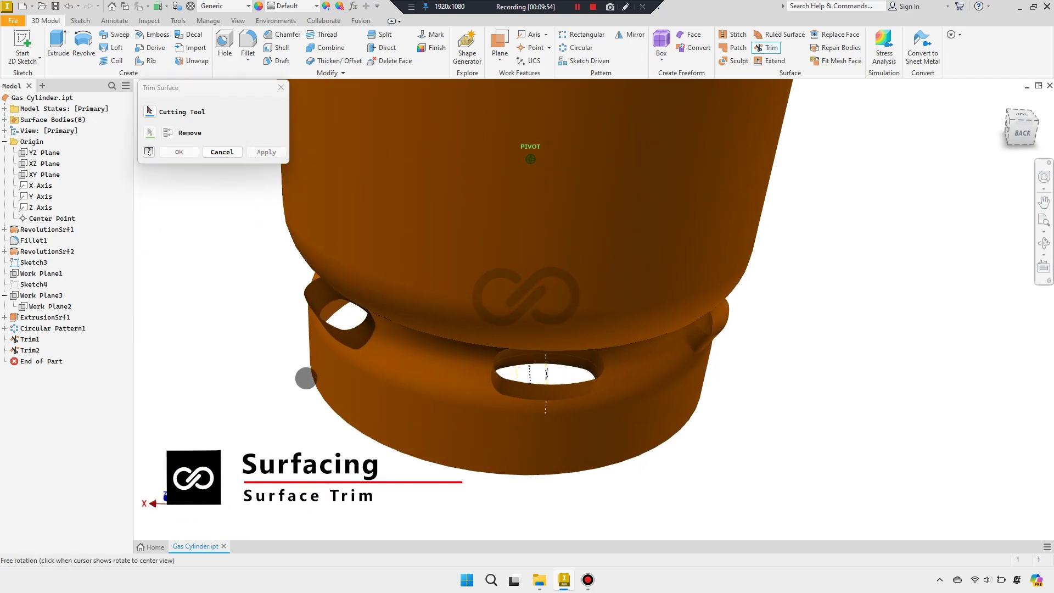
click(314, 318)
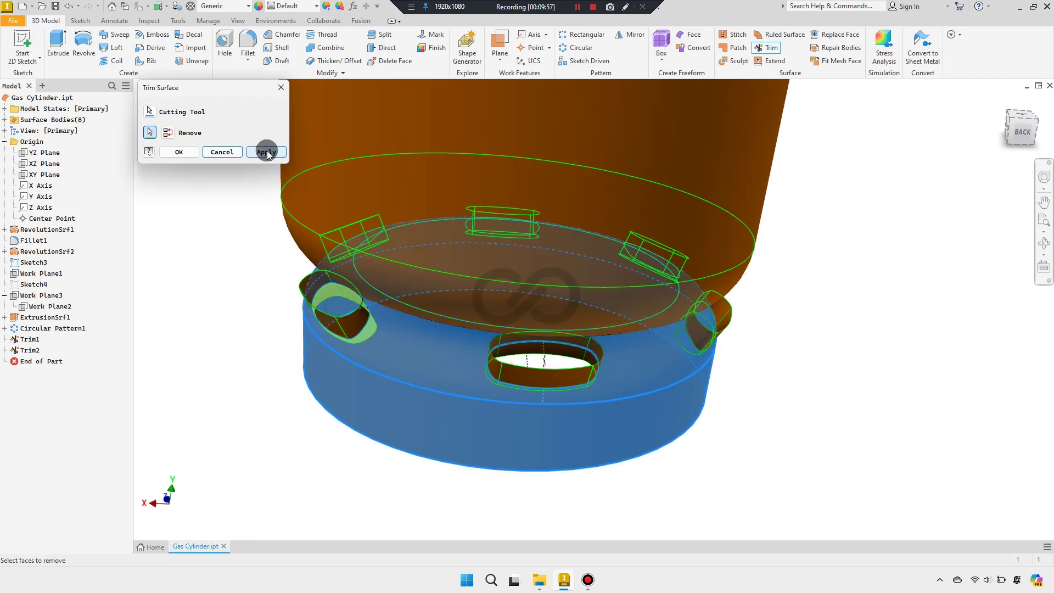
click(266, 152)
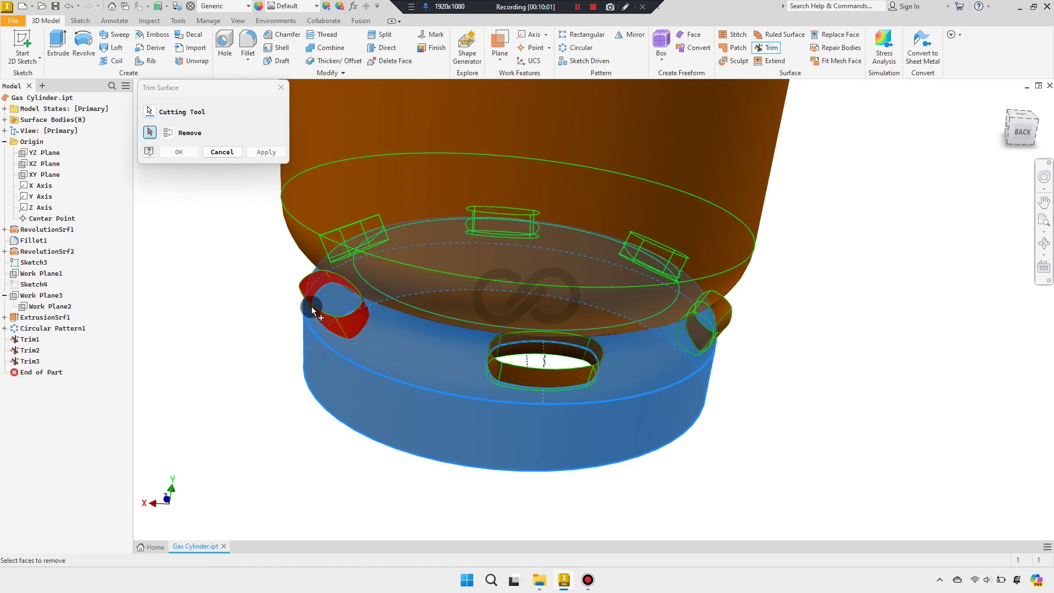
click(266, 152)
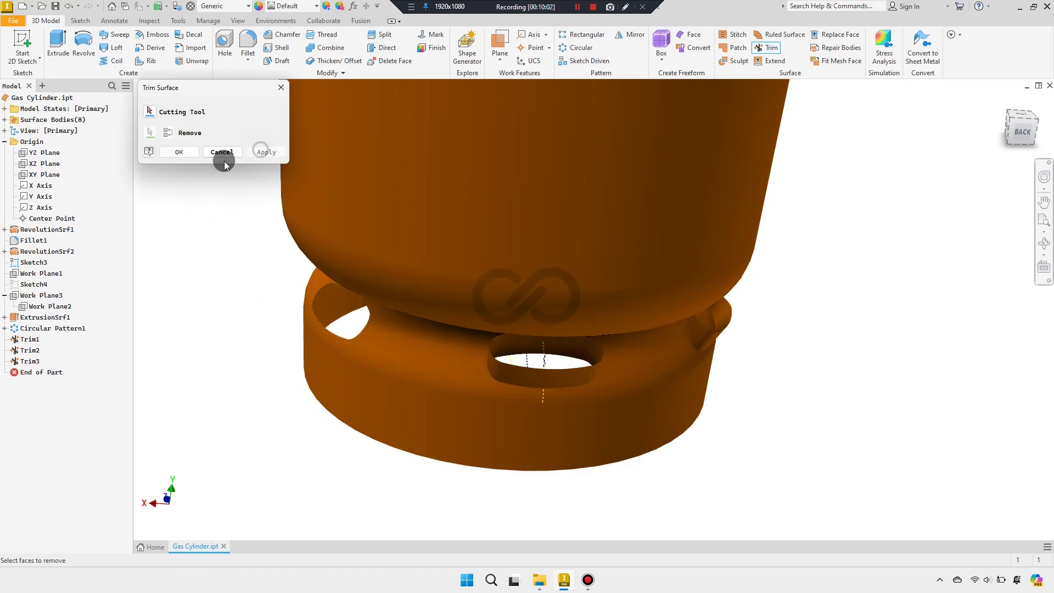
Trim away the front hole face and the next oval face using the base ring
click(536, 415)
click(534, 377)
click(266, 152)
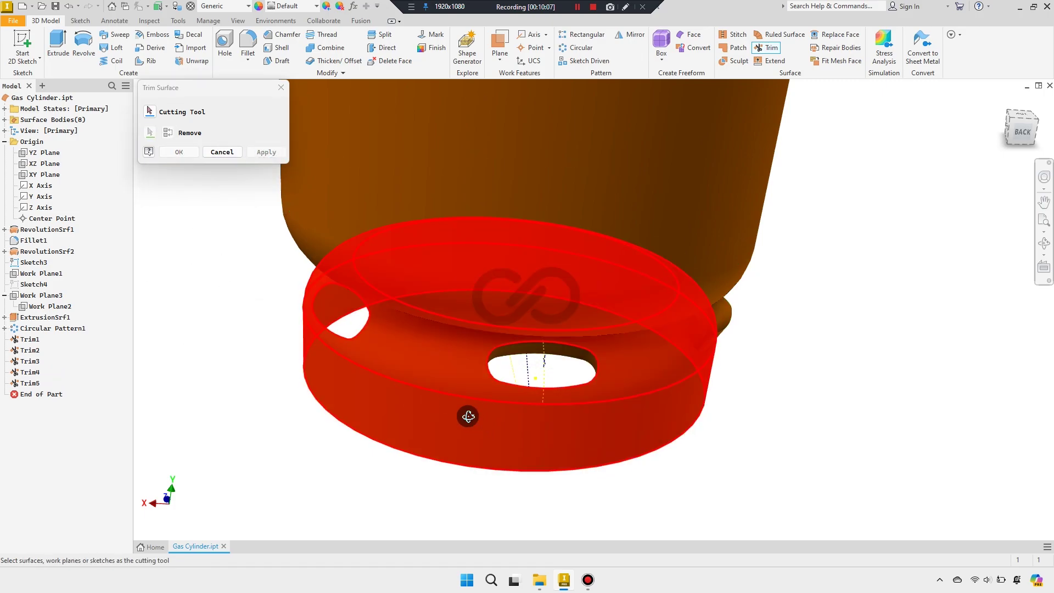
shift+middle_drag(468, 416, 397, 383)
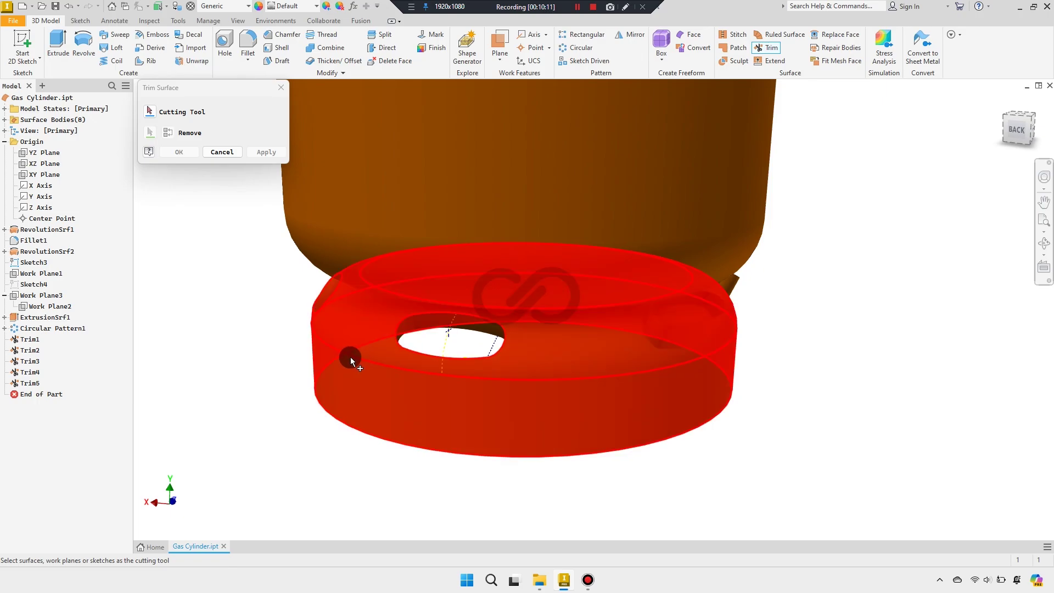
click(387, 390)
click(431, 328)
click(264, 153)
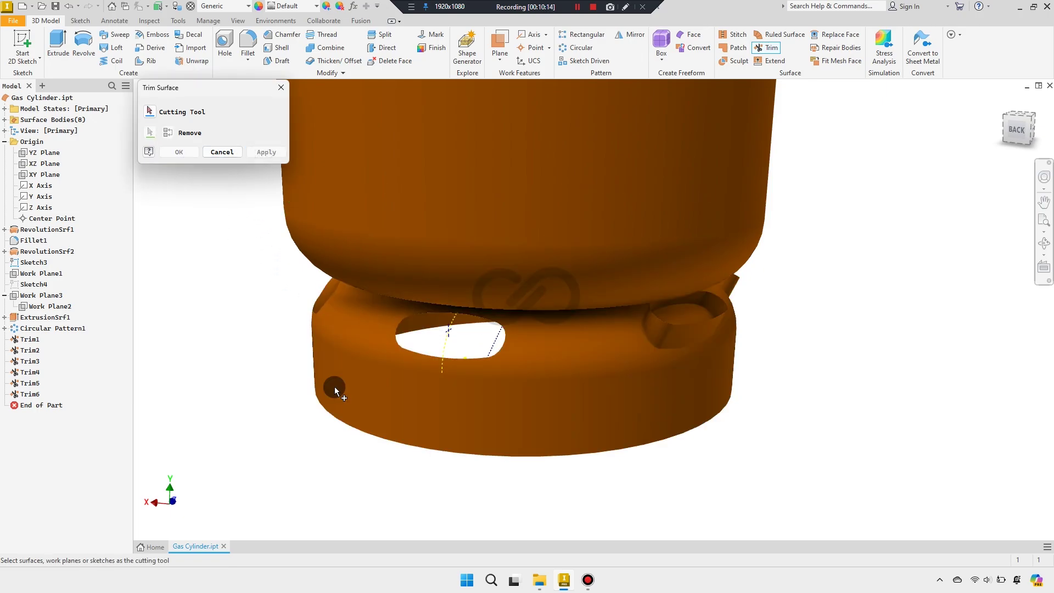
click(654, 348)
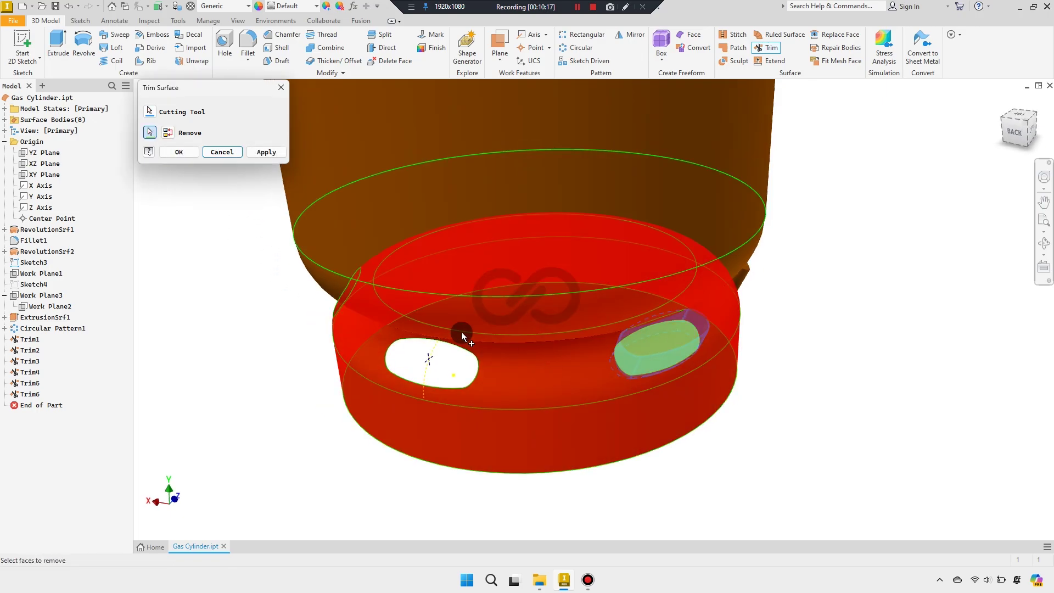
click(266, 151)
Trim away the faces around the right-hand holes, cutting with the bottom ring
click(626, 398)
click(651, 363)
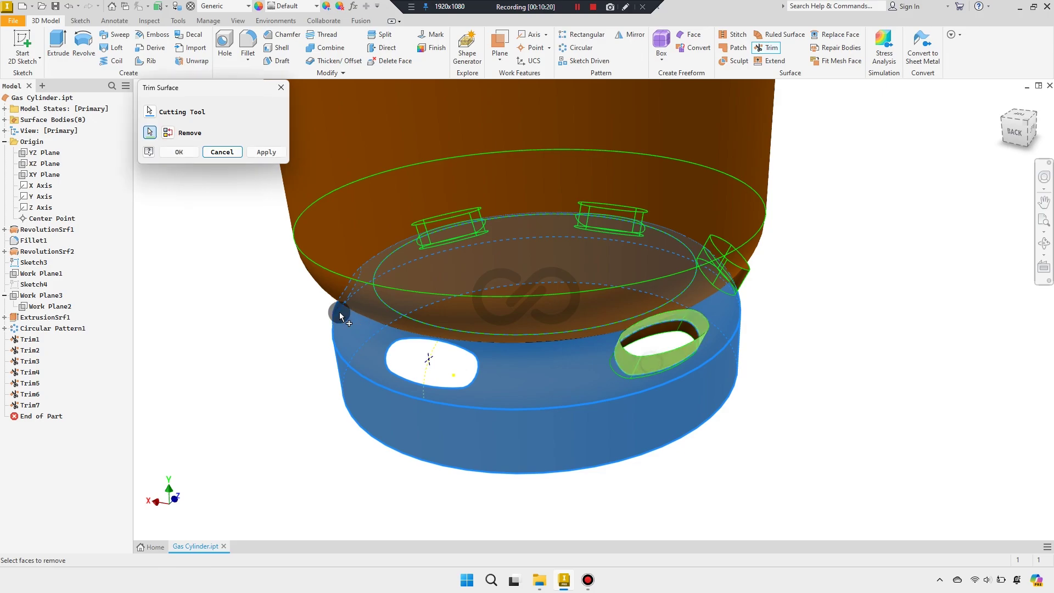
click(263, 154)
click(438, 441)
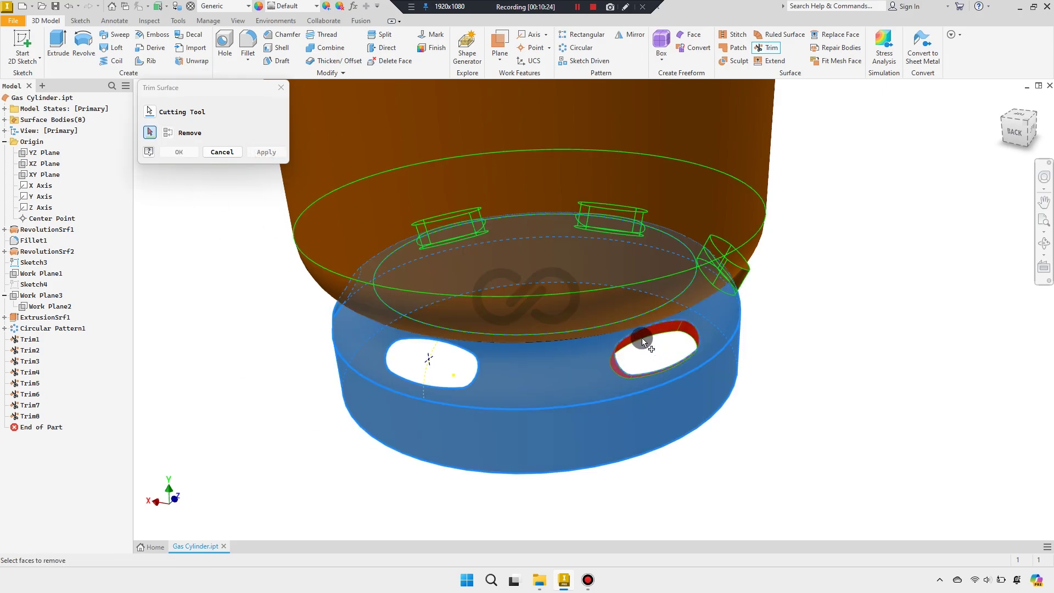
shift+middle_drag(634, 453, 680, 400)
scroll(679, 330, up, 3)
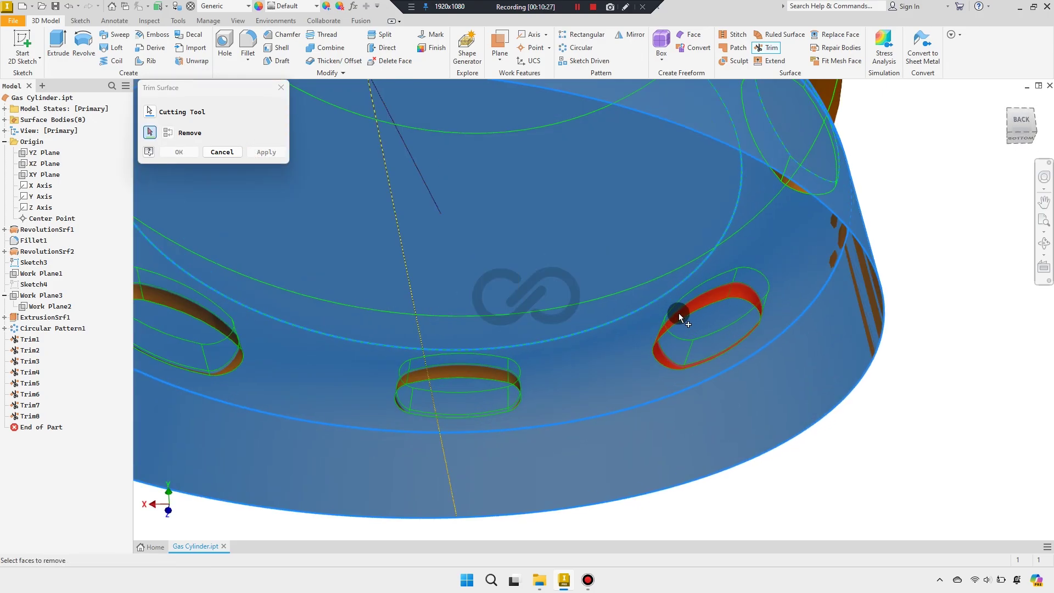
click(670, 320)
scroll(614, 378, down, 3)
mouse_move(614, 378)
shift+middle_down()
mouse_move(496, 421)
mouse_move(607, 380)
mouse_move(542, 423)
mouse_move(516, 411)
mouse_move(443, 331)
mouse_move(346, 318)
mouse_move(344, 415)
mouse_move(395, 382)
shift+middle_up()
click(268, 153)
Trim away two more slot inner faces and finish the trim
click(442, 331)
click(268, 152)
click(394, 383)
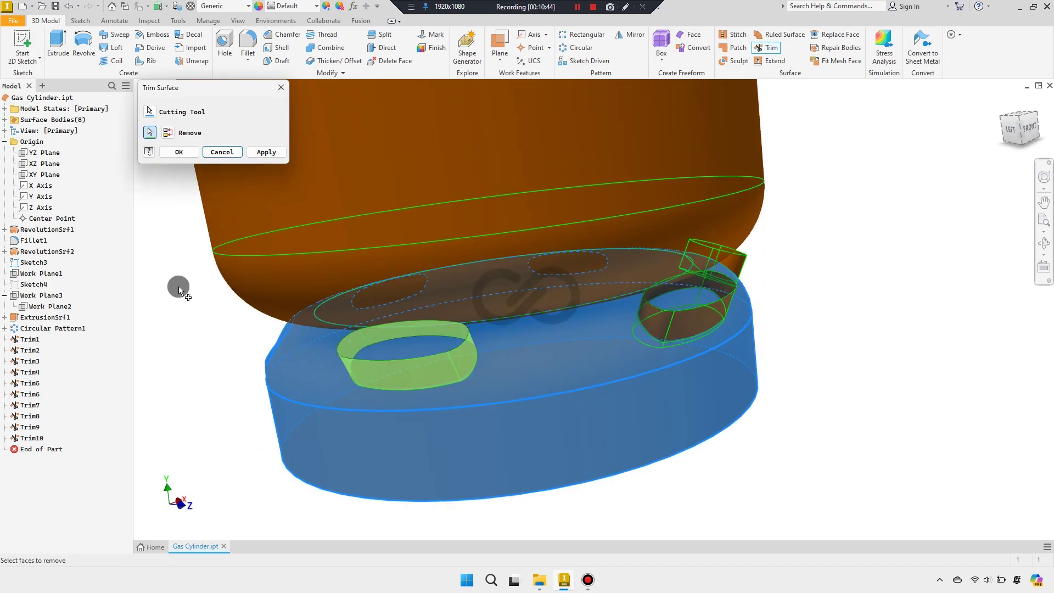
click(271, 153)
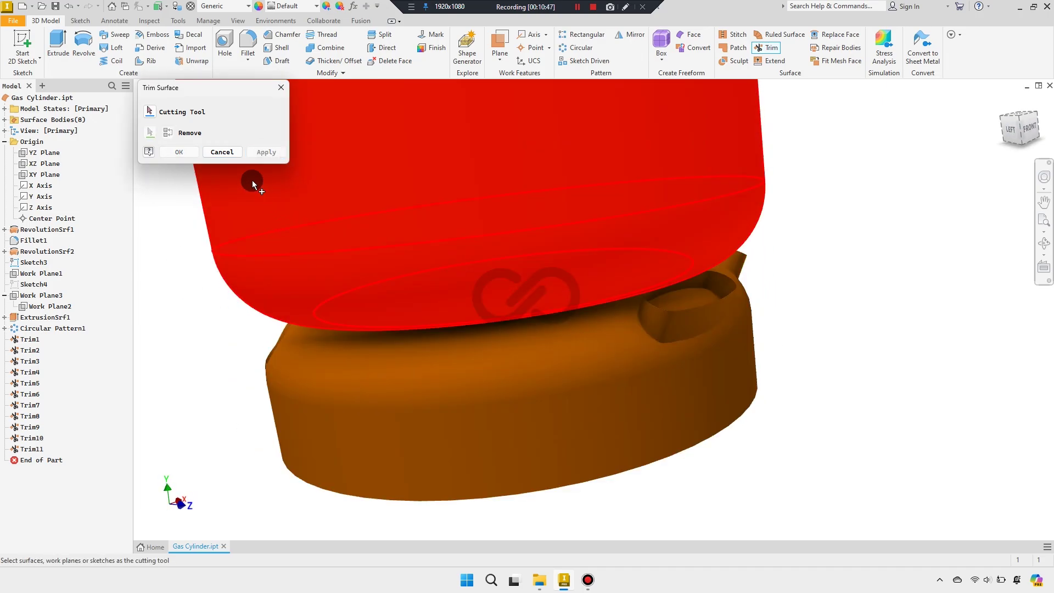
click(221, 152)
Edit Trim11 to correct the faces it removes
click(31, 450)
double_click(31, 450)
shift+middle_drag(110, 435, 252, 426)
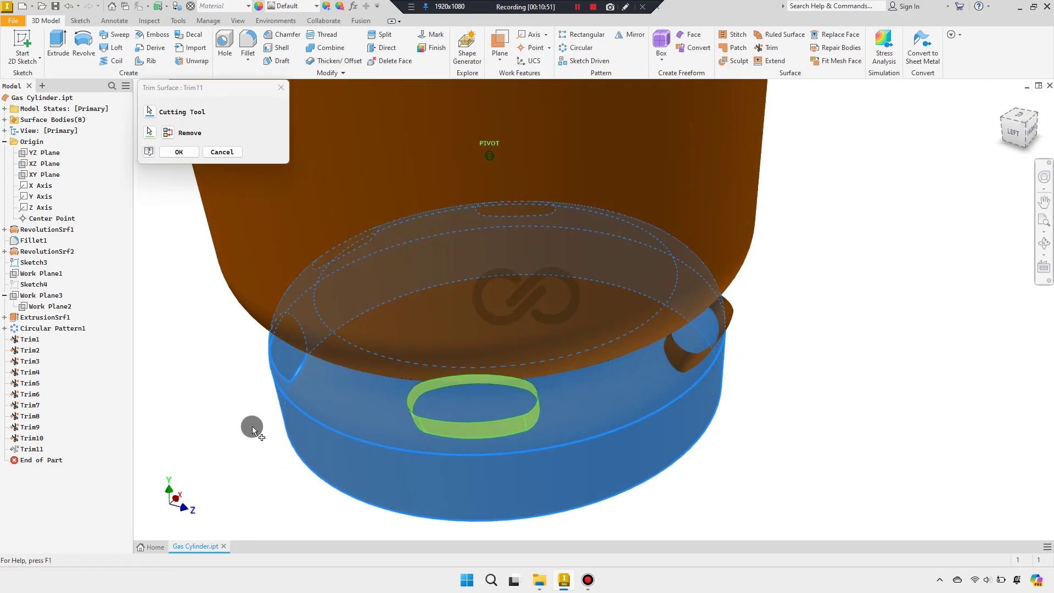
click(150, 132)
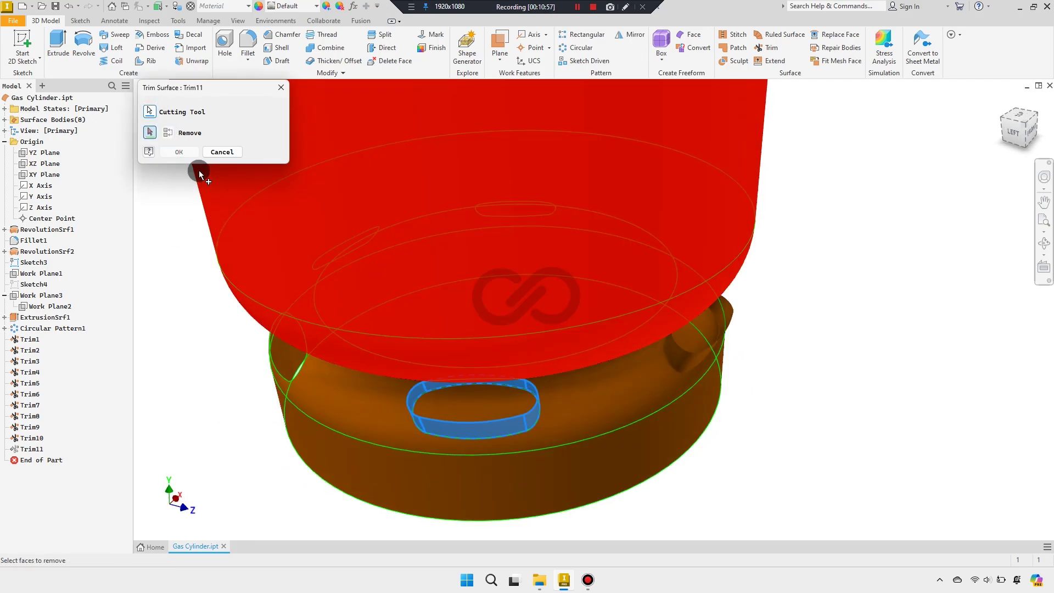
click(175, 154)
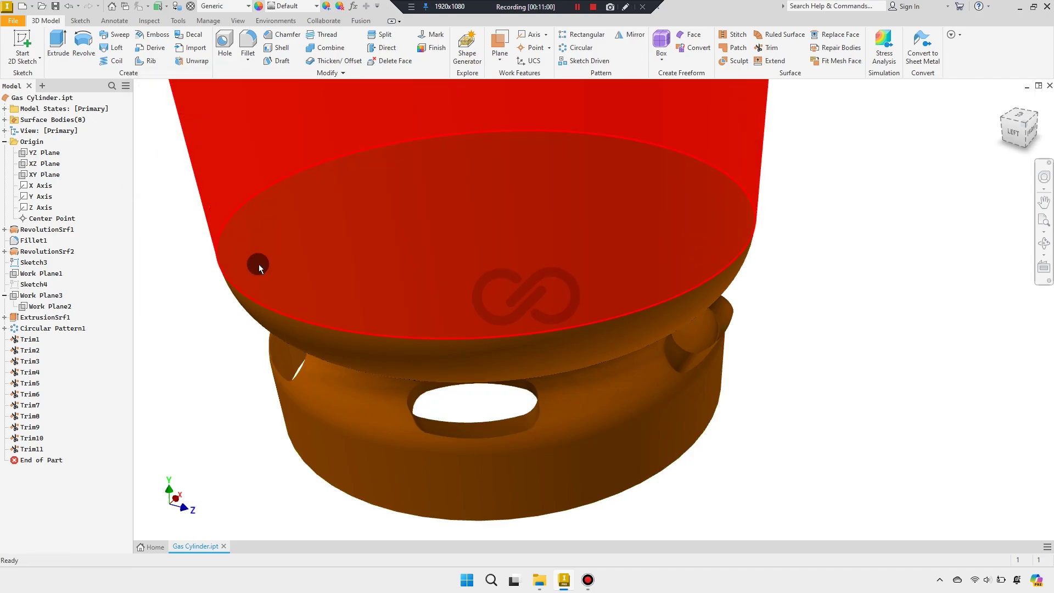
shift+middle_drag(325, 387, 336, 366)
Trim two more slots open using the base body as cutting surface
key(Return)
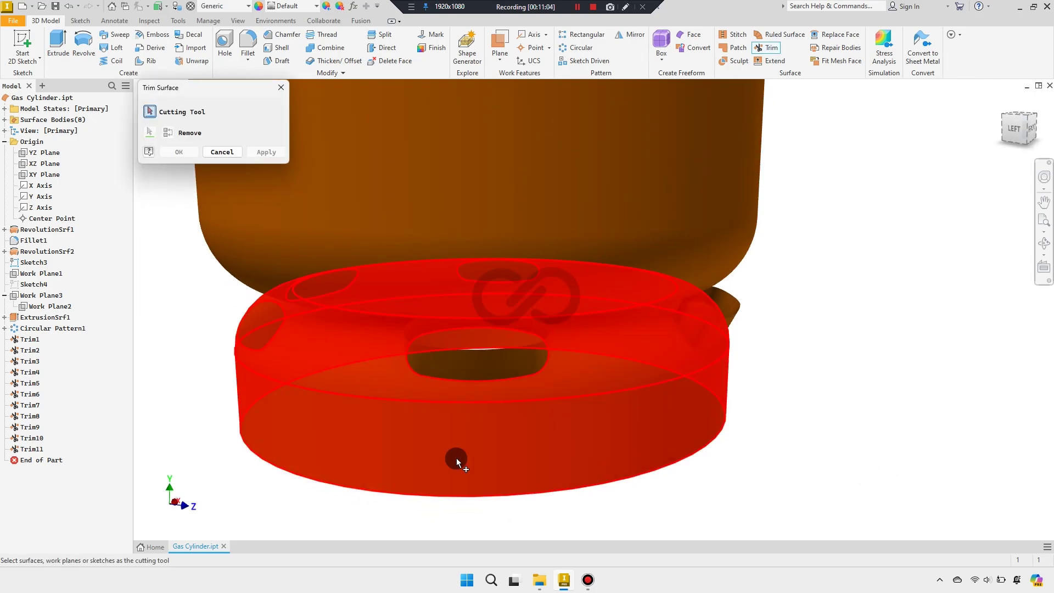
click(485, 434)
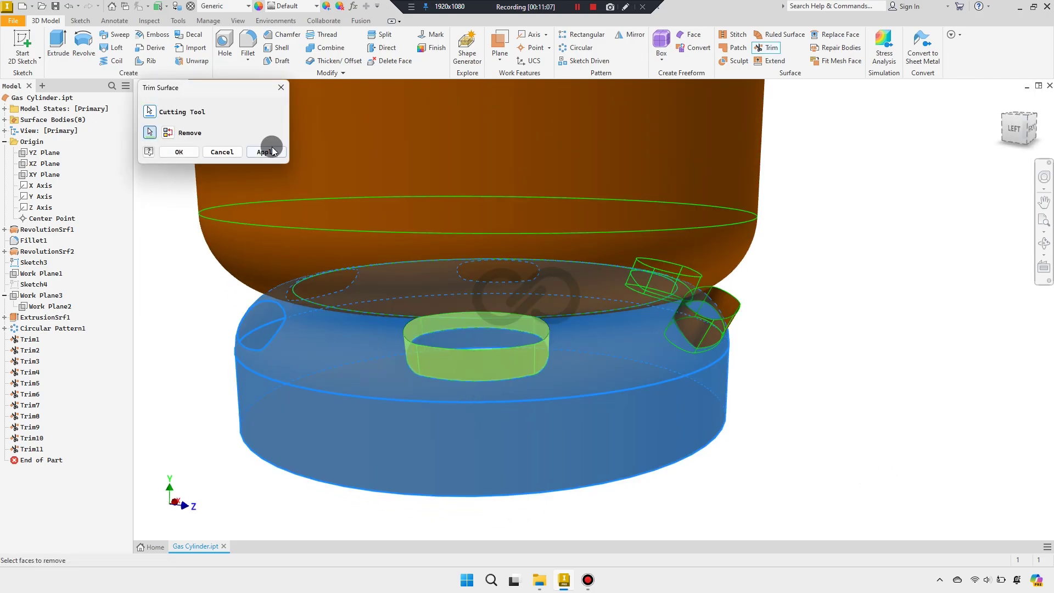
click(272, 151)
shift+middle_drag(550, 363, 450, 362)
scroll(480, 369, down, 2)
scroll(483, 379, down, 2)
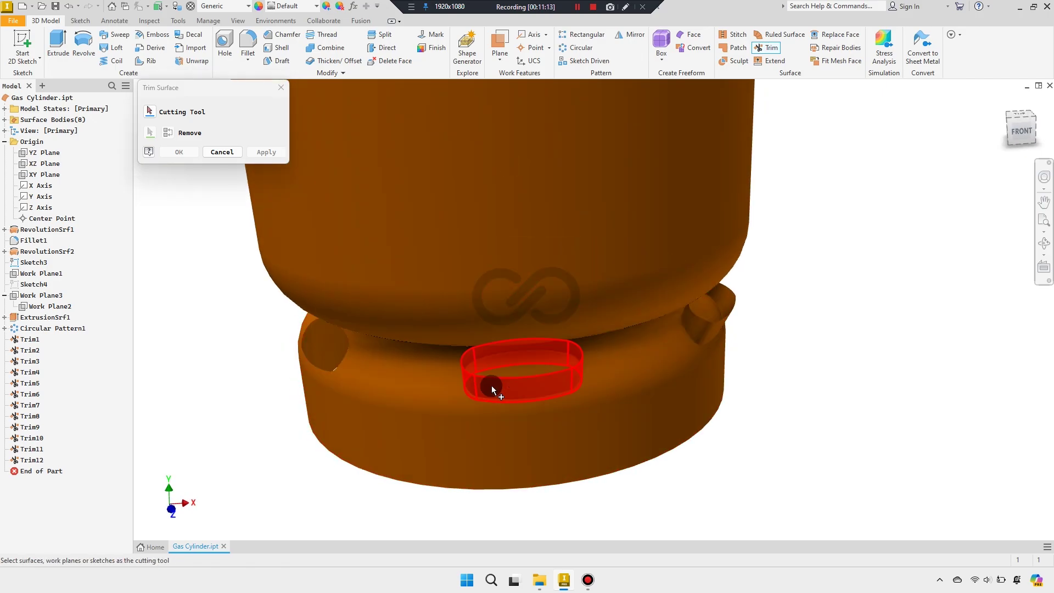
click(492, 385)
click(517, 370)
click(265, 153)
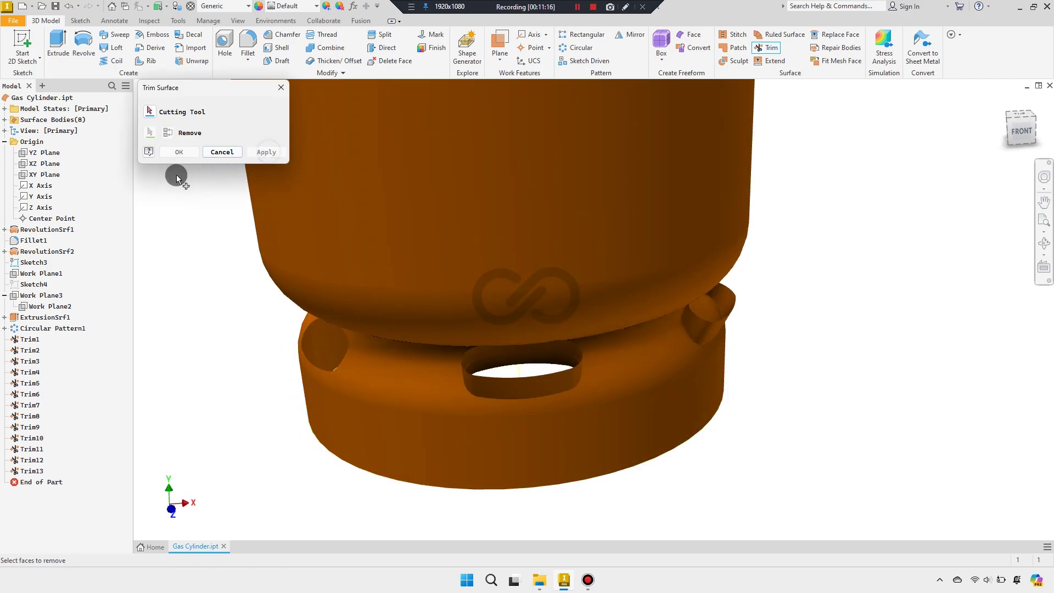
Trim away the next two slot bands with the cylinder base as cutting surface
click(431, 390)
click(495, 392)
click(267, 153)
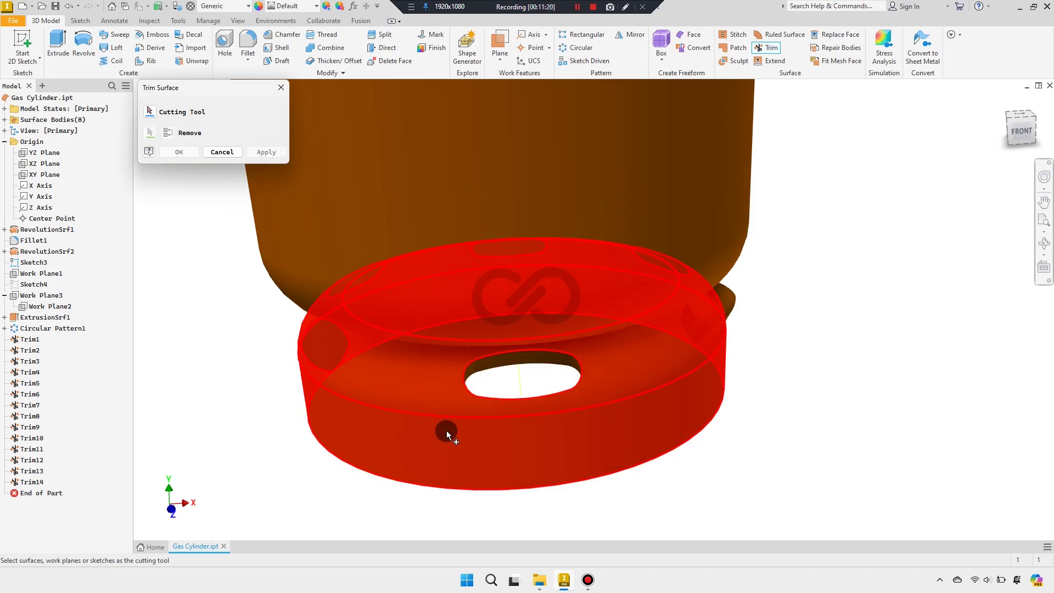
click(446, 430)
click(472, 378)
click(272, 156)
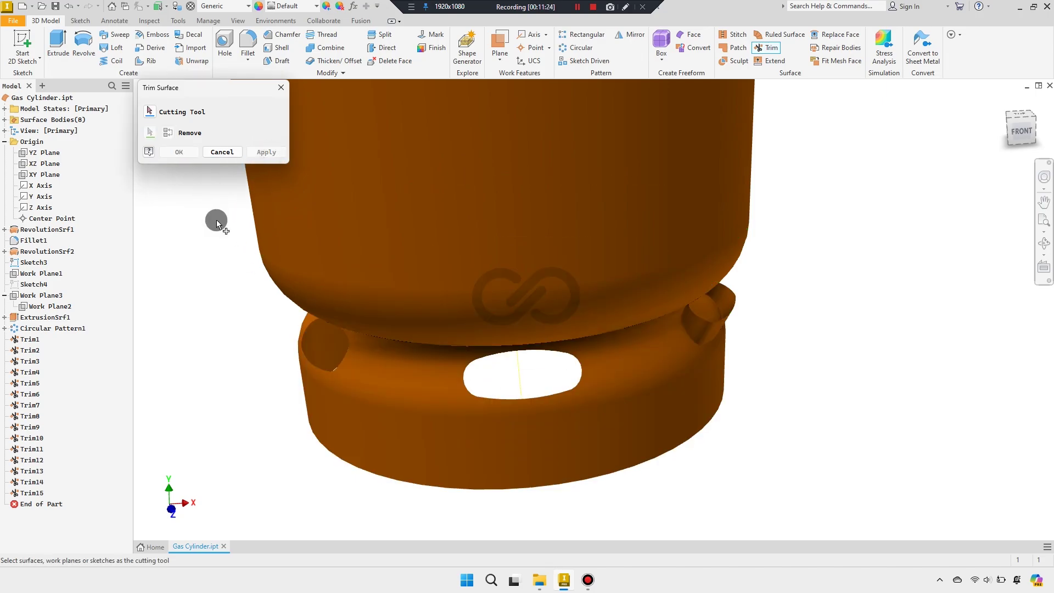
Reorient the model and trim away the small oval face to open another hole
mouse_move(1028, 140)
mouse_down()
mouse_move(954, 245)
mouse_move(659, 336)
mouse_up()
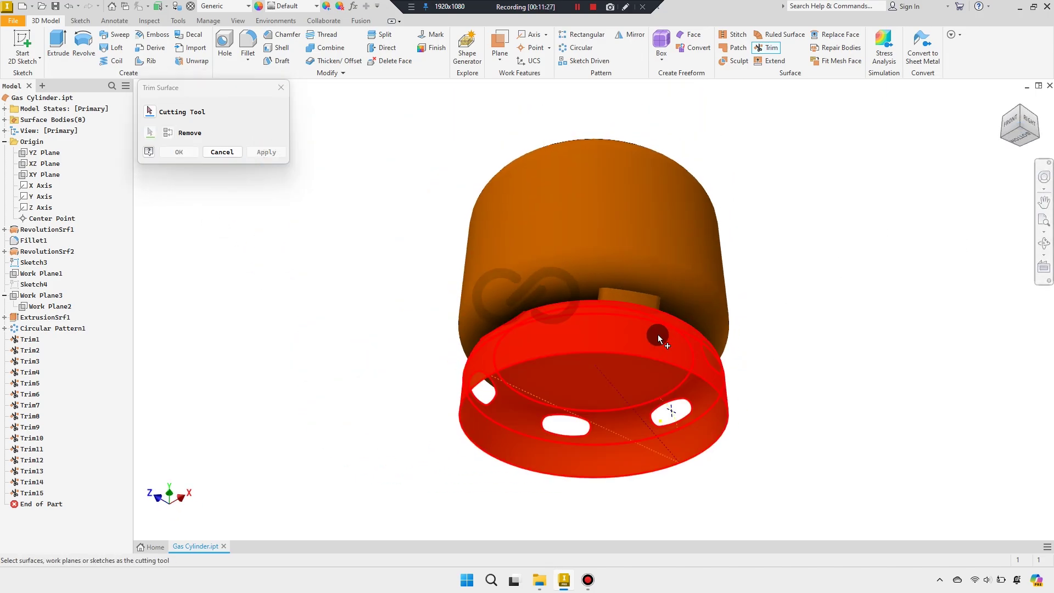
click(659, 335)
shift+middle_drag(699, 310, 535, 367)
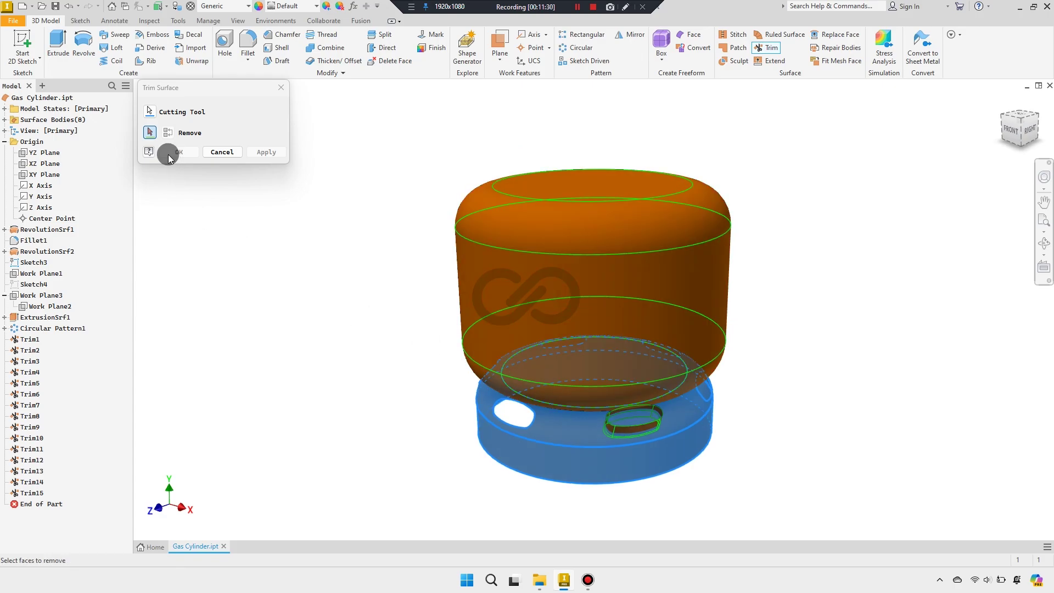
click(149, 111)
scroll(625, 417, down, 3)
click(630, 409)
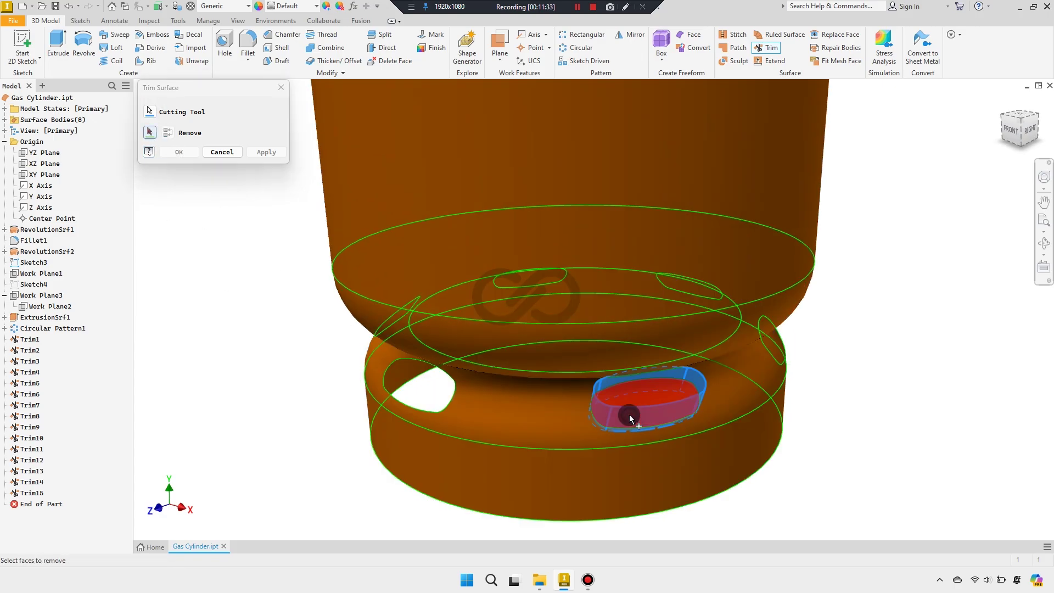
click(647, 398)
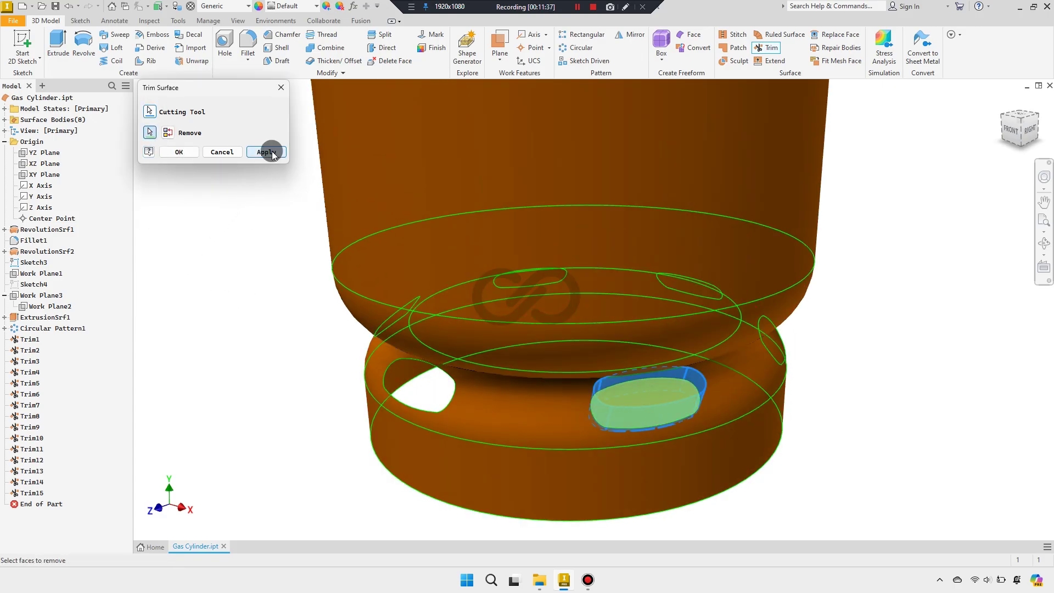
click(575, 423)
Trim away the last two oval hole walls, cutting with the base
click(617, 419)
click(274, 155)
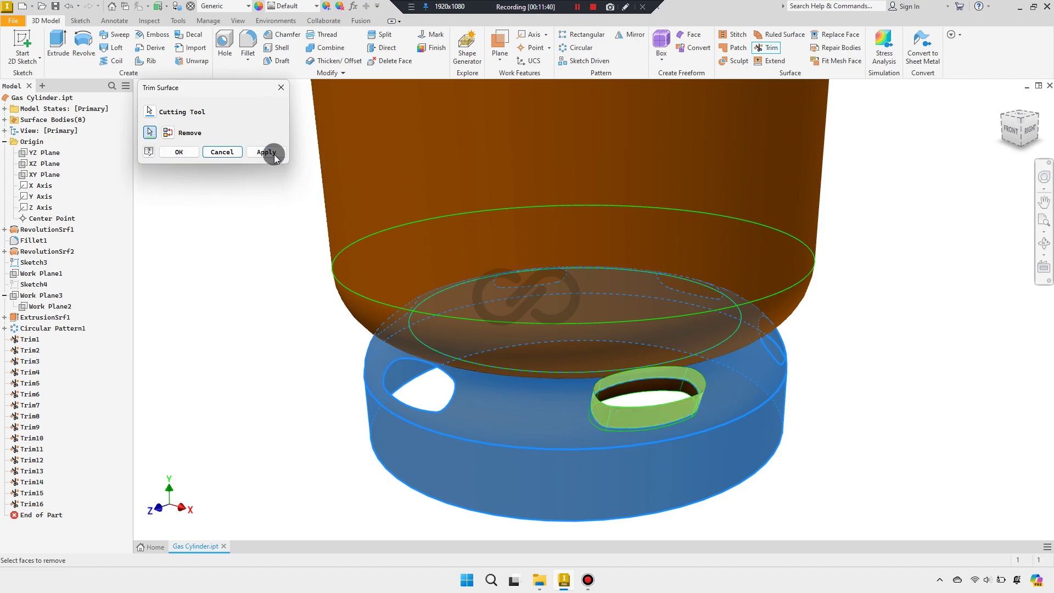
click(510, 435)
click(582, 463)
click(633, 390)
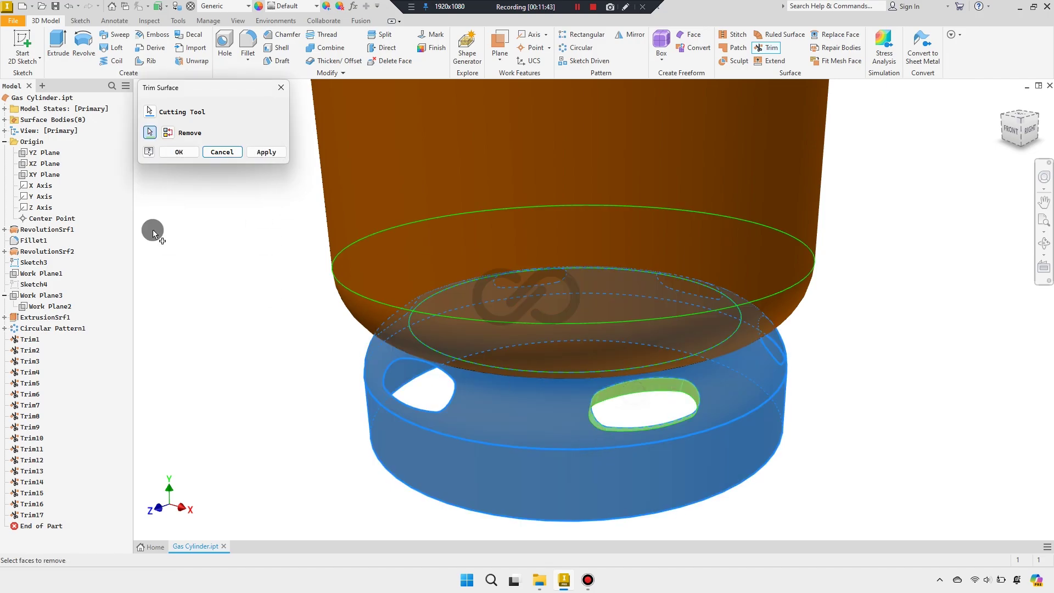
click(263, 154)
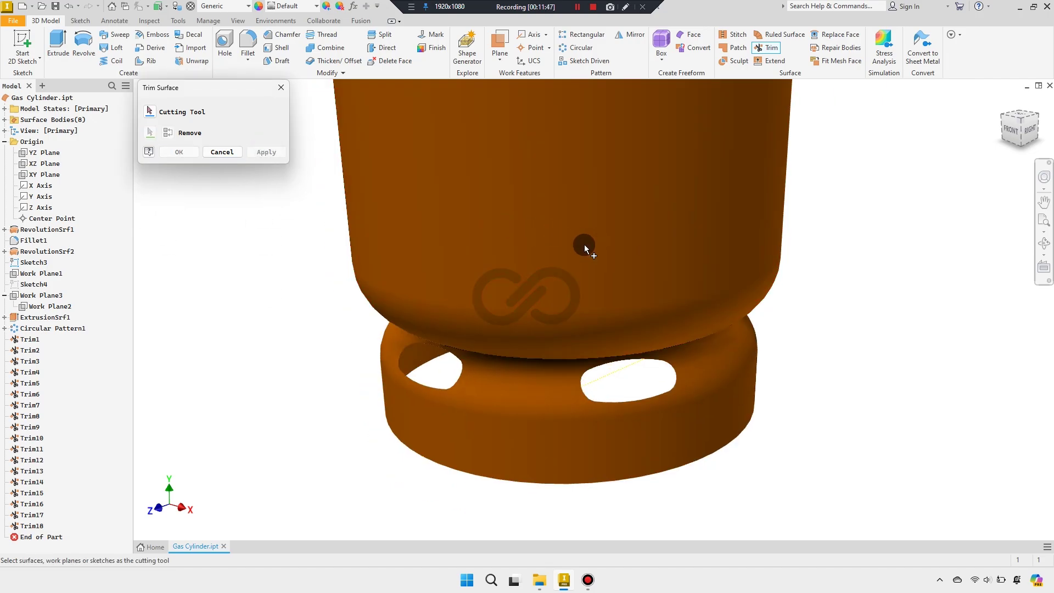
mouse_move(588, 252)
shift+middle_down()
mouse_move(513, 242)
mouse_move(440, 213)
mouse_move(445, 245)
mouse_move(419, 237)
mouse_move(402, 188)
mouse_move(428, 199)
mouse_move(431, 306)
mouse_move(483, 263)
mouse_move(473, 249)
mouse_move(463, 275)
mouse_move(499, 361)
shift+middle_up()
scroll(496, 345, down, 3)
click(222, 152)
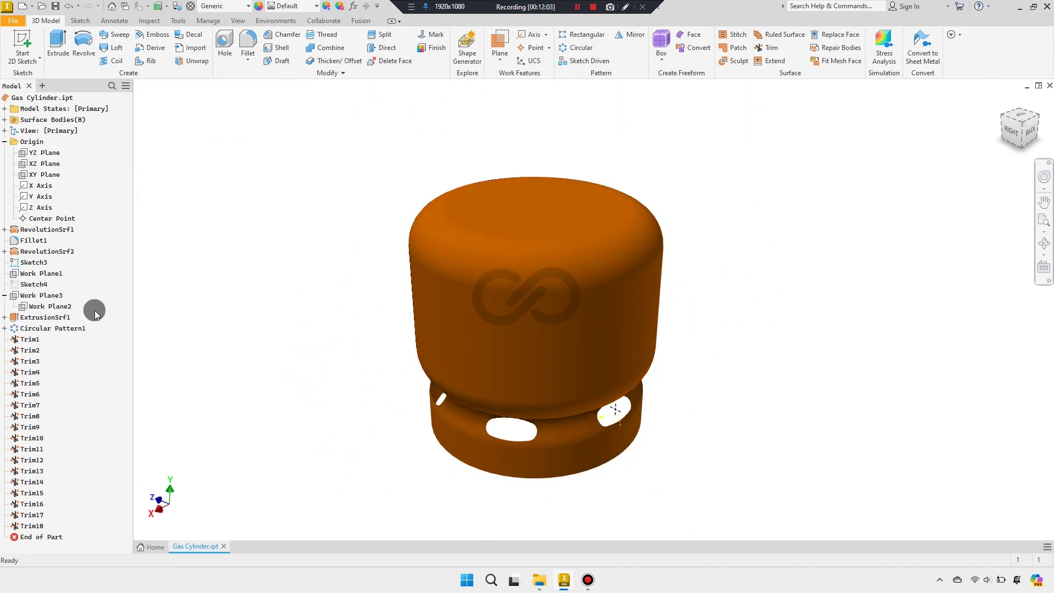
right_click(43, 264)
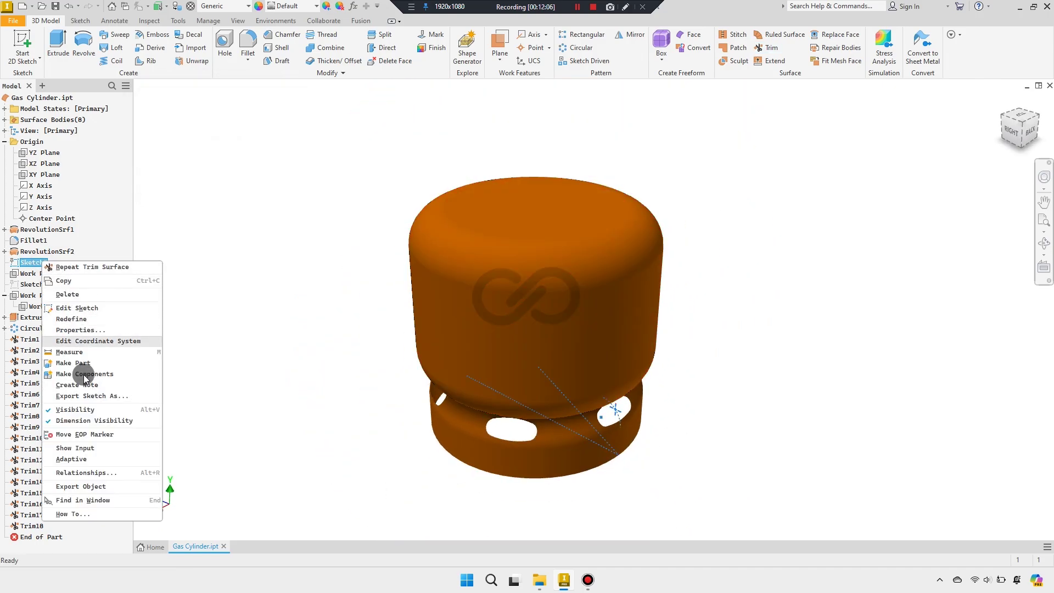
click(86, 410)
scroll(525, 288, up, 2)
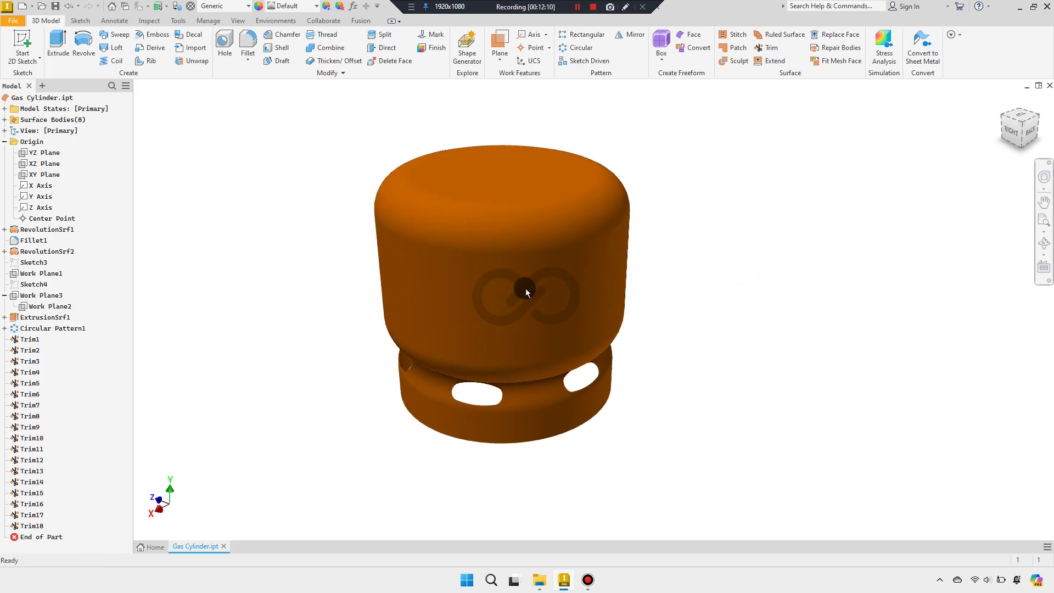
scroll(515, 301, up, 2)
shift+middle_drag(516, 301, 549, 301)
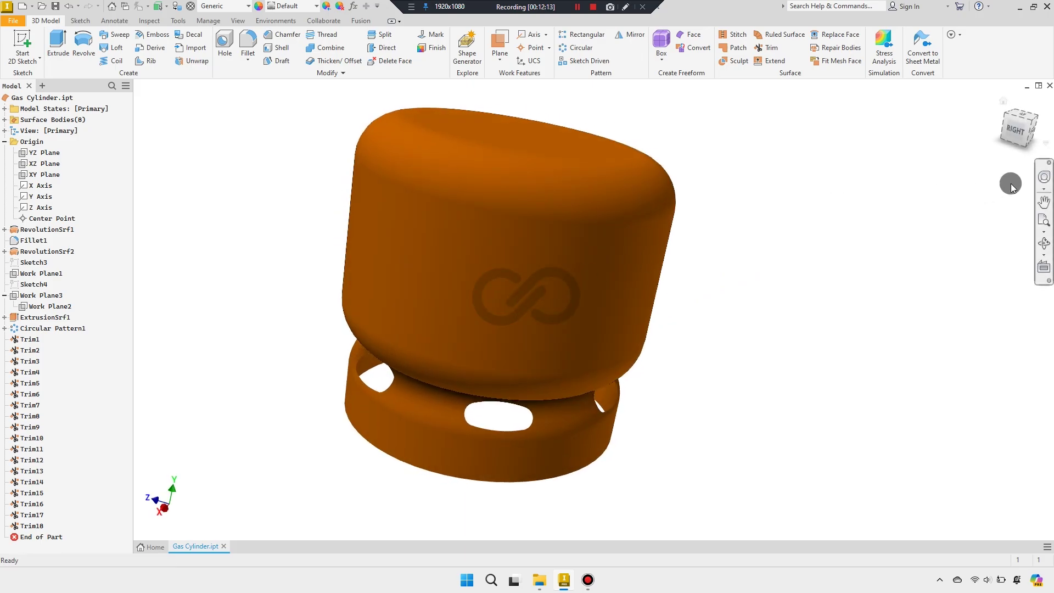
click(1030, 133)
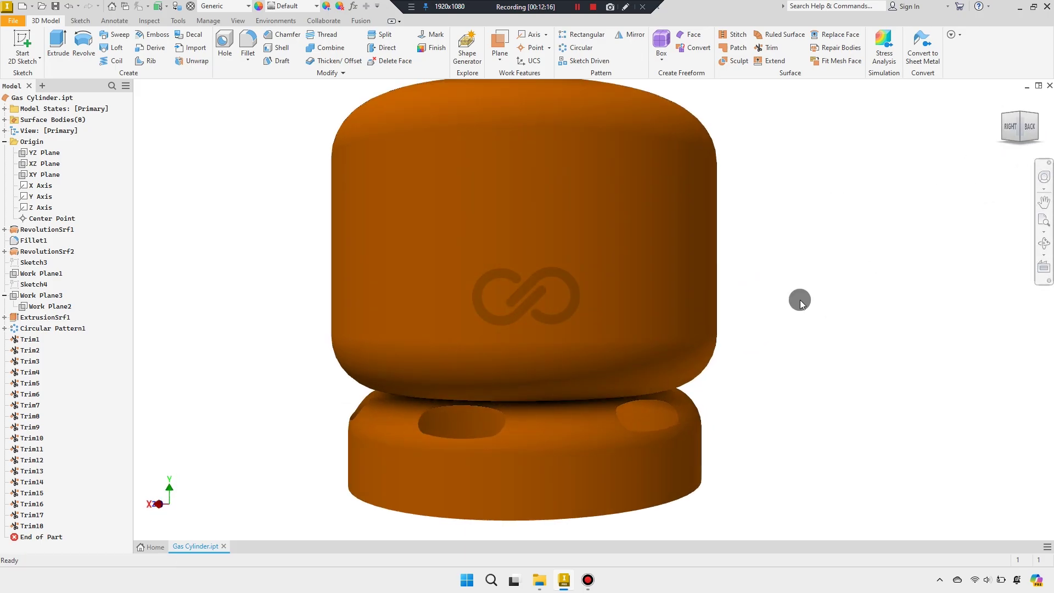
click(1020, 113)
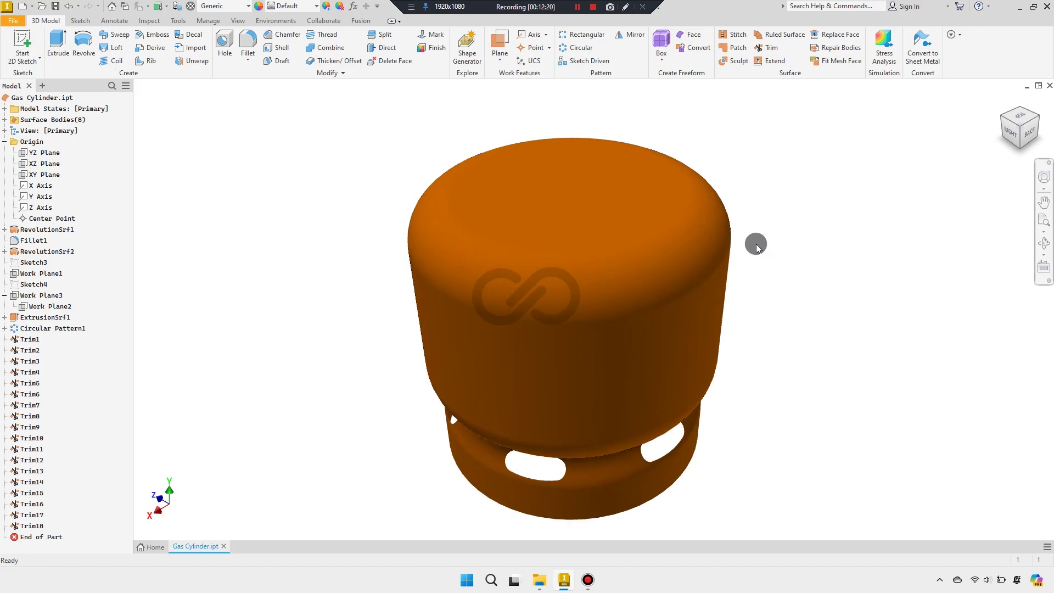
Create Work Plane4 offset 50 mm from the cylinder's top face
click(499, 44)
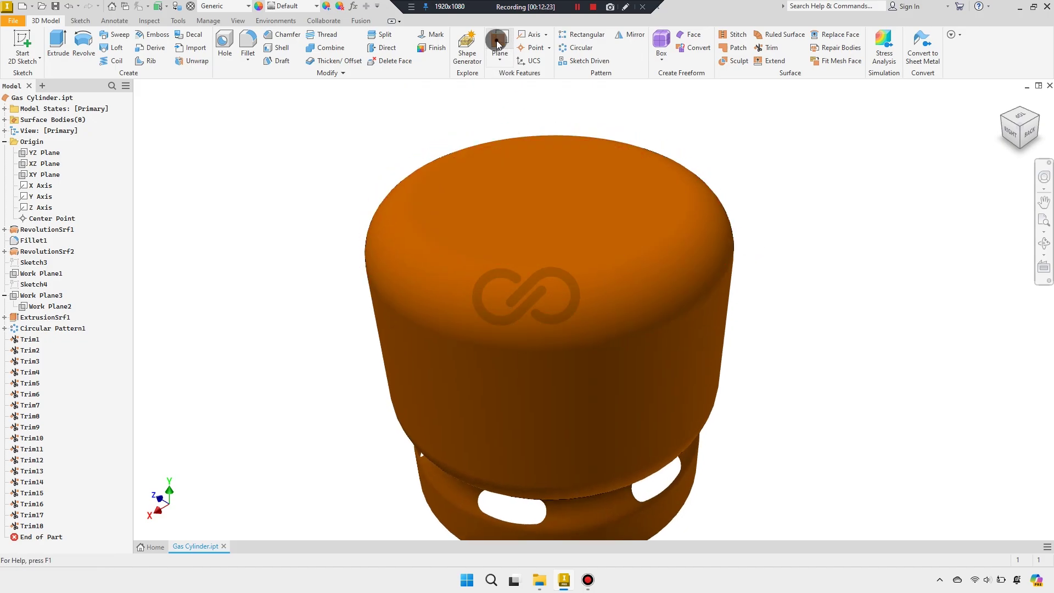
click(531, 176)
text(50)
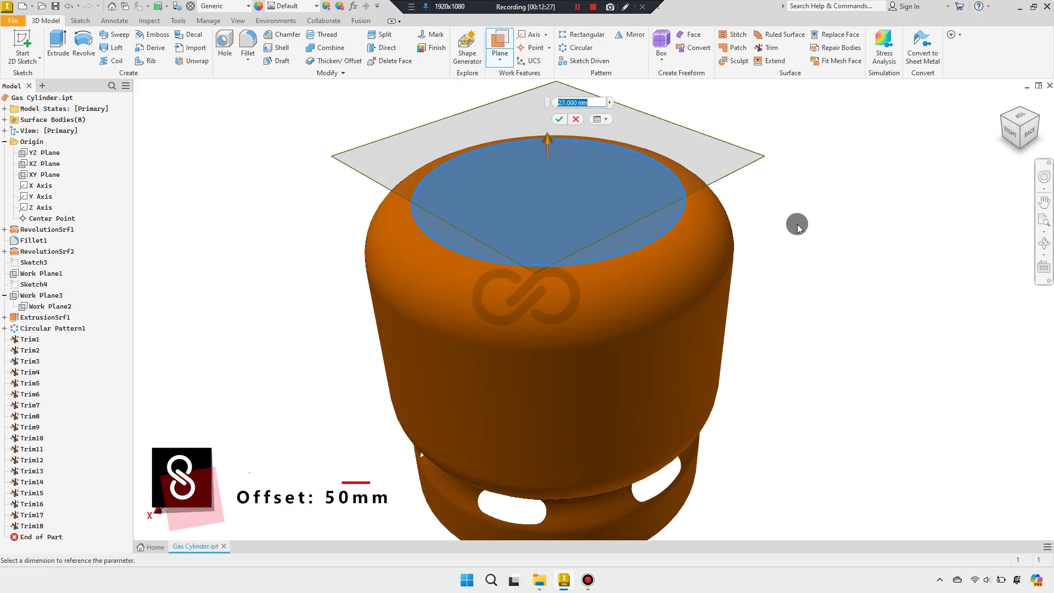
key(Return)
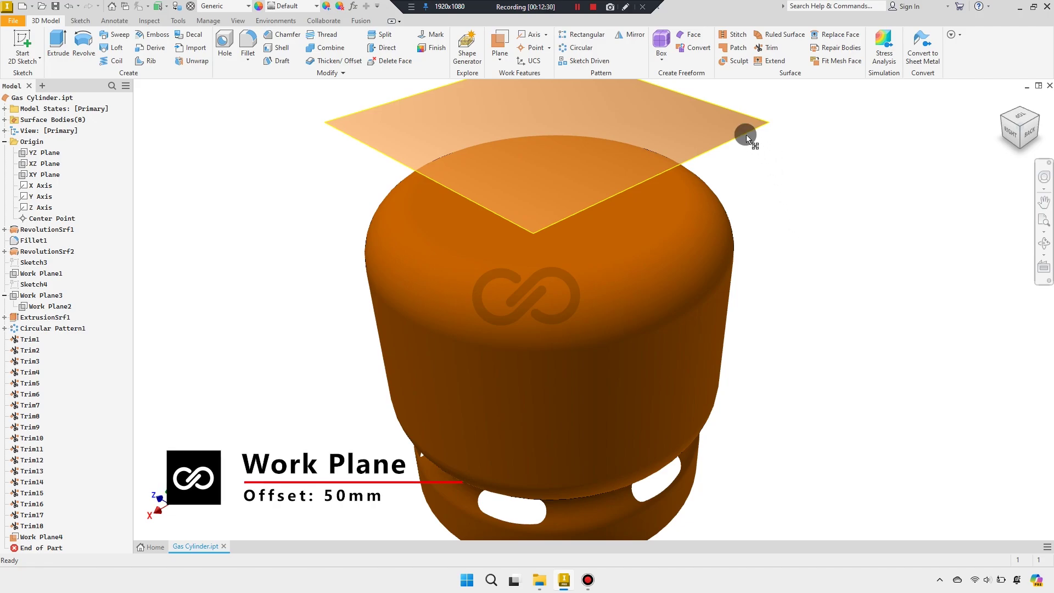
Sketch a 190 mm circle centred at the origin on Work Plane4 and finish the sketch
click(776, 108)
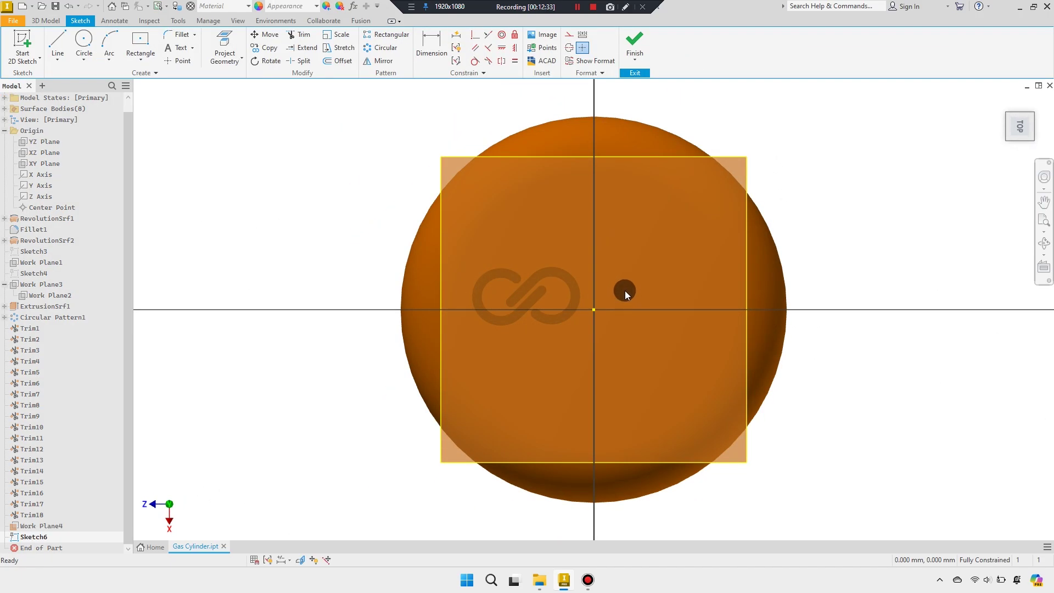
click(83, 43)
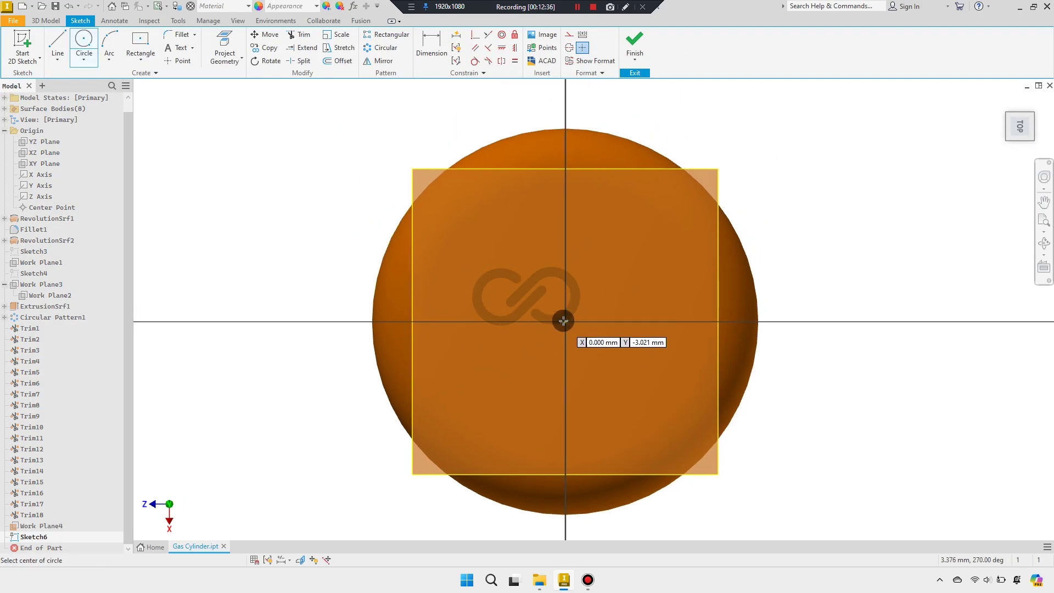
click(565, 322)
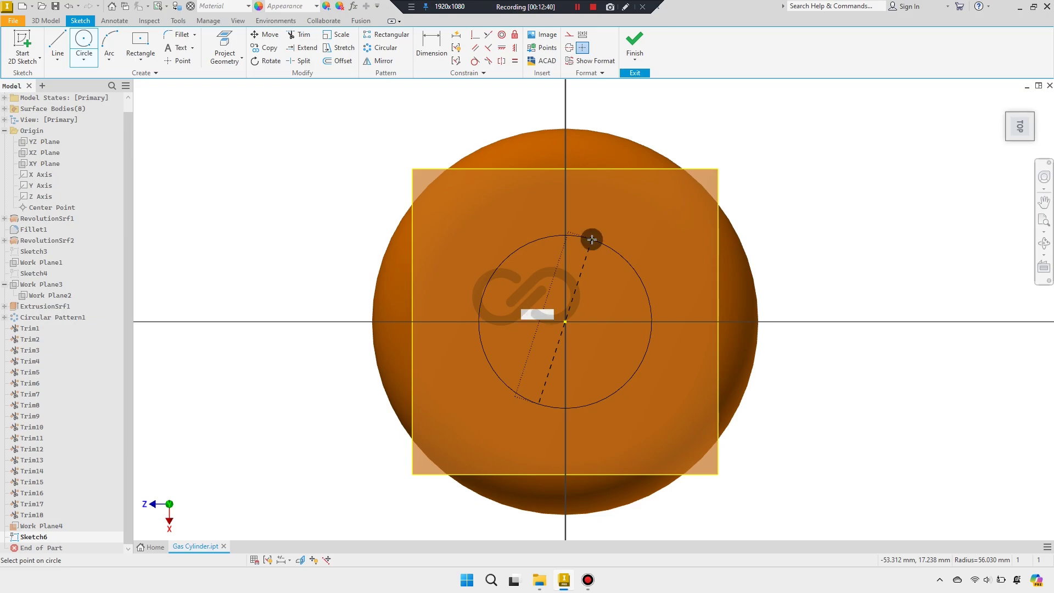
text(190)
key(Return)
key(Escape)
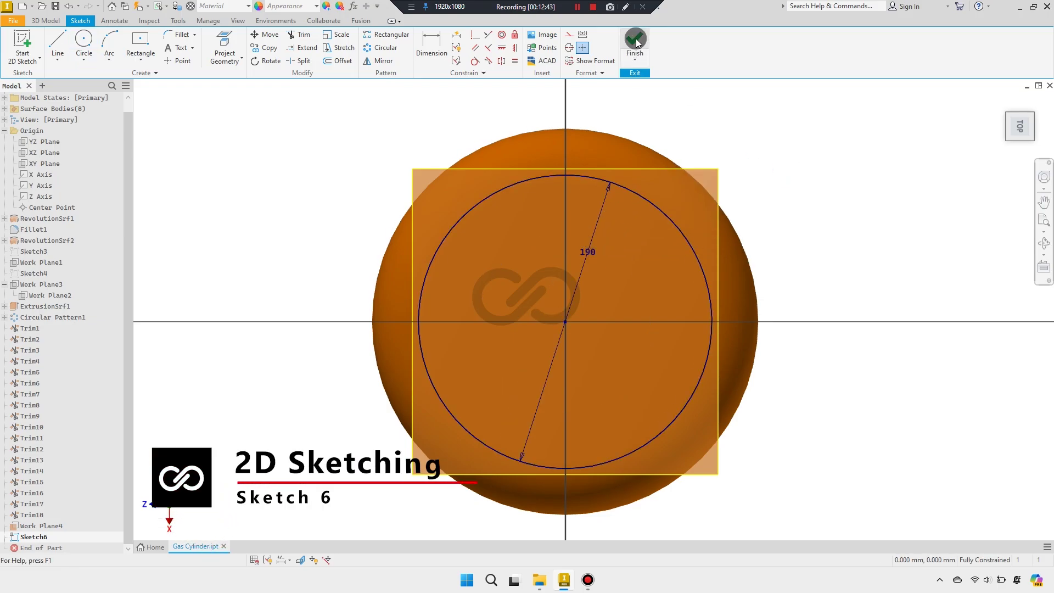
click(637, 43)
Hide Work Plane4
right_click(44, 526)
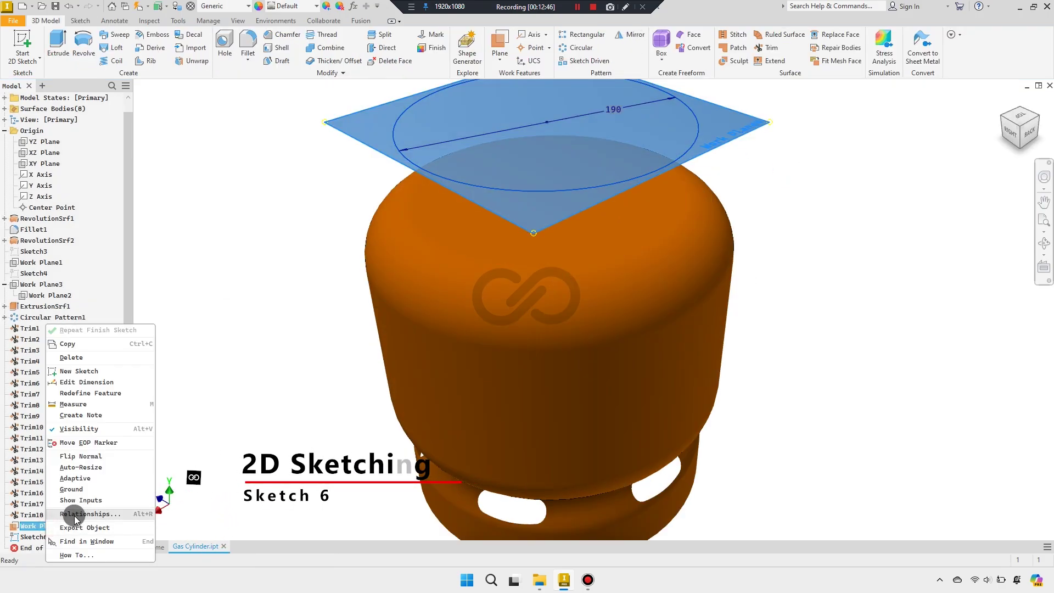
click(78, 428)
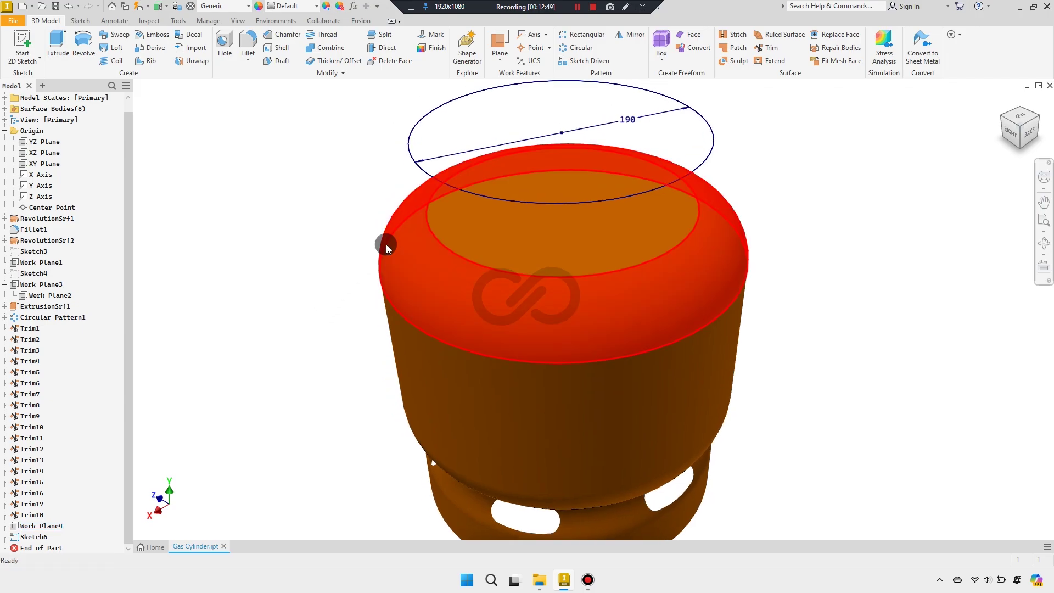
scroll(387, 245, down, 3)
Extrude the 190 mm circle as a surface with To Next extents, creating ExtrusionSrf7
key(e)
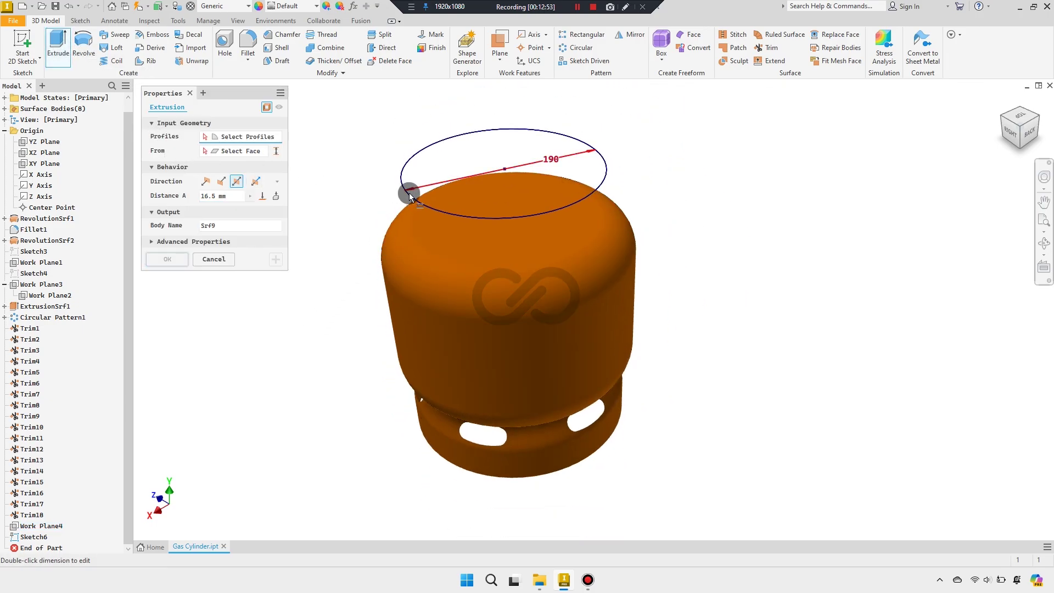
click(427, 205)
click(275, 196)
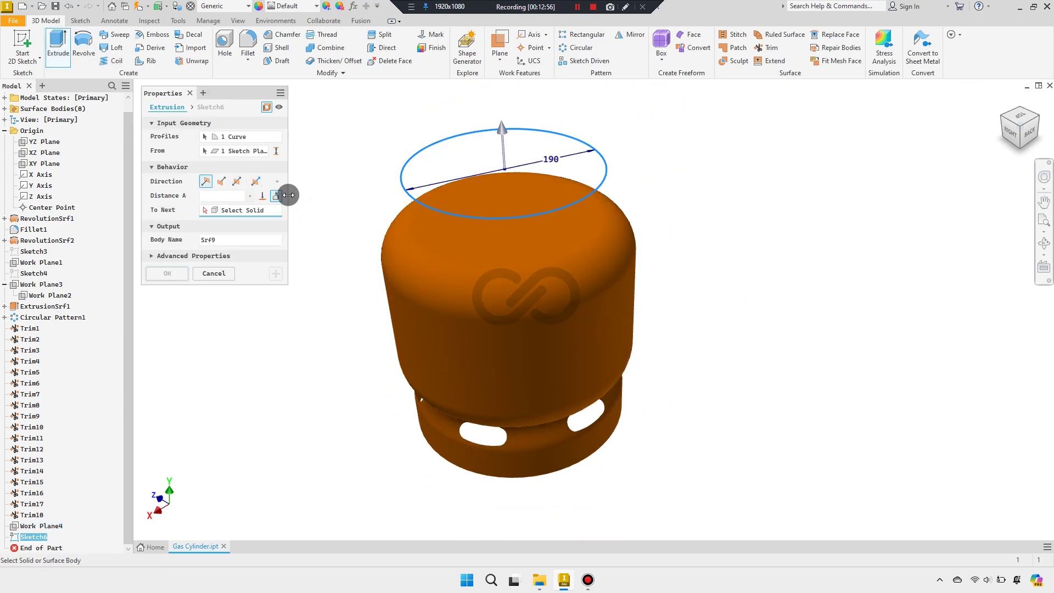
click(435, 228)
click(170, 274)
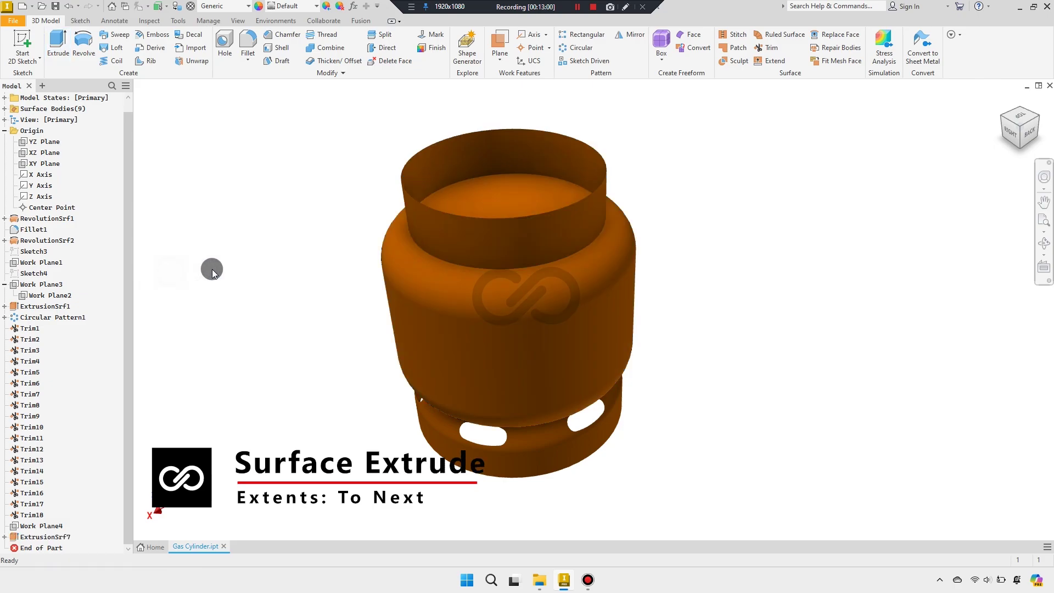
Start a new sketch on the XY Plane, slice the model and project the collar's right edge
click(46, 167)
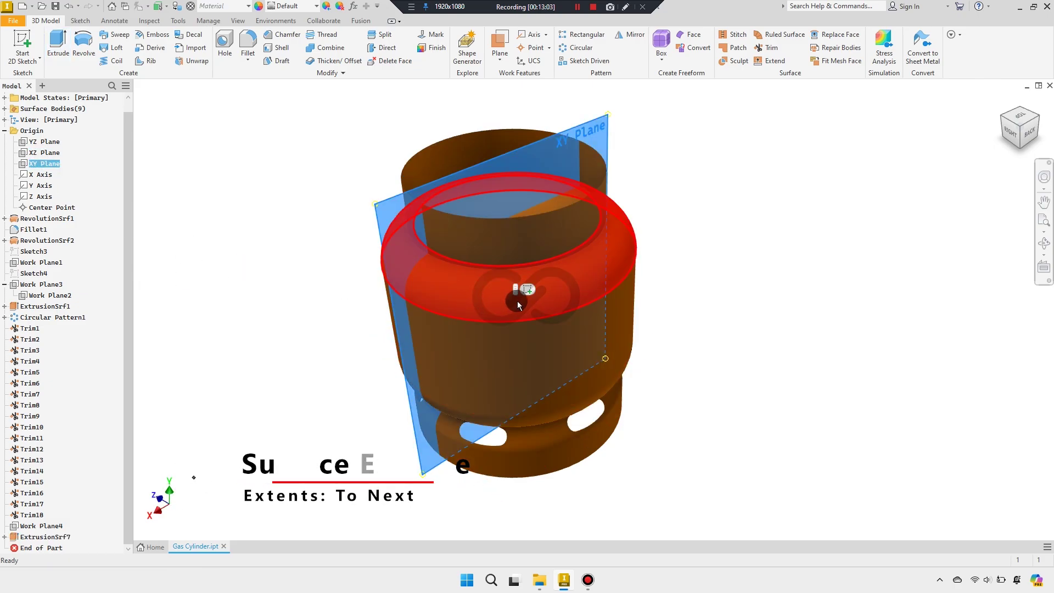
key(s)
middle_drag(517, 248, 507, 352)
scroll(528, 258, up, 2)
click(299, 560)
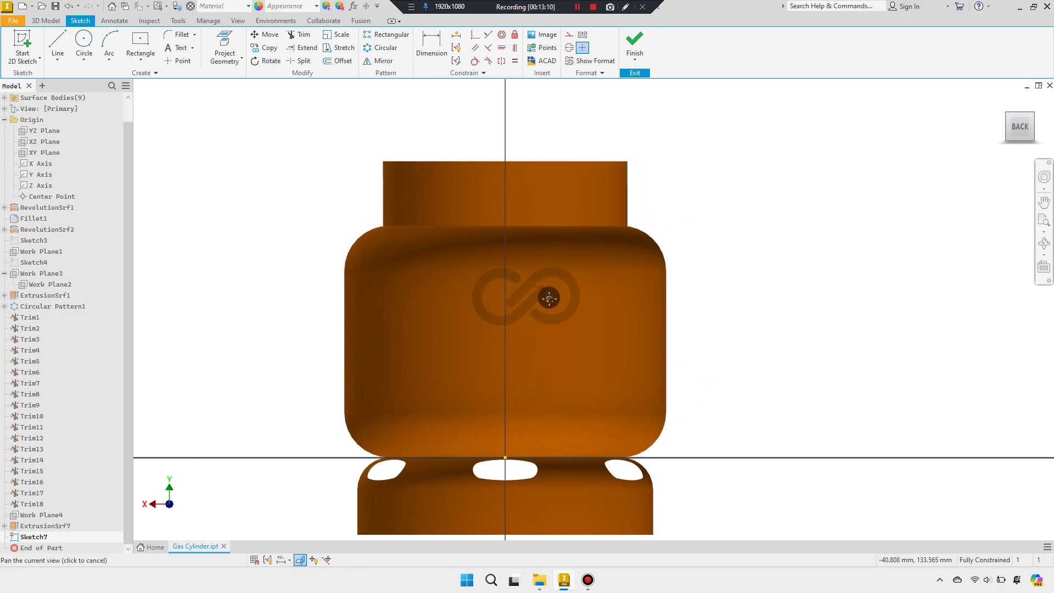
click(616, 204)
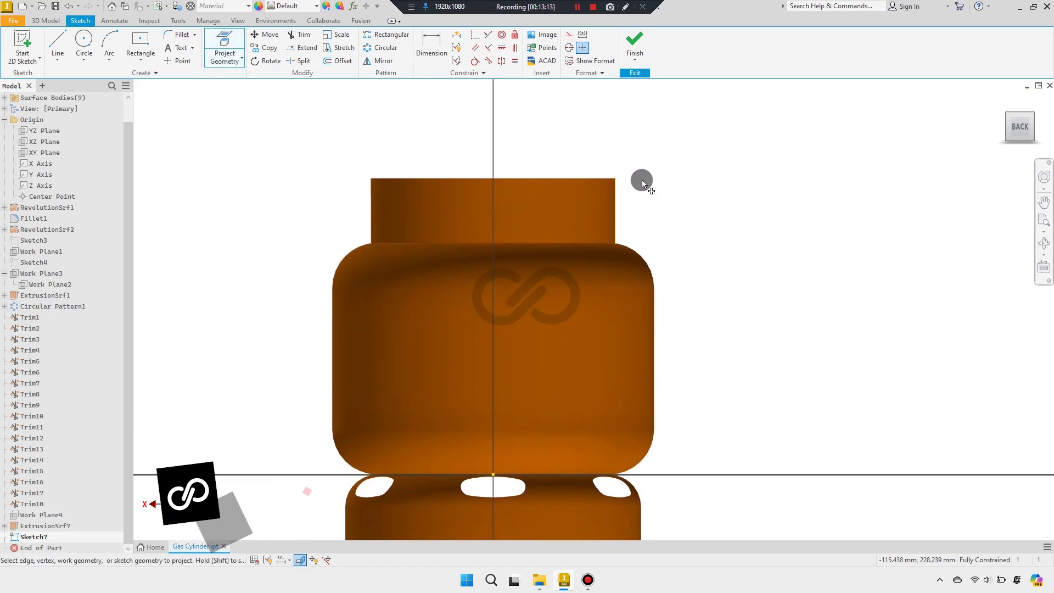
key(Escape)
scroll(642, 203, up, 2)
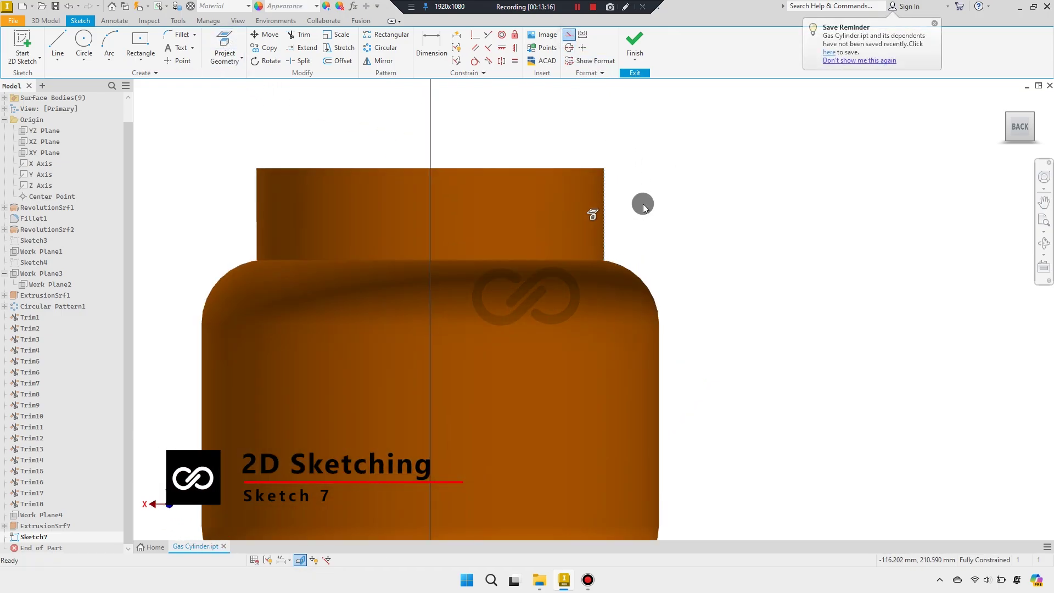
middle_drag(642, 202, 699, 190)
Draw a short stepped line profile above the collar's top-right edge
click(55, 40)
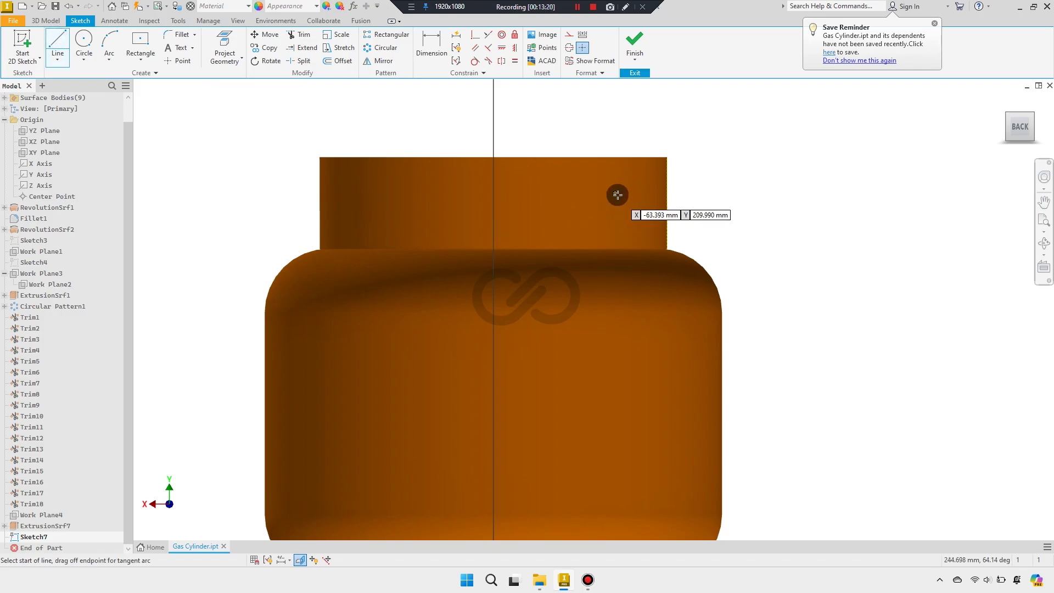
click(631, 192)
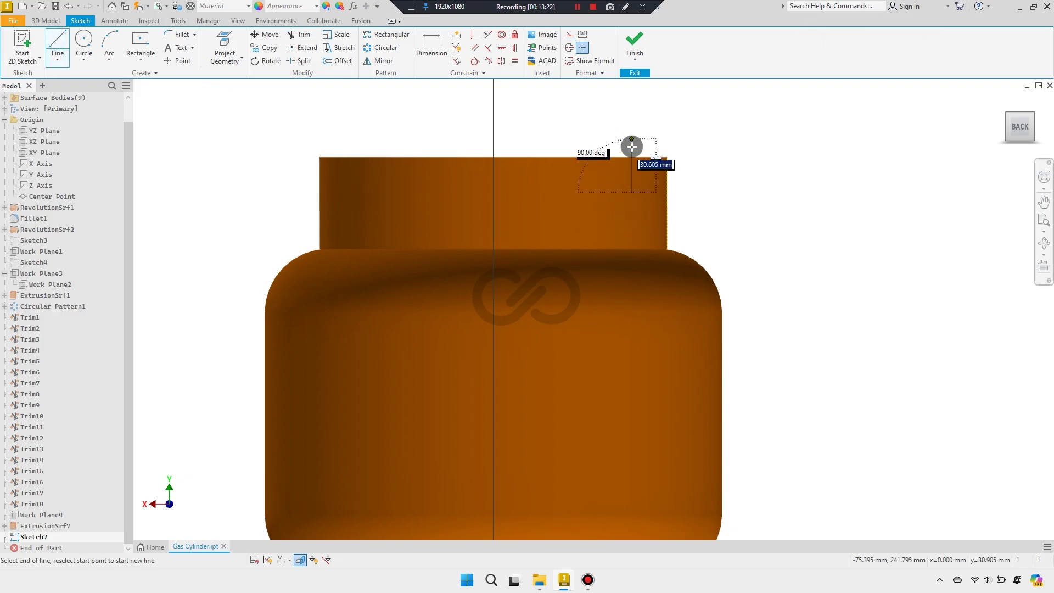
scroll(633, 168, up, 2)
click(632, 164)
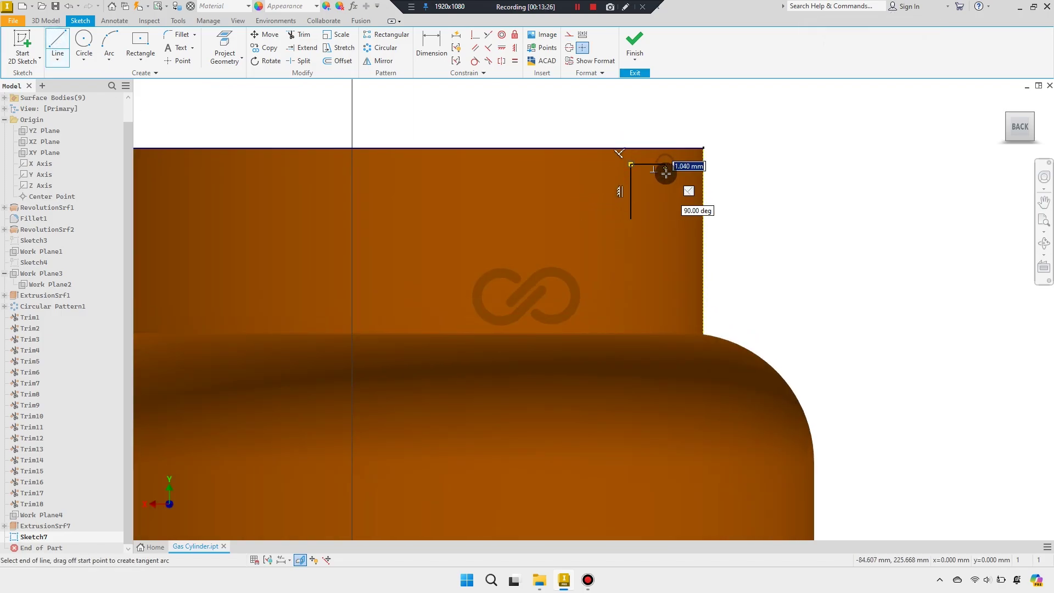
click(665, 188)
right_click(700, 195)
click(659, 170)
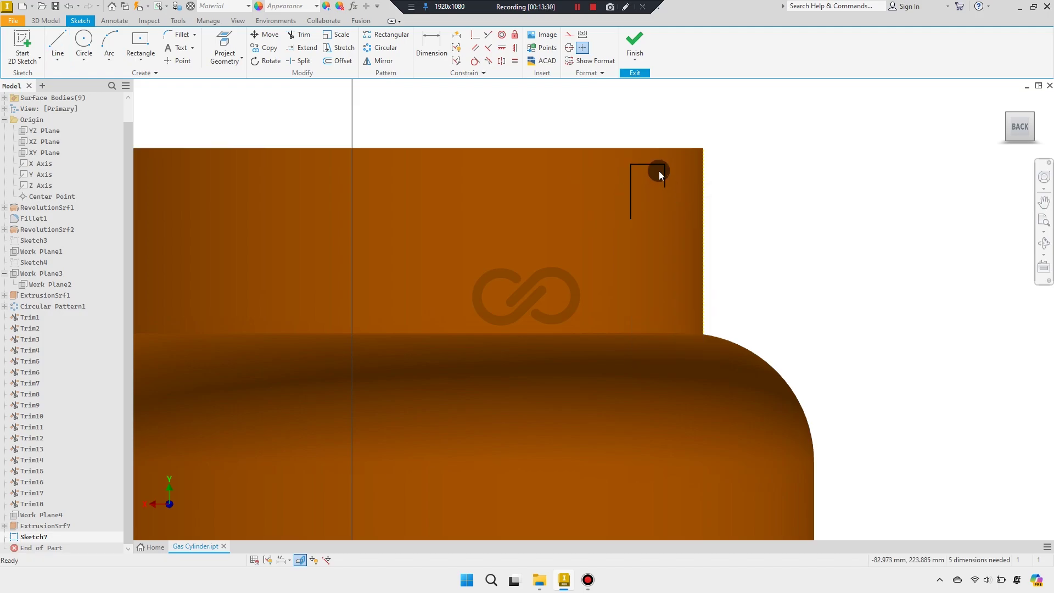
click(667, 163)
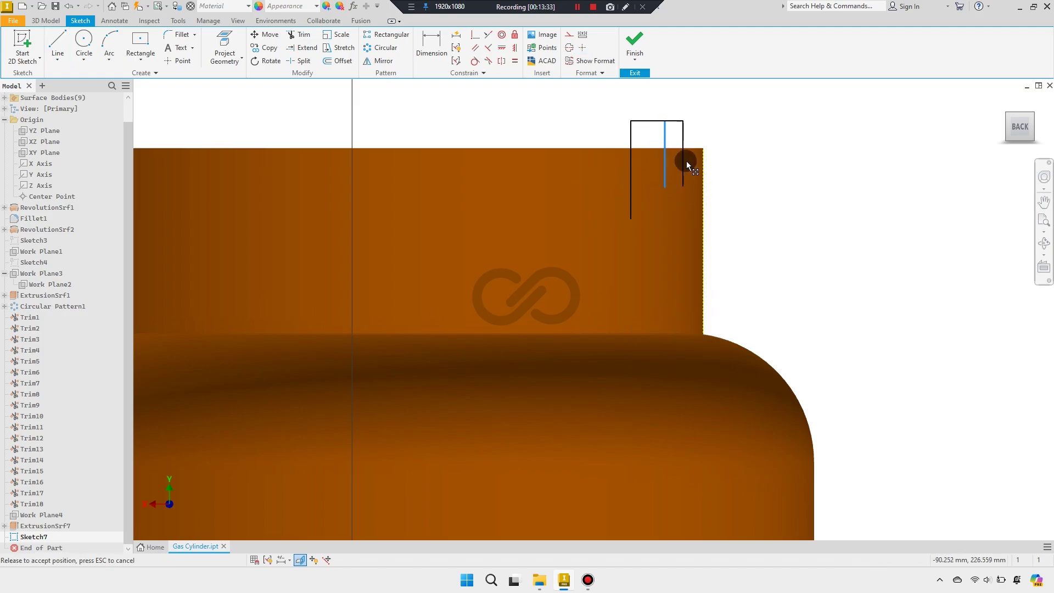
middle_drag(657, 170, 589, 233)
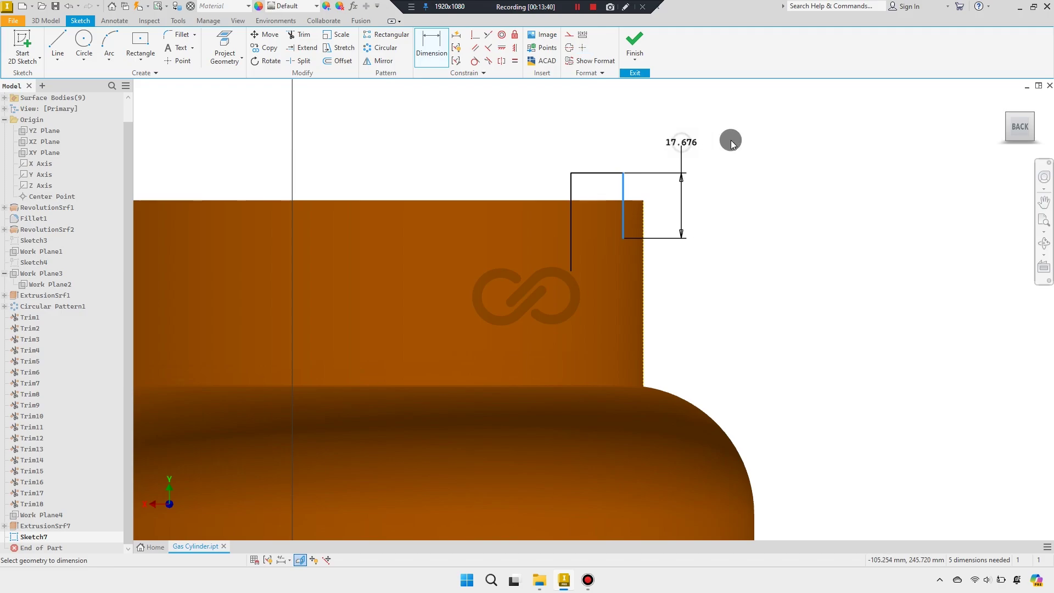
Dimension the short vertical line at 3 mm and the top line's width at 8 mm
click(730, 143)
key(Return)
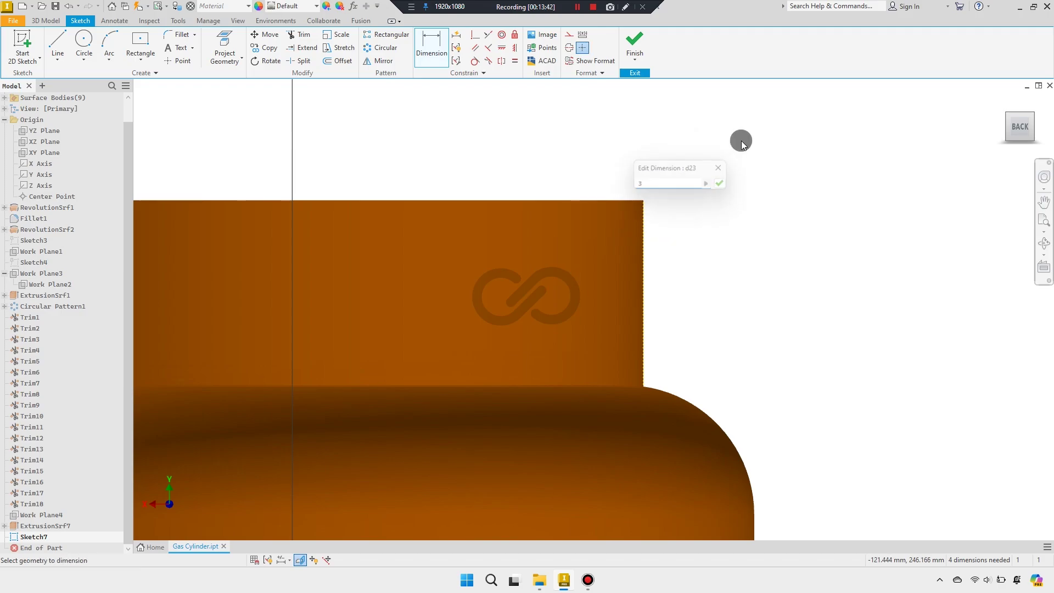
scroll(494, 190, down, 3)
scroll(509, 185, down, 2)
scroll(473, 337, down, 3)
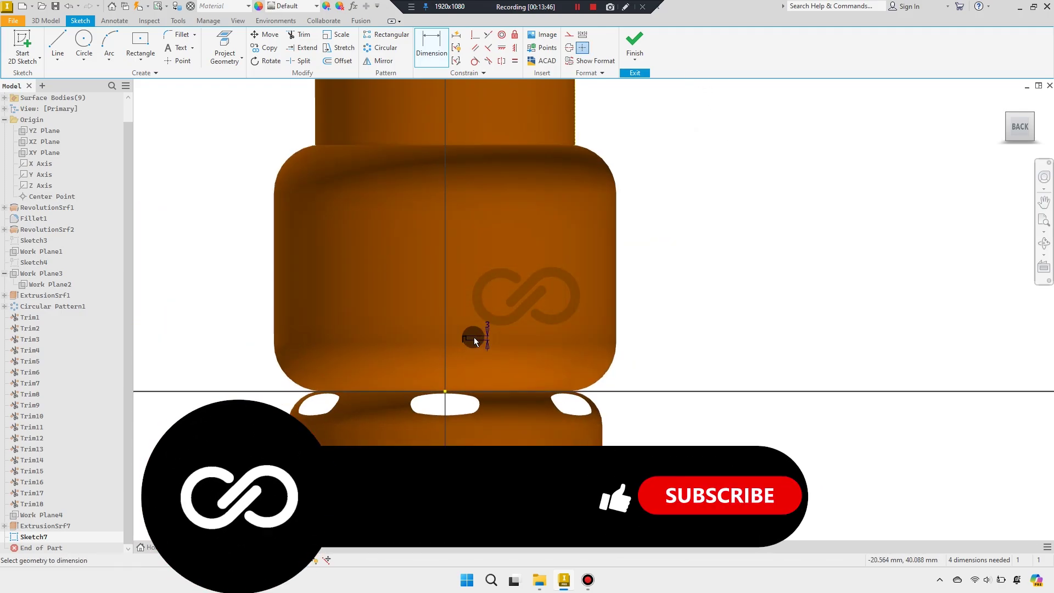
scroll(473, 337, down, 2)
scroll(460, 345, down, 3)
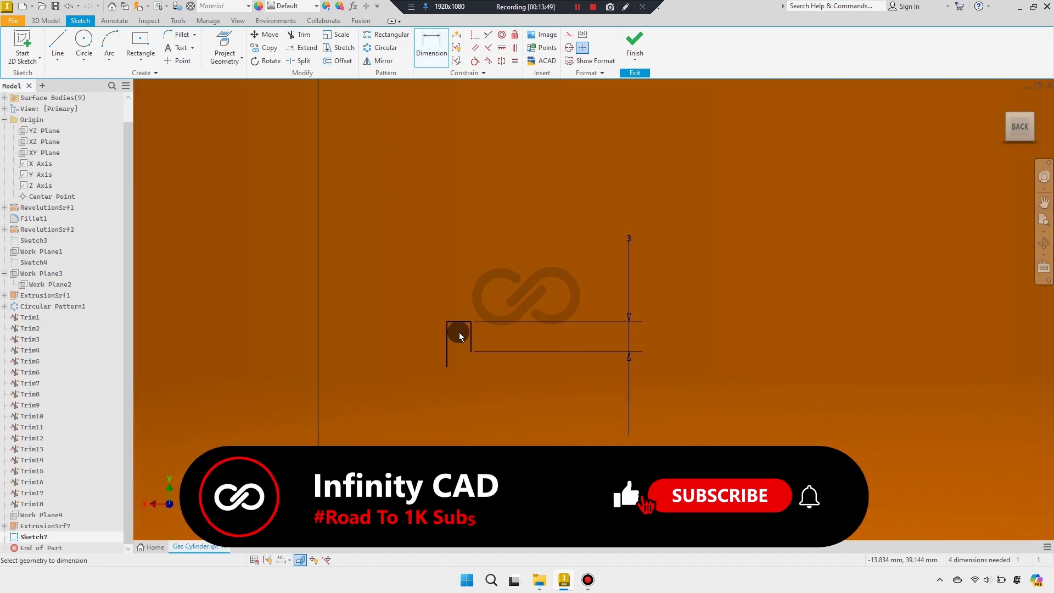
scroll(453, 325, down, 2)
click(464, 319)
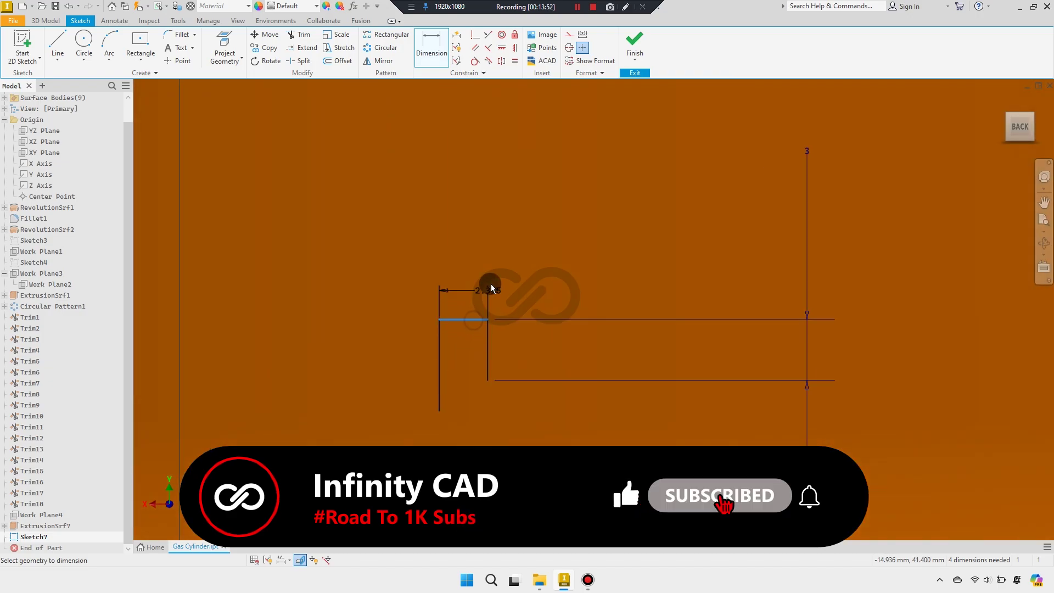
click(541, 258)
Dimension the profile's left vertical line, linking it to the 8 mm width (d24)
click(562, 319)
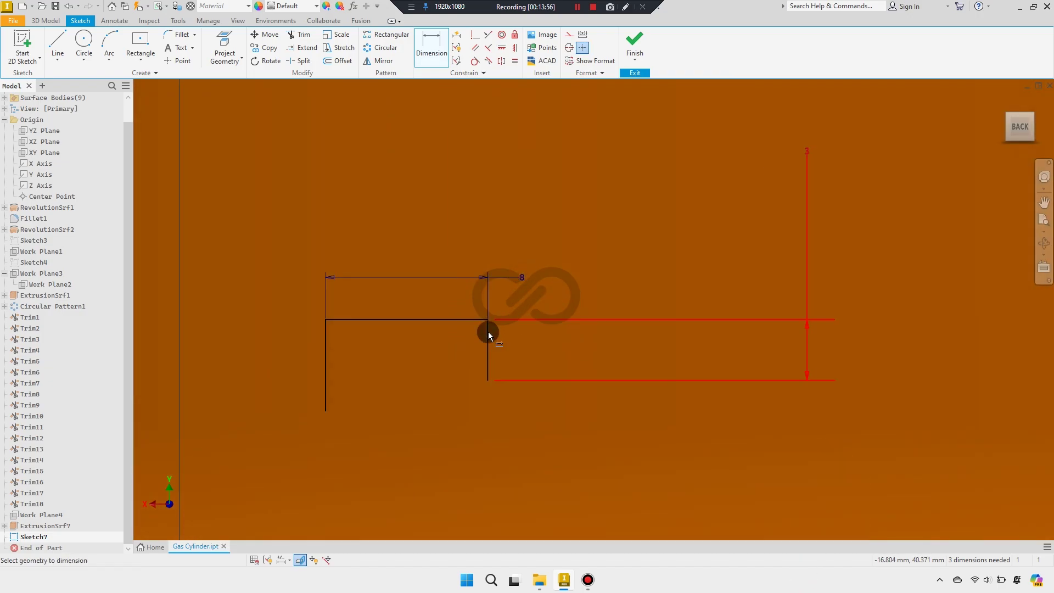
click(324, 371)
click(256, 261)
click(521, 287)
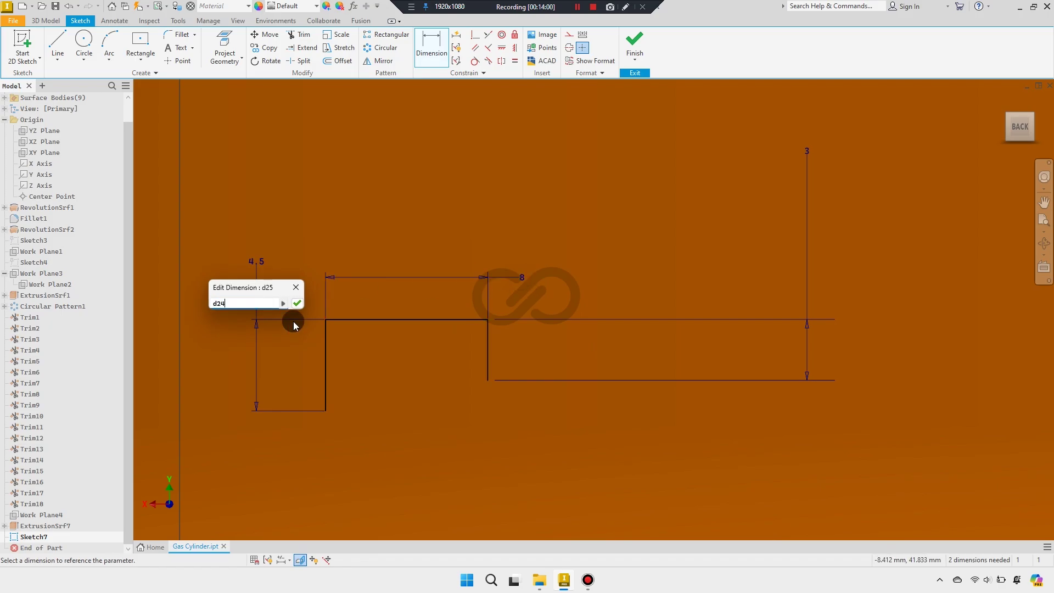
click(301, 306)
scroll(476, 259, down, 2)
scroll(476, 259, down, 2)
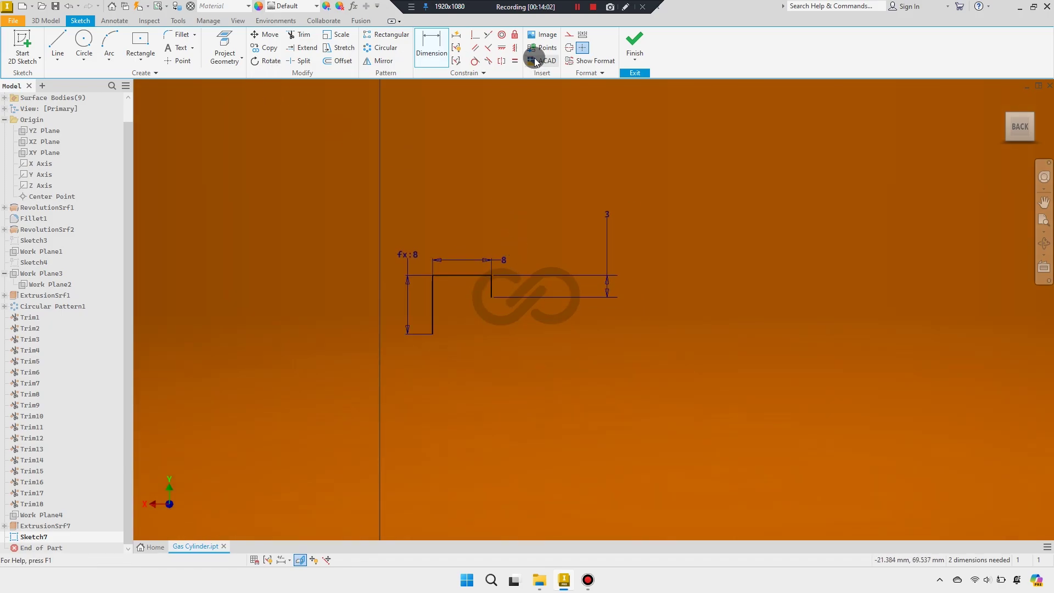
scroll(616, 272, down, 4)
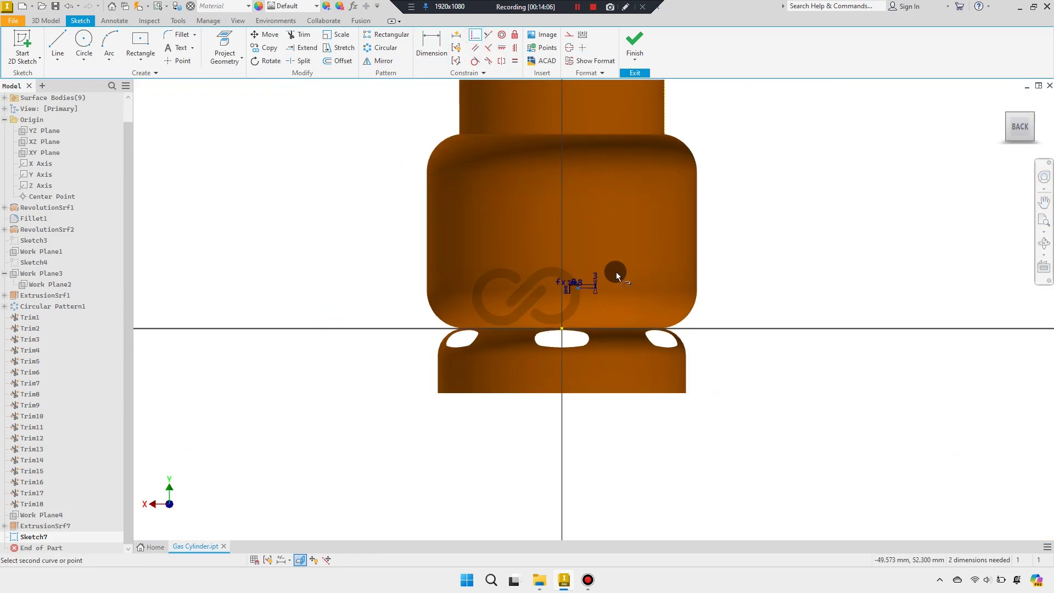
scroll(615, 229, down, 2)
middle_drag(615, 229, 582, 301)
scroll(611, 207, up, 3)
scroll(631, 195, up, 3)
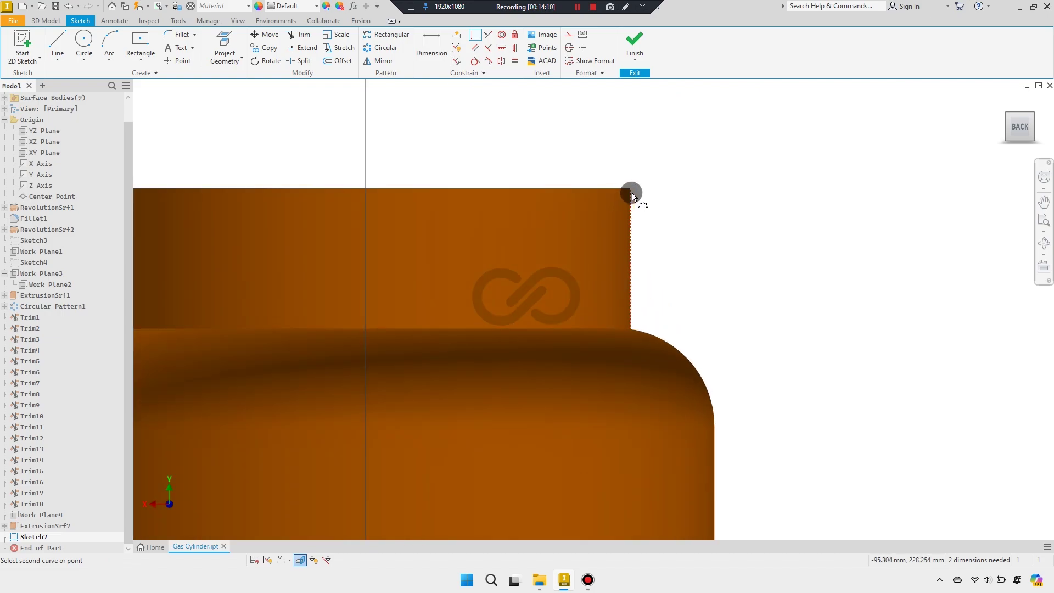
scroll(623, 196, up, 3)
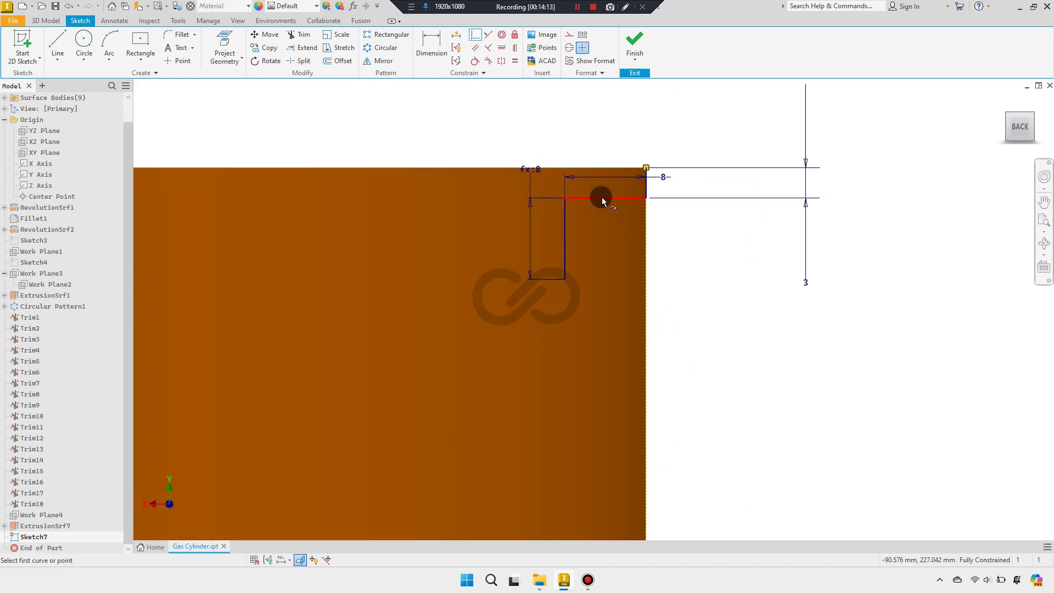
Exit dimensioning and undo the corner constraint so the profile can move freely
key(Escape)
scroll(604, 186, down, 1)
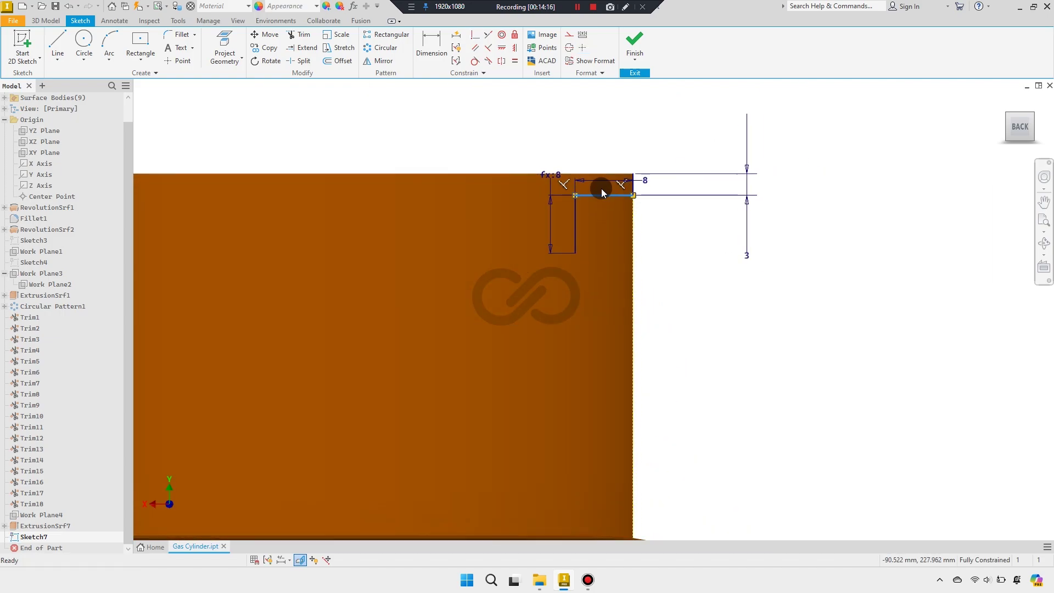
scroll(604, 195, down, 1)
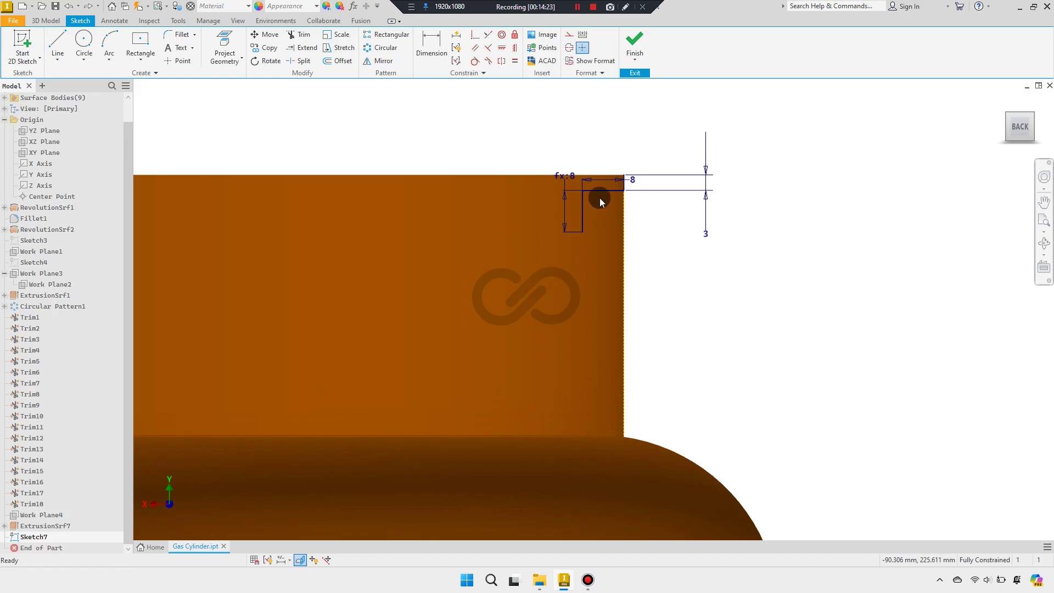
key(ctrl+z)
scroll(560, 236, down, 5)
scroll(522, 307, up, 5)
scroll(513, 348, up, 2)
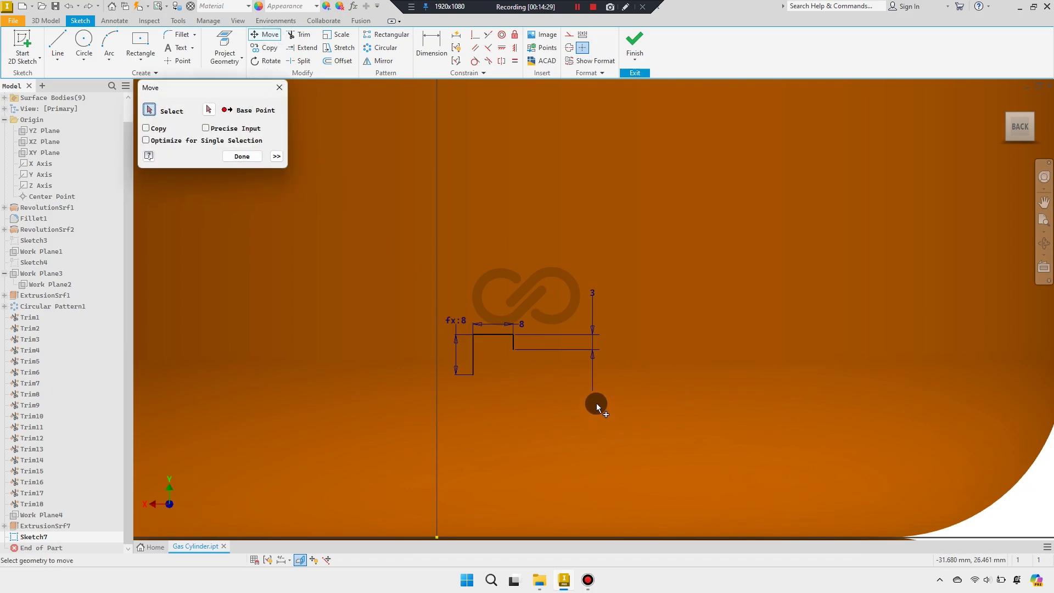
Move the whole stepped profile by its corner onto the neck's top-right corner
drag(596, 403, 436, 285)
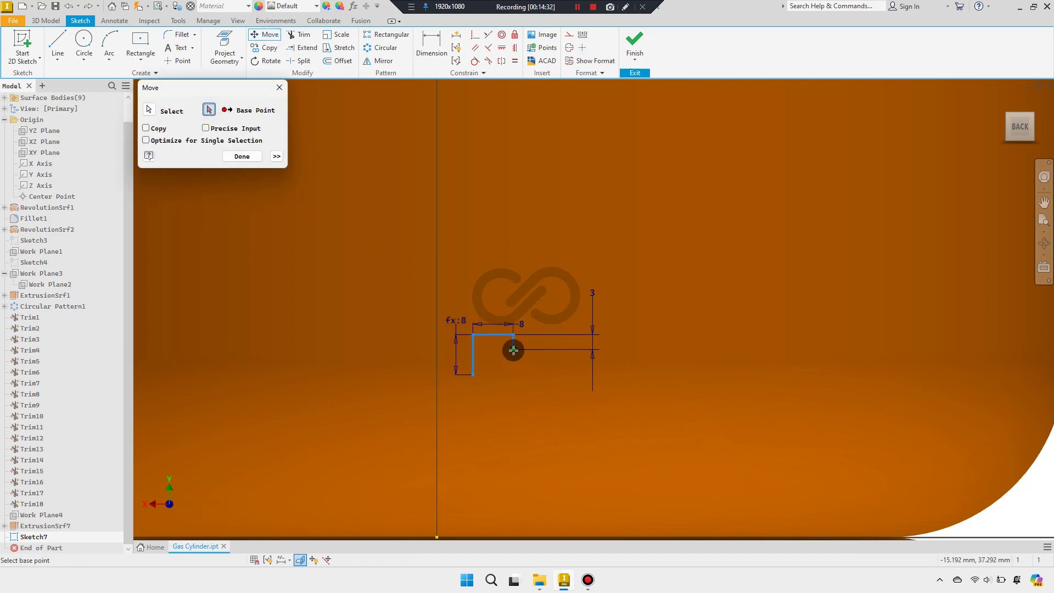
scroll(575, 304, down, 3)
scroll(569, 275, down, 2)
scroll(591, 225, up, 2)
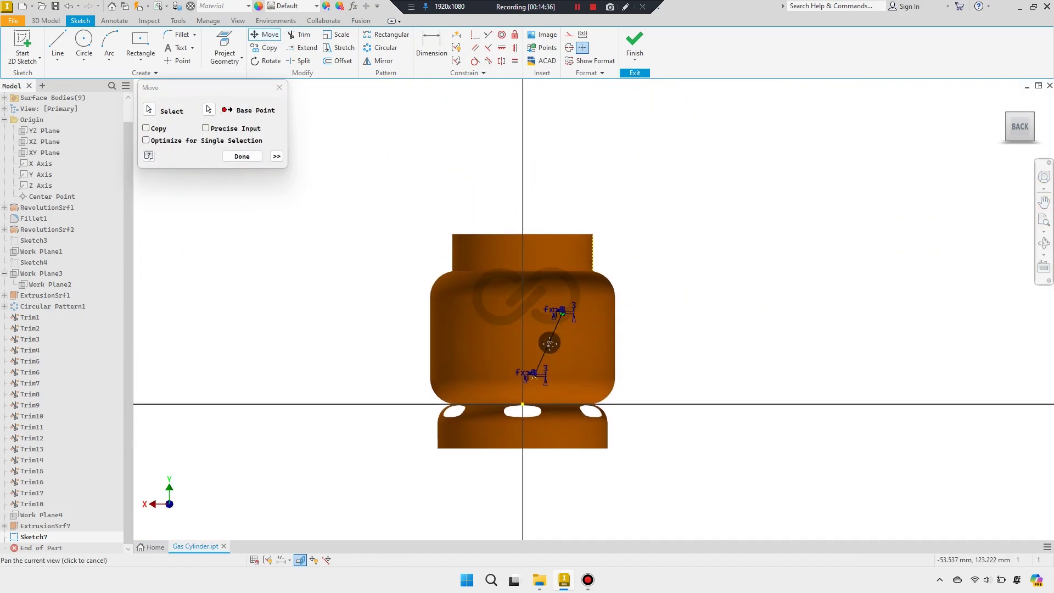
scroll(579, 259, up, 2)
scroll(579, 259, up, 2)
scroll(588, 243, up, 2)
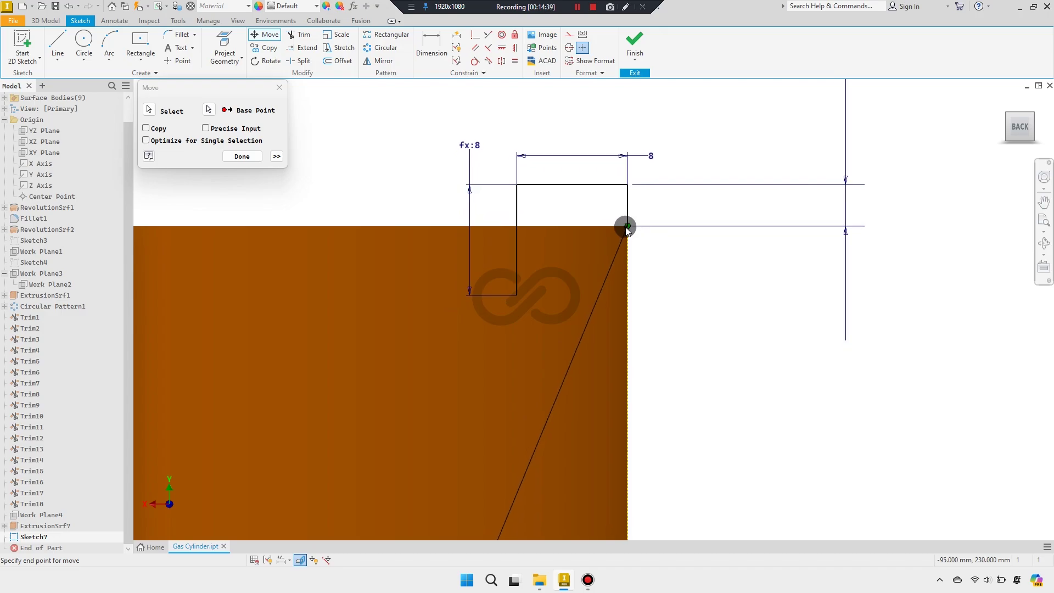
click(242, 156)
scroll(482, 202, down, 3)
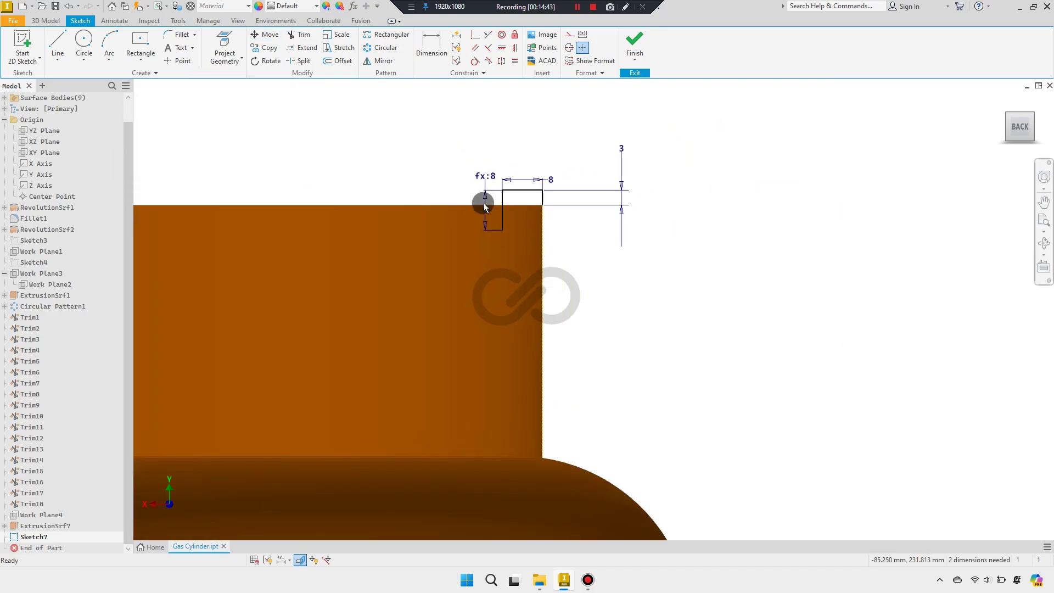
scroll(472, 237, down, 1)
scroll(516, 237, down, 1)
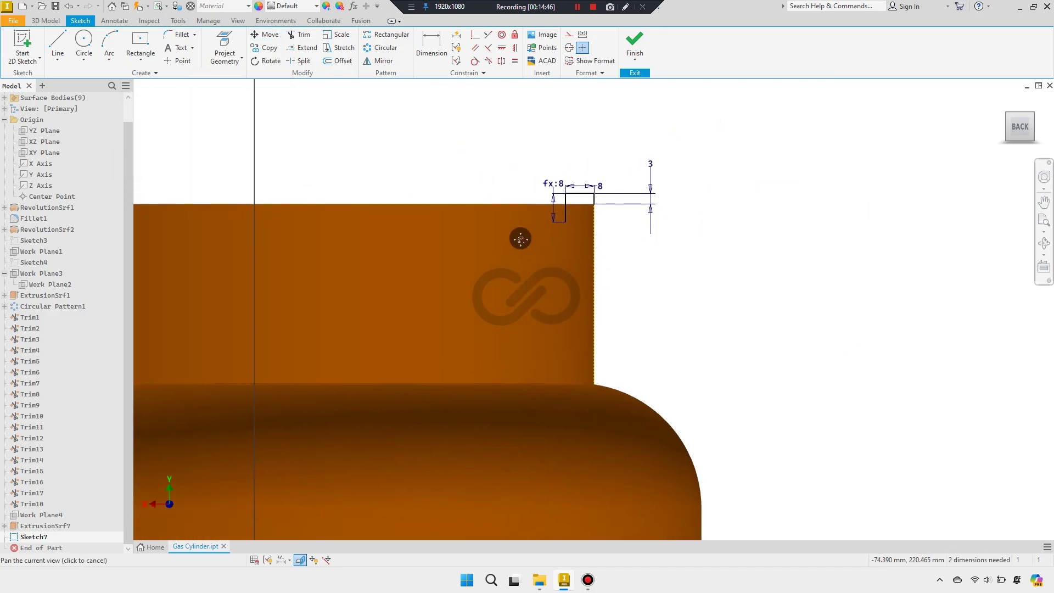
scroll(519, 236, down, 2)
scroll(515, 235, down, 2)
Show the profile's degrees of freedom and check it can still shift vertically
click(315, 561)
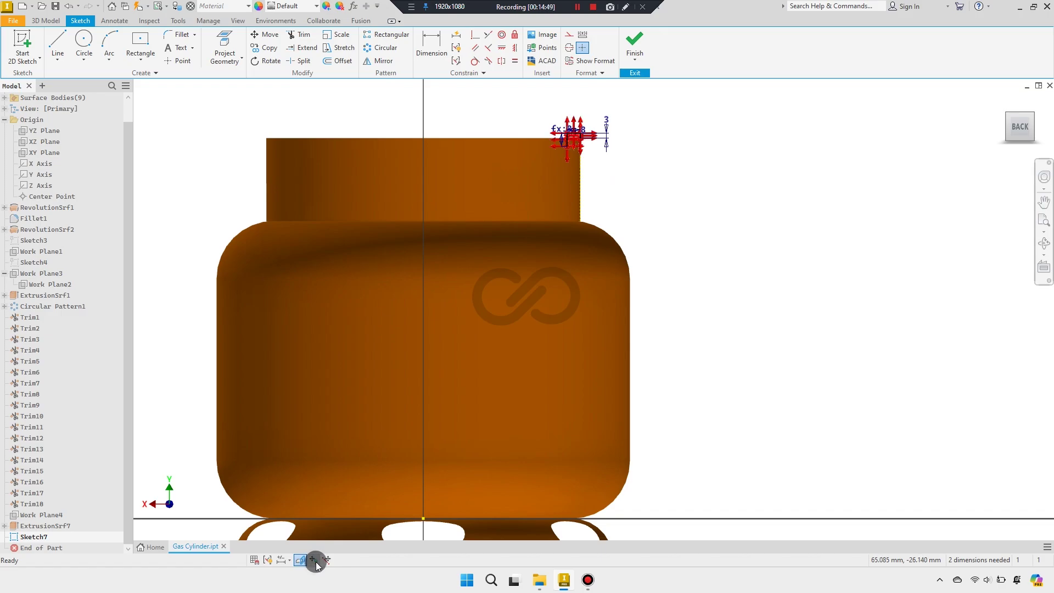
scroll(579, 127, up, 3)
scroll(549, 165, up, 2)
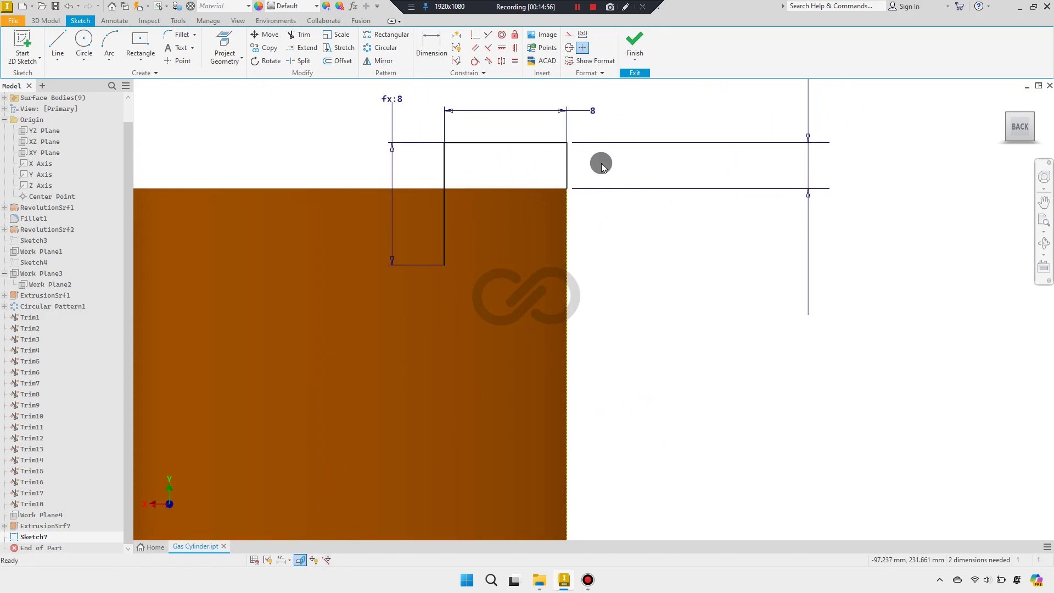
middle_drag(601, 164, 577, 174)
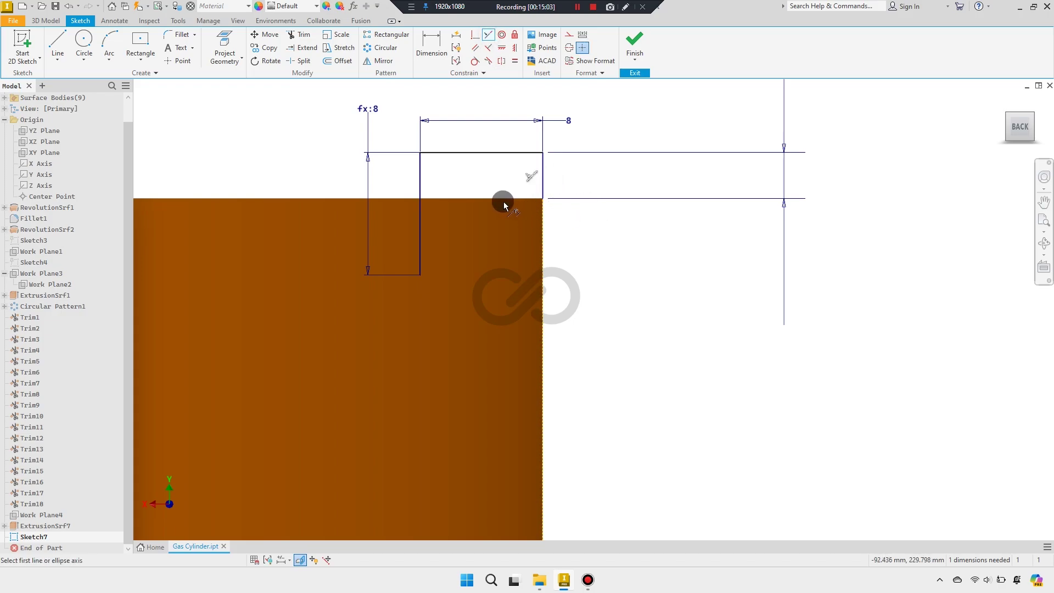
scroll(454, 190, down, 2)
scroll(469, 198, up, 1)
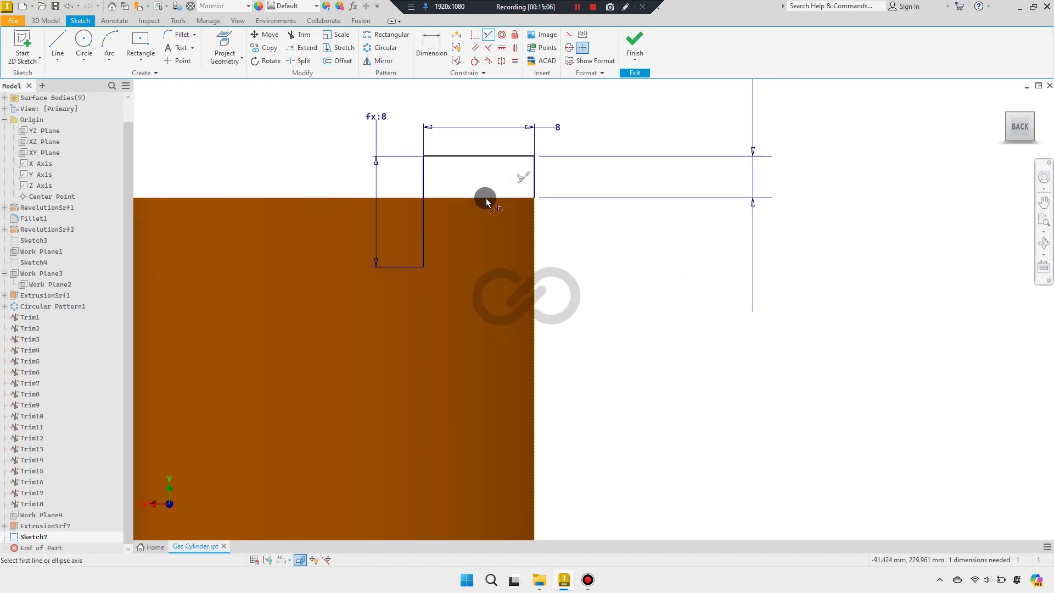
scroll(545, 219, down, 3)
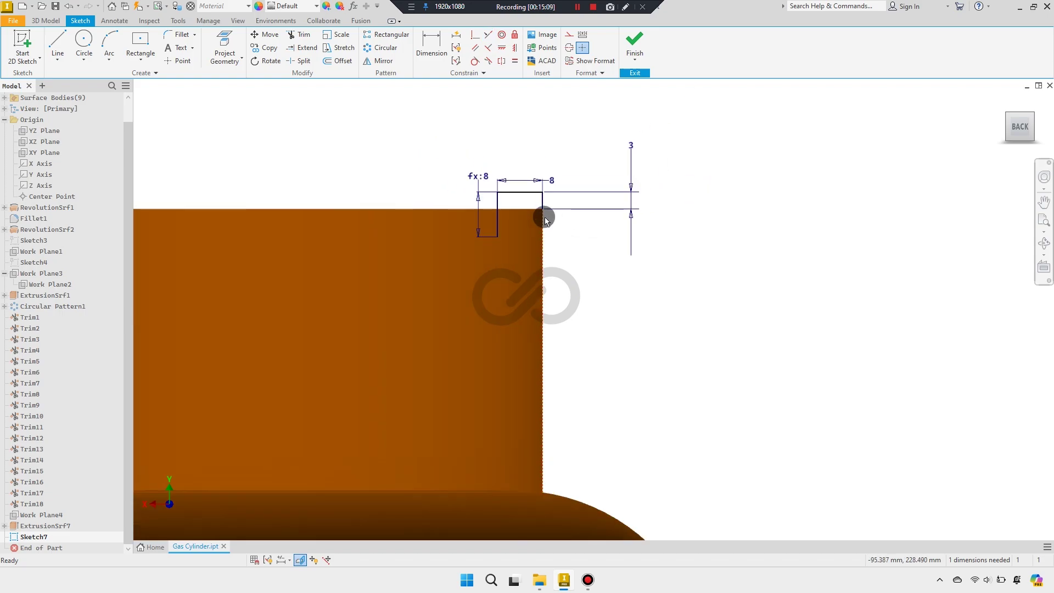
scroll(577, 201, down, 2)
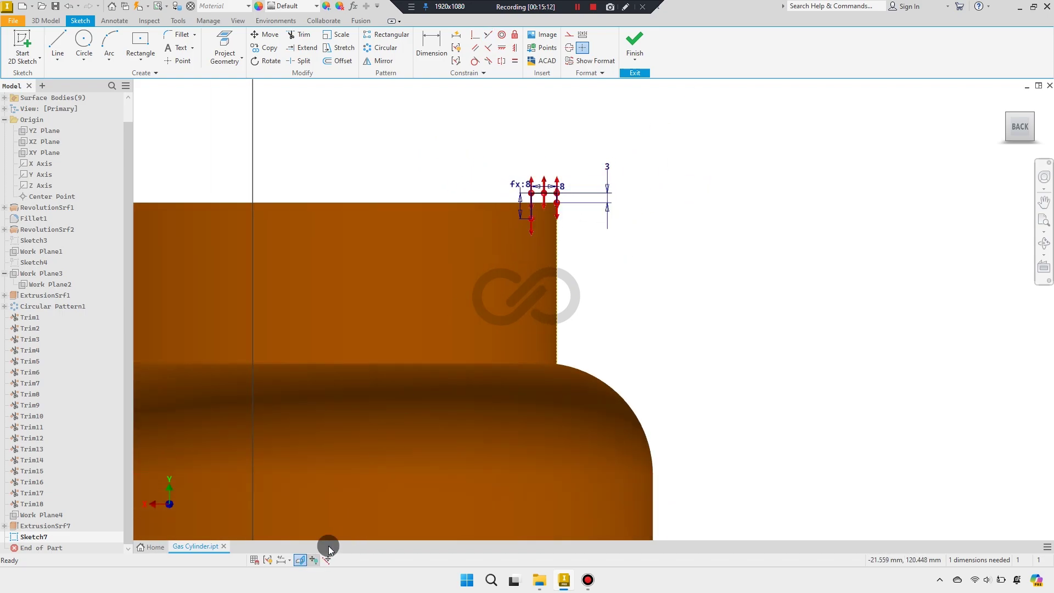
scroll(546, 201, up, 4)
drag(524, 174, 523, 160)
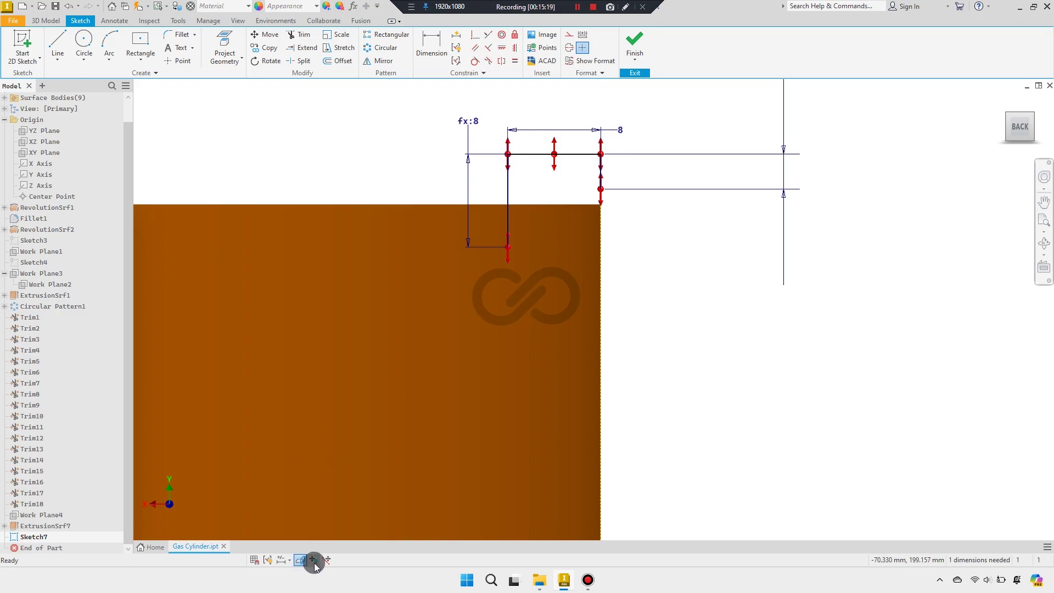
middle_drag(612, 307, 593, 324)
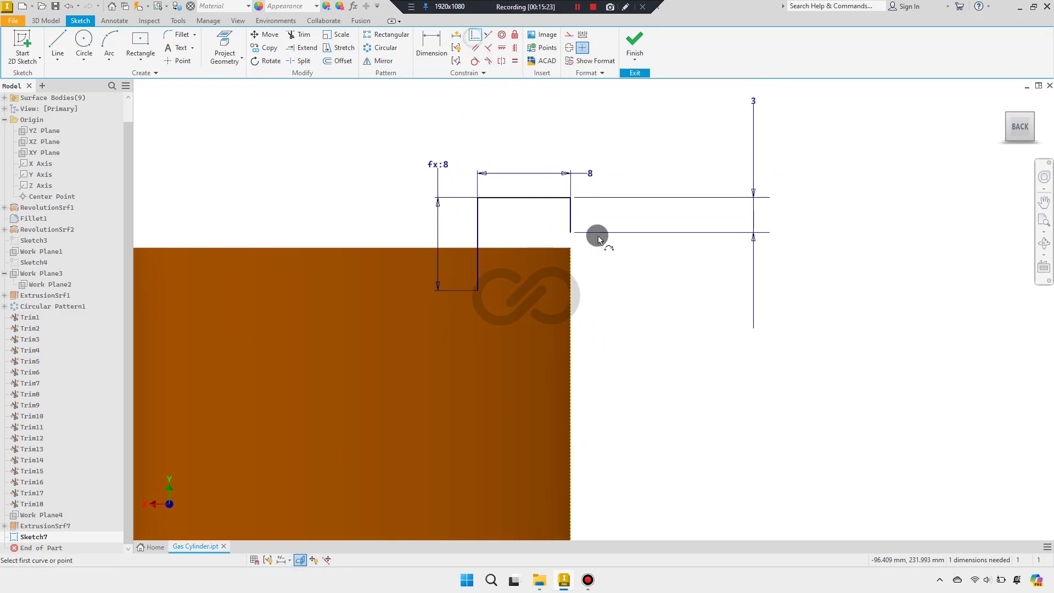
scroll(598, 240, up, 2)
Make the profile corner coincident with the neck's top corner
click(557, 252)
right_click(557, 252)
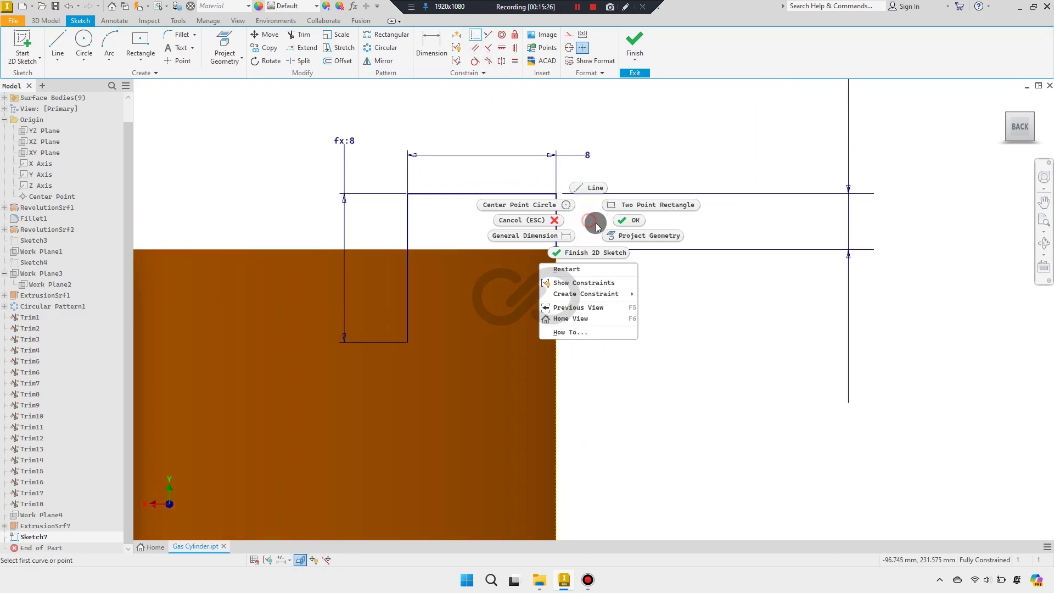
click(601, 242)
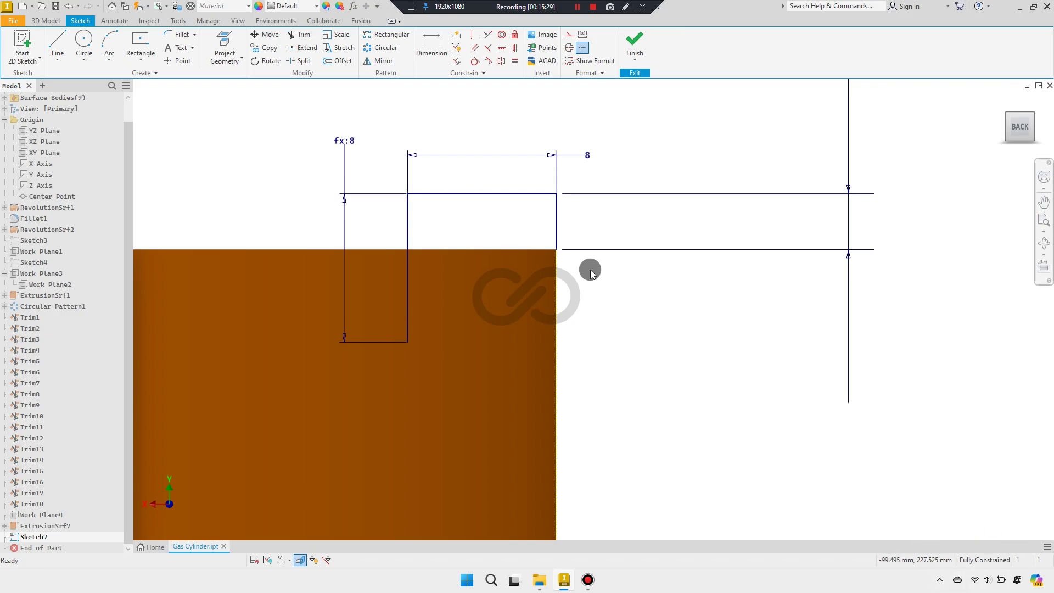
scroll(535, 213, down, 2)
scroll(508, 232, down, 6)
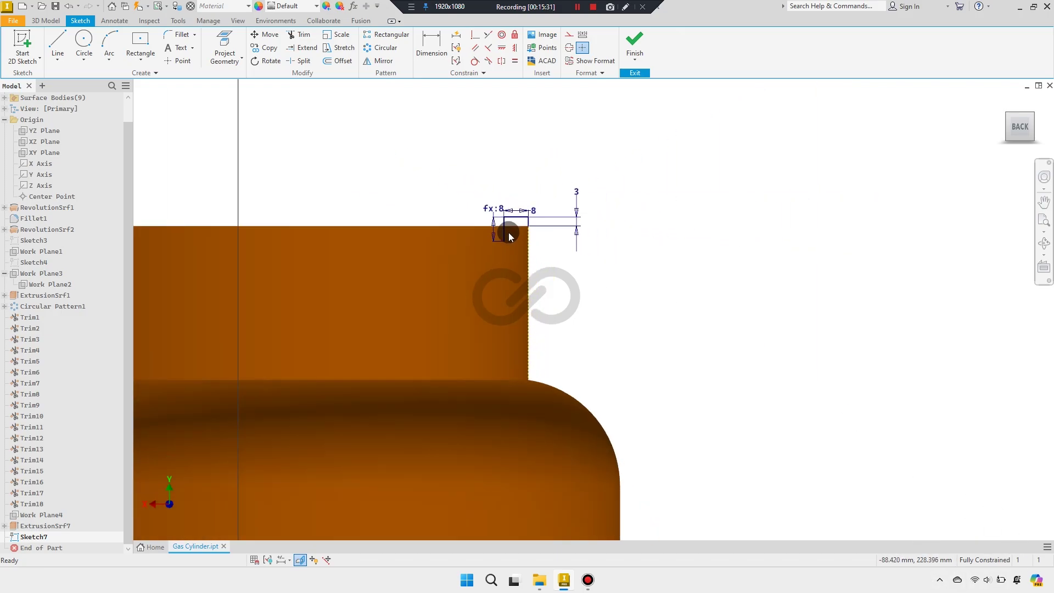
Finish Sketch7 and revolve its profile 360° about the Y Axis into RevolutionSrf3
click(632, 41)
scroll(568, 143, up, 3)
scroll(549, 148, up, 2)
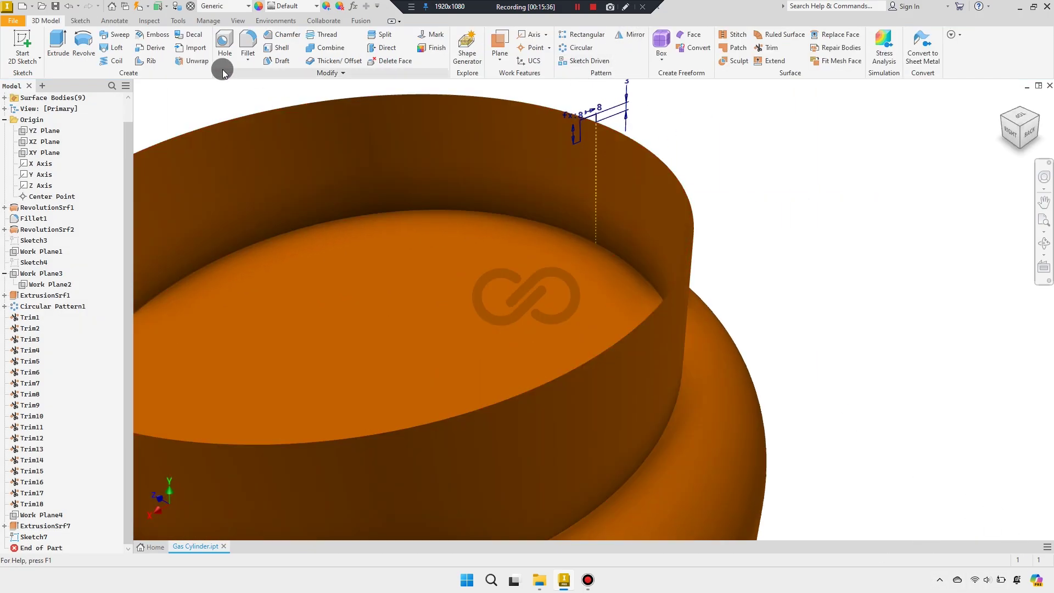
scroll(316, 101, up, 2)
middle_drag(334, 117, 388, 164)
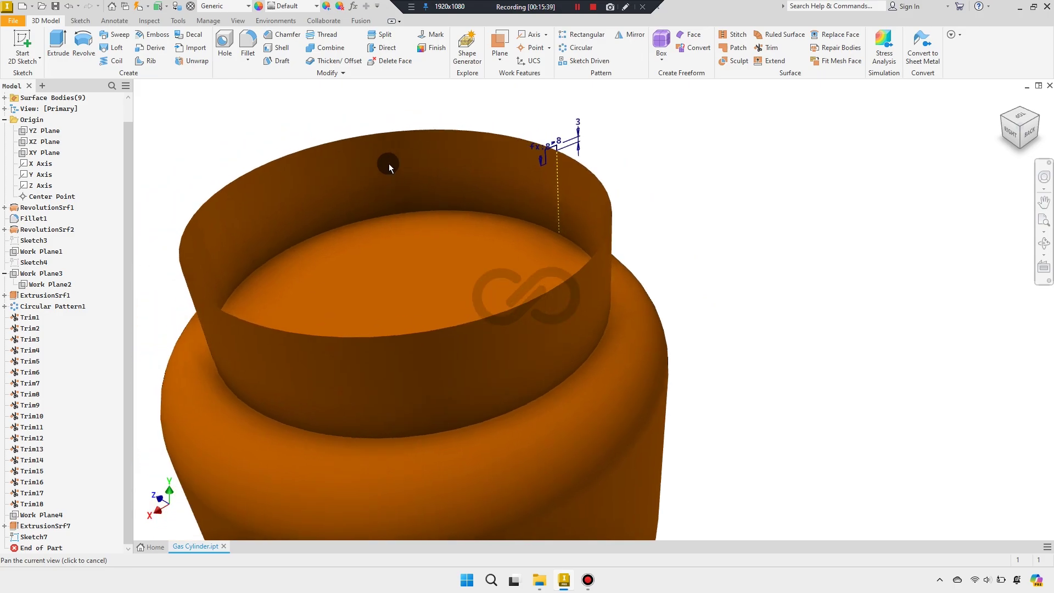
click(100, 47)
scroll(491, 112, down, 3)
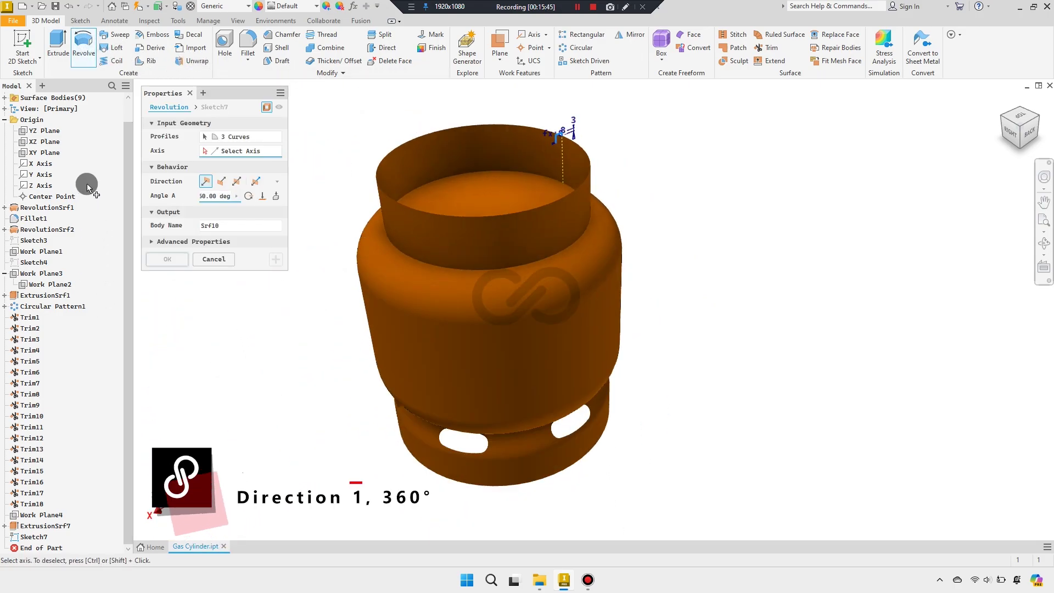
click(41, 174)
click(160, 258)
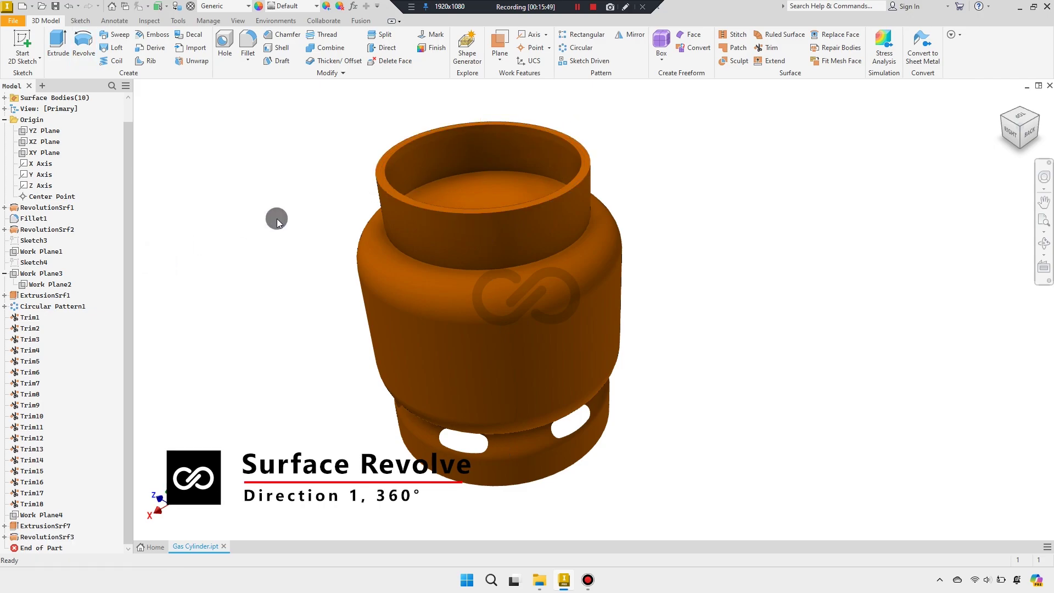
scroll(378, 200, up, 3)
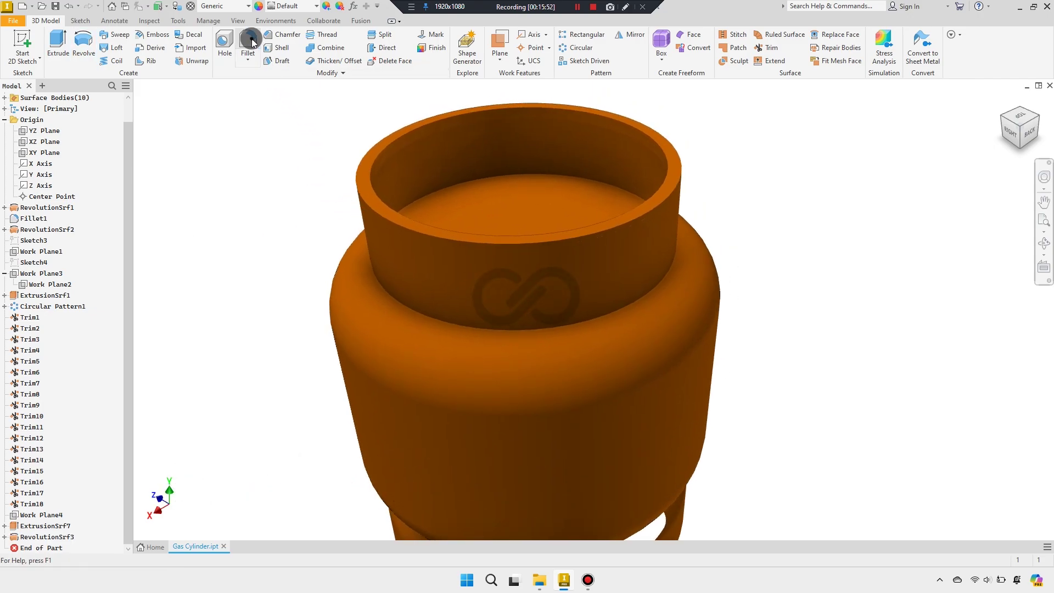
Fillet the collar's outer rim edge at 5 mm and its inner rim edge at 2 mm
click(252, 42)
text(5)
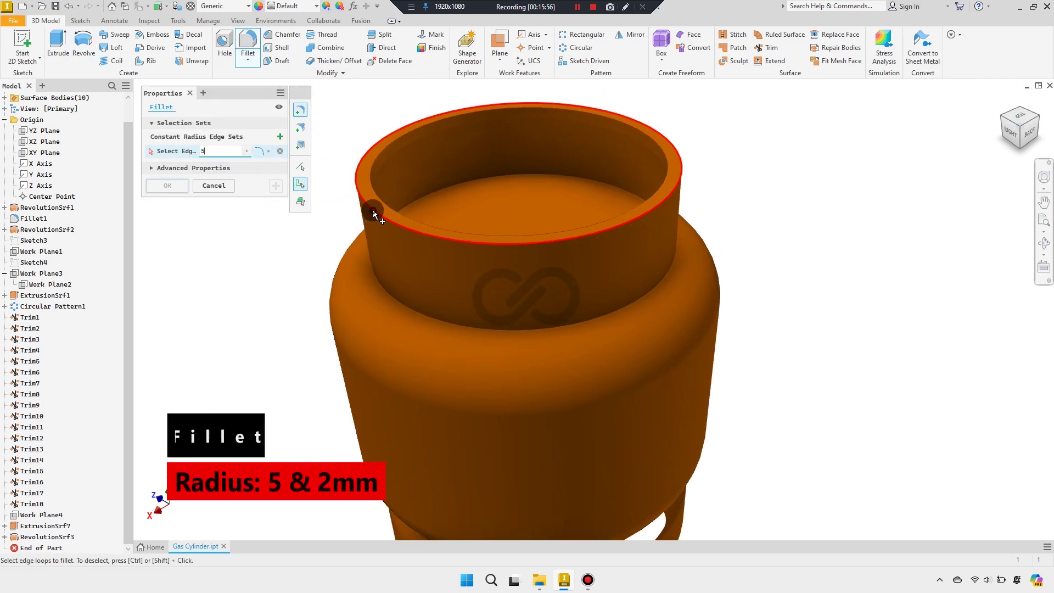
click(369, 220)
click(275, 190)
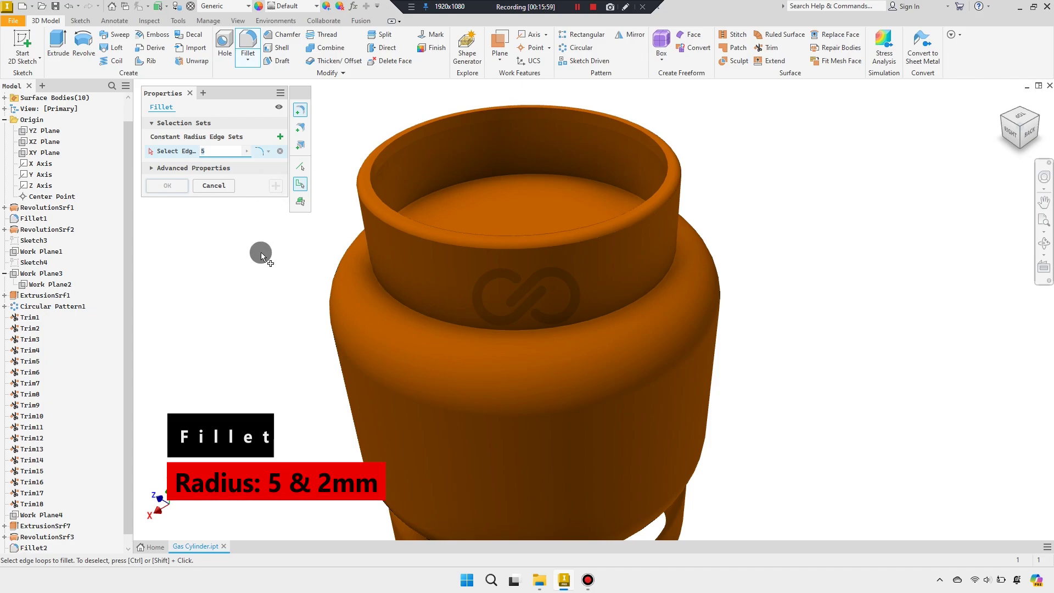
text(2)
click(375, 201)
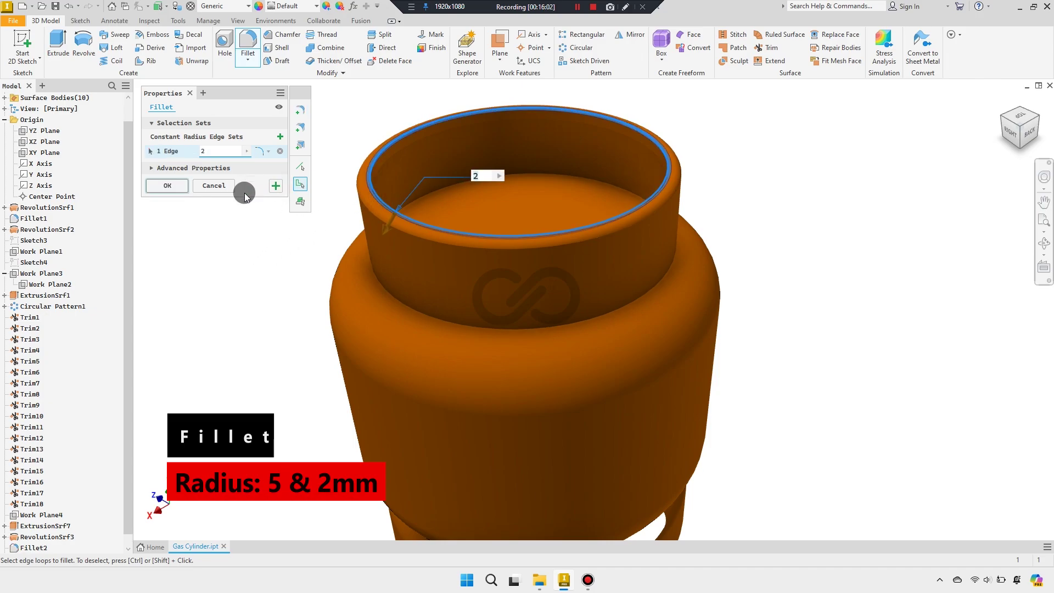
click(169, 186)
scroll(470, 172, down, 3)
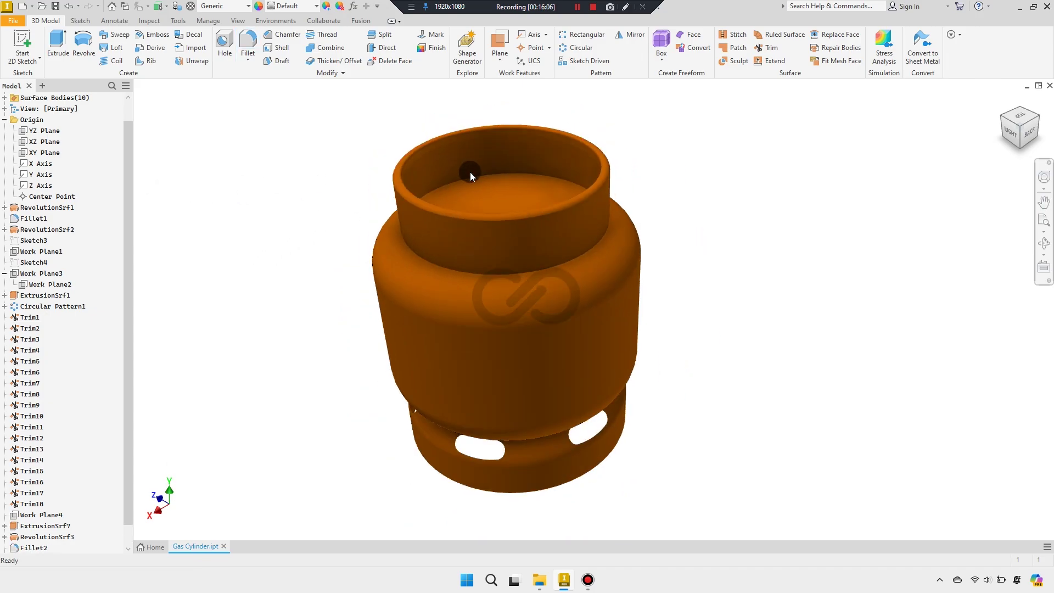
shift+middle_drag(448, 226, 472, 226)
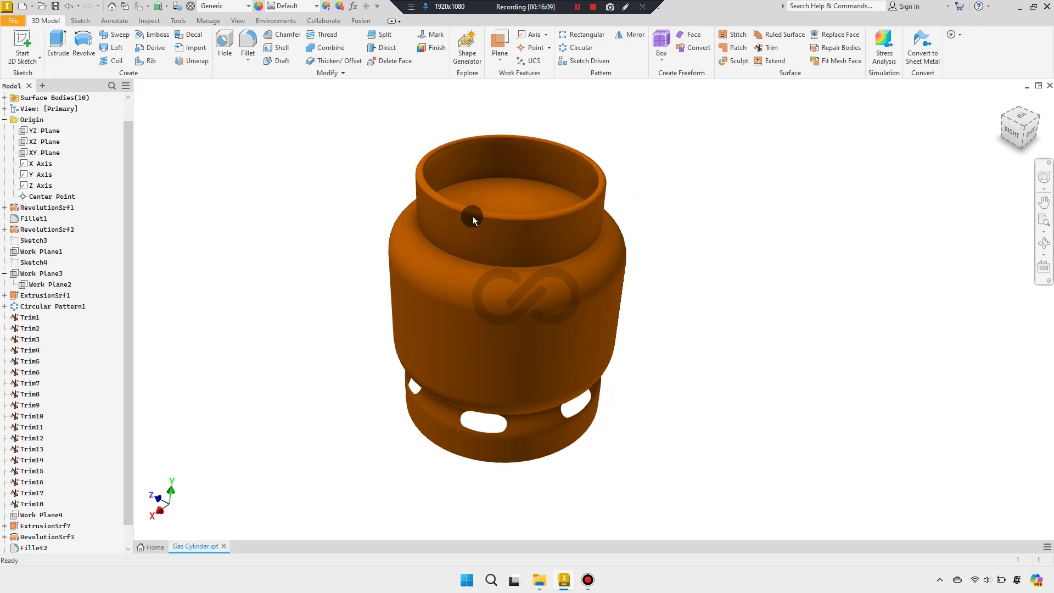
scroll(471, 226, down, 1)
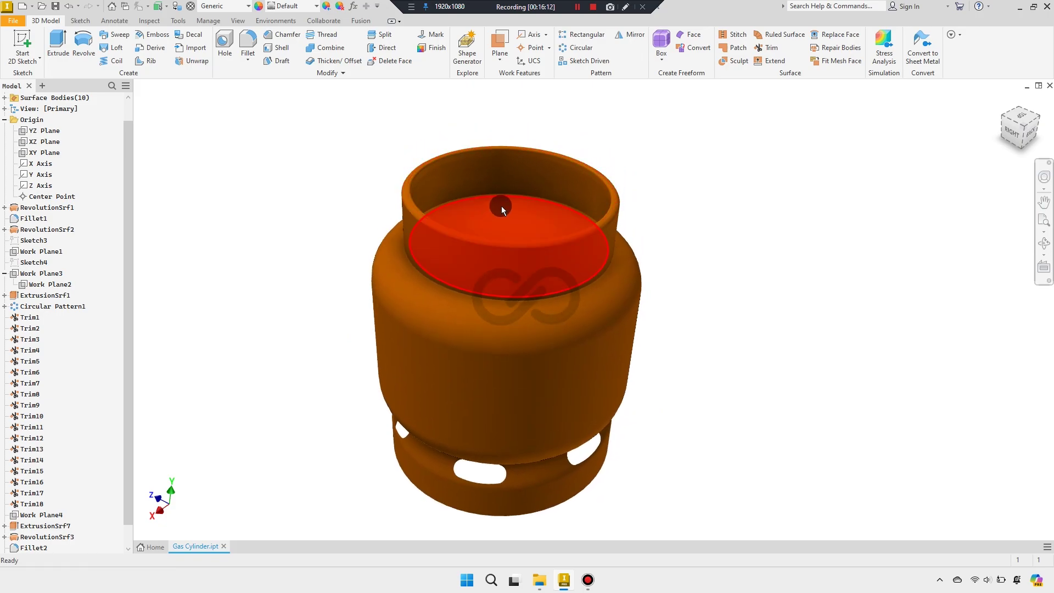
mouse_move(541, 246)
shift+middle_down()
mouse_move(504, 245)
mouse_move(502, 219)
mouse_move(507, 261)
mouse_move(527, 261)
mouse_move(509, 275)
shift+middle_up()
Thicken the five main body faces by 2 mm into a solid
click(340, 61)
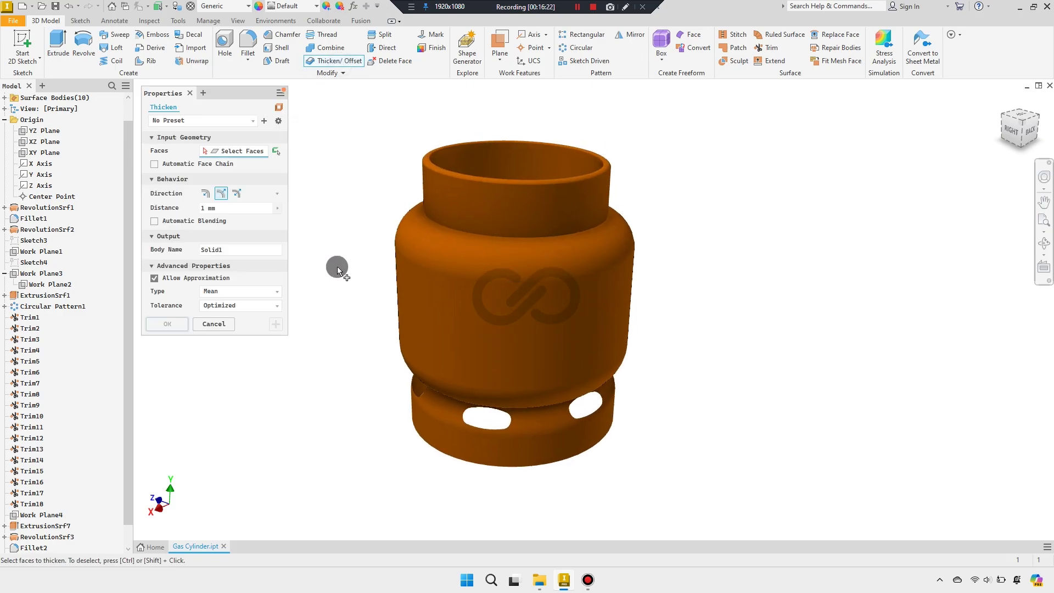
drag(675, 472, 372, 128)
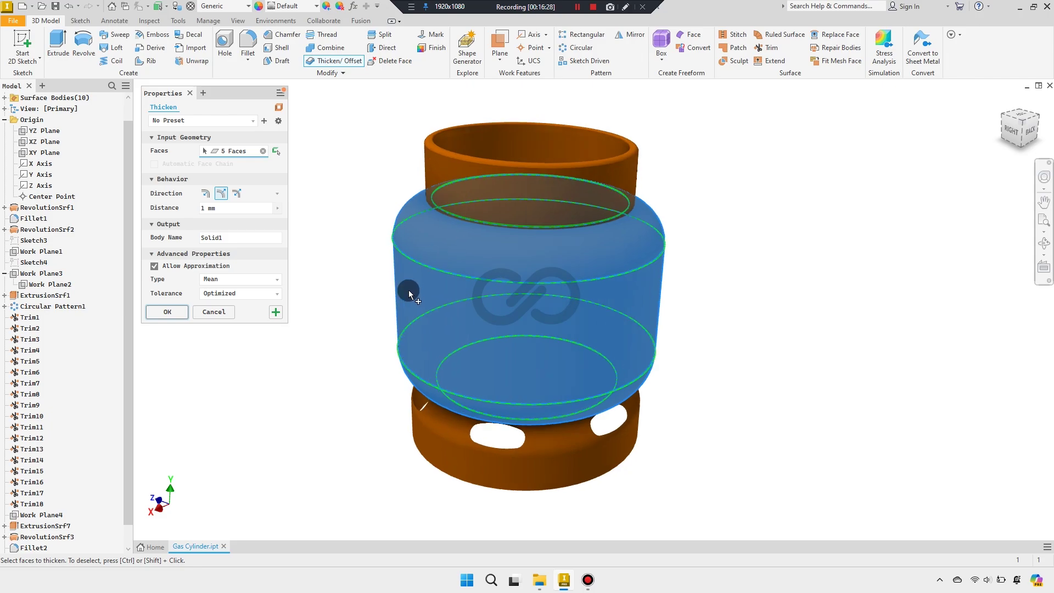
double_click(222, 207)
text(2)
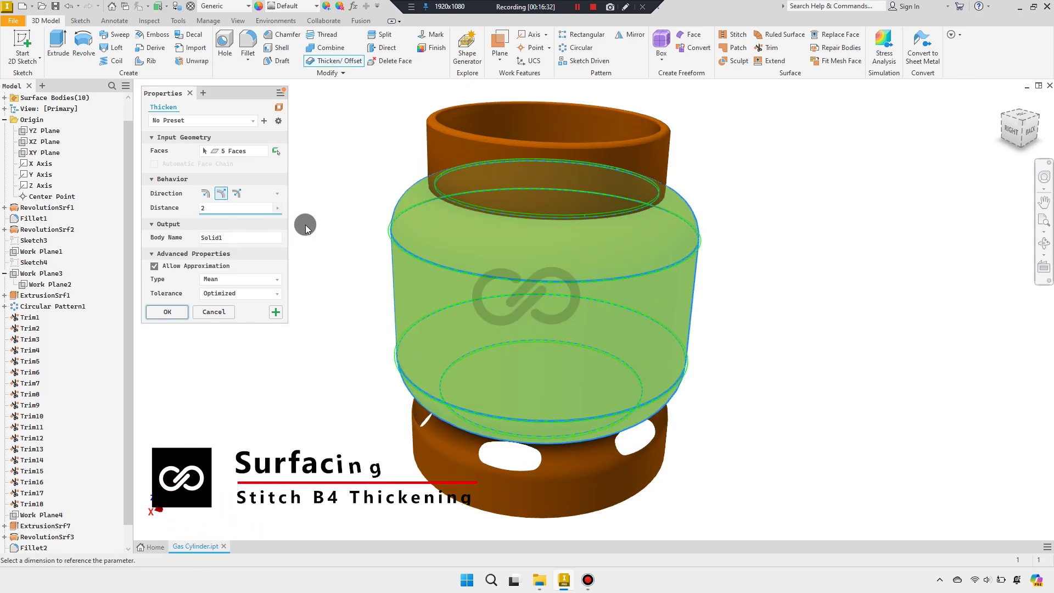
click(276, 312)
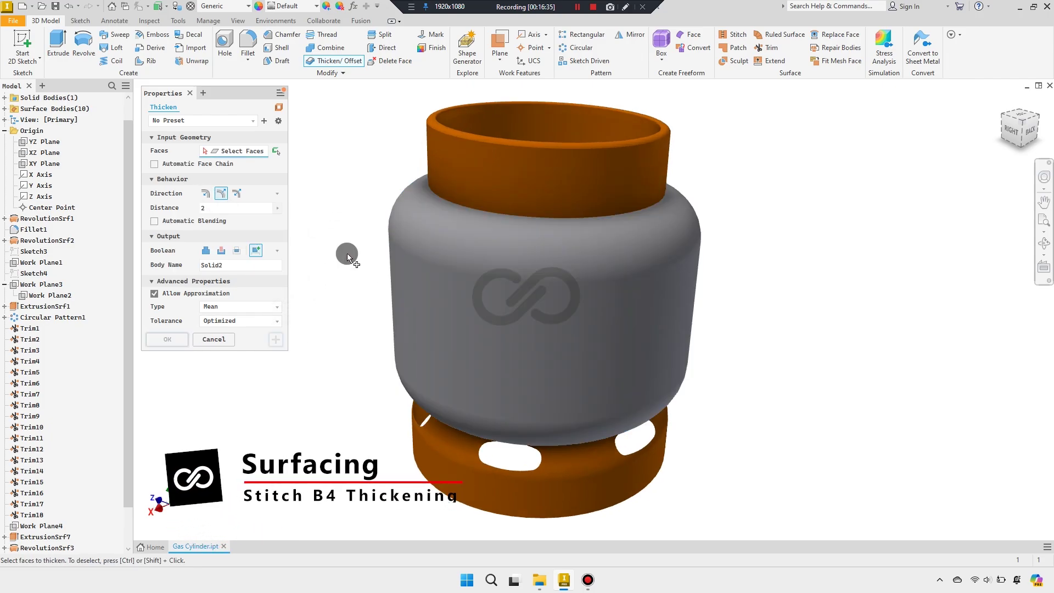
scroll(423, 413, up, 2)
drag(728, 469, 349, 324)
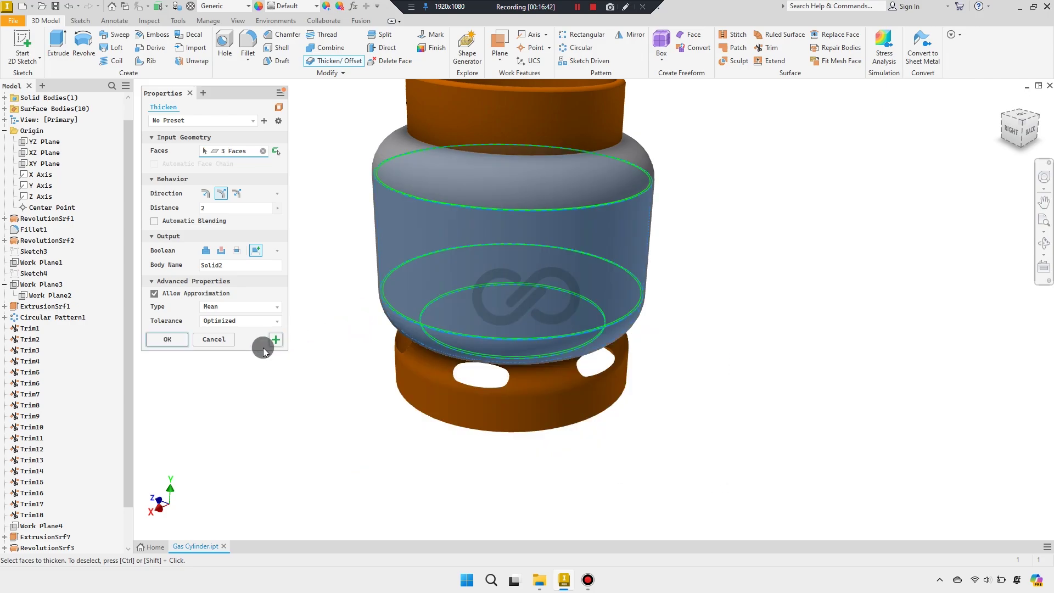
click(274, 340)
Thicken the slotted base ring faces by 2 mm, joined to the body
click(429, 390)
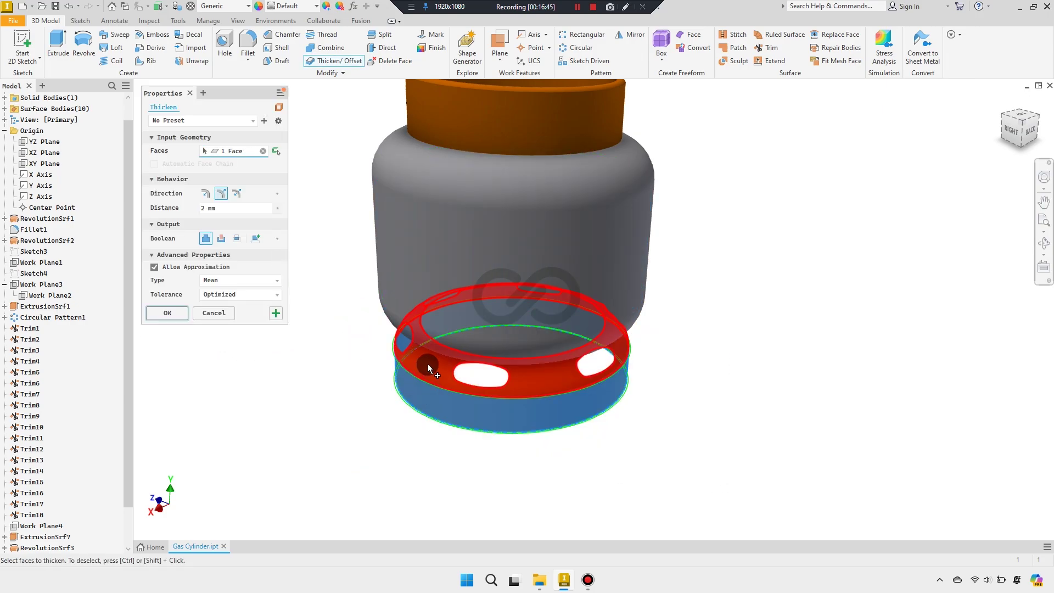
click(428, 366)
mouse_move(545, 397)
shift+middle_down()
mouse_move(543, 352)
mouse_move(512, 329)
shift+middle_up()
click(511, 330)
shift+middle_drag(352, 342, 326, 400)
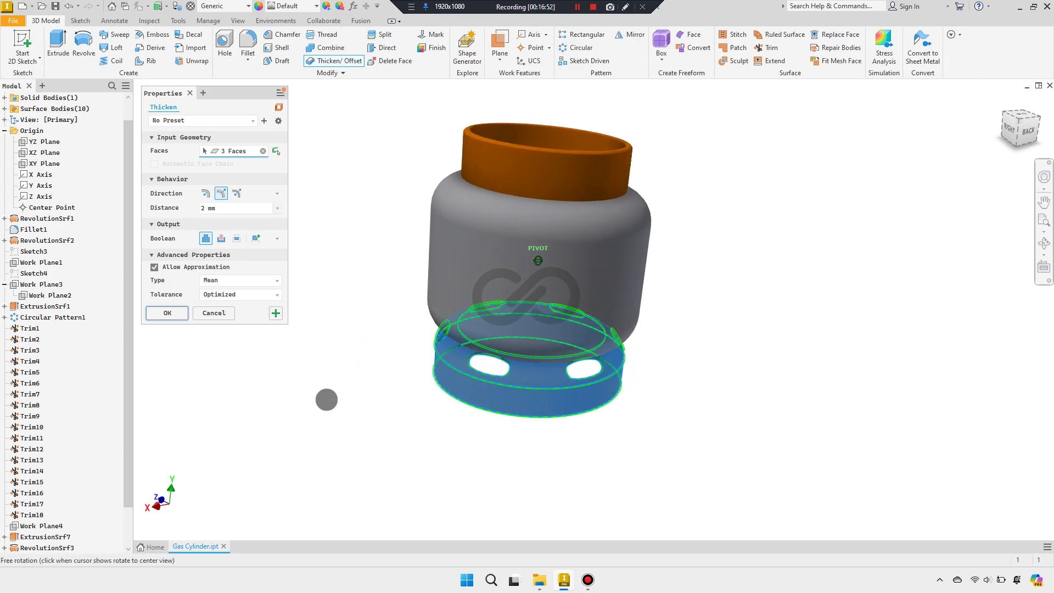
click(275, 313)
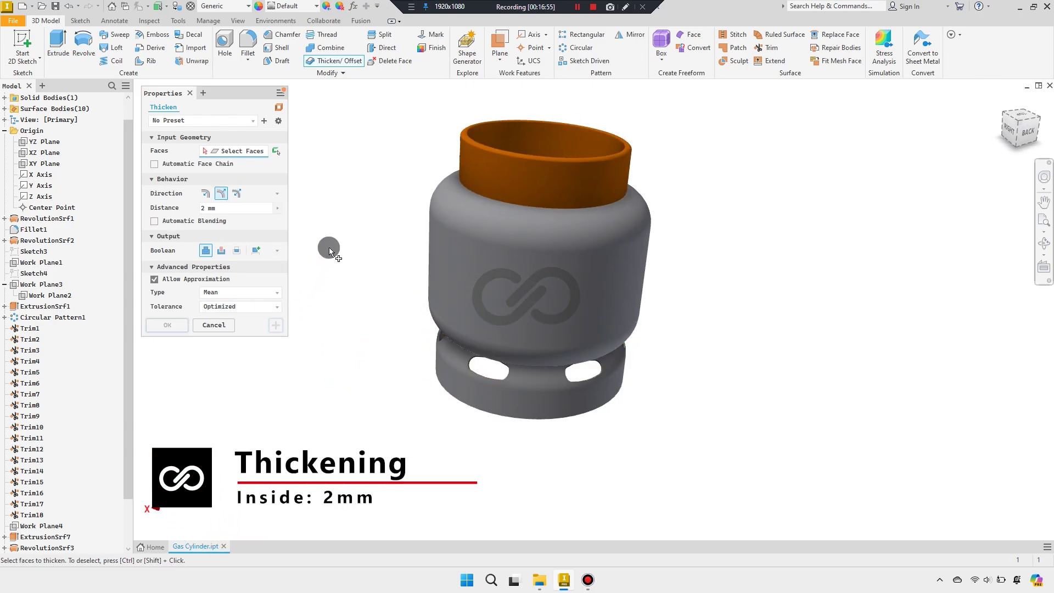
Thicken the top collar's band and remaining faces by 2 mm
scroll(439, 216, down, 1)
click(440, 215)
scroll(434, 186, down, 3)
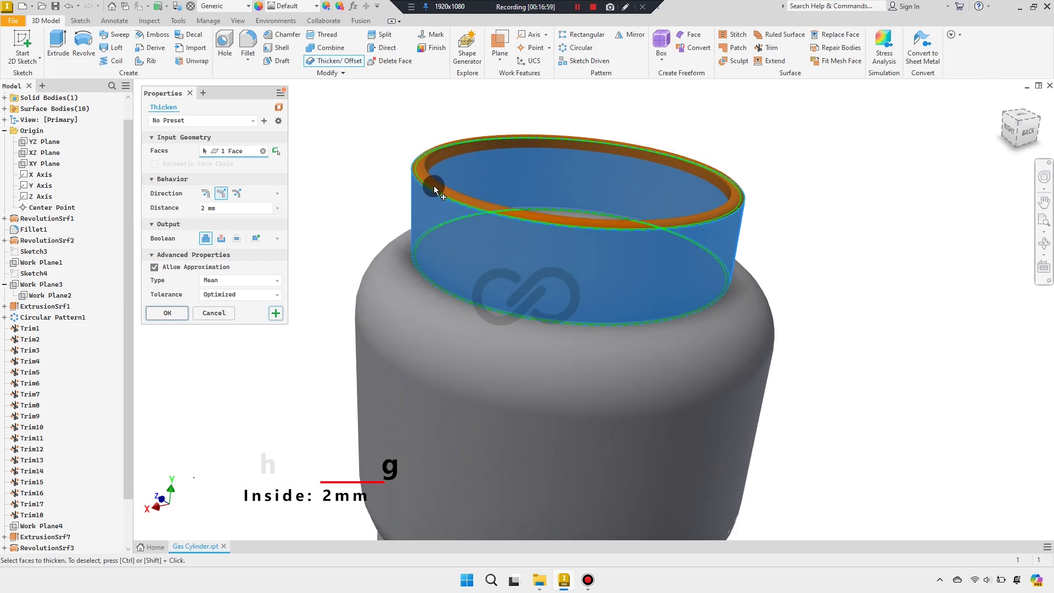
scroll(423, 203, down, 3)
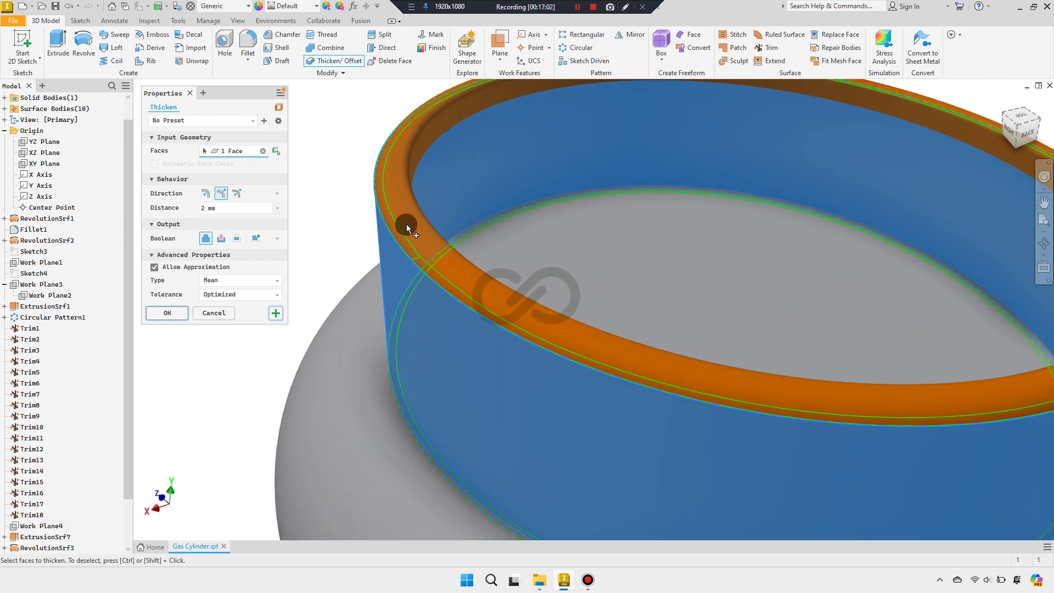
scroll(413, 225, up, 3)
scroll(423, 227, down, 3)
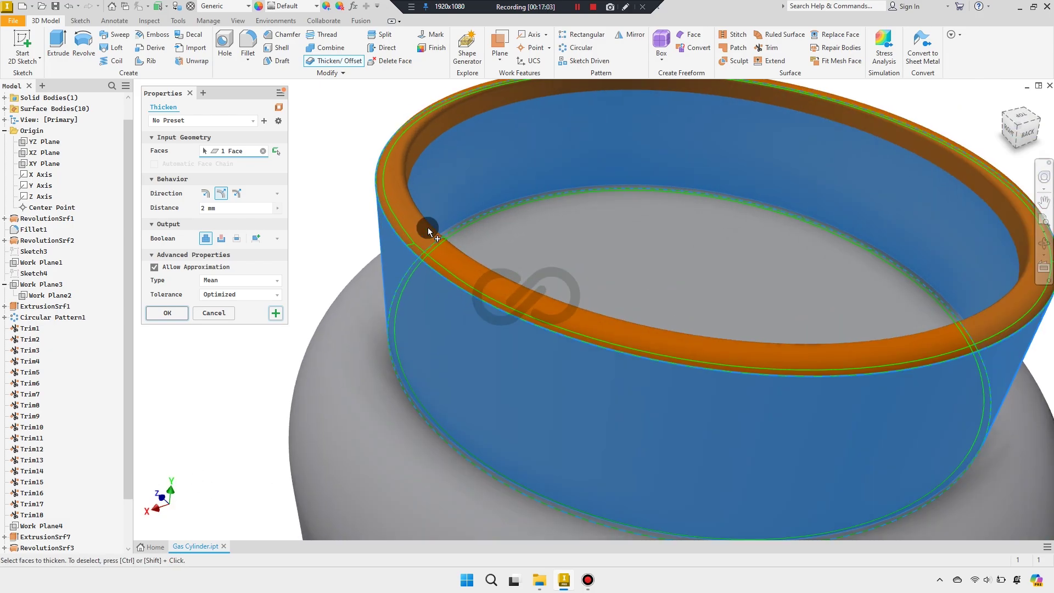
click(279, 313)
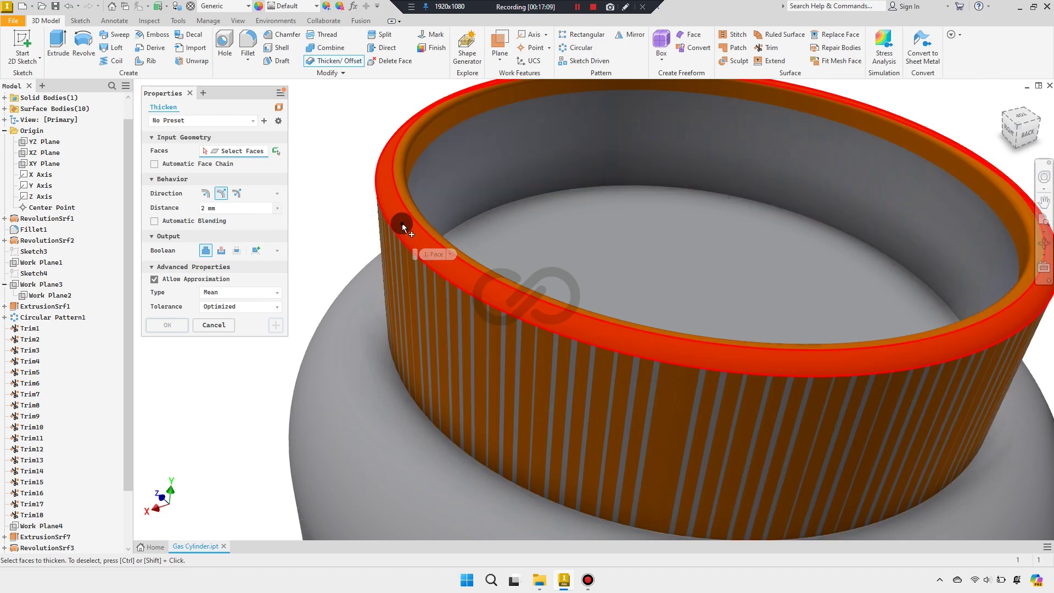
click(403, 224)
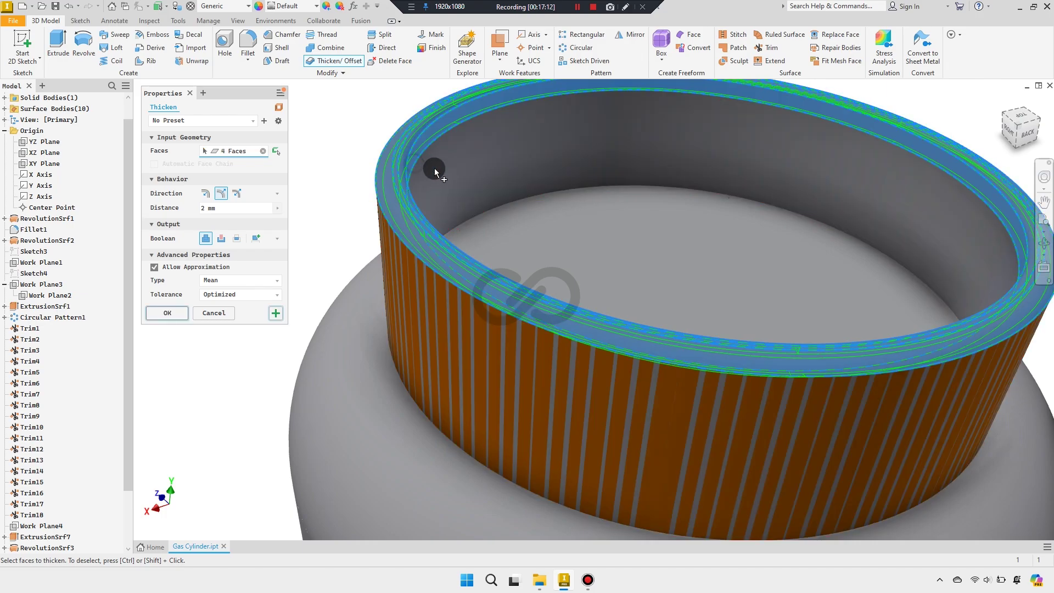
scroll(373, 191, up, 2)
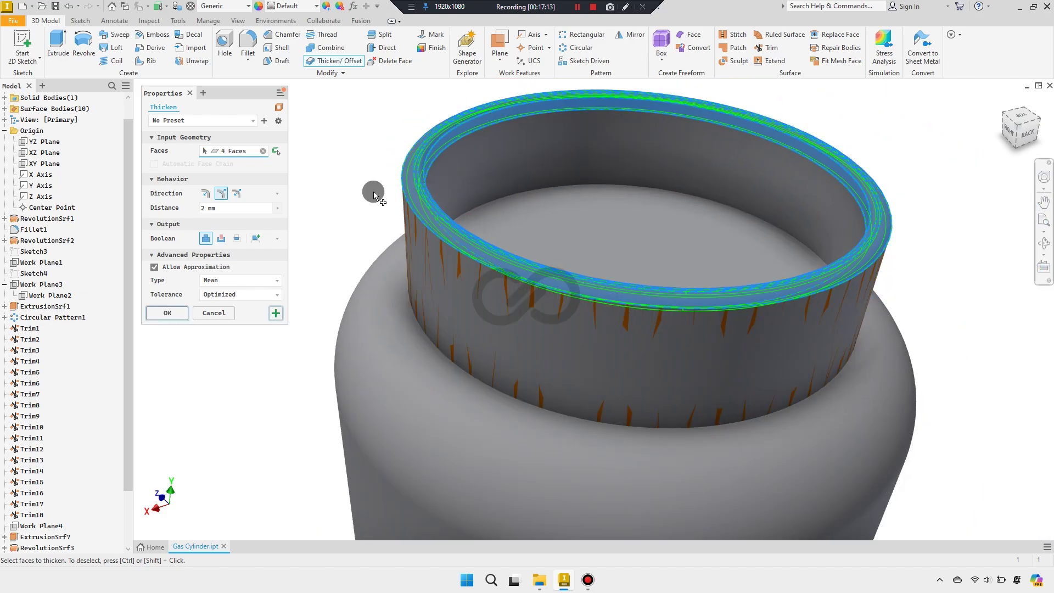
click(170, 313)
Orbit and switch to standard views to inspect the thickened top collar
scroll(370, 216, up, 2)
shift+middle_drag(390, 281, 398, 272)
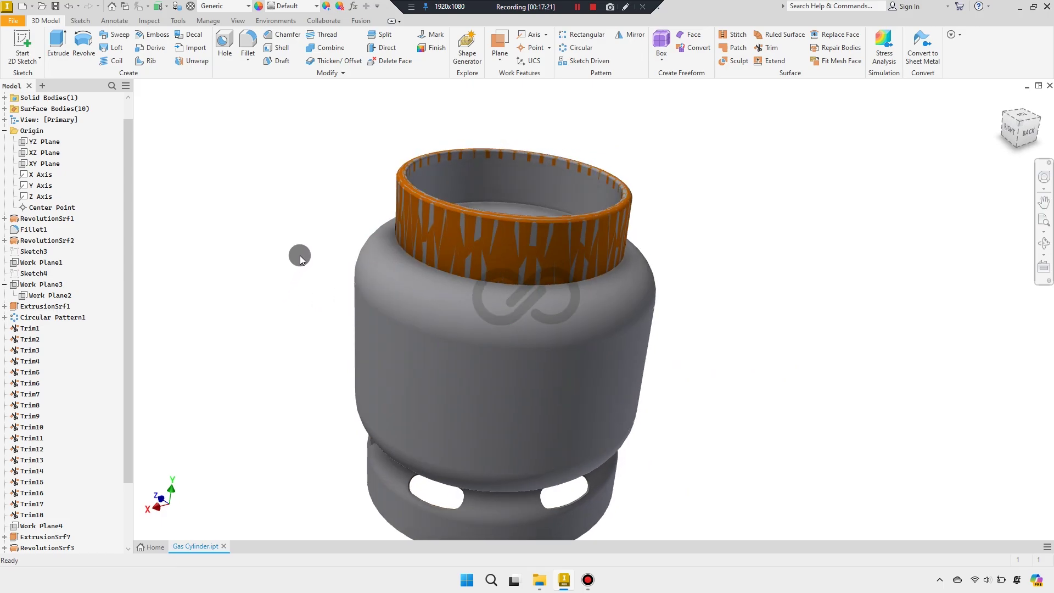
scroll(396, 259, down, 3)
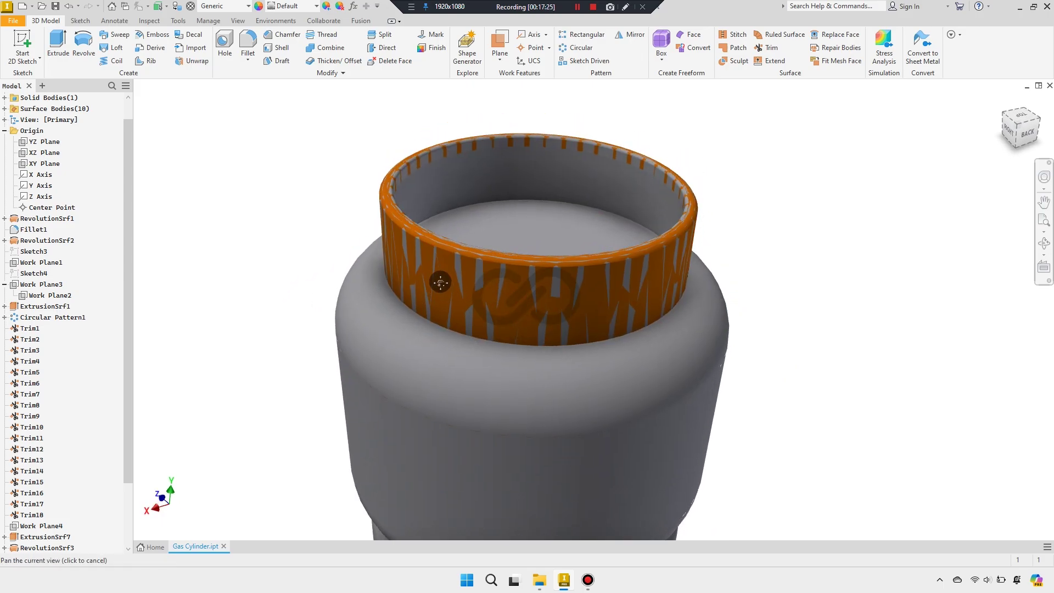
scroll(457, 266, down, 2)
mouse_move(456, 266)
middle_down()
mouse_move(432, 279)
mouse_move(435, 292)
middle_up()
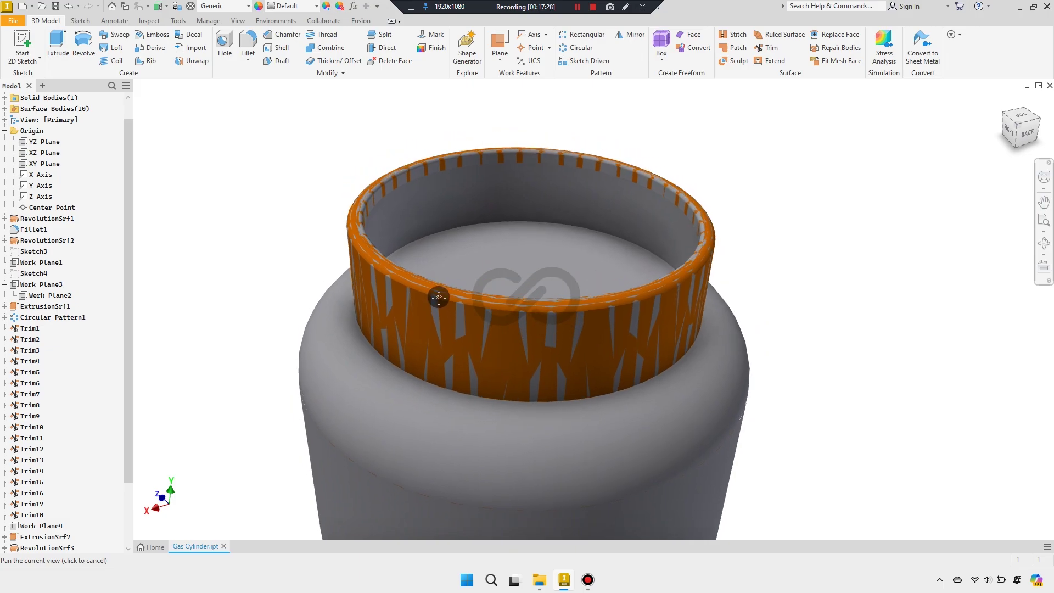
scroll(440, 259, up, 1)
scroll(549, 208, up, 2)
click(1017, 134)
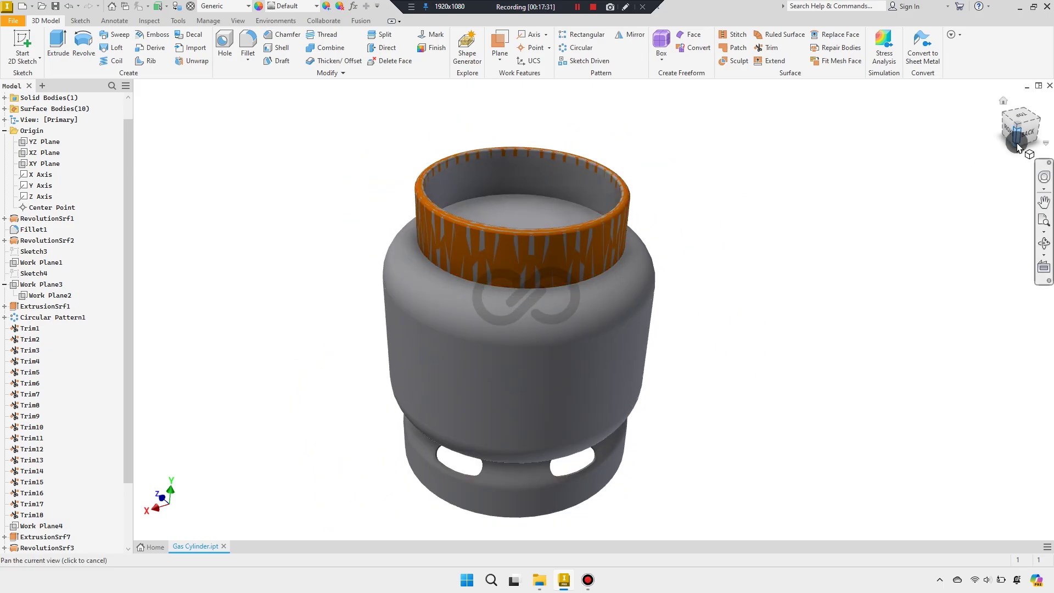
click(1043, 132)
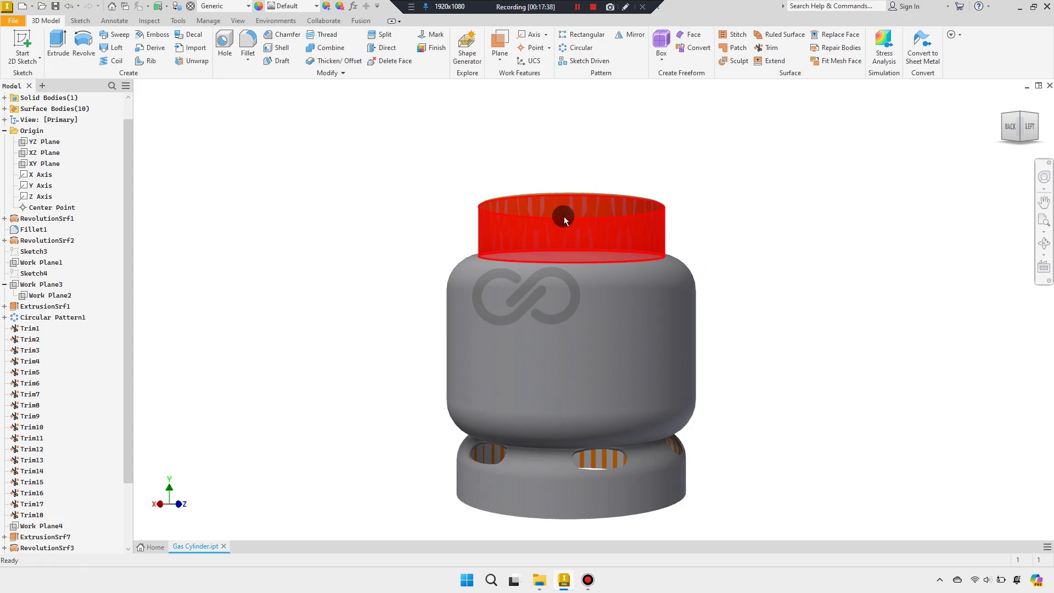
shift+middle_drag(570, 258, 579, 278)
scroll(575, 247, down, 2)
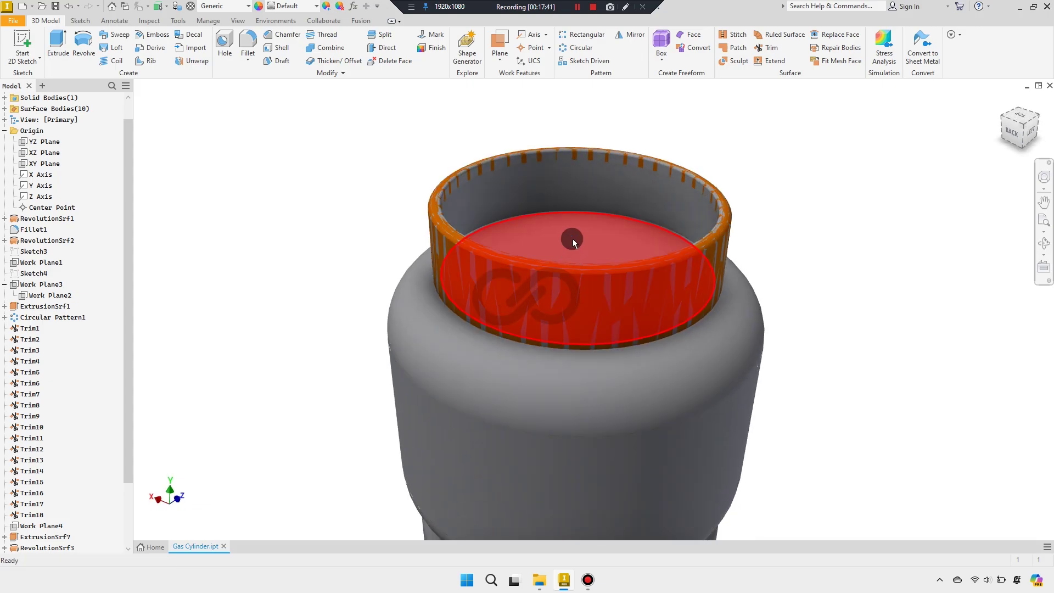
scroll(572, 239, up, 3)
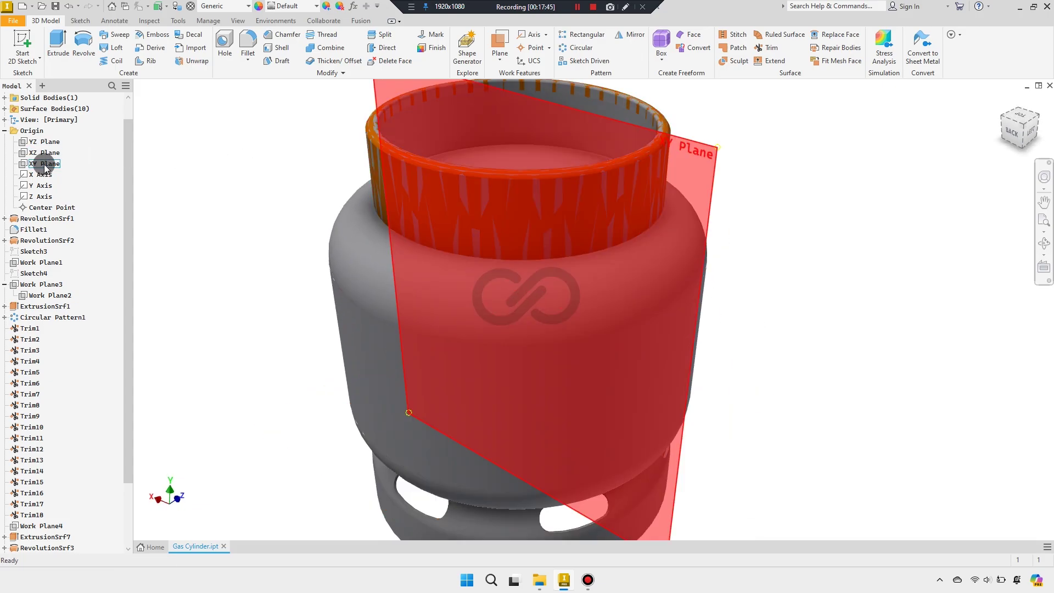
Start a sketch on the XY Plane, sliced, and draw a 65 × 25 centre-point rectangle
click(46, 152)
key(s)
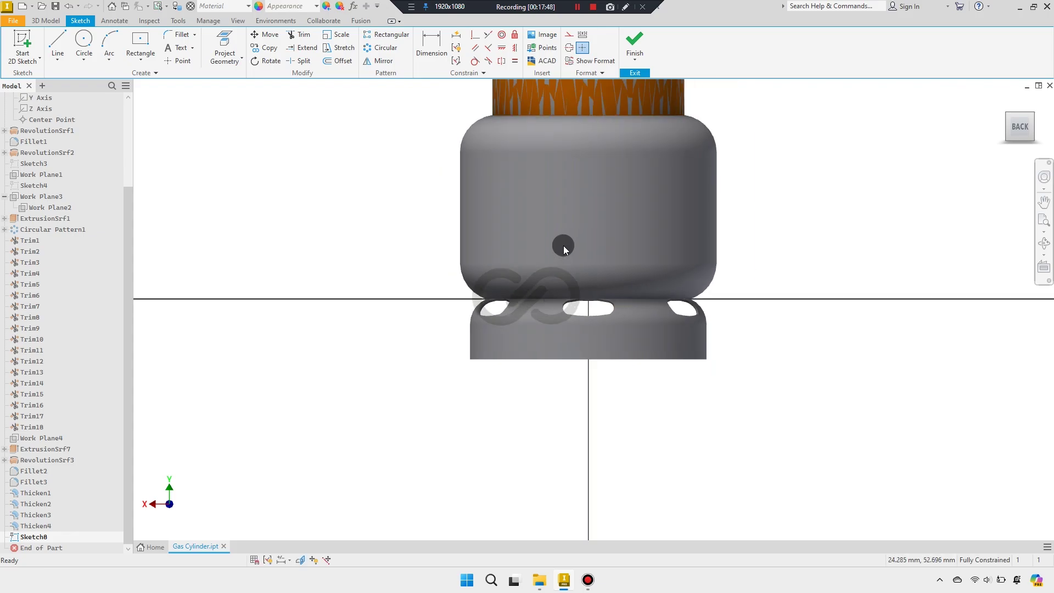
click(306, 560)
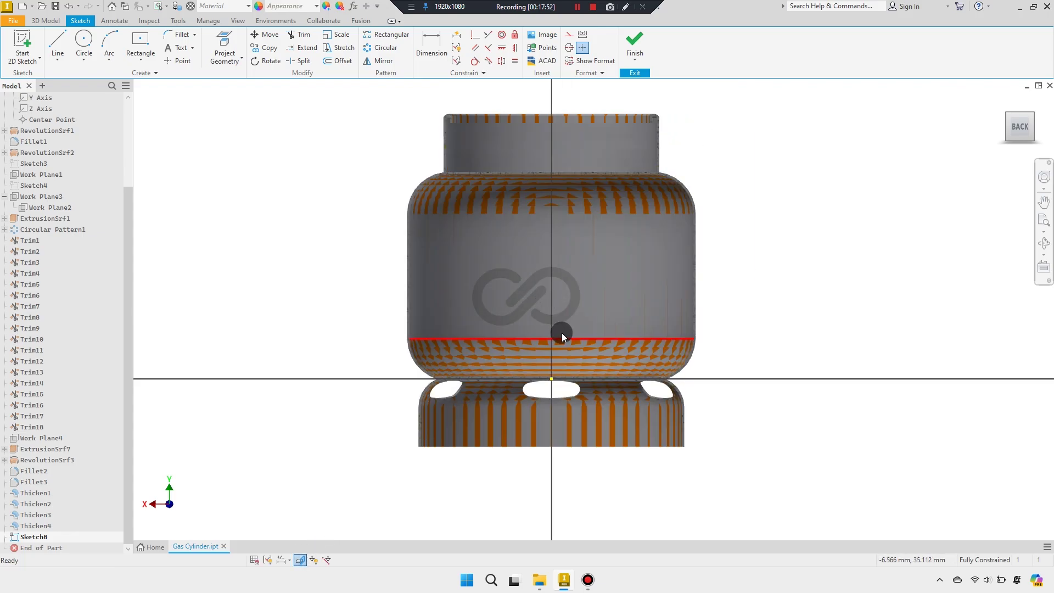
click(142, 42)
scroll(393, 115, up, 1)
click(492, 177)
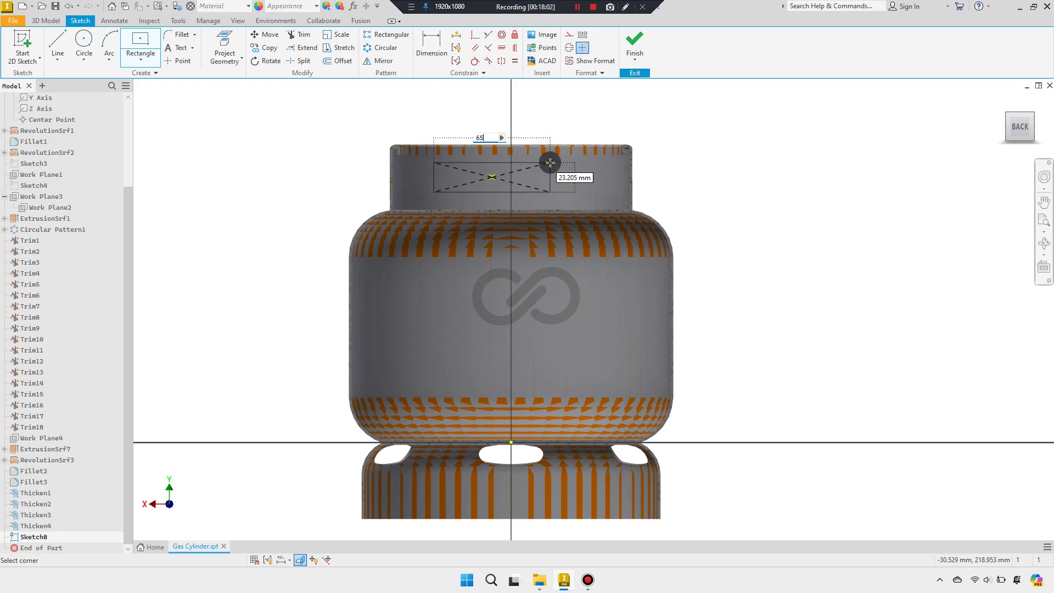
text(25)
key(Return)
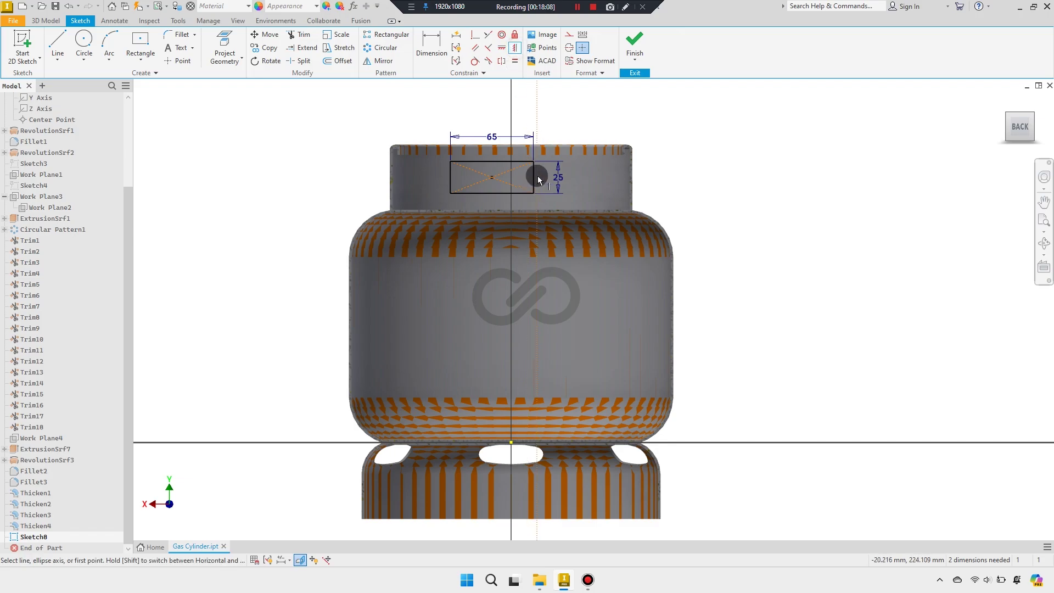
Constrain the rectangle centre vertically to the origin, dimension it 190 mm up, and finish
click(492, 176)
click(525, 437)
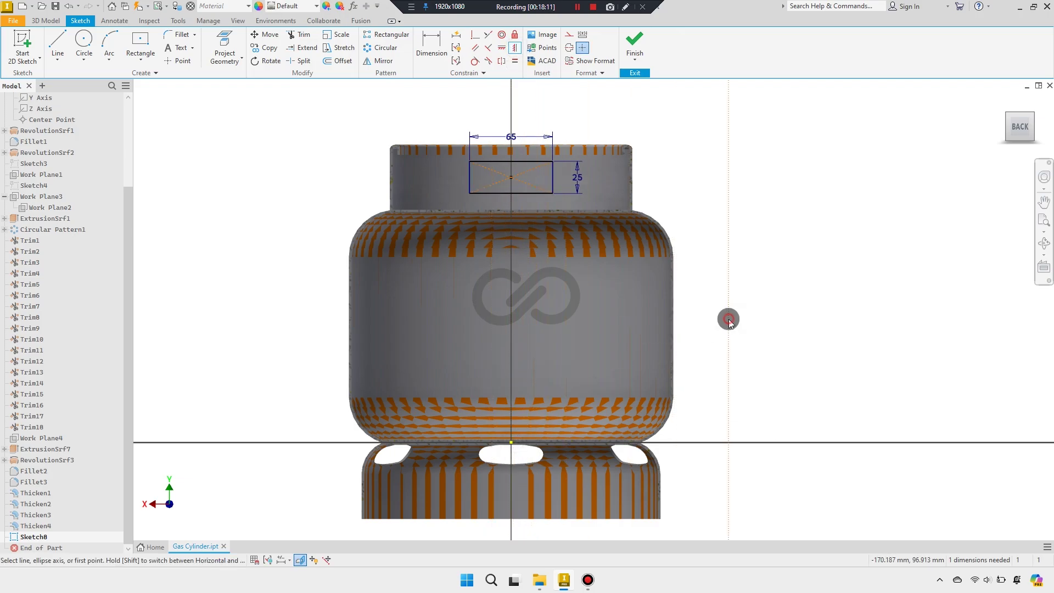
click(728, 320)
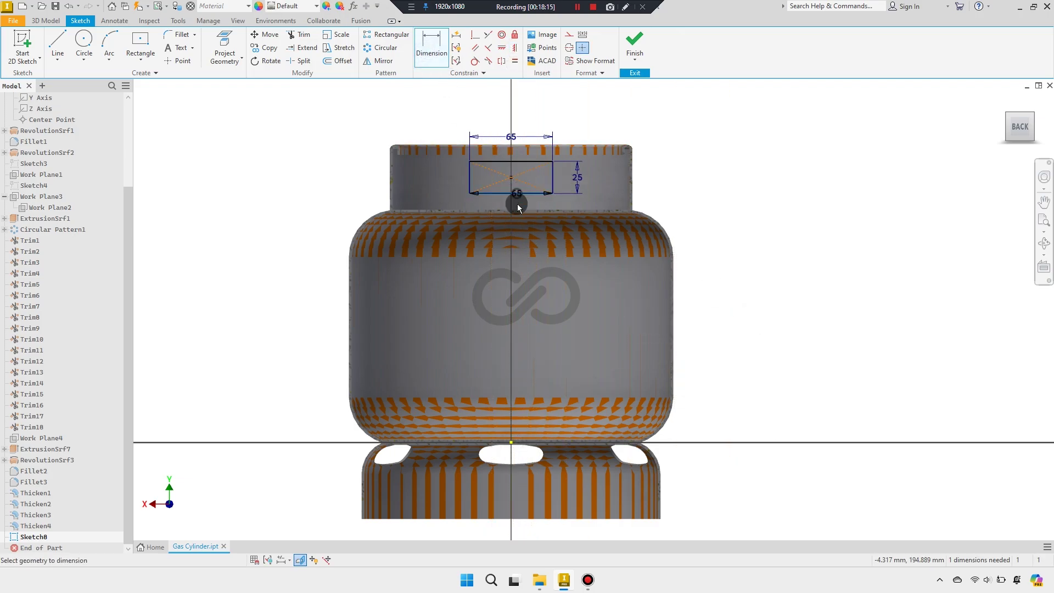
click(795, 249)
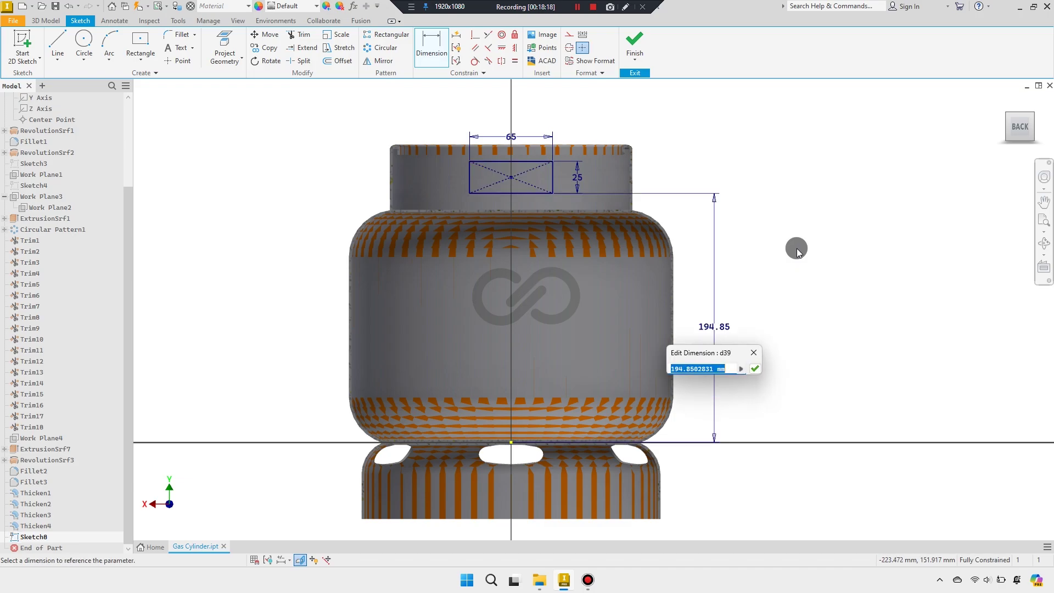
text(190)
key(Return)
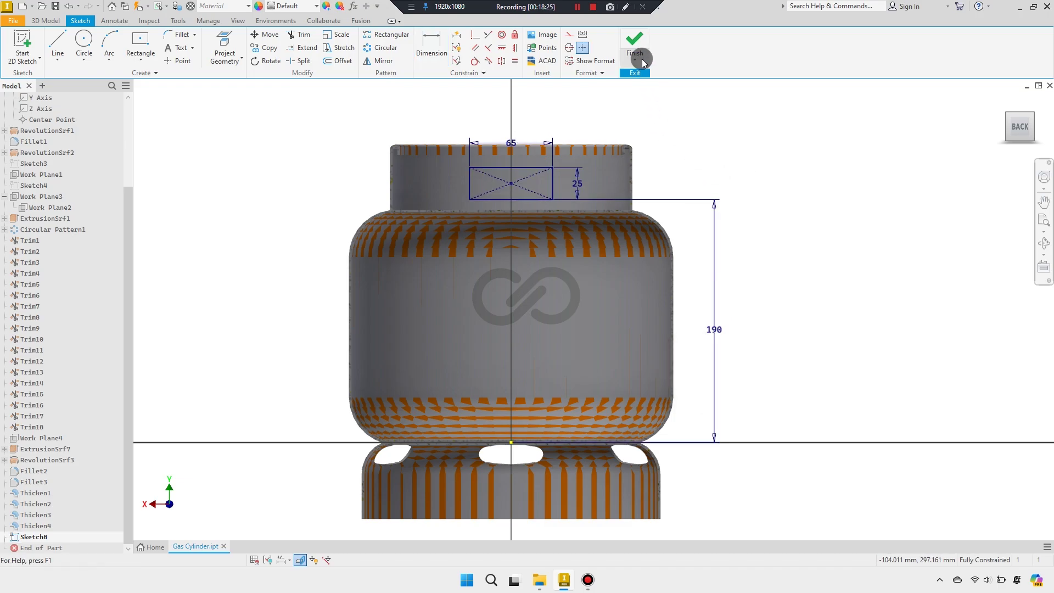
click(636, 41)
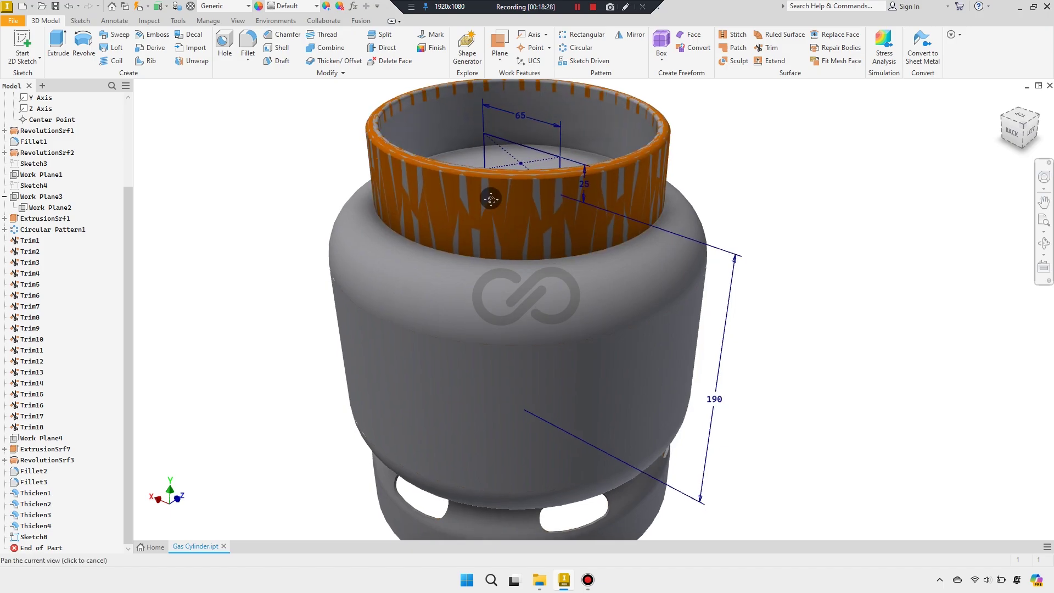
Extrude-cut the Sketch8 rectangle symmetrically, To Next, through the collar wall
shift+middle_drag(489, 196, 498, 222)
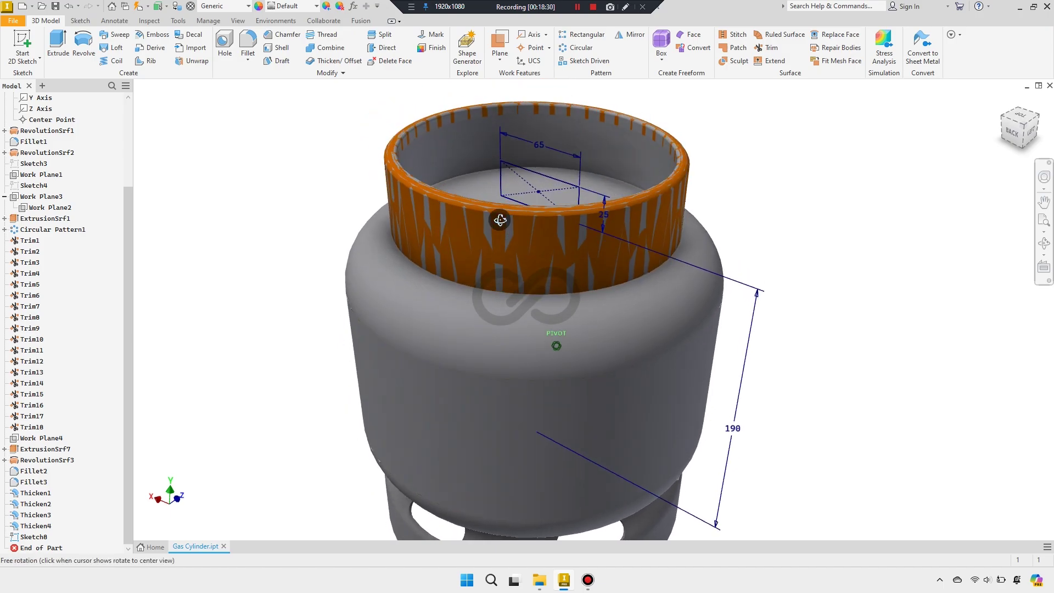
click(61, 49)
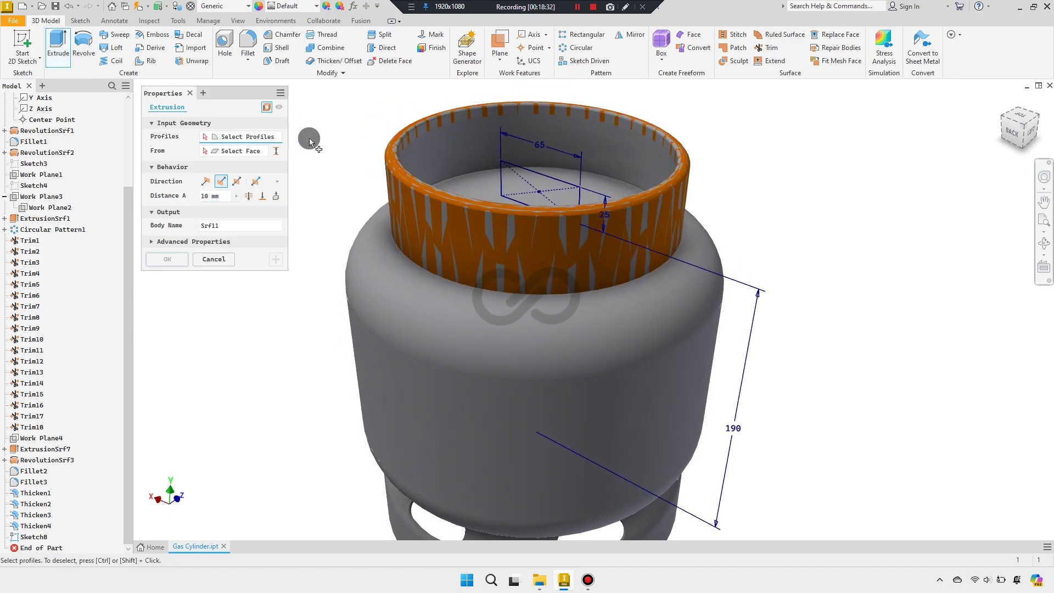
click(508, 172)
click(221, 225)
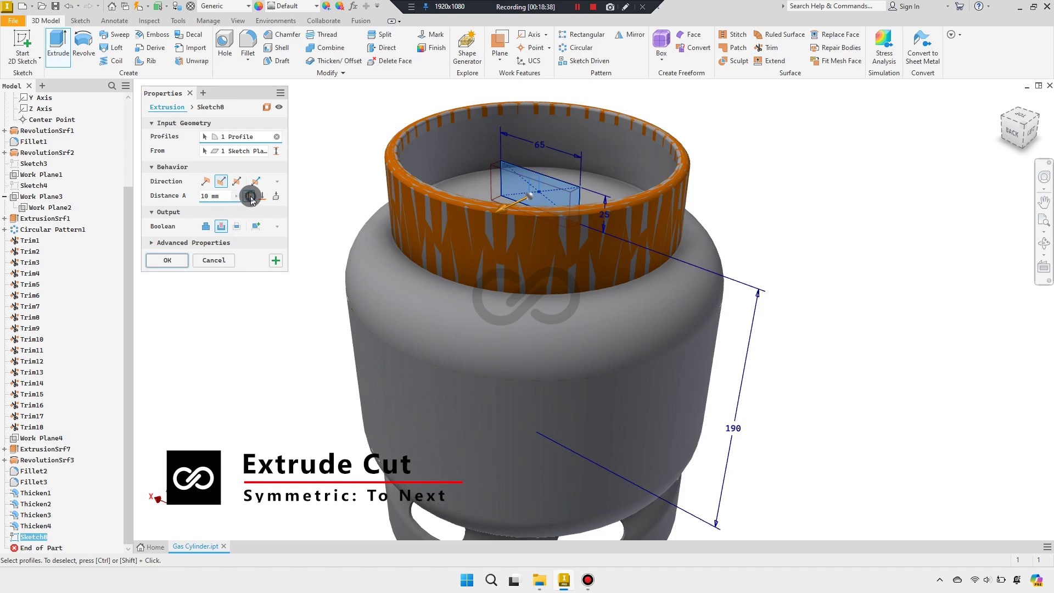
click(249, 196)
click(236, 182)
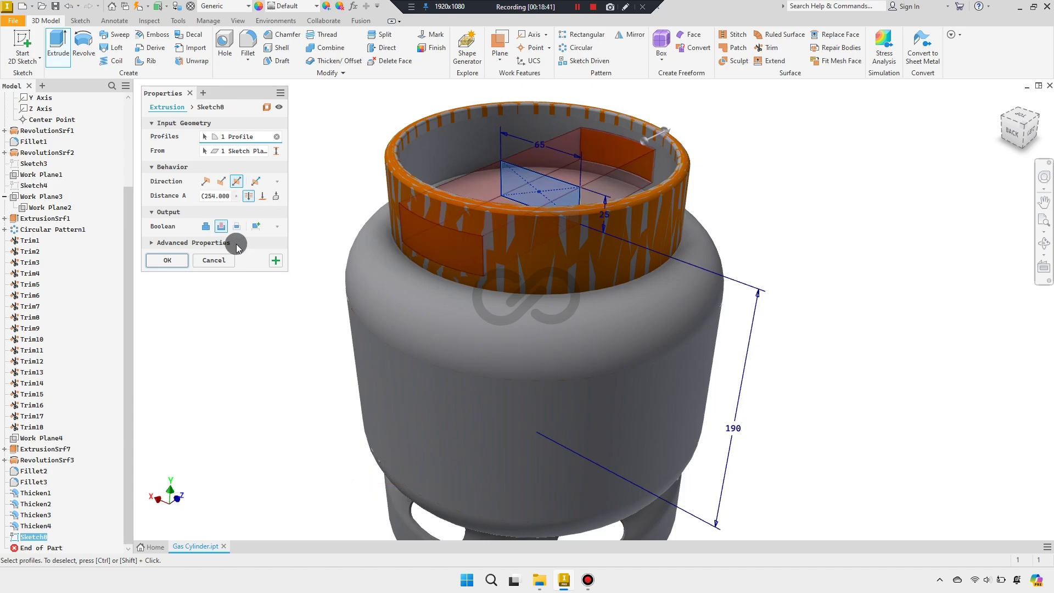
click(168, 260)
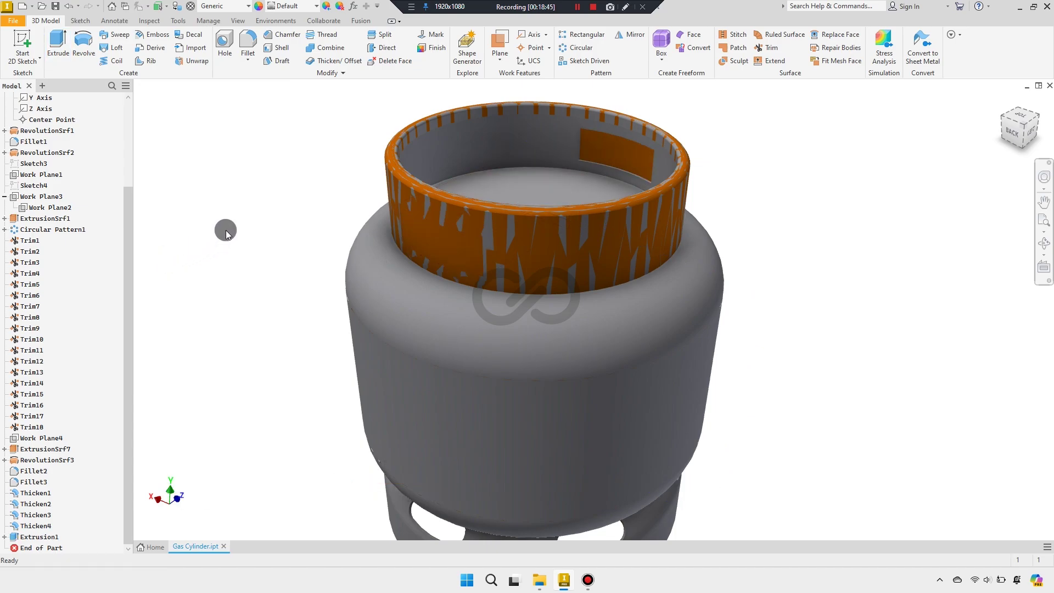
Circular-pattern the Extrusion1 window cut four times around the cylinder axis
click(574, 50)
click(54, 537)
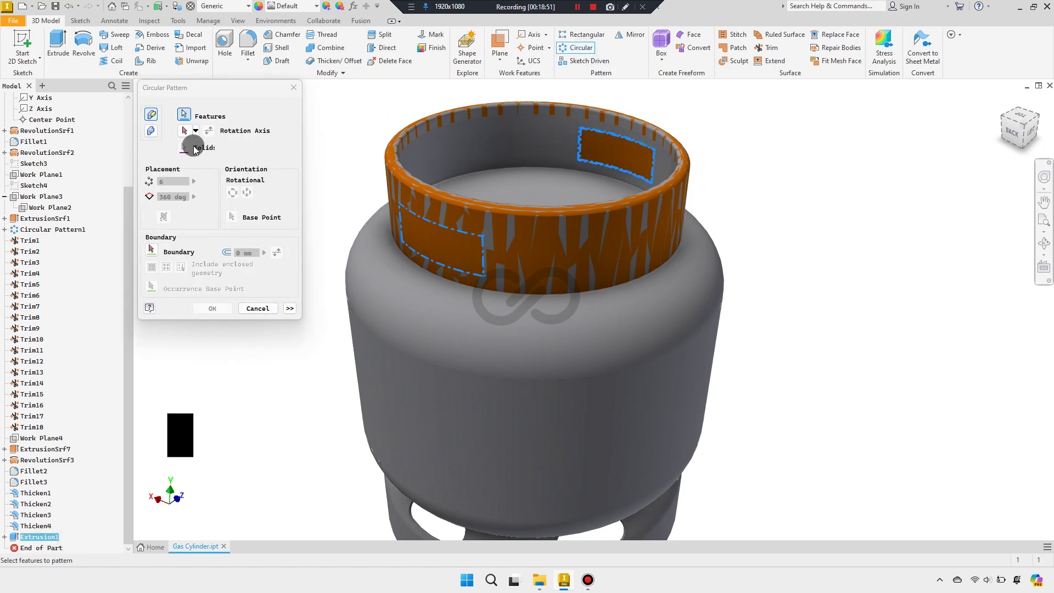
click(394, 190)
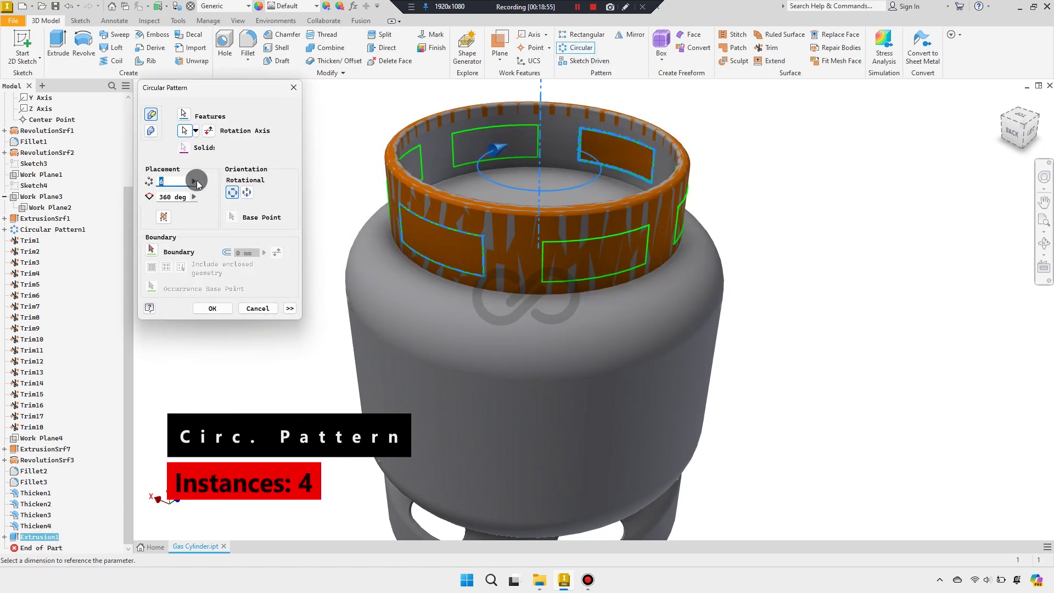
click(211, 308)
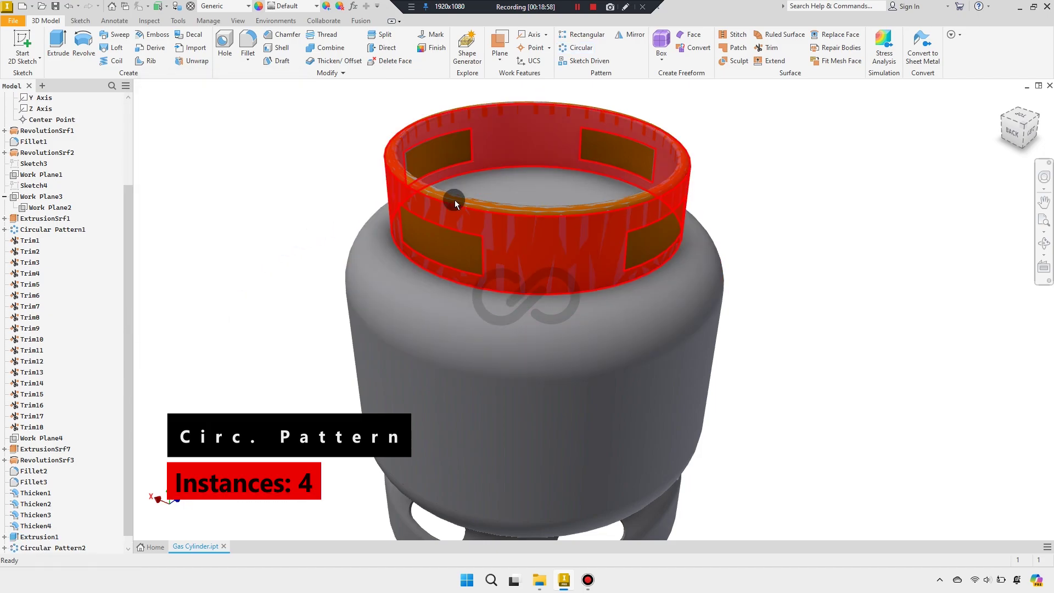
scroll(463, 217, down, 3)
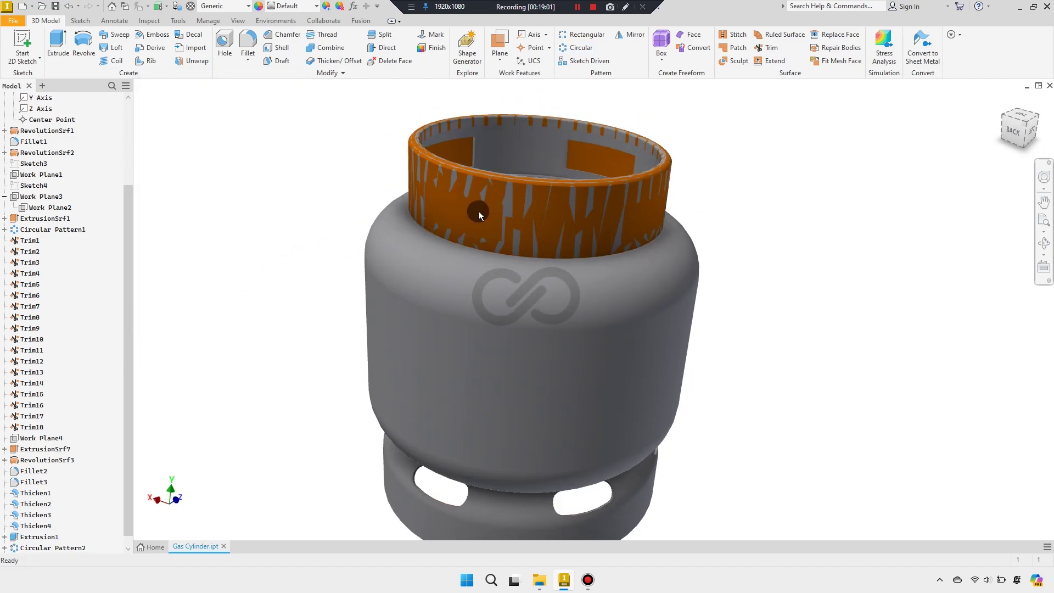
scroll(478, 216, up, 3)
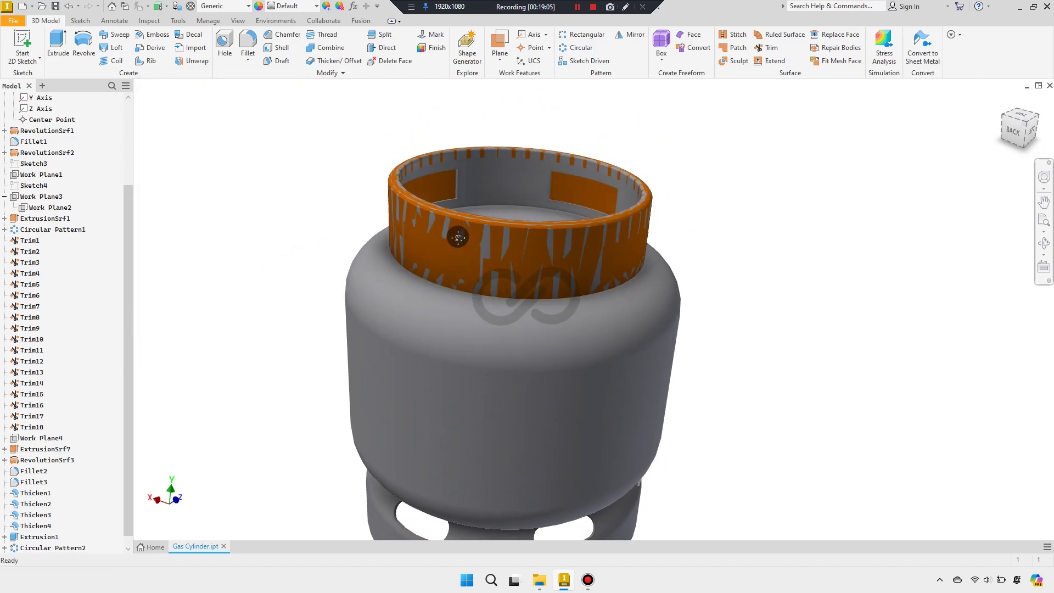
scroll(461, 236, up, 2)
scroll(439, 232, up, 2)
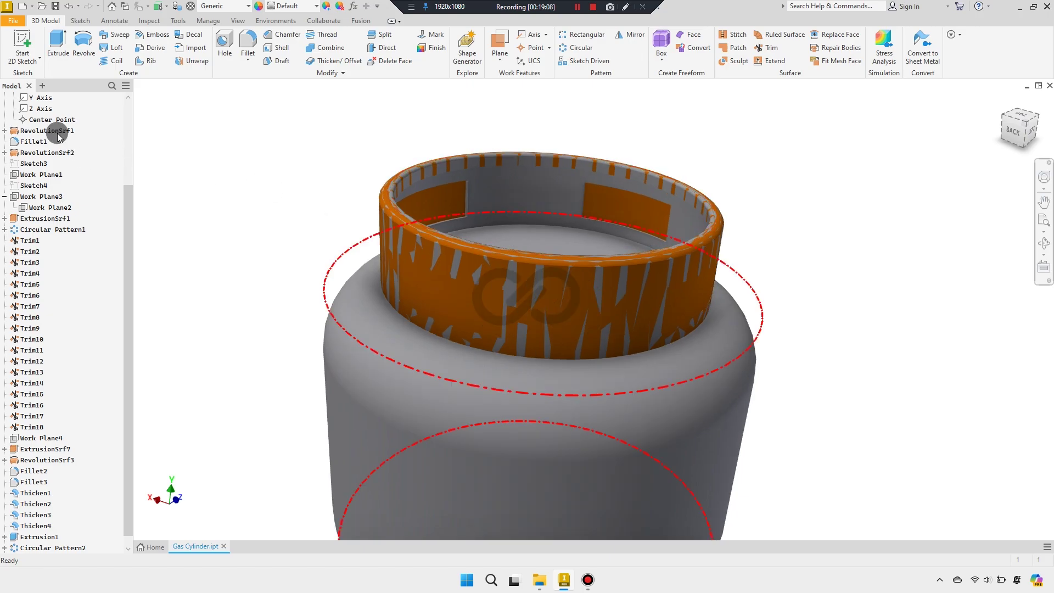
scroll(57, 133, up, 4)
Hide surface bodies Srf1 through Srf10 in the browser
click(4, 131)
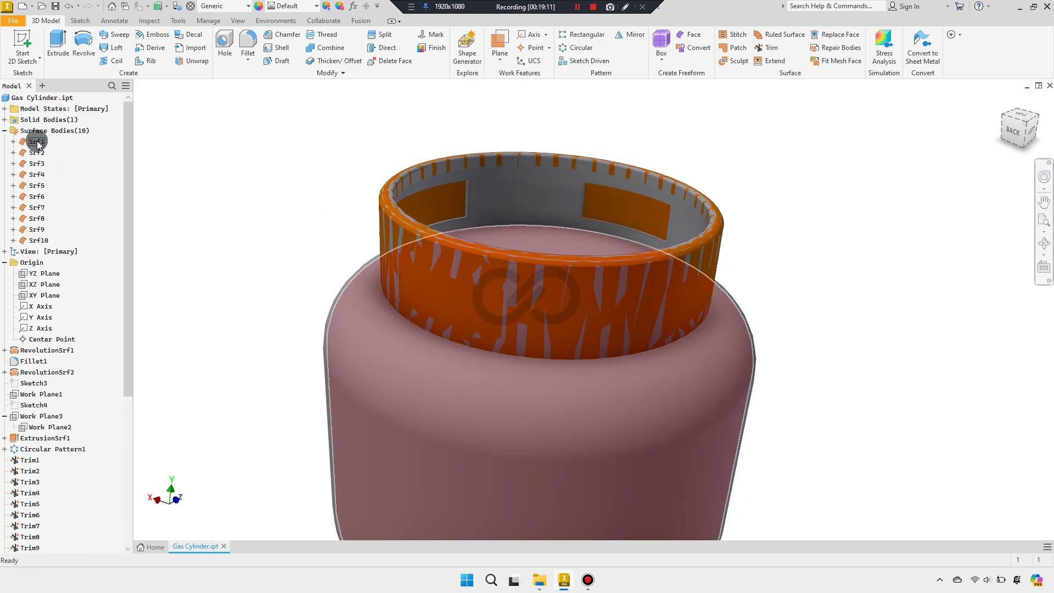
click(36, 141)
shift+click(36, 241)
right_click(42, 241)
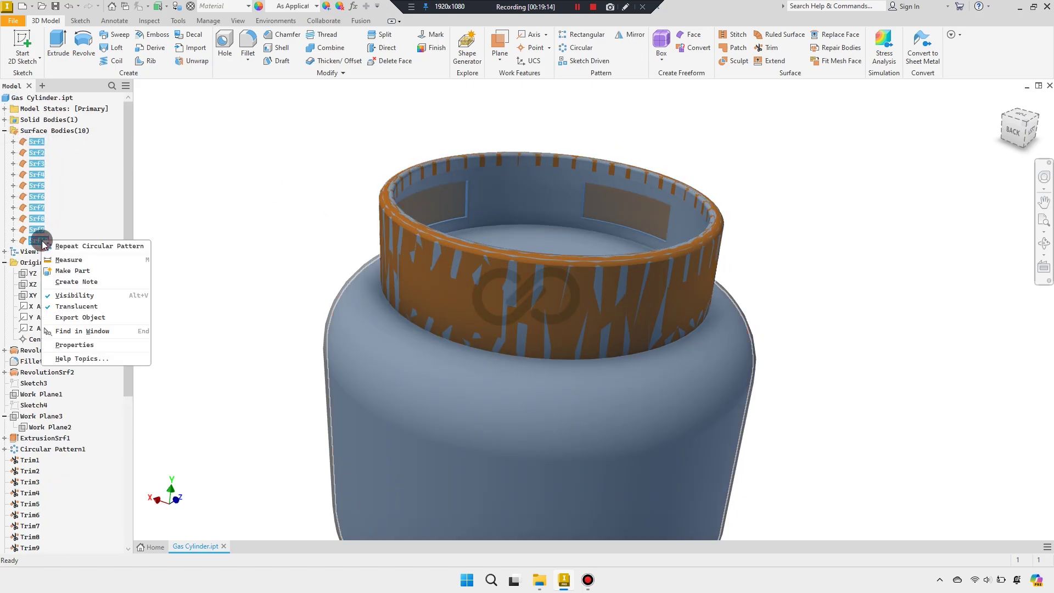
click(75, 298)
scroll(417, 241, down, 3)
scroll(434, 239, up, 2)
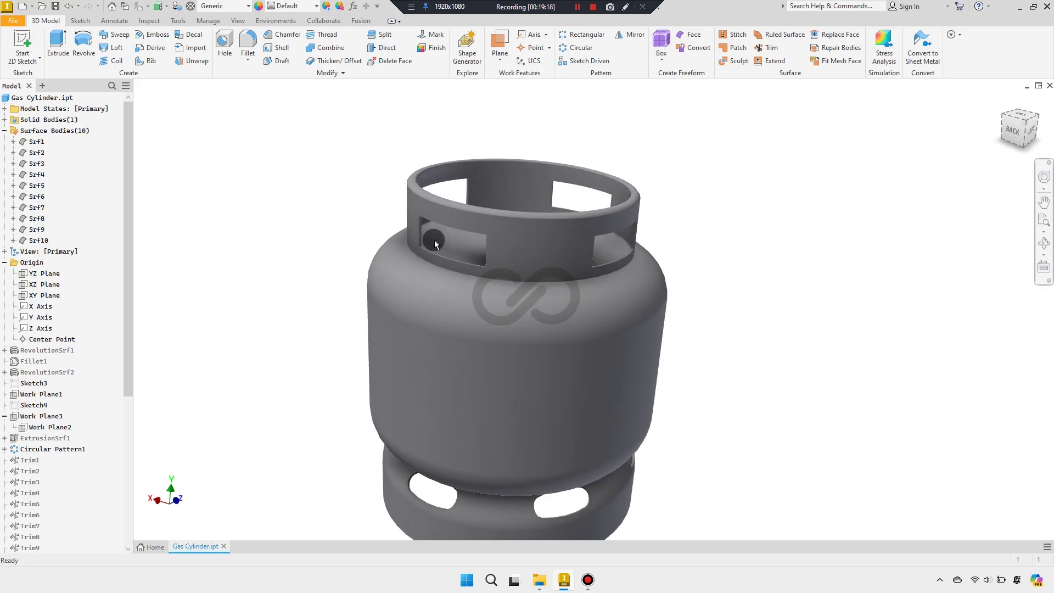
scroll(435, 243, up, 2)
Start a 5 mm fillet on the collar window edges
click(247, 47)
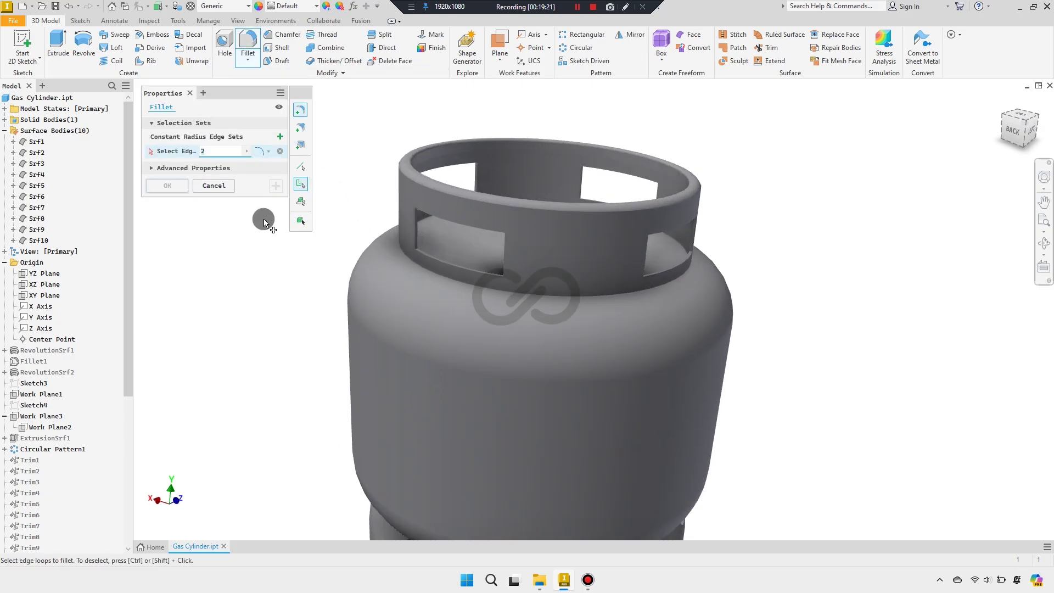
scroll(411, 250, up, 2)
scroll(453, 235, up, 2)
scroll(453, 235, up, 2)
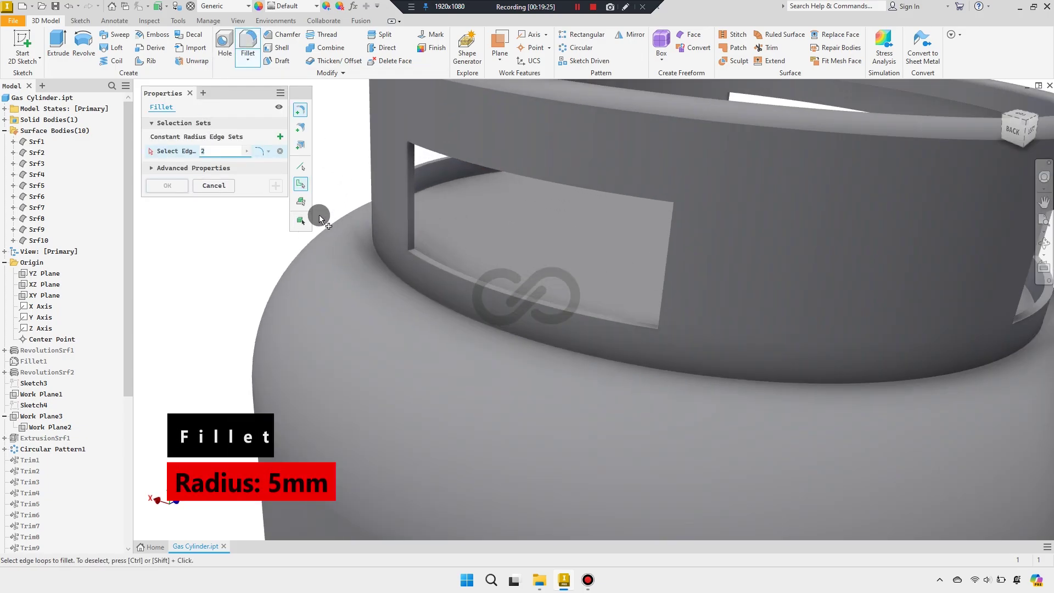
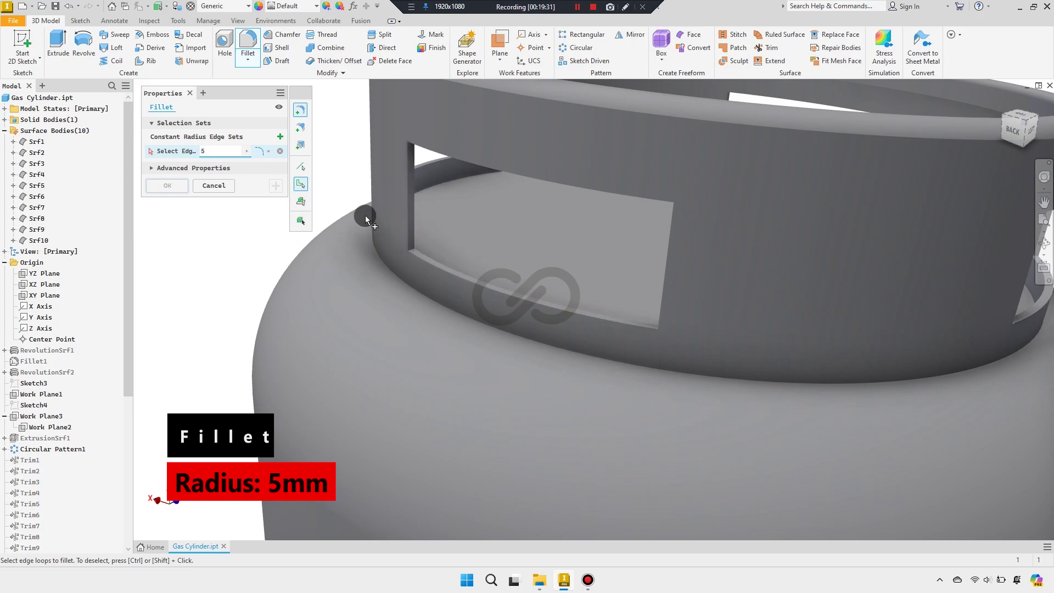
Orbit and zoom around the collar to reach the next window's pillar corners
scroll(364, 215, up, 2)
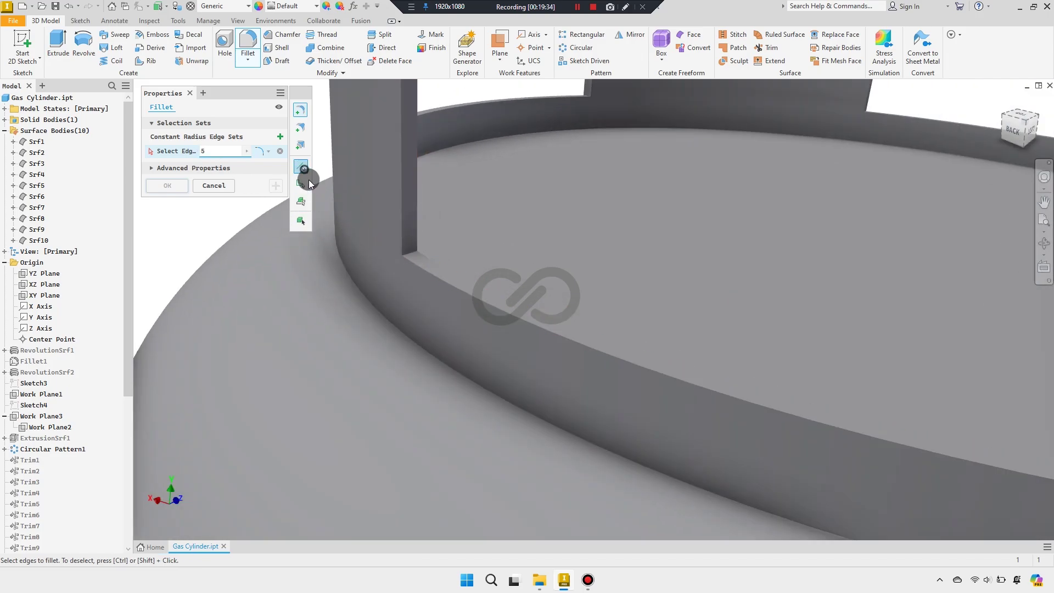
scroll(444, 238, down, 2)
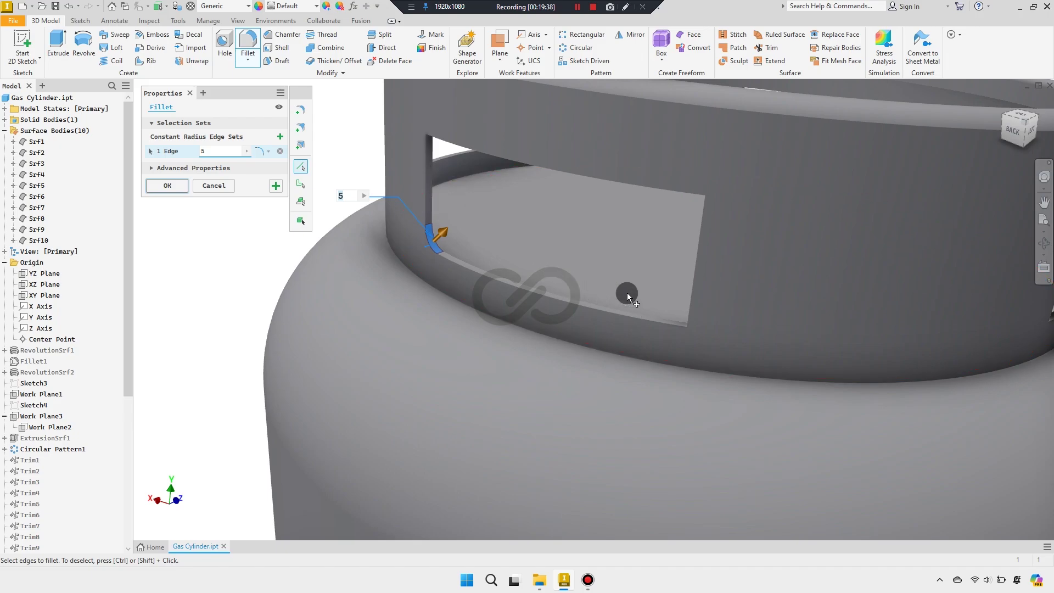
scroll(627, 292, down, 2)
shift+middle_drag(593, 355, 499, 294)
scroll(499, 294, up, 2)
scroll(486, 179, up, 2)
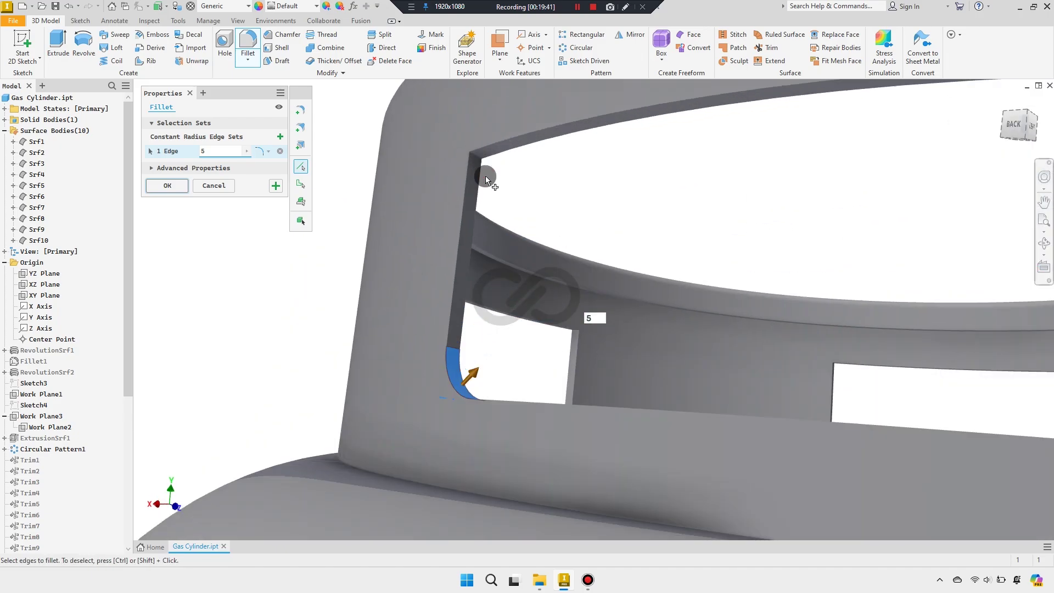
scroll(473, 192, down, 3)
scroll(564, 224, down, 2)
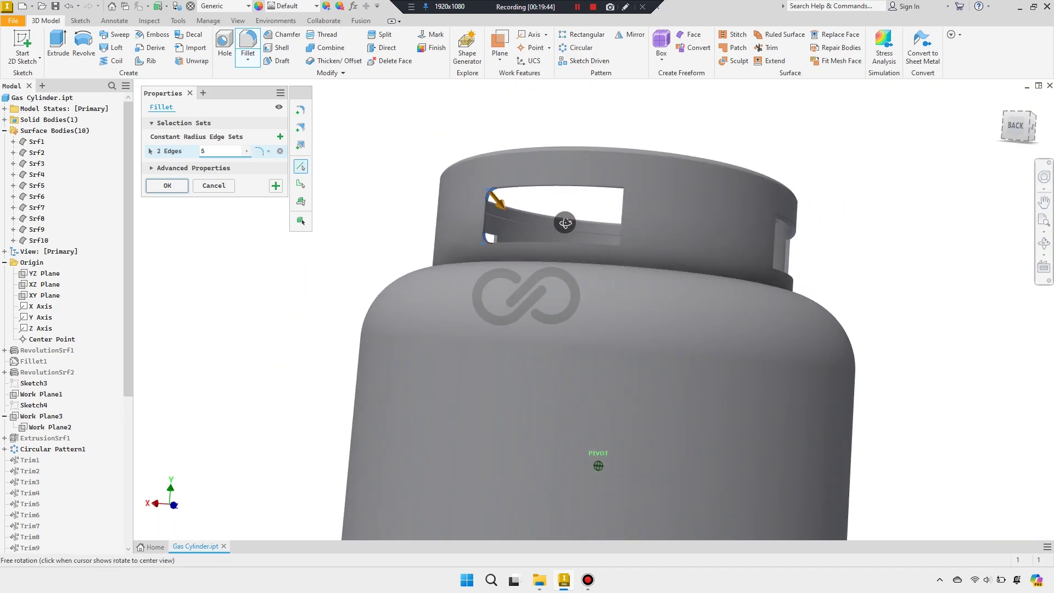
shift+middle_drag(564, 223, 785, 340)
Add the fourth pillar-to-rim corner edge to the 5 mm fillet and re-frame the window
scroll(785, 341, up, 3)
scroll(784, 338, up, 3)
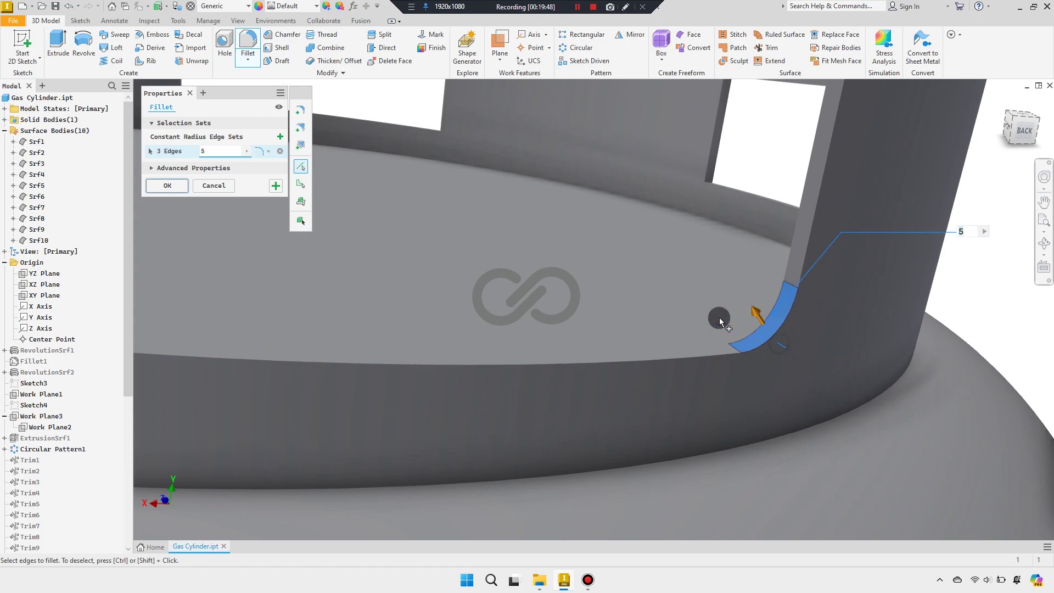
scroll(720, 321, down, 3)
scroll(734, 249, up, 2)
scroll(759, 196, up, 1)
scroll(785, 173, up, 1)
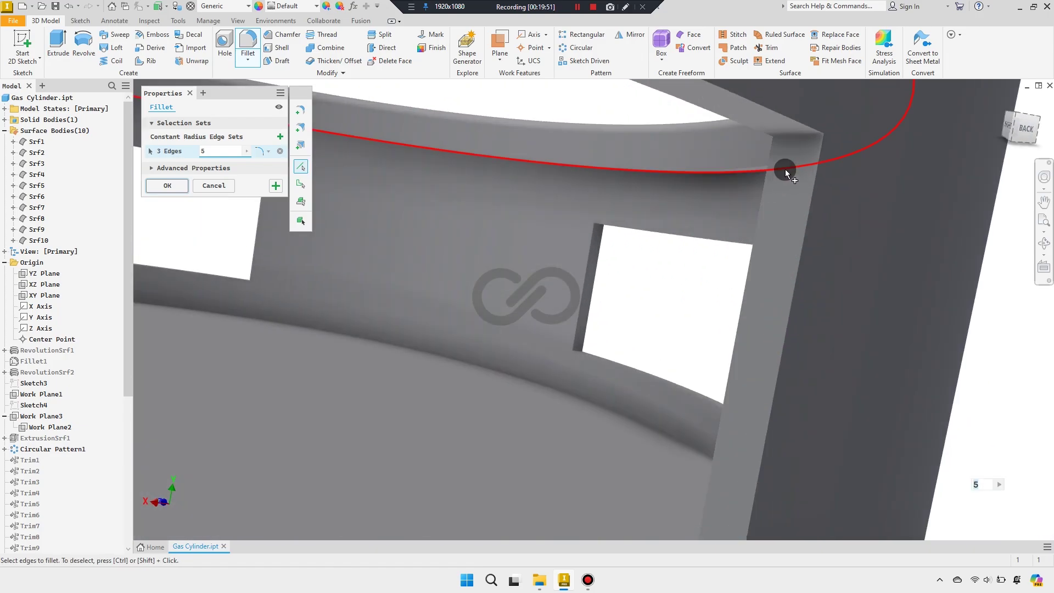
click(796, 140)
scroll(689, 228, down, 3)
mouse_move(776, 183)
shift+middle_down()
mouse_move(593, 245)
mouse_move(466, 258)
shift+middle_up()
scroll(550, 253, down, 3)
scroll(384, 263, up, 2)
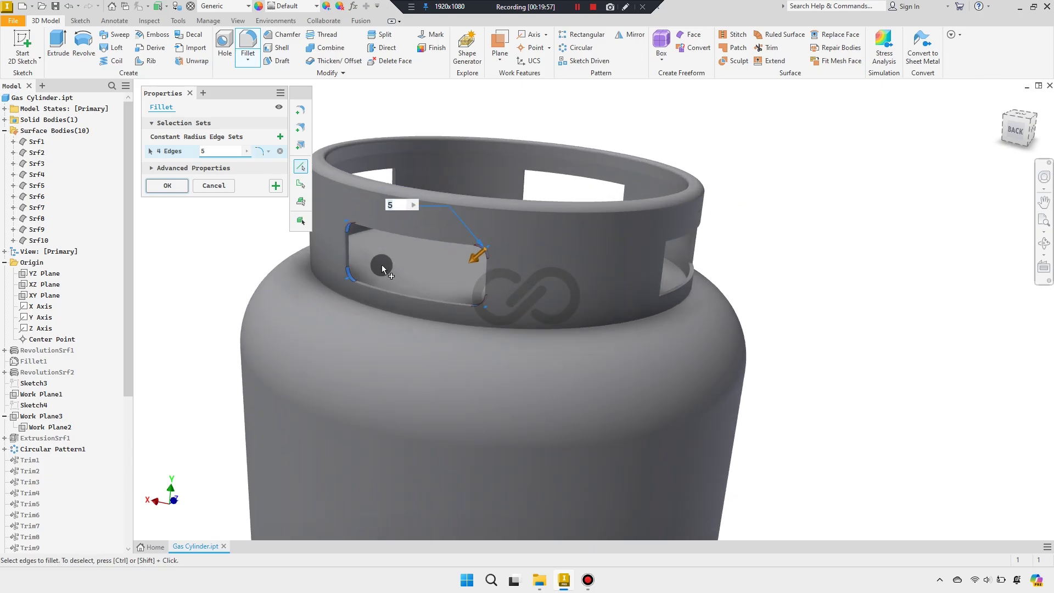
middle_drag(381, 264, 415, 257)
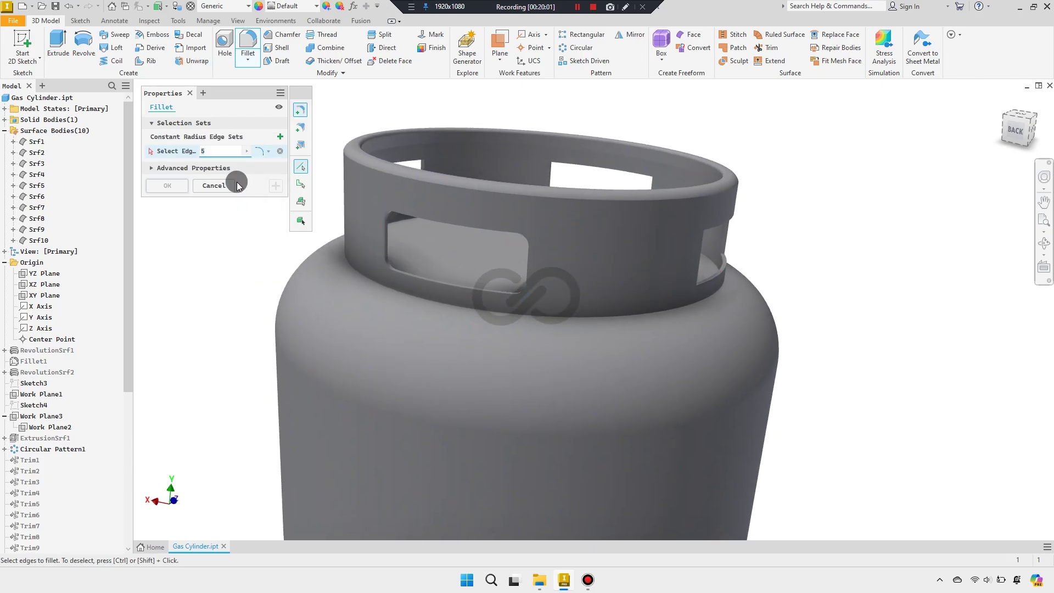
text(1)
Reselect the eight-edge loop around the collar window for a 0.5 mm fillet
click(385, 257)
click(276, 185)
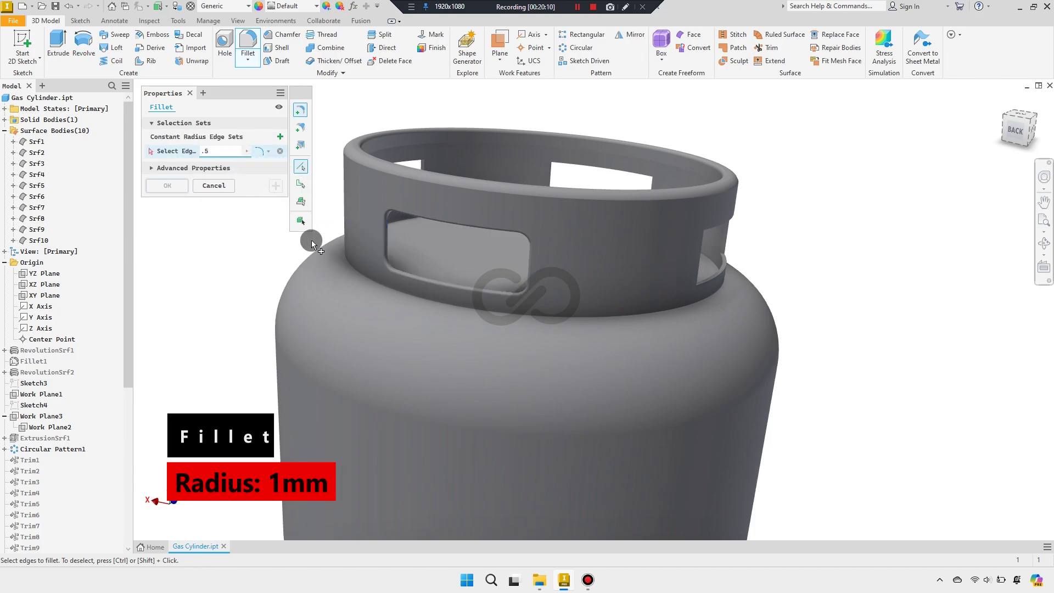
scroll(351, 242, up, 5)
click(390, 260)
scroll(472, 242, down, 1)
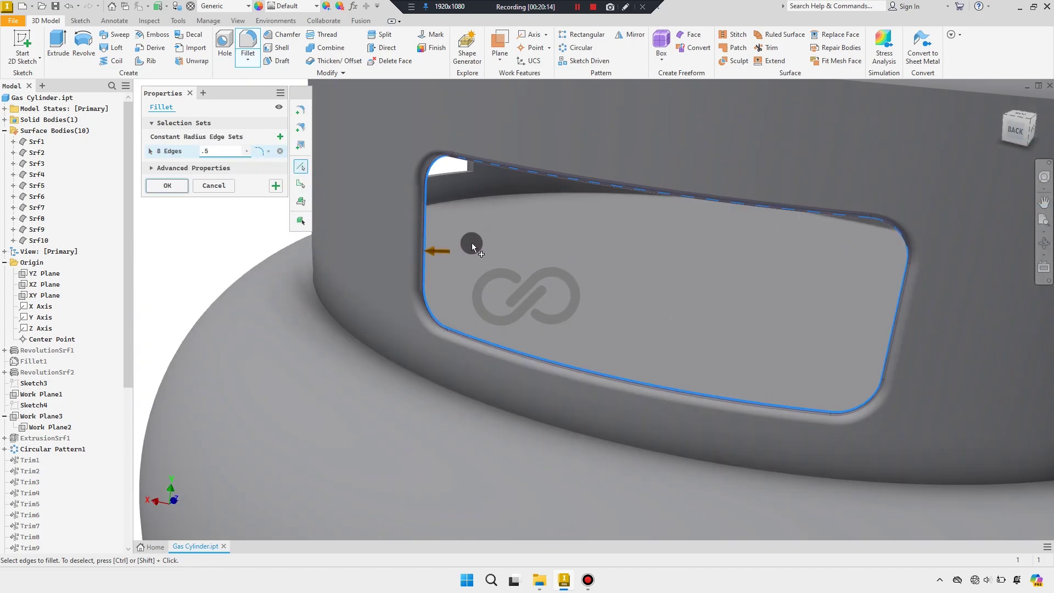
scroll(472, 242, down, 3)
Confirm the 0.5 mm window fillet and close the Fillet panel
click(1032, 111)
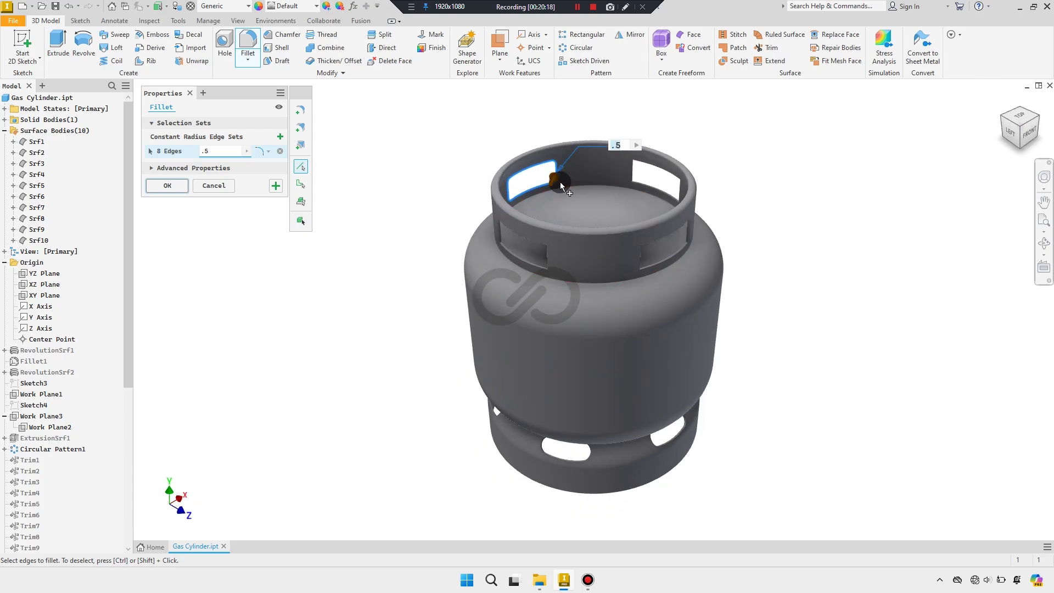
scroll(561, 186, up, 2)
scroll(536, 194, up, 2)
scroll(513, 200, up, 2)
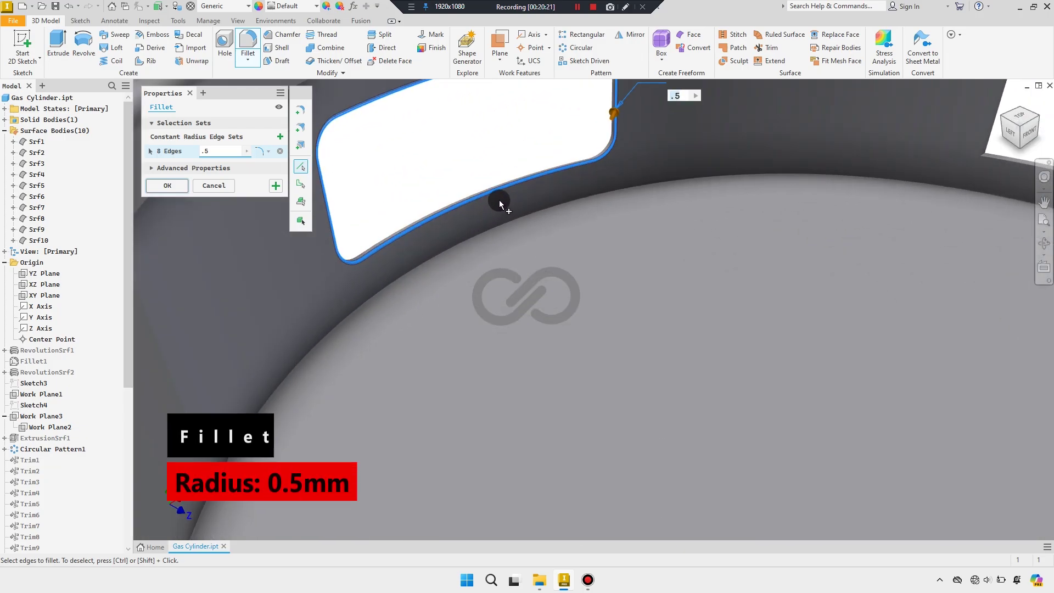
scroll(497, 203, down, 2)
scroll(509, 197, down, 3)
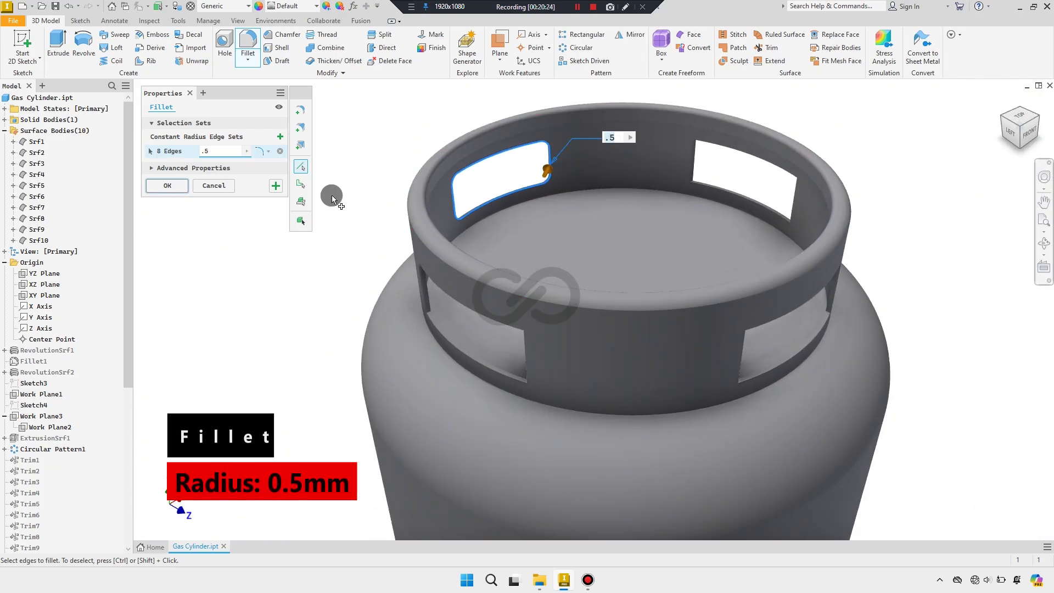
click(167, 186)
mouse_move(328, 224)
shift+middle_down()
mouse_move(374, 208)
mouse_move(479, 218)
shift+middle_up()
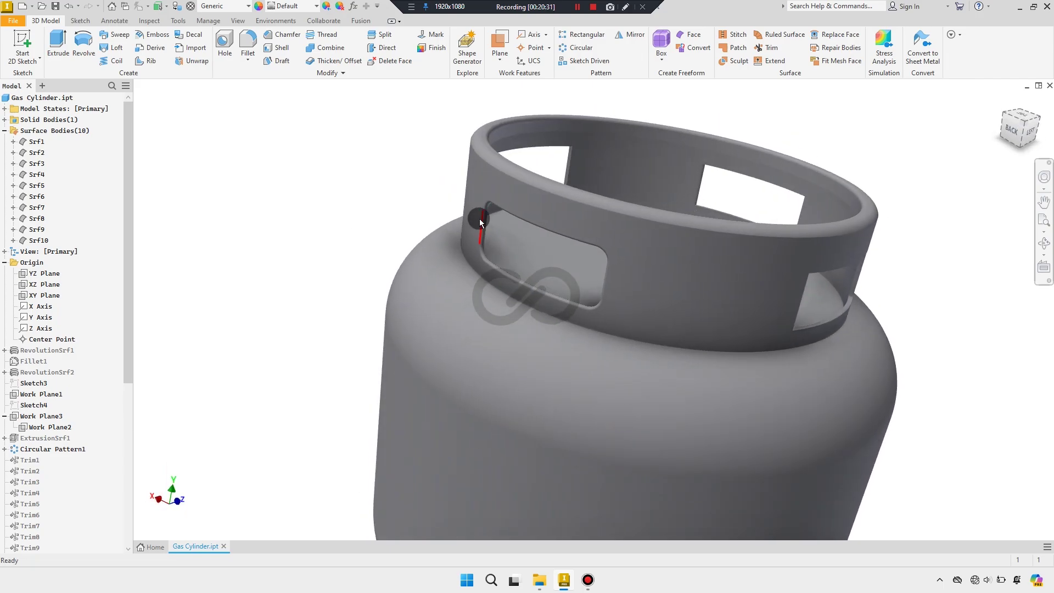
Select Fillet4, Fillet5 and Fillet6 as features for a circular pattern
click(582, 50)
scroll(61, 456, down, 8)
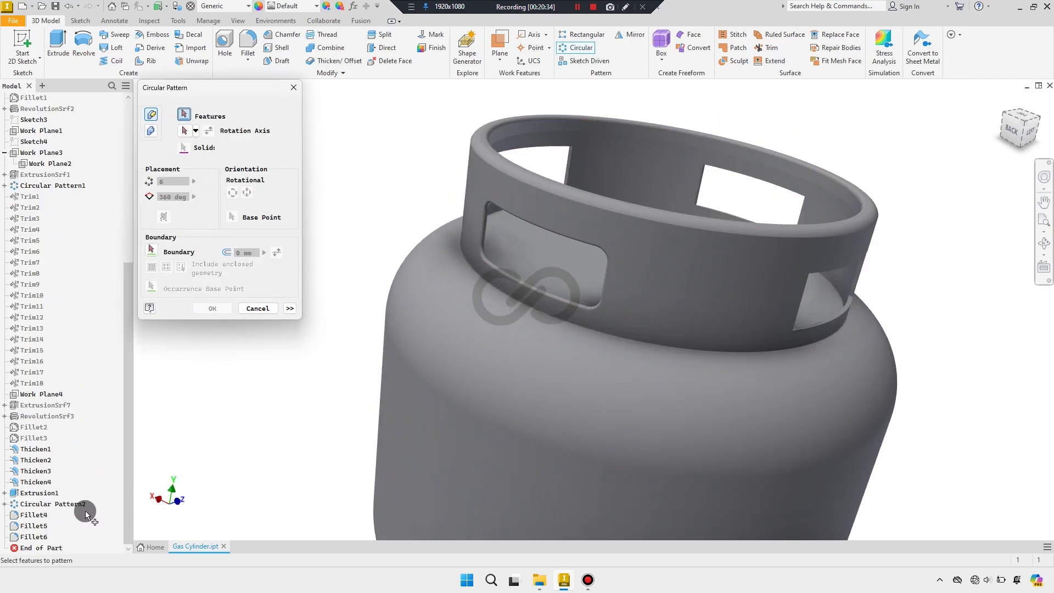
click(42, 518)
ctrl+click(39, 527)
ctrl+click(38, 537)
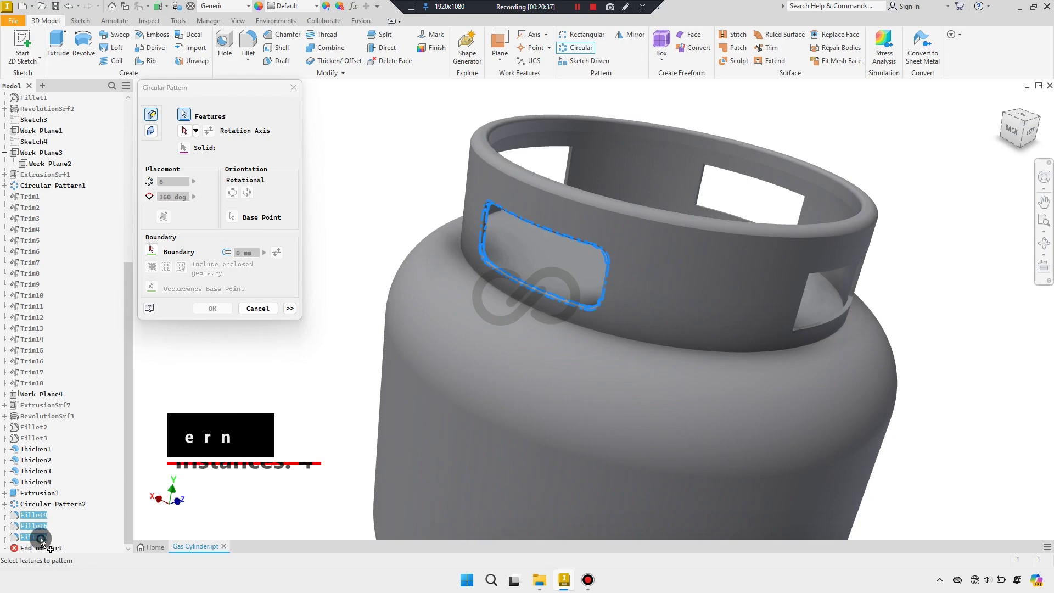
Use the round collar face as axis with 4 instances over 360° and confirm
click(185, 130)
click(473, 176)
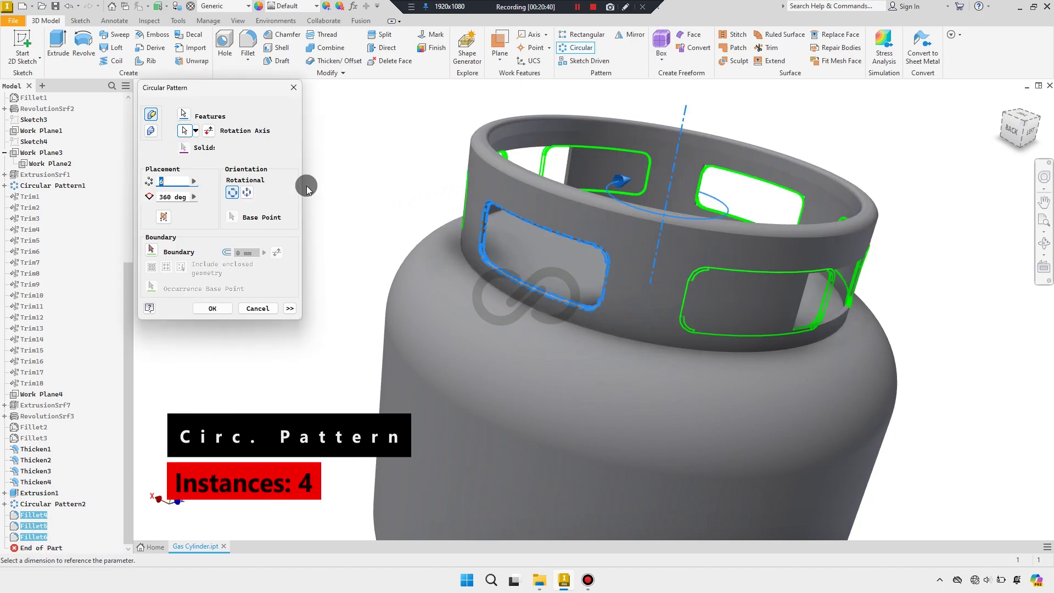
text(4)
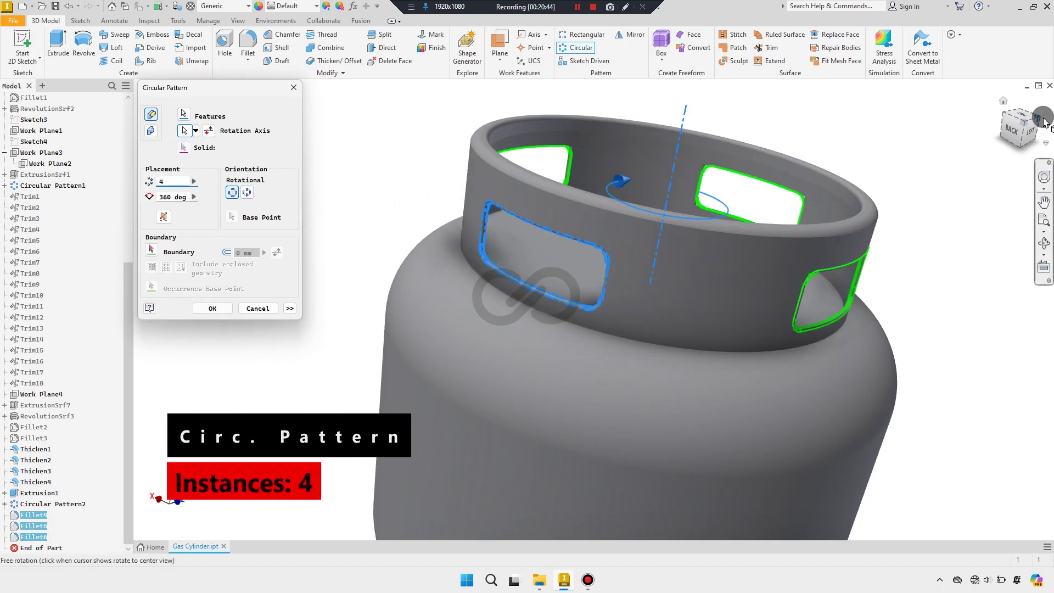
click(1002, 104)
scroll(572, 255, down, 3)
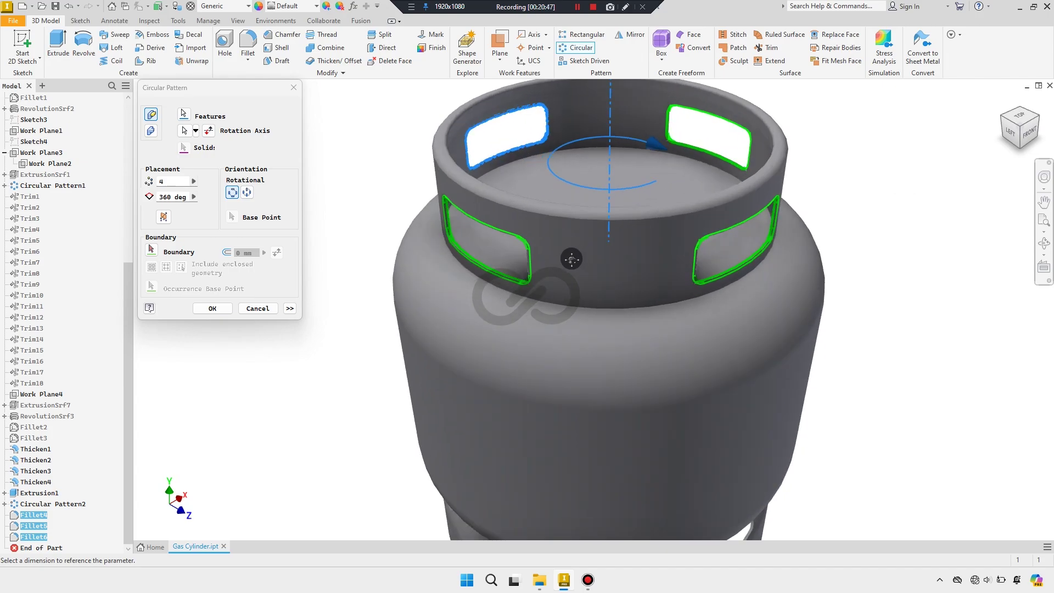
scroll(571, 275, down, 2)
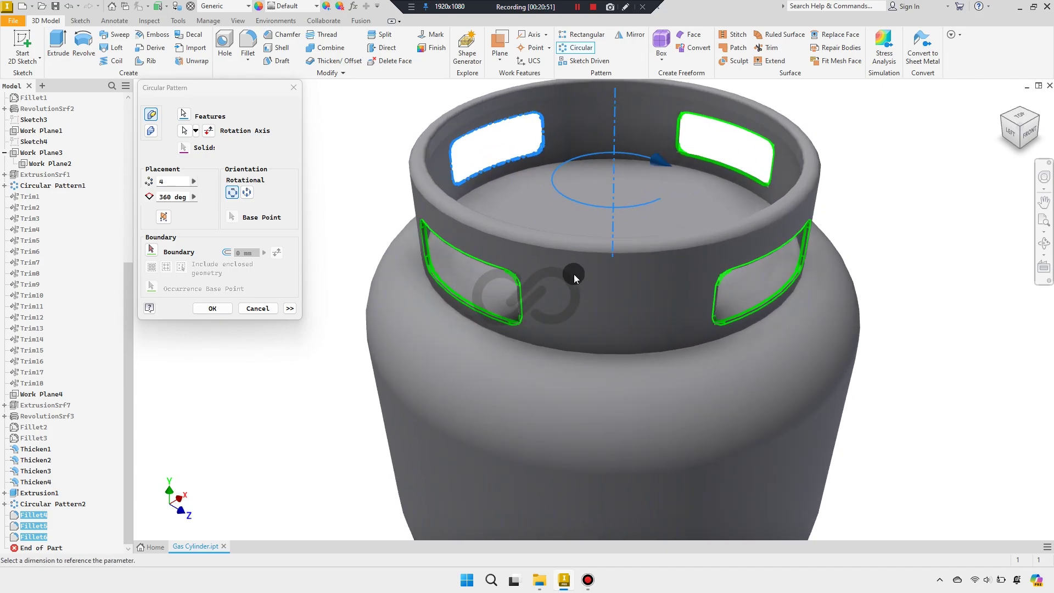
scroll(575, 272, up, 2)
click(212, 307)
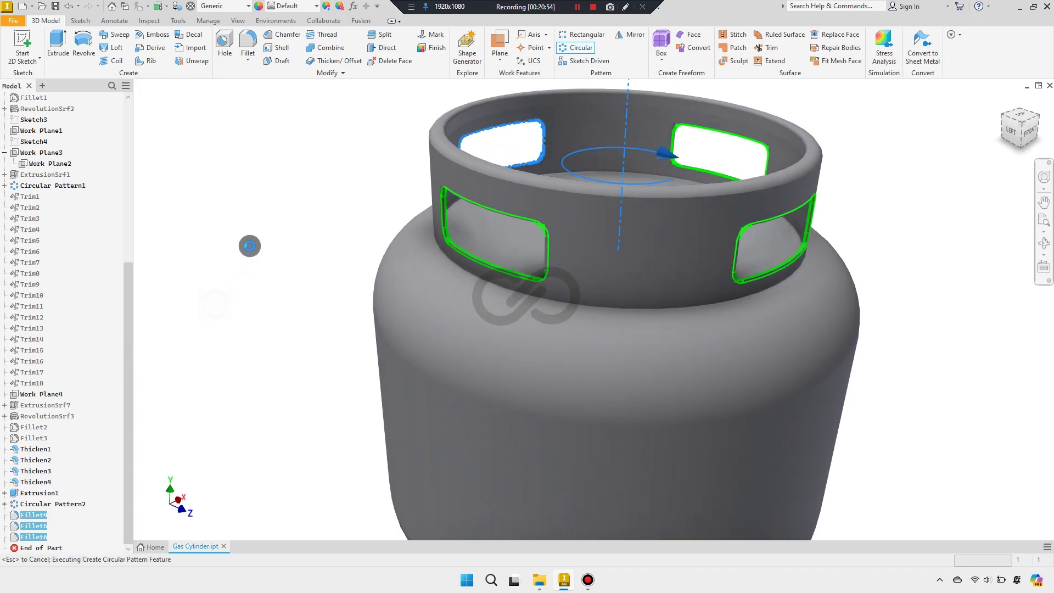
scroll(395, 197, up, 2)
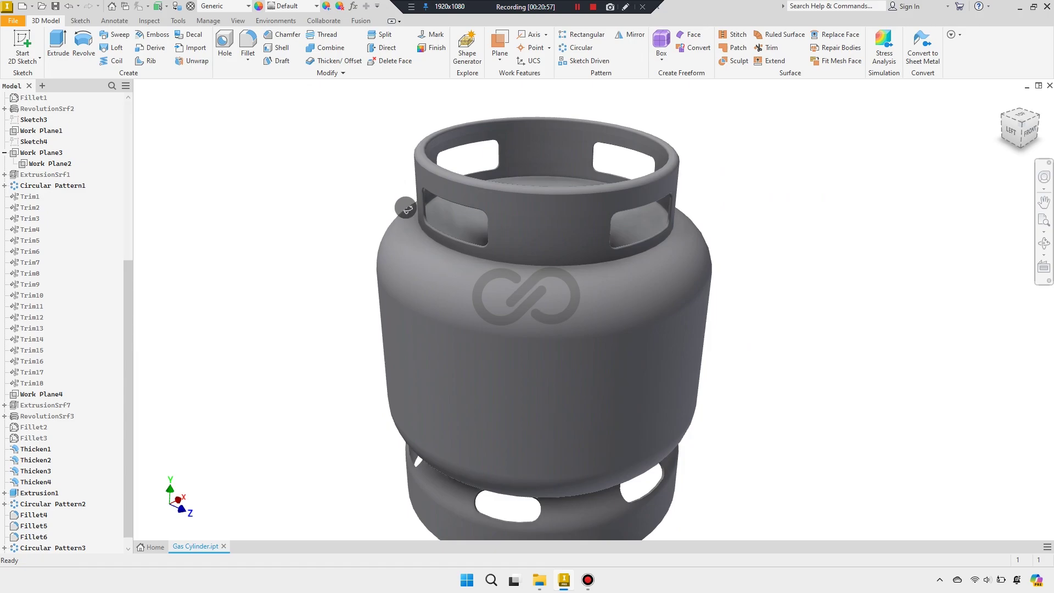
Sketch a 25 mm circle at the origin on the cylinder's top face
click(571, 190)
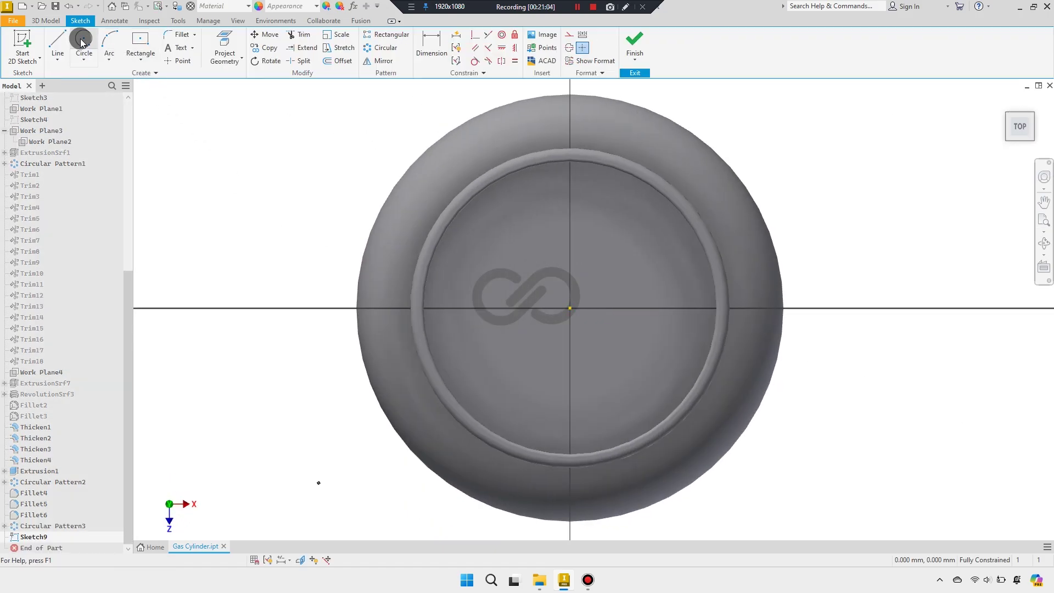
click(82, 43)
click(570, 308)
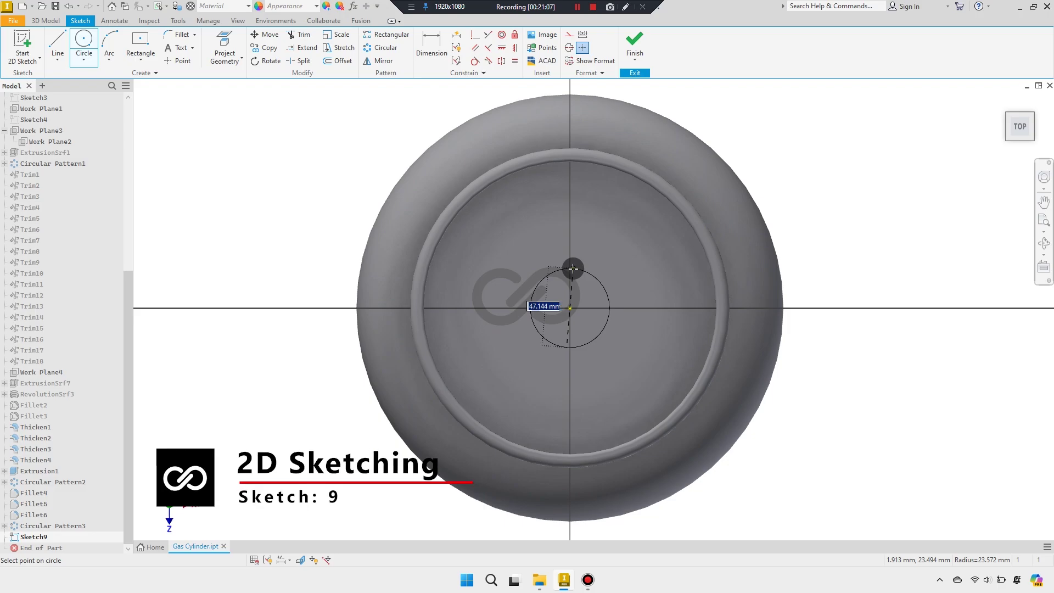
text(25)
key(Return)
right_click(307, 219)
click(295, 181)
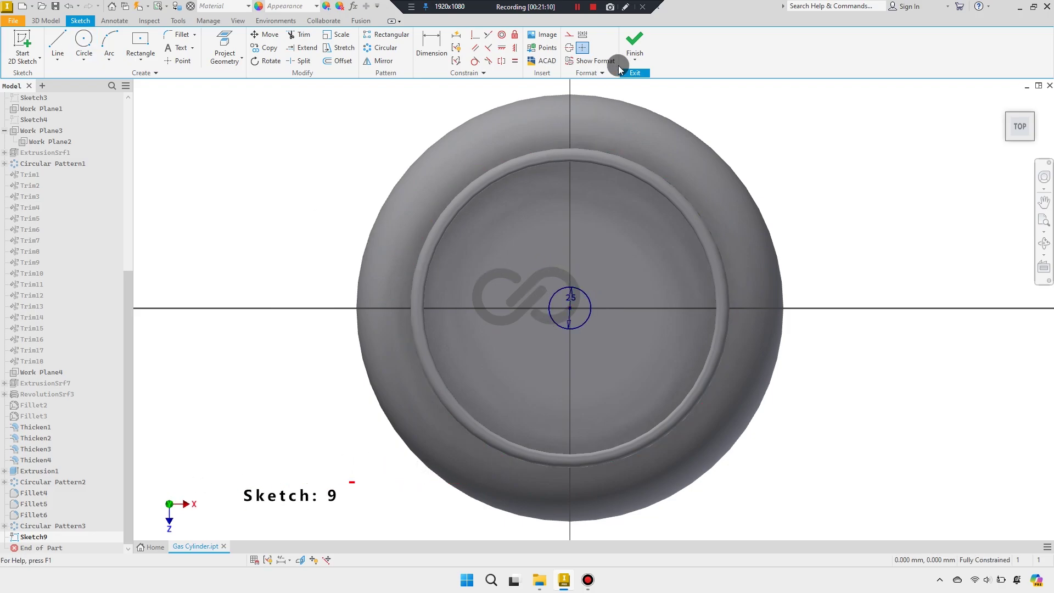
click(621, 64)
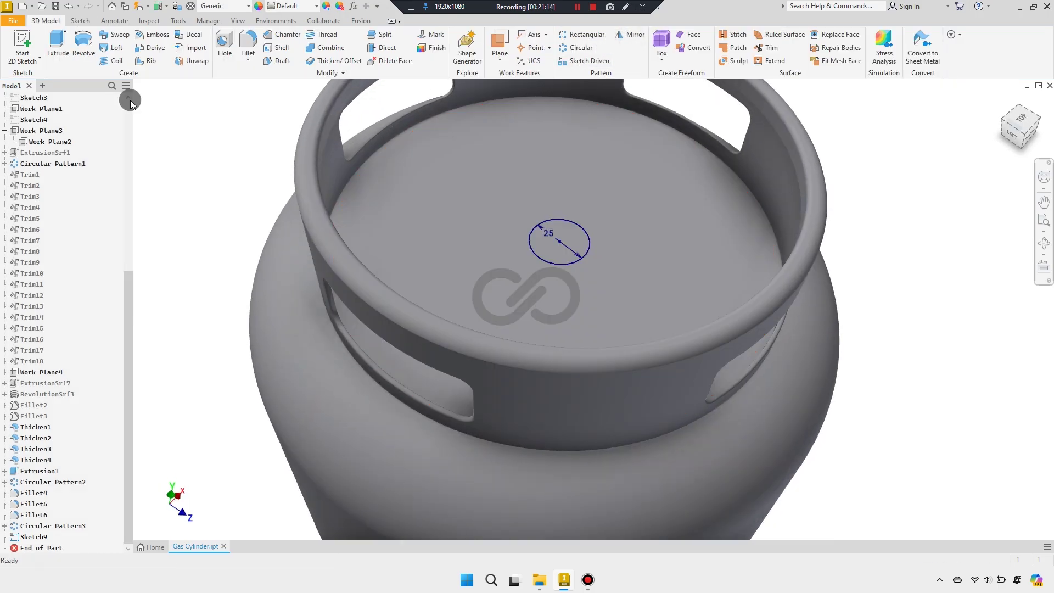
Extrude the circle as a 10 mm deep cut
key(e)
click(221, 226)
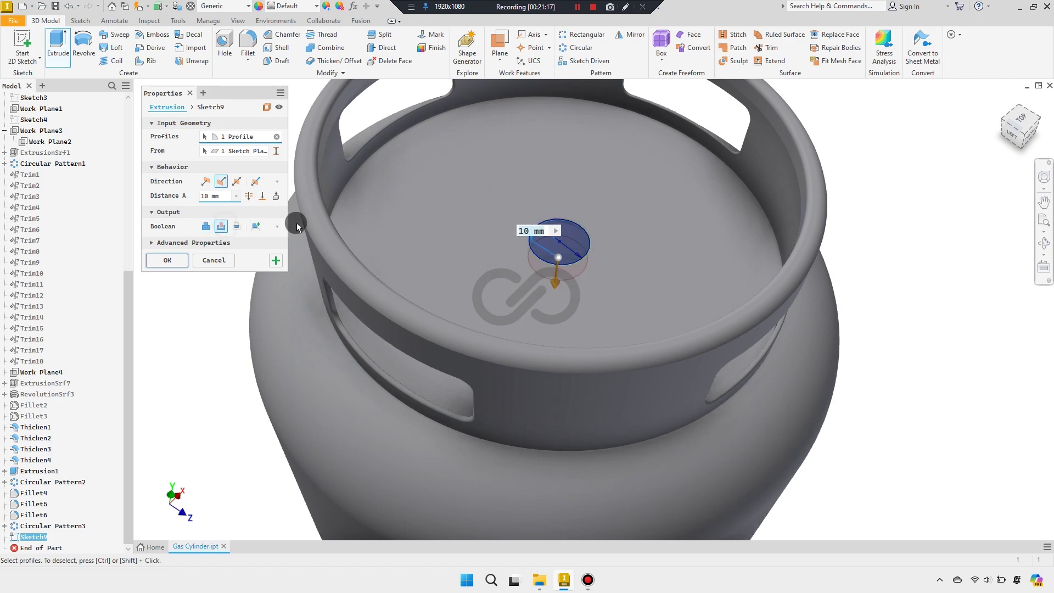
click(176, 263)
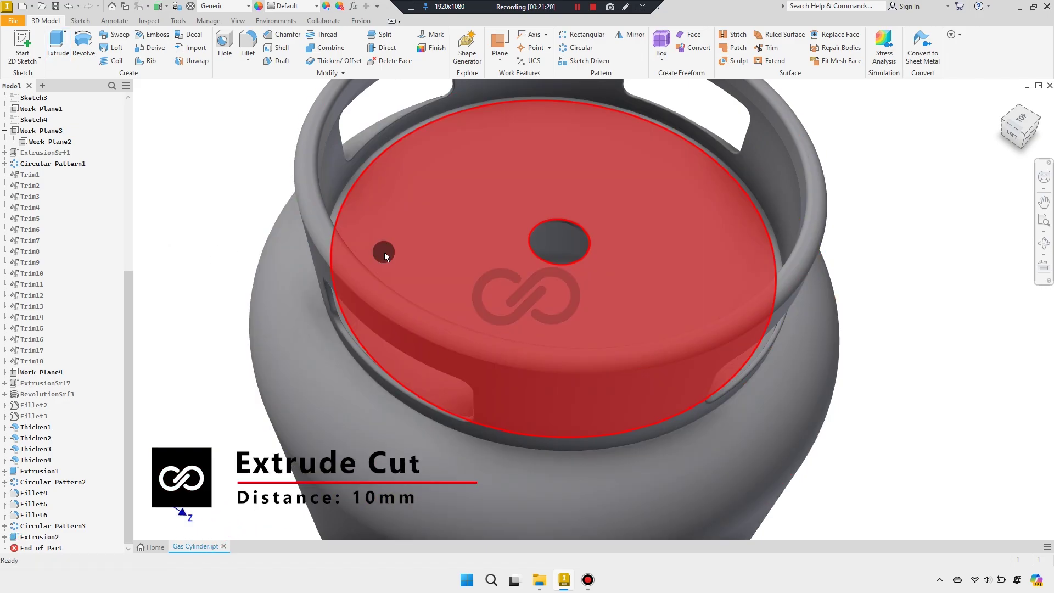
Project the hole's circular edge into a new sketch on the top face
click(594, 215)
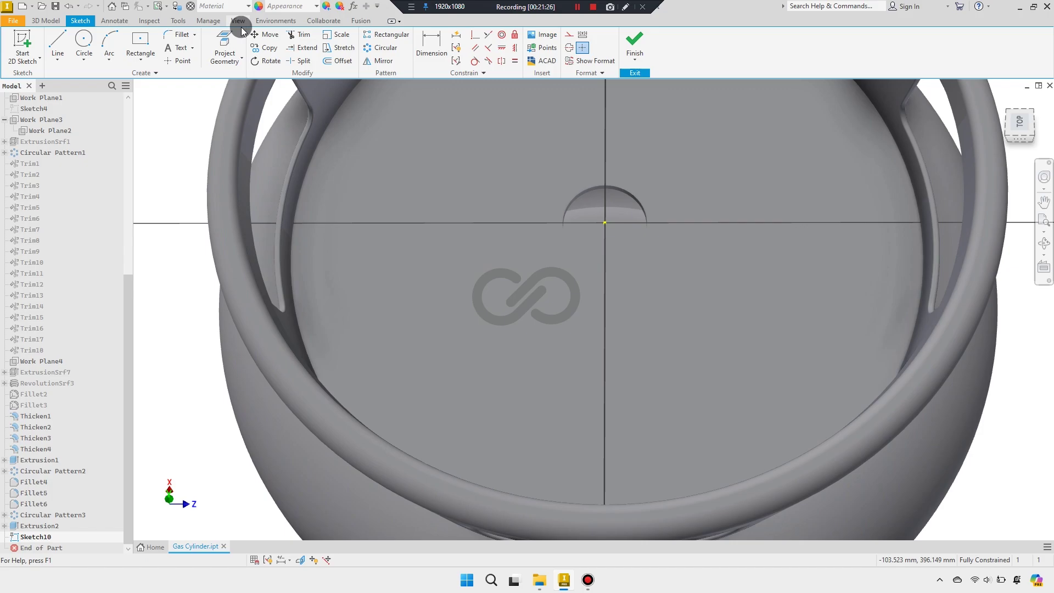
click(224, 47)
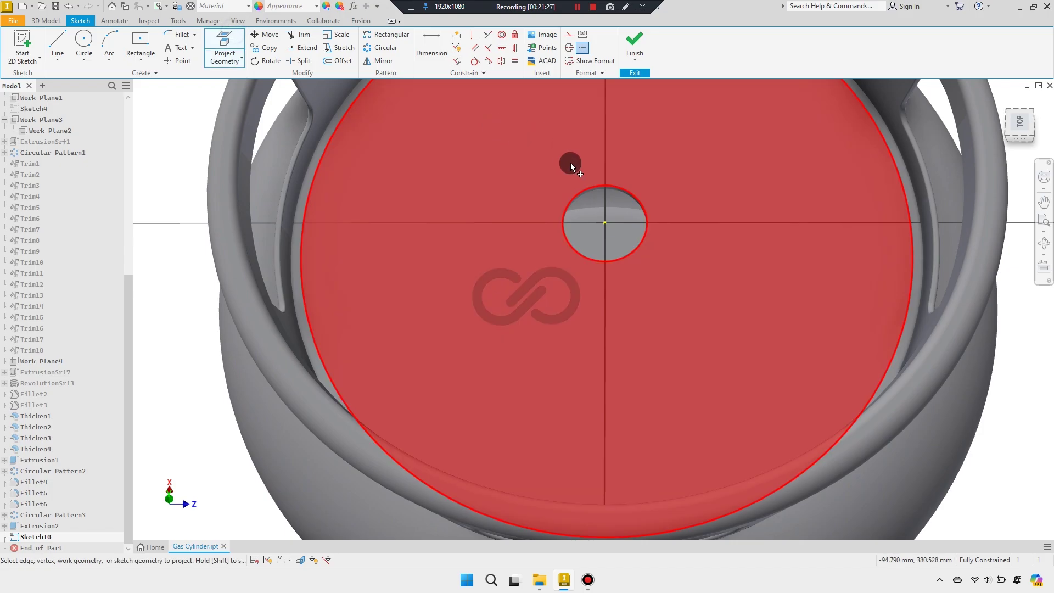
click(587, 187)
right_click(515, 166)
click(482, 130)
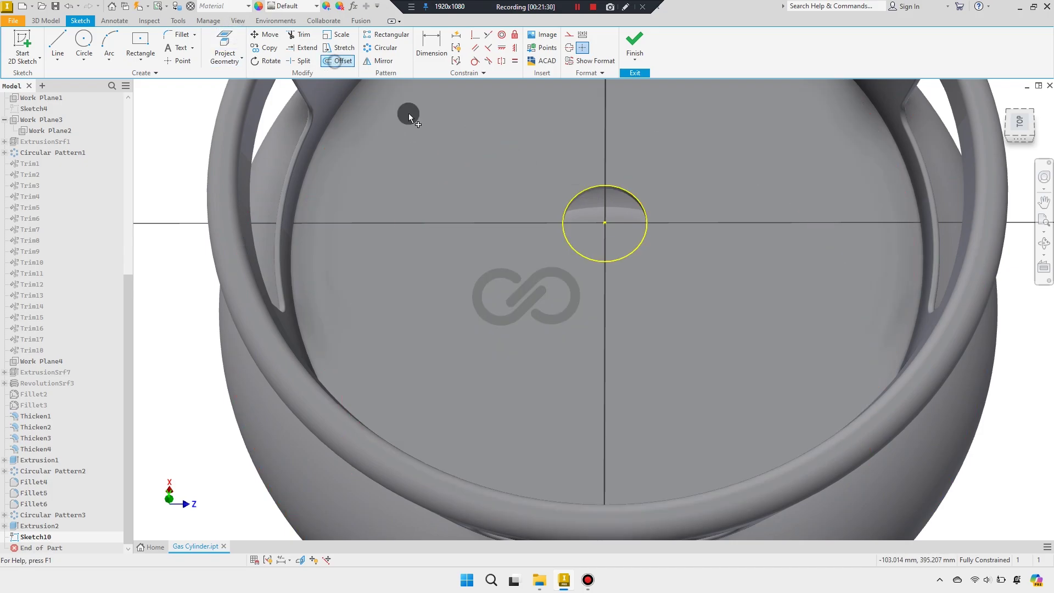
Offset the projected edge 4.5 mm outward and finish the sketch
click(585, 190)
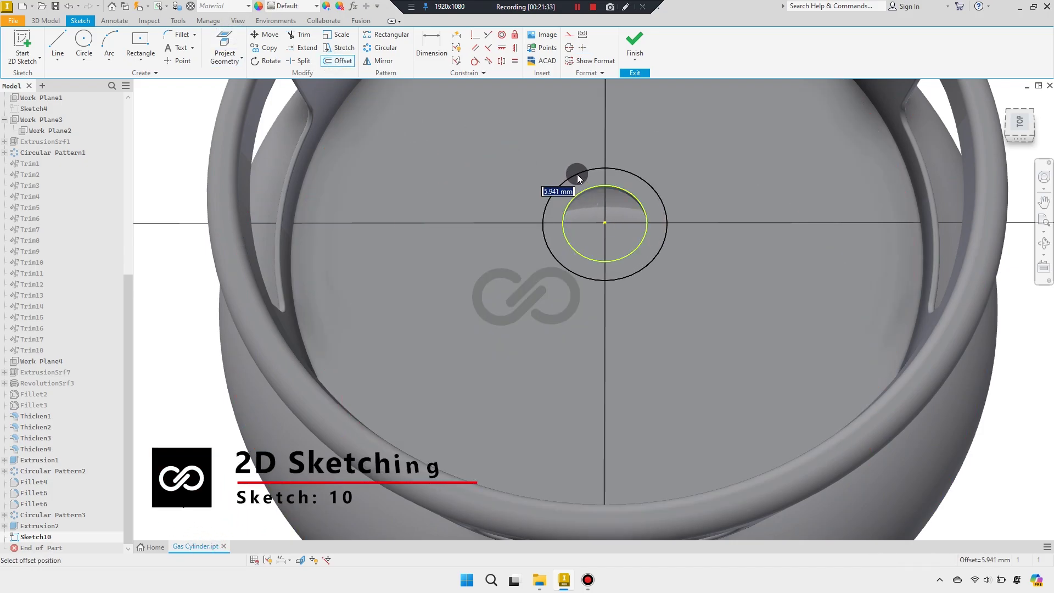
text(4.5)
key(Return)
right_click(505, 145)
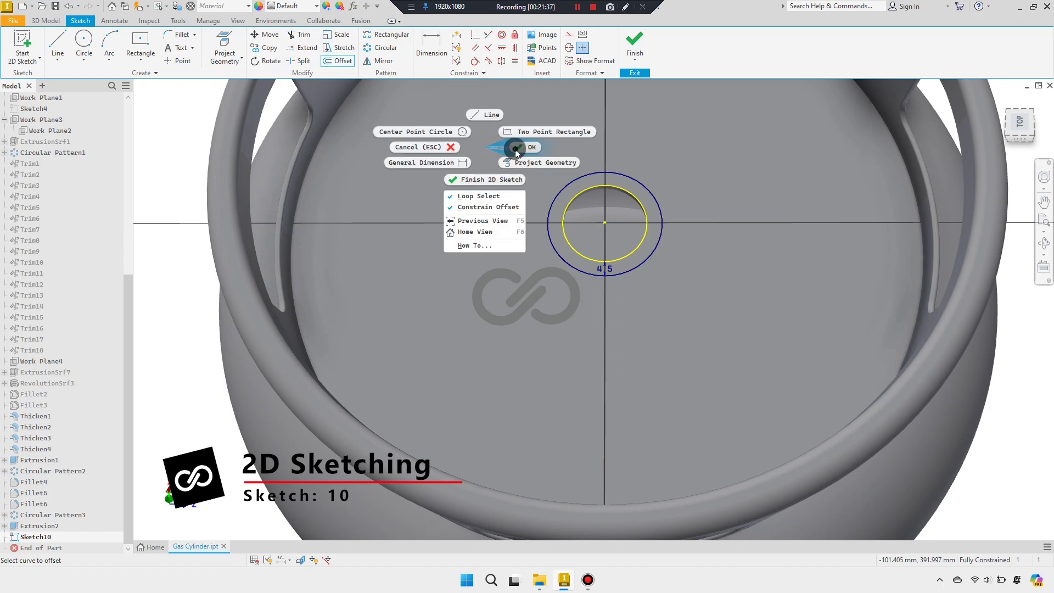
click(490, 110)
click(634, 51)
Extrude the ring between the two circles 10 mm upward as a Join, creating Extrusion3
click(58, 44)
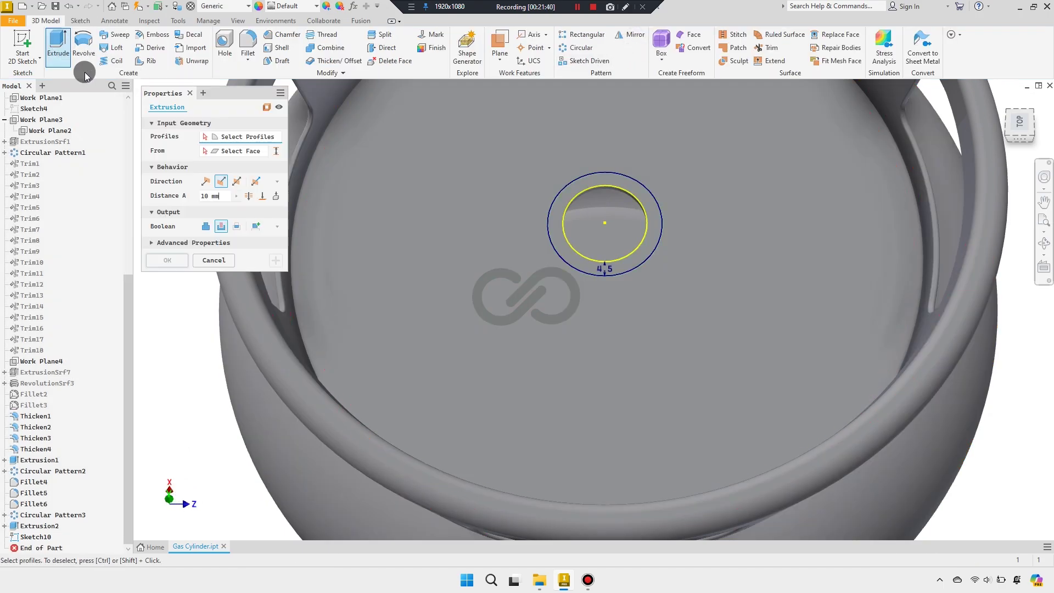
click(559, 244)
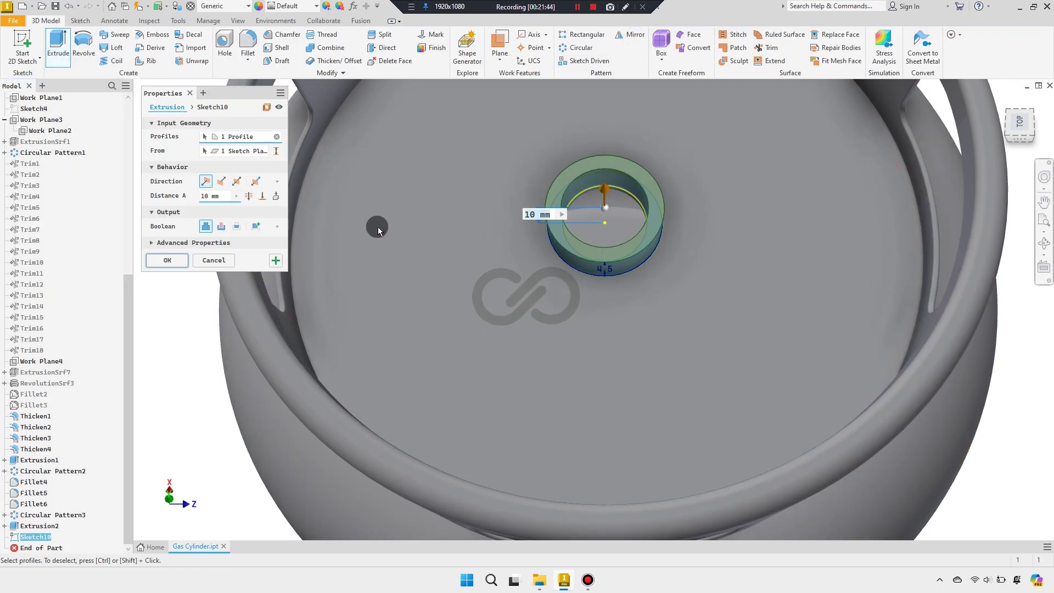
scroll(497, 252, down, 2)
mouse_move(507, 264)
shift+middle_down()
mouse_move(499, 195)
mouse_move(499, 226)
mouse_move(508, 199)
mouse_move(490, 267)
shift+middle_up()
scroll(493, 249, up, 2)
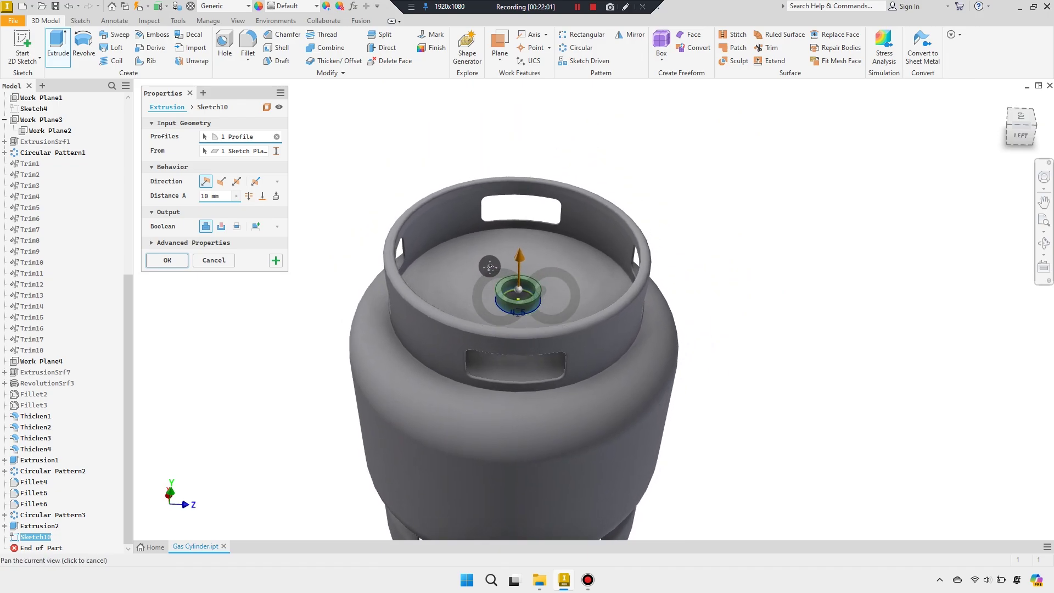
mouse_move(497, 220)
shift+middle_down()
mouse_move(519, 213)
mouse_move(518, 188)
mouse_move(468, 176)
mouse_move(419, 172)
mouse_move(351, 202)
mouse_move(417, 228)
mouse_move(401, 212)
shift+middle_up()
scroll(479, 302, up, 2)
scroll(485, 295, up, 3)
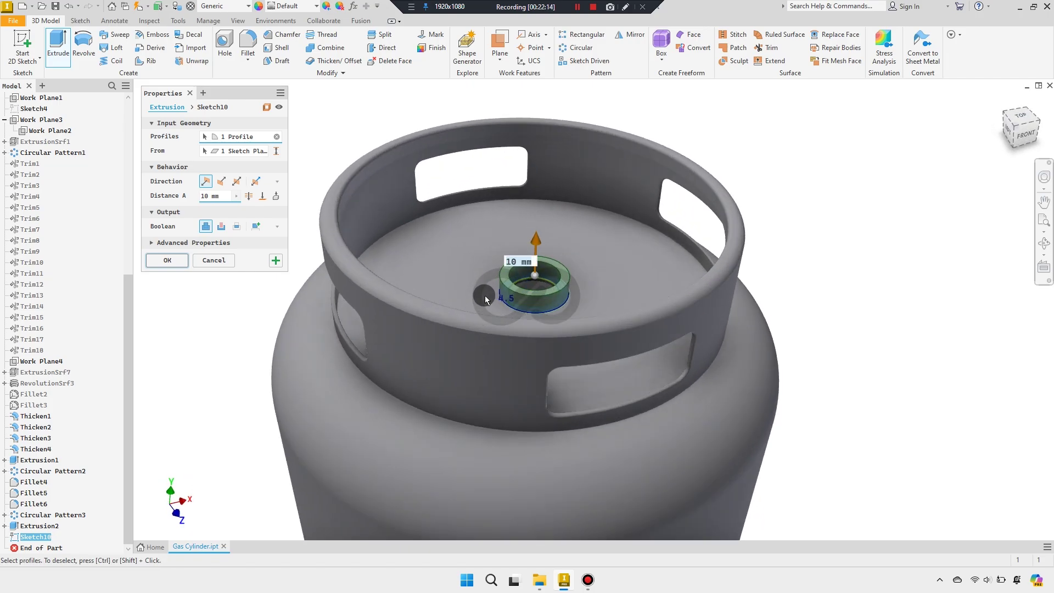
click(174, 262)
scroll(372, 247, down, 2)
scroll(496, 265, up, 2)
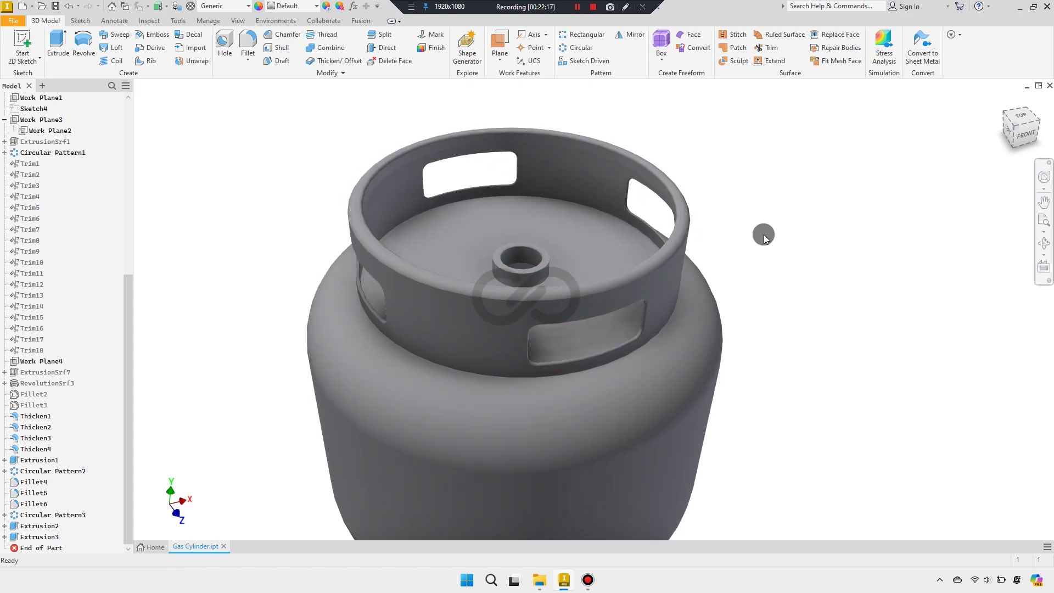
Try Combine and dismiss the message that the bodies cannot be combined
click(1015, 148)
mouse_move(878, 173)
shift+middle_down()
mouse_move(1017, 112)
mouse_move(810, 189)
mouse_move(618, 295)
shift+middle_up()
scroll(612, 293, up, 2)
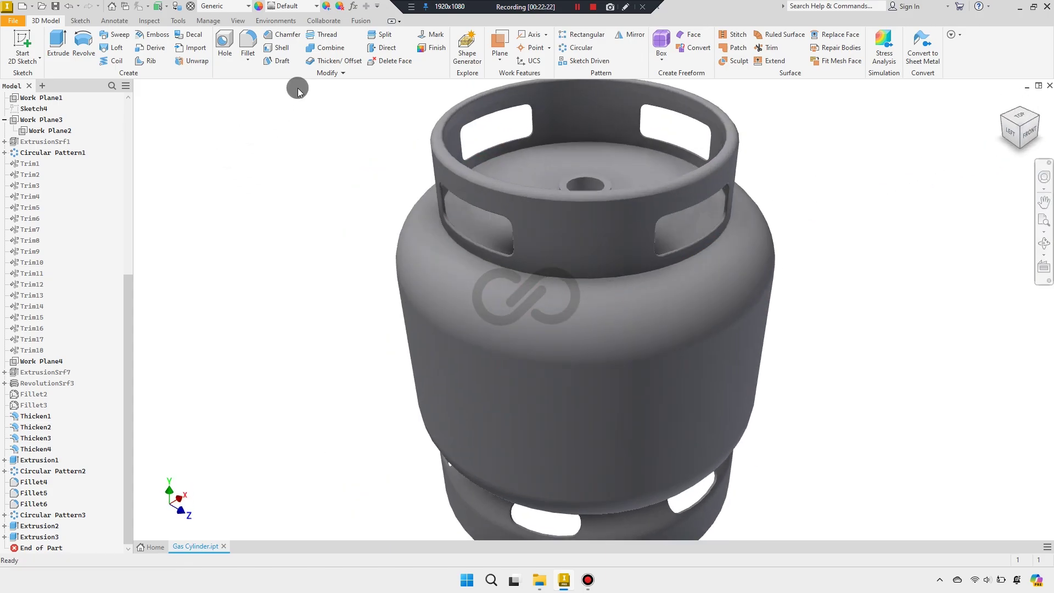
click(332, 48)
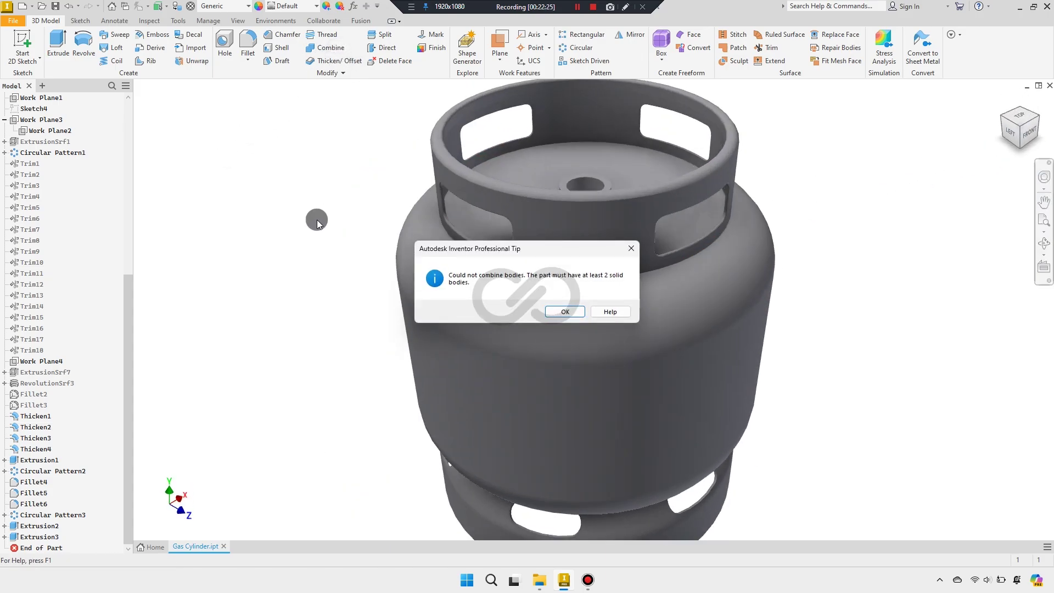
click(566, 312)
Expand Solid Bodies(1) in the browser and inspect the single body Solid1
scroll(55, 164, up, 5)
scroll(54, 158, up, 4)
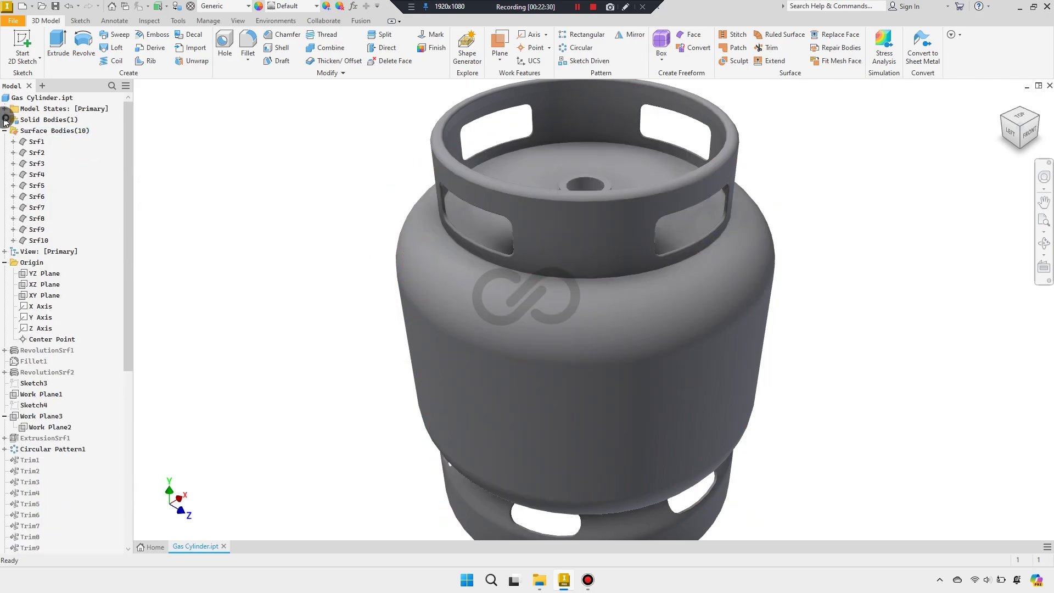
click(6, 119)
click(43, 131)
click(289, 196)
scroll(290, 196, down, 2)
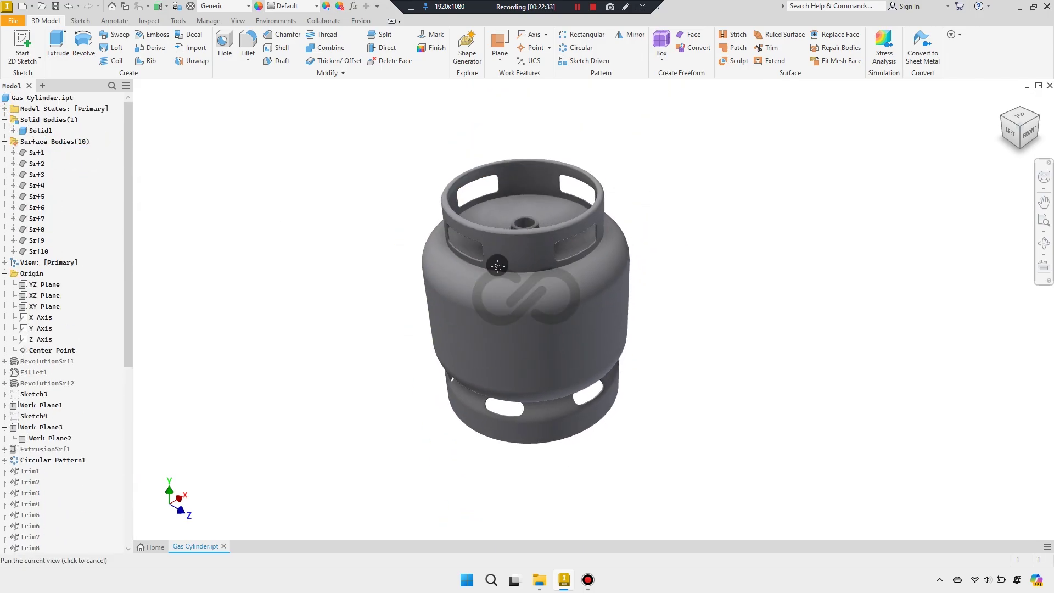
shift+middle_drag(505, 204, 505, 257)
scroll(483, 231, down, 3)
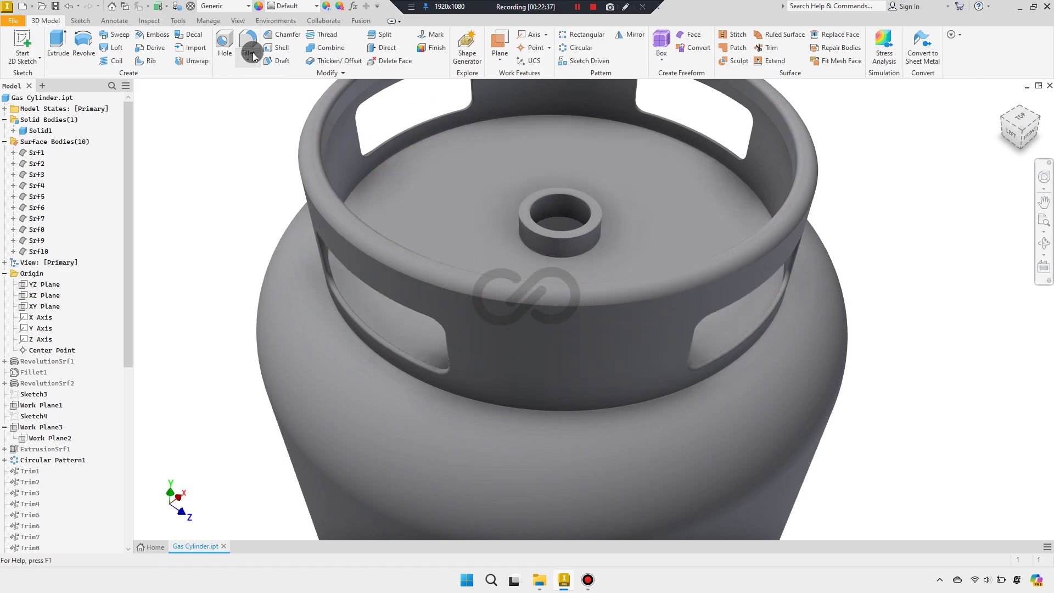
Set up a 5 mm fillet and select the collar's base edge
click(248, 45)
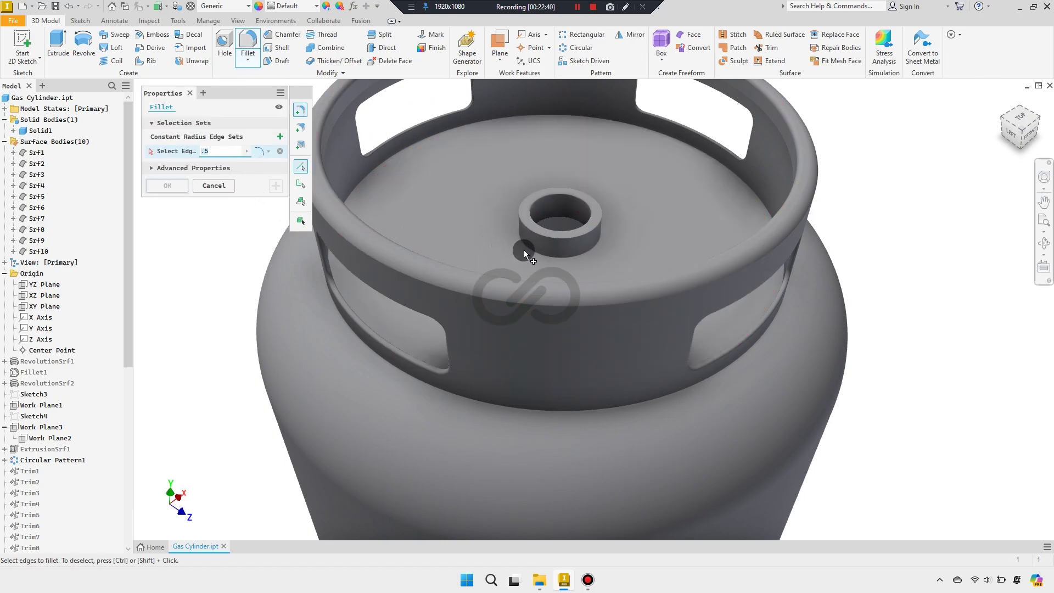
key(BackSpace)
text(2)
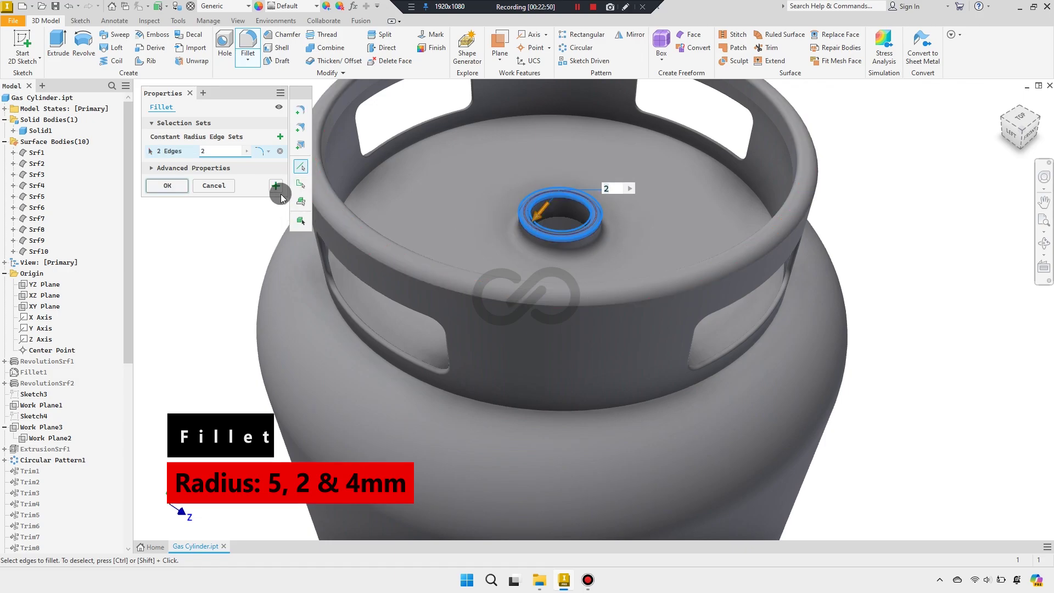
click(354, 193)
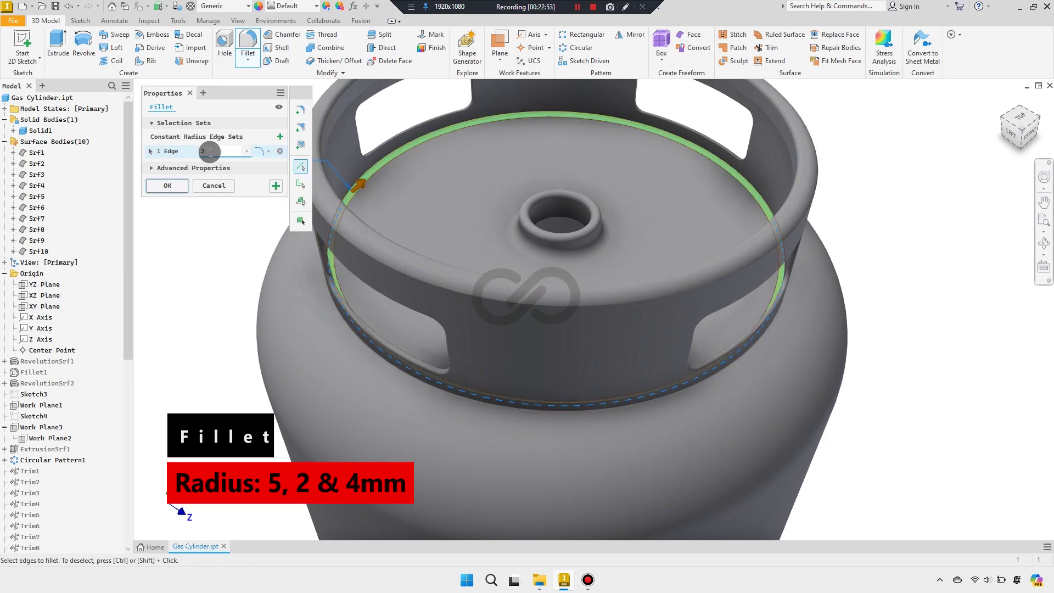
text(5)
mouse_move(273, 261)
shift+middle_down()
mouse_move(289, 245)
mouse_move(384, 228)
shift+middle_up()
Apply the pending fillets and select the collar's top rim edge
click(275, 185)
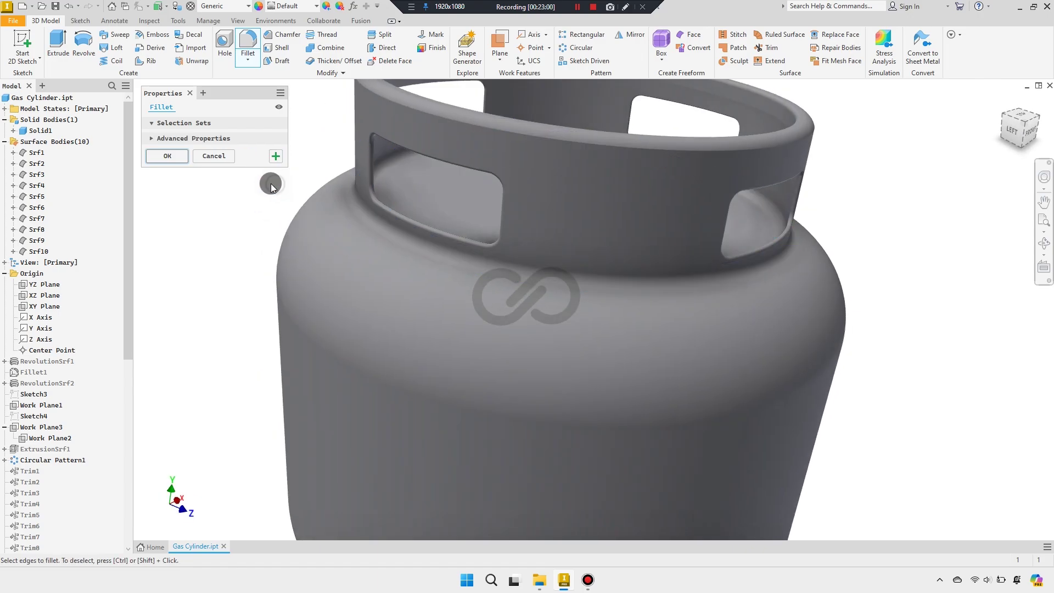
scroll(434, 229, down, 2)
scroll(426, 190, down, 2)
click(416, 163)
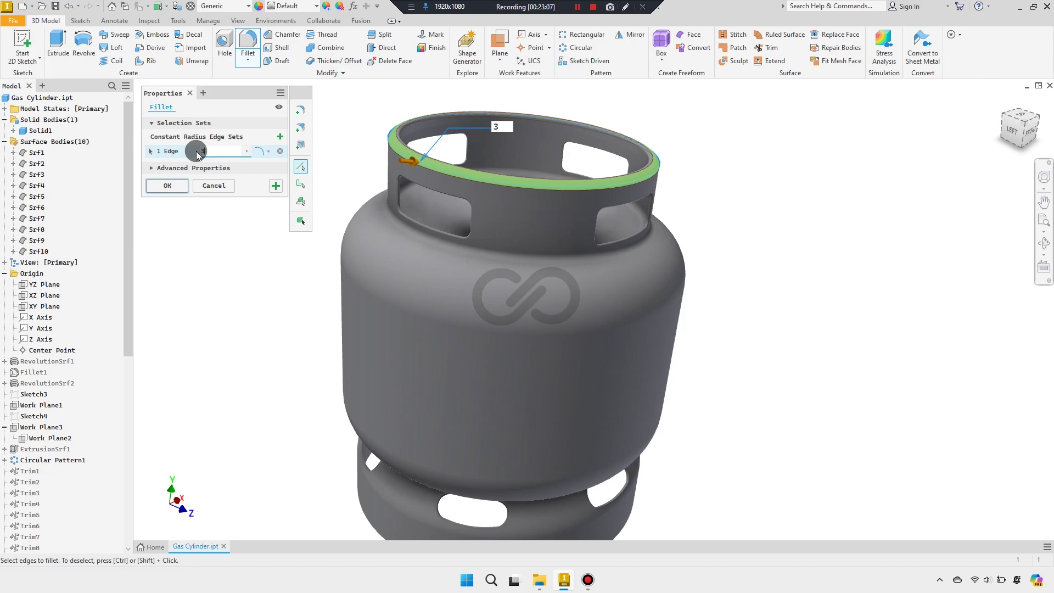
scroll(369, 150, up, 2)
scroll(370, 149, up, 3)
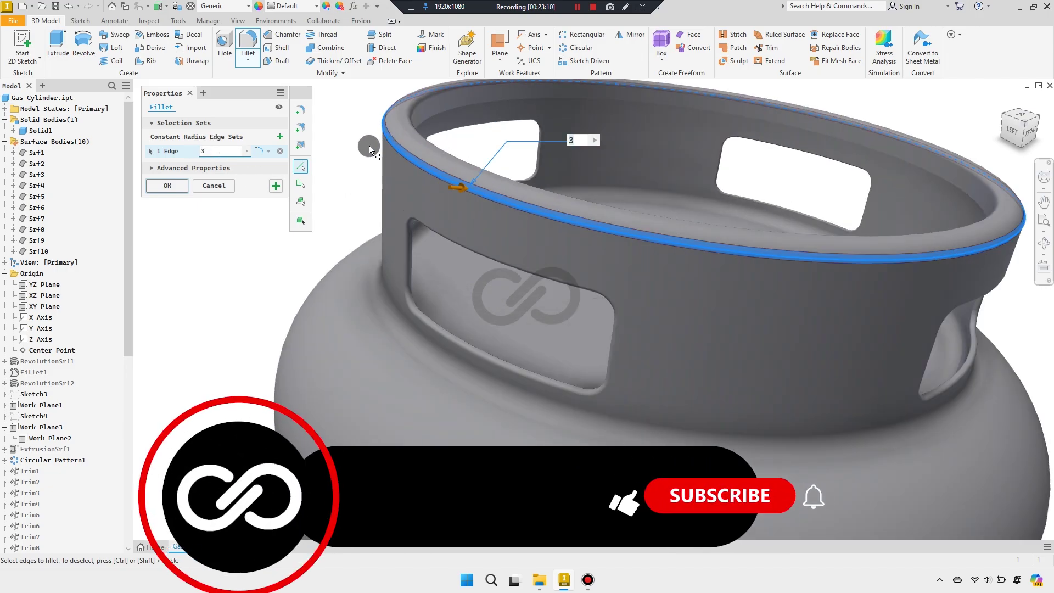
Set the rim fillet radius to 4 mm and apply it
double_click(206, 151)
text(4)
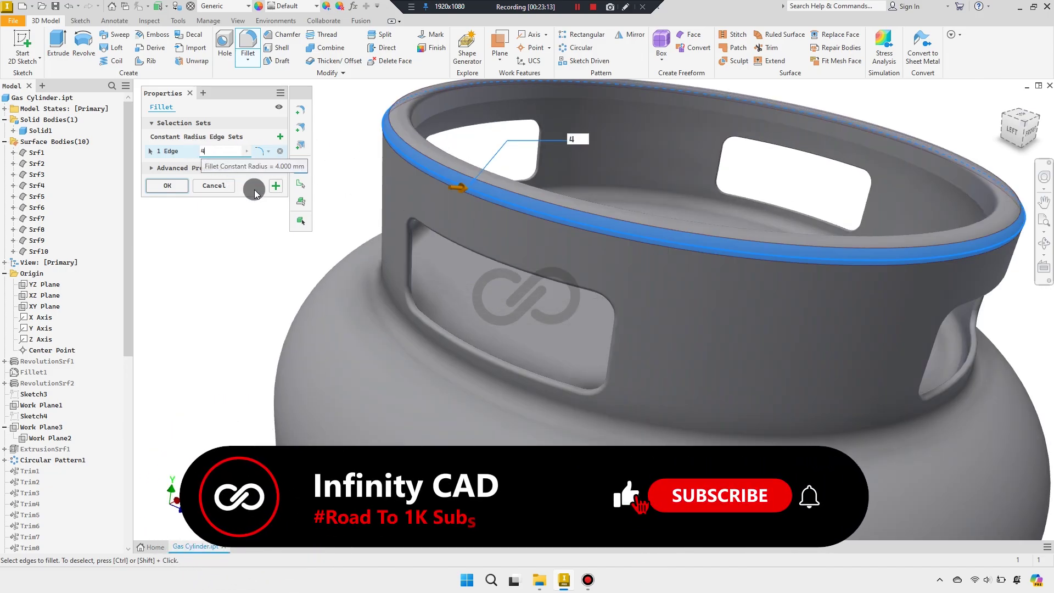
click(276, 185)
scroll(405, 176, down, 3)
scroll(458, 229, down, 3)
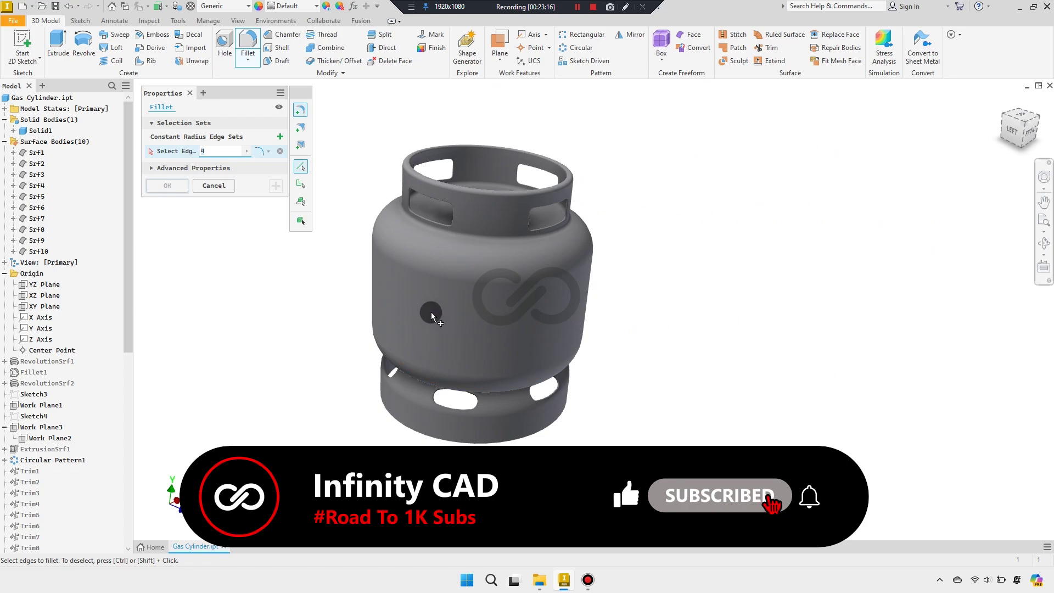
mouse_move(432, 317)
shift+middle_down()
mouse_move(411, 284)
mouse_move(357, 324)
shift+middle_up()
scroll(353, 378, up, 3)
Fillet two bottom rim edges at 1 mm
scroll(340, 366, up, 3)
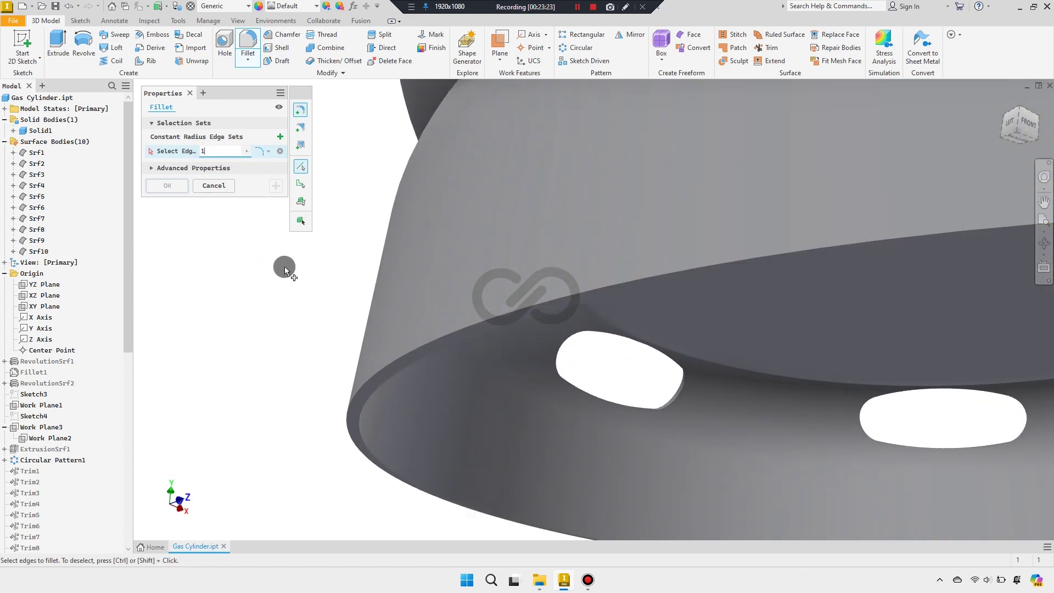
click(388, 360)
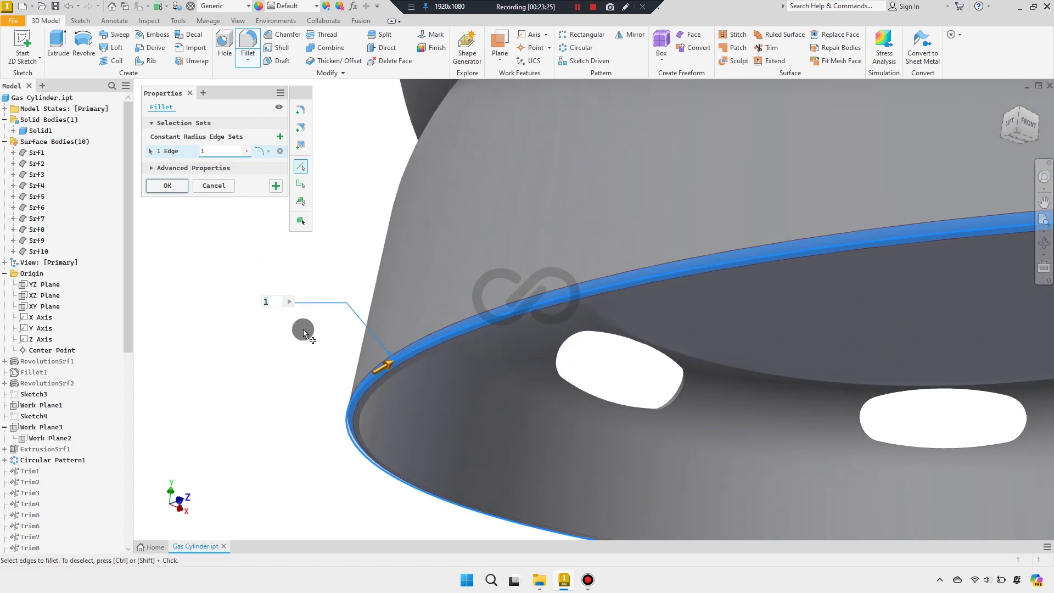
click(365, 395)
click(275, 187)
Select the base window's lower and upper edges for a 1 mm fillet
scroll(270, 247, down, 3)
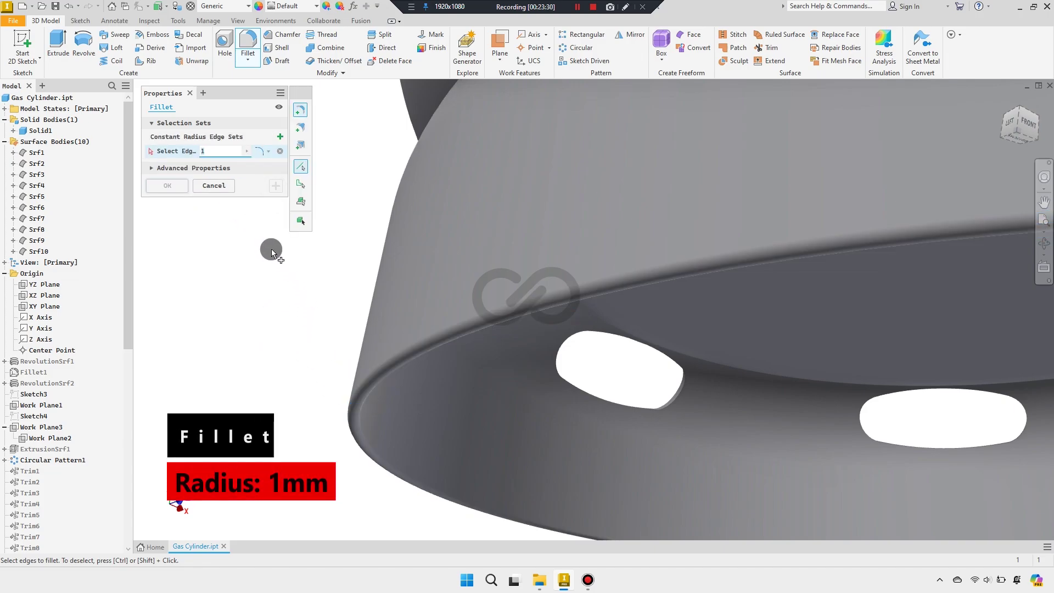
scroll(285, 254, down, 2)
mouse_move(285, 254)
shift+middle_down()
mouse_move(276, 290)
mouse_move(409, 350)
shift+middle_up()
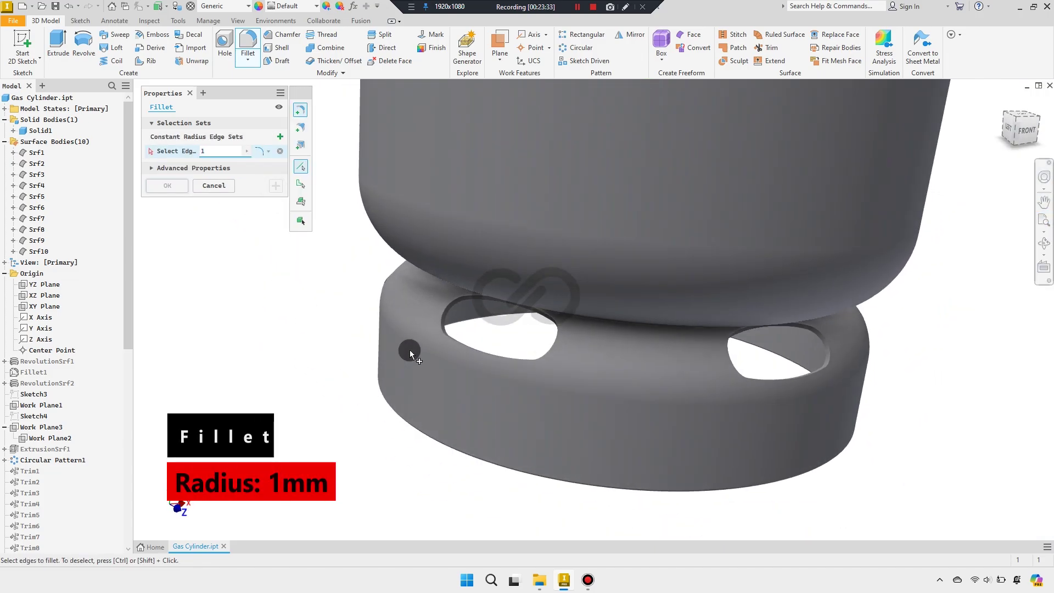
scroll(460, 331, up, 5)
click(460, 328)
click(449, 285)
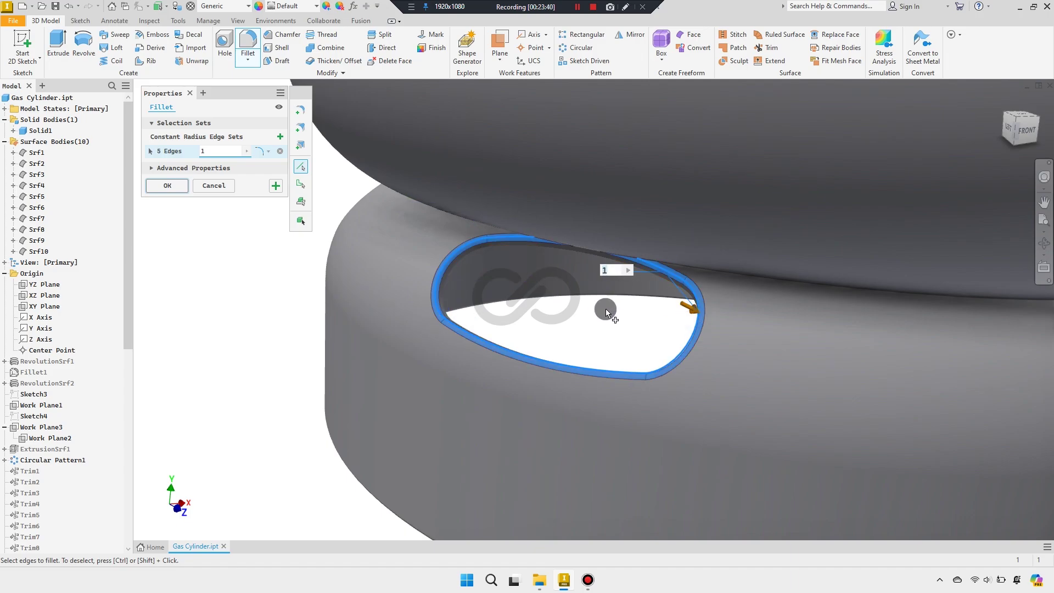
Apply the 1 mm fillet to the base window edges
scroll(606, 312, down, 3)
scroll(631, 235, up, 3)
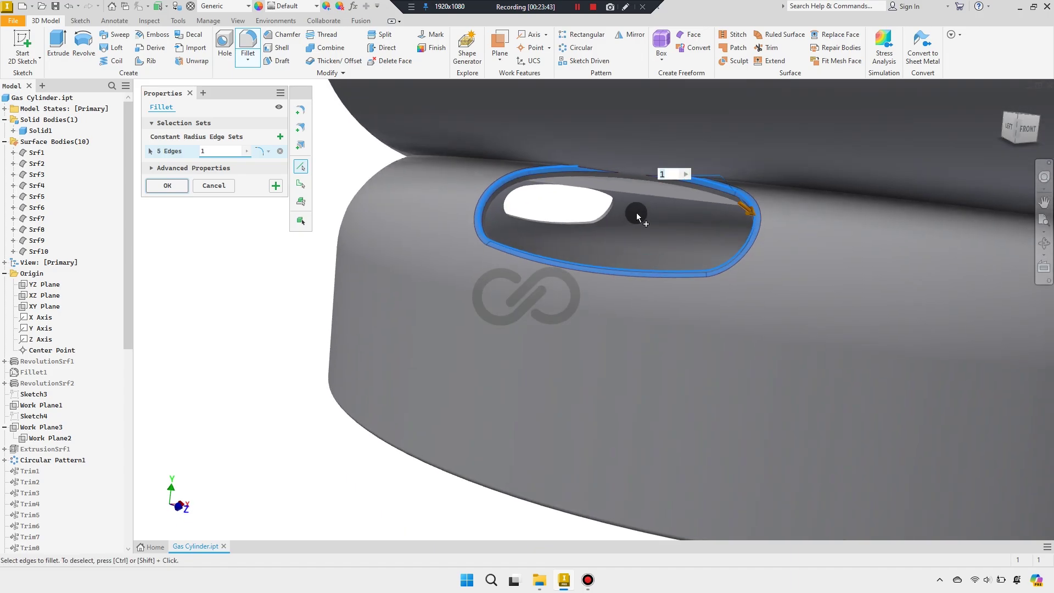
mouse_move(646, 211)
middle_down()
mouse_move(508, 245)
mouse_move(513, 228)
middle_up()
scroll(612, 212, down, 3)
scroll(612, 212, up, 3)
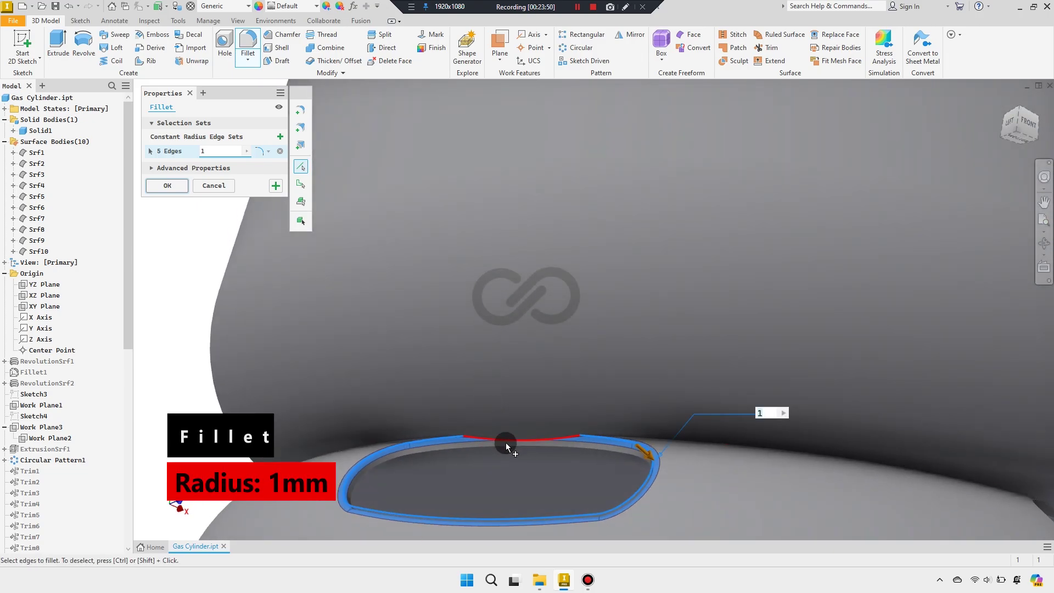
scroll(530, 445, down, 2)
scroll(504, 436, down, 1)
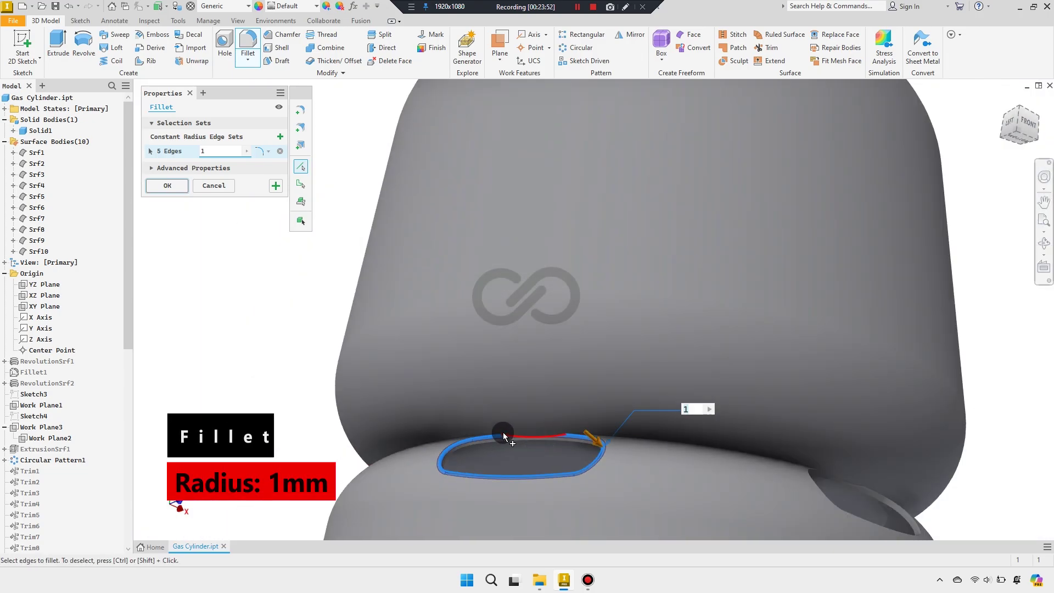
click(171, 191)
Reopen Thicken2 (3 faces at 2 mm) for editing and confirm it
scroll(47, 400, down, 7)
scroll(38, 400, down, 4)
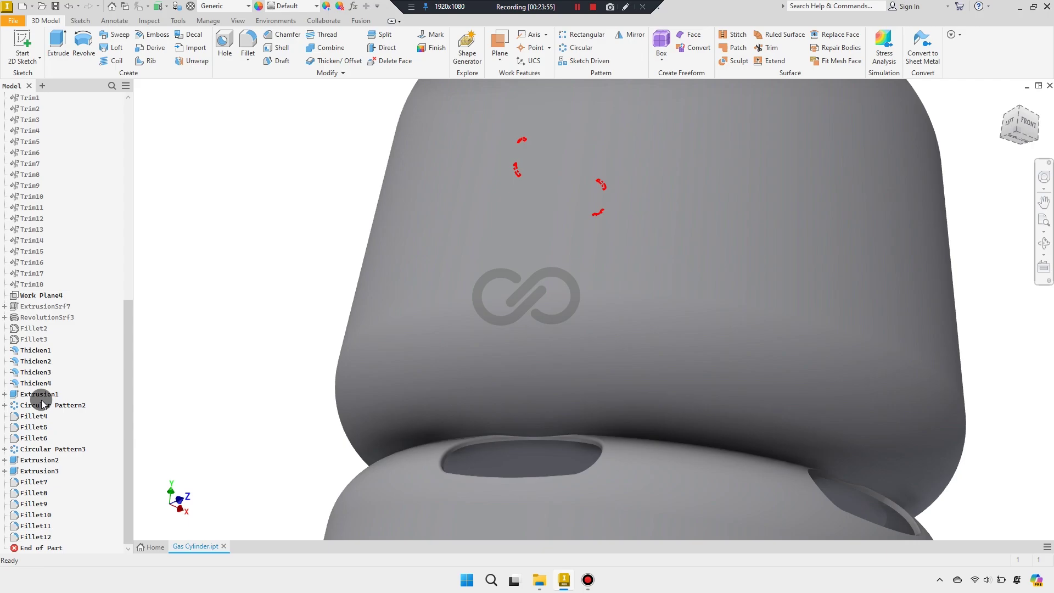
double_click(37, 361)
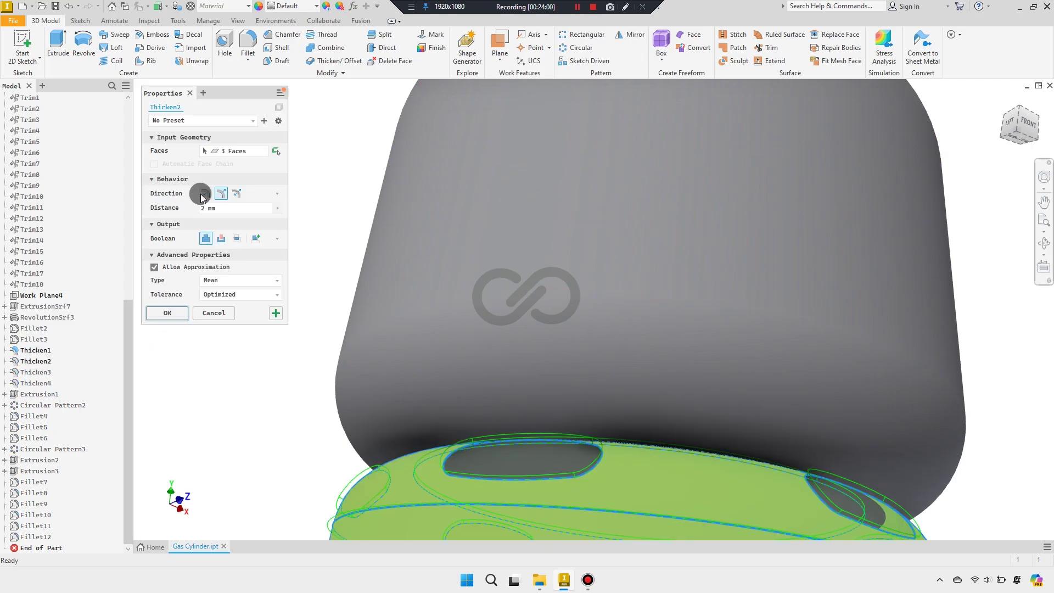
click(174, 313)
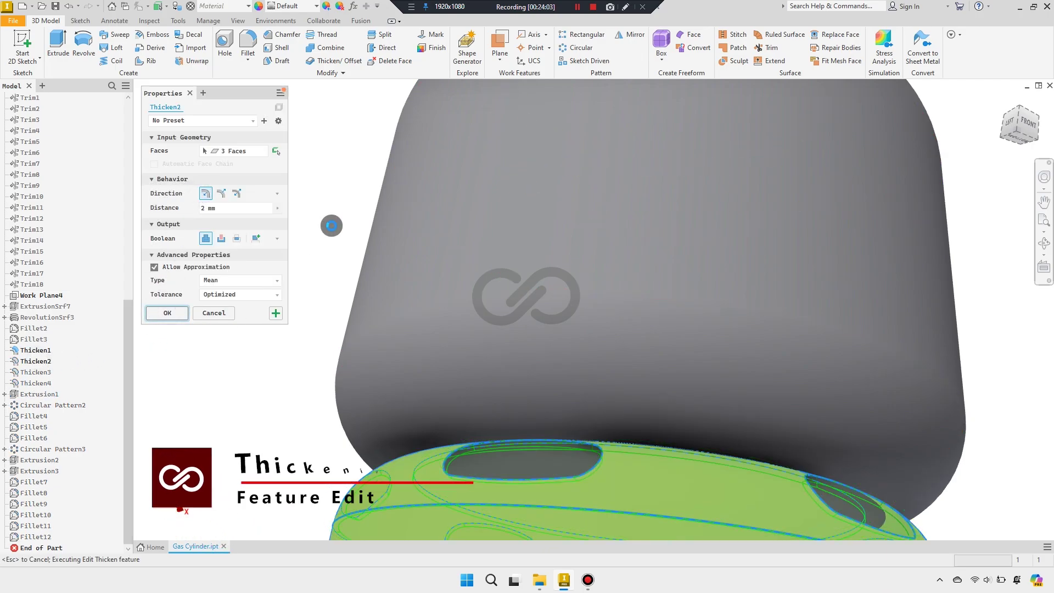
Add one more base-window edge to the 1 mm Fillet12, bringing it to 8 edges
double_click(35, 537)
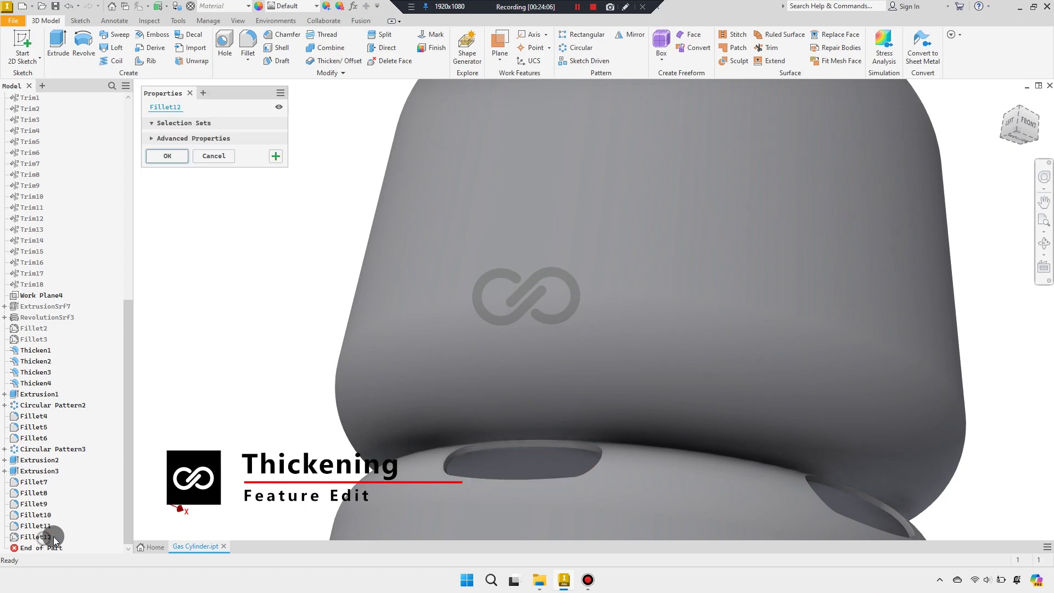
scroll(547, 450, up, 3)
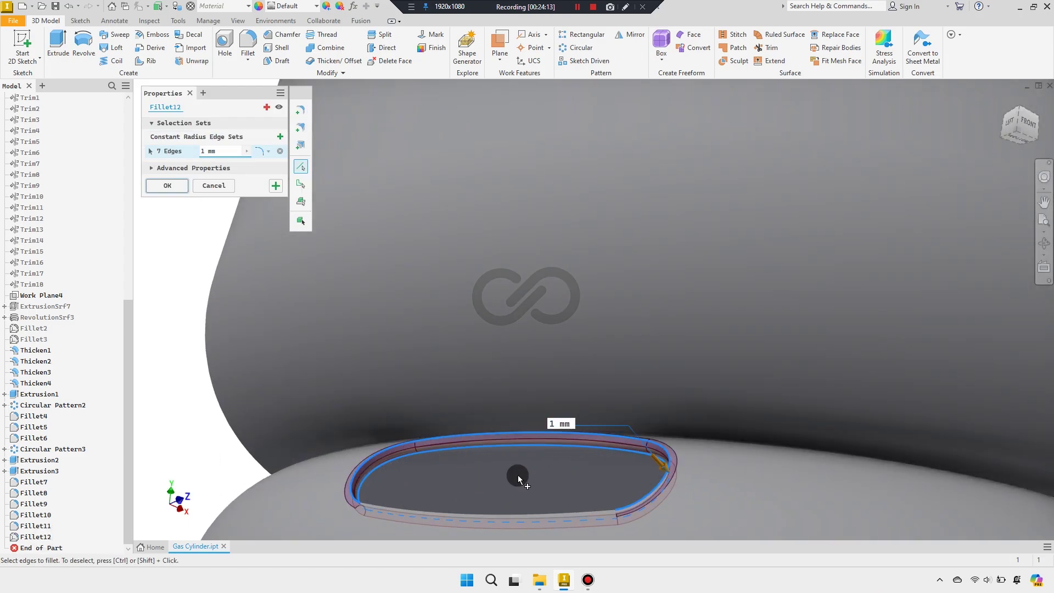
click(377, 506)
scroll(533, 473, up, 1)
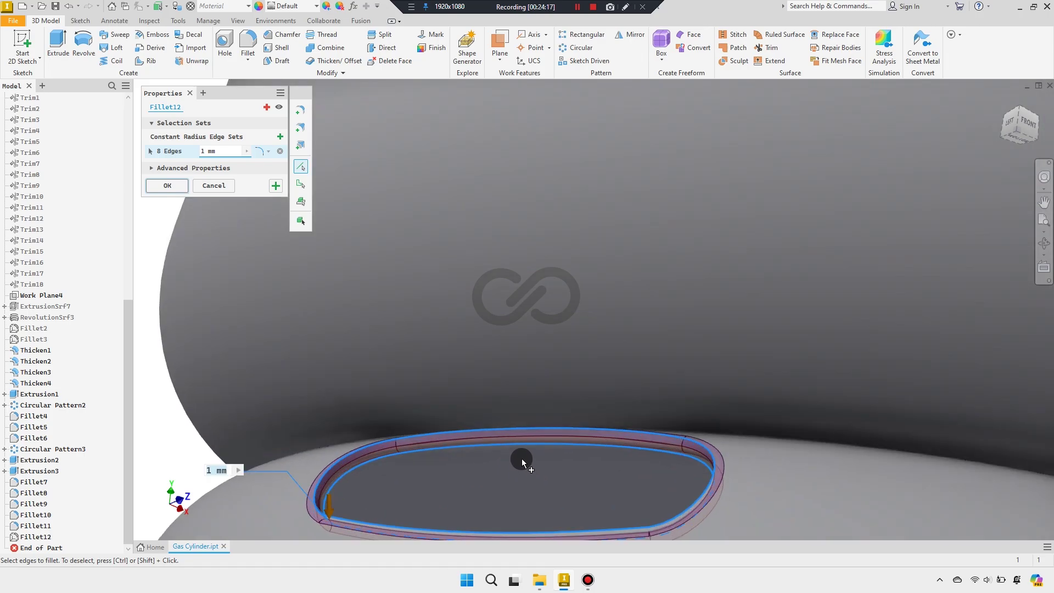
scroll(535, 441, up, 2)
scroll(535, 441, down, 5)
shift+middle_drag(522, 483, 396, 462)
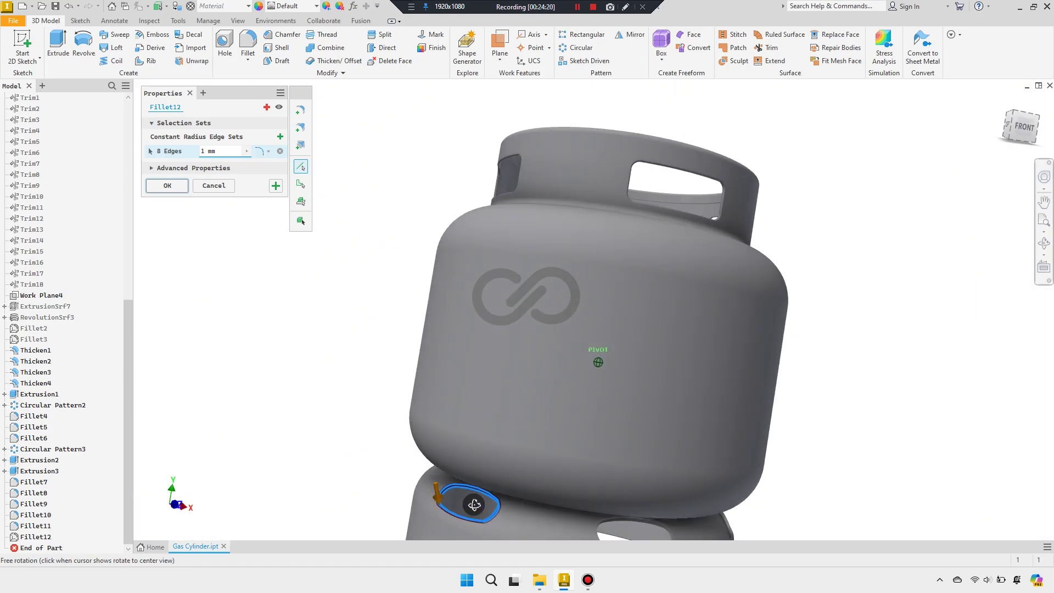
scroll(396, 462, down, 3)
scroll(423, 503, up, 3)
shift+middle_drag(422, 502, 339, 378)
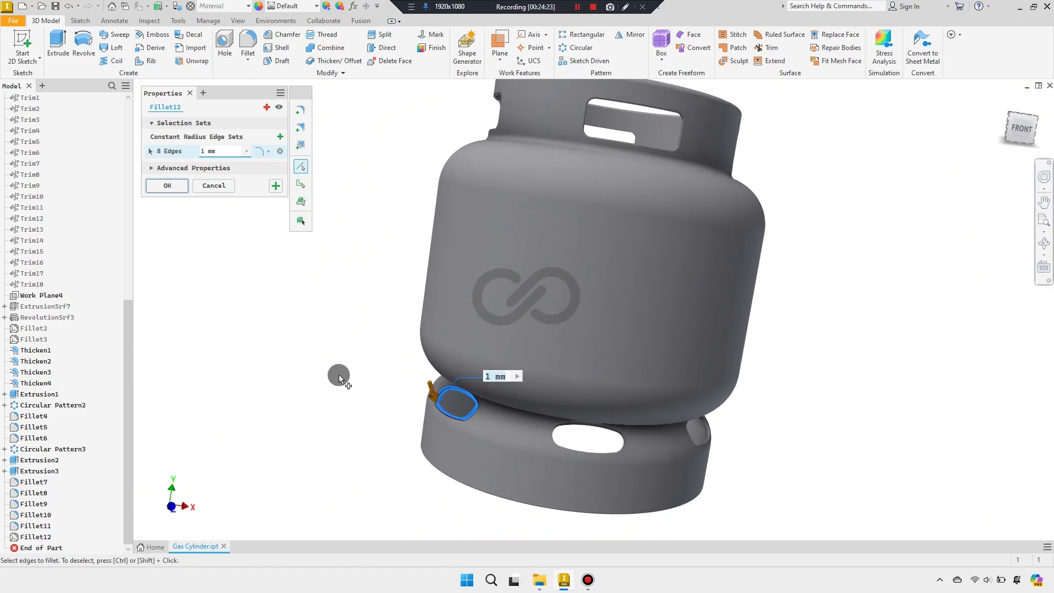
click(170, 186)
Accept the Create Fillet warning and roll the End of Part marker back to just after Thicken4
click(126, 113)
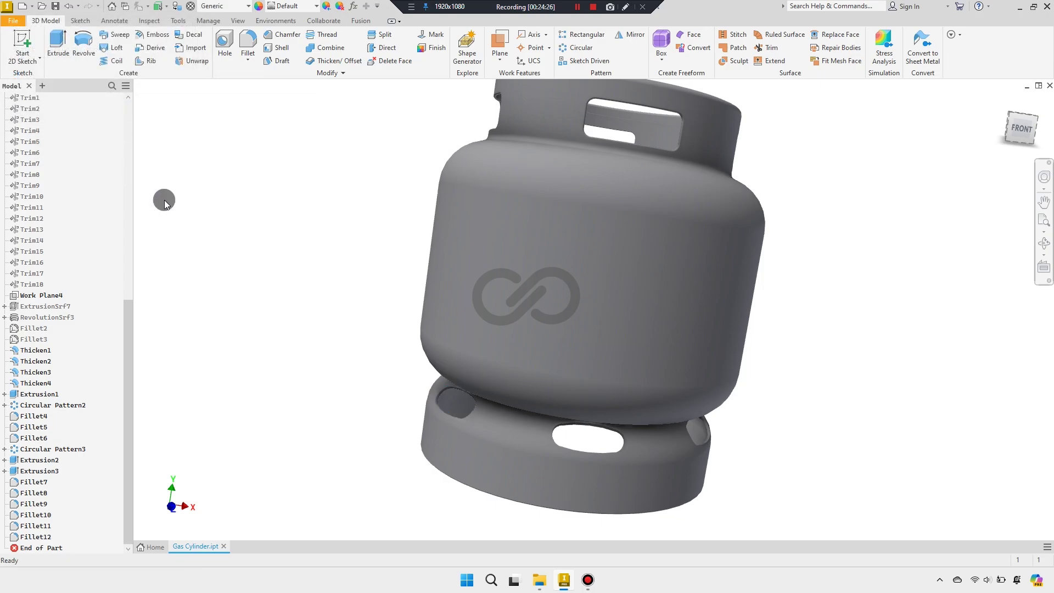
scroll(433, 416, up, 2)
scroll(447, 407, up, 2)
mouse_move(435, 395)
shift+middle_down()
mouse_move(492, 376)
mouse_move(471, 371)
shift+middle_up()
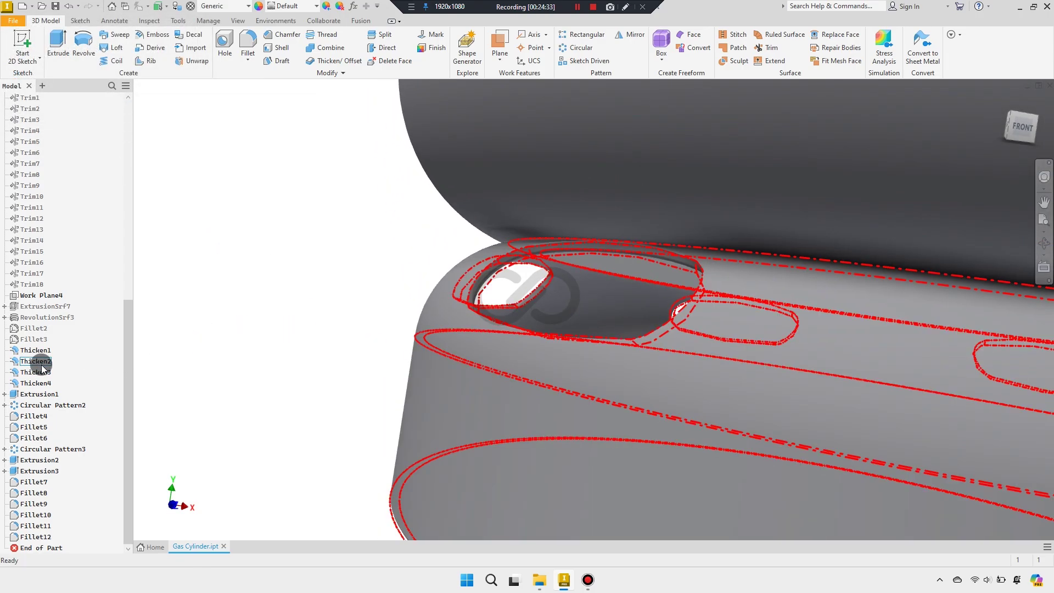
click(45, 548)
drag(37, 397, 38, 391)
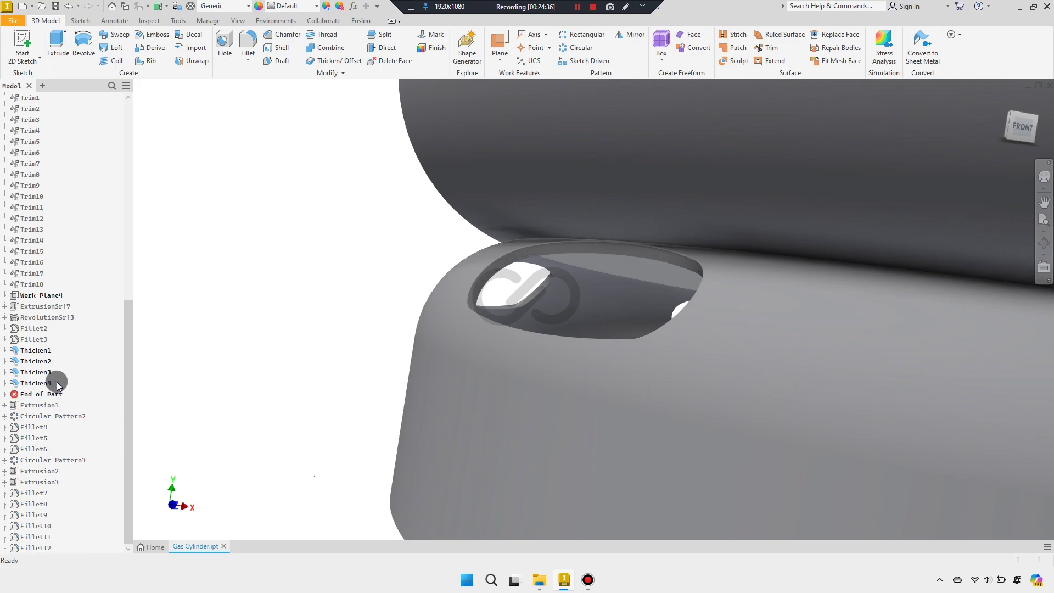
Reverse Thicken2's direction and remove the bottom face from its selection
double_click(40, 361)
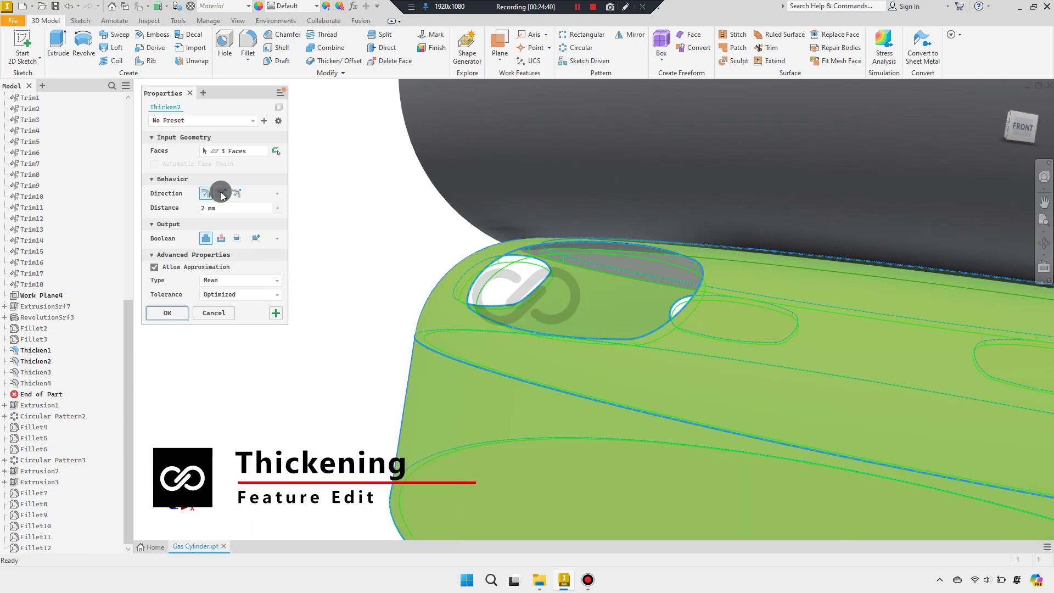
click(221, 193)
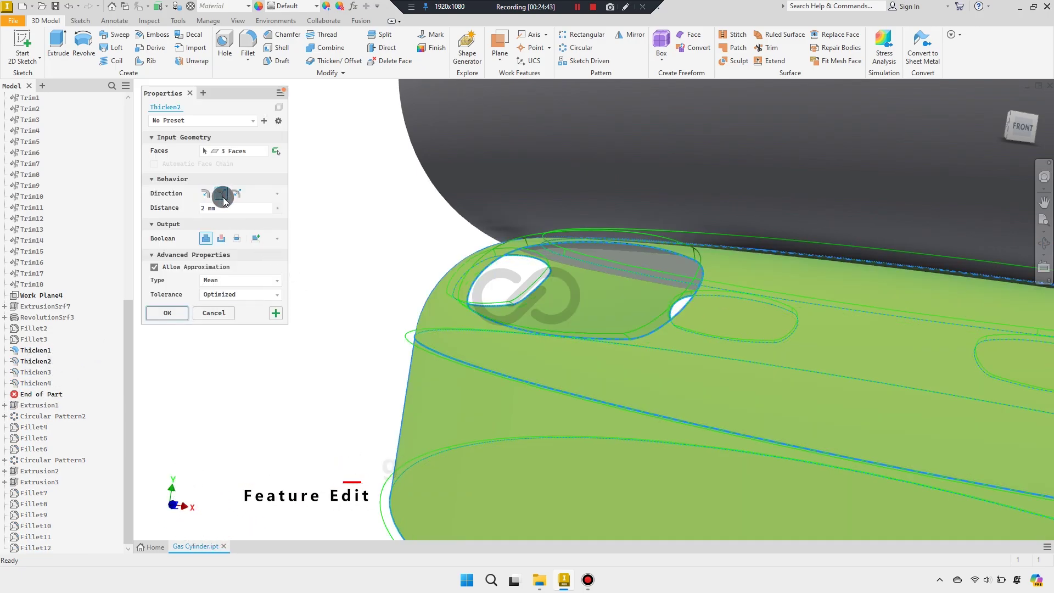
mouse_move(334, 207)
shift+middle_down()
mouse_move(449, 229)
mouse_move(575, 324)
shift+middle_up()
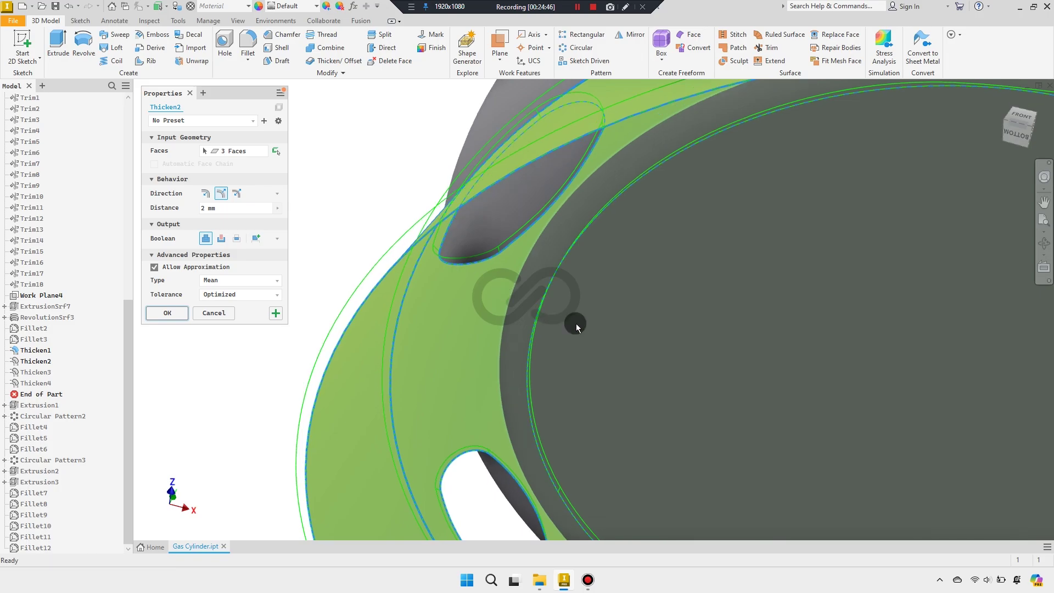
scroll(545, 336, down, 3)
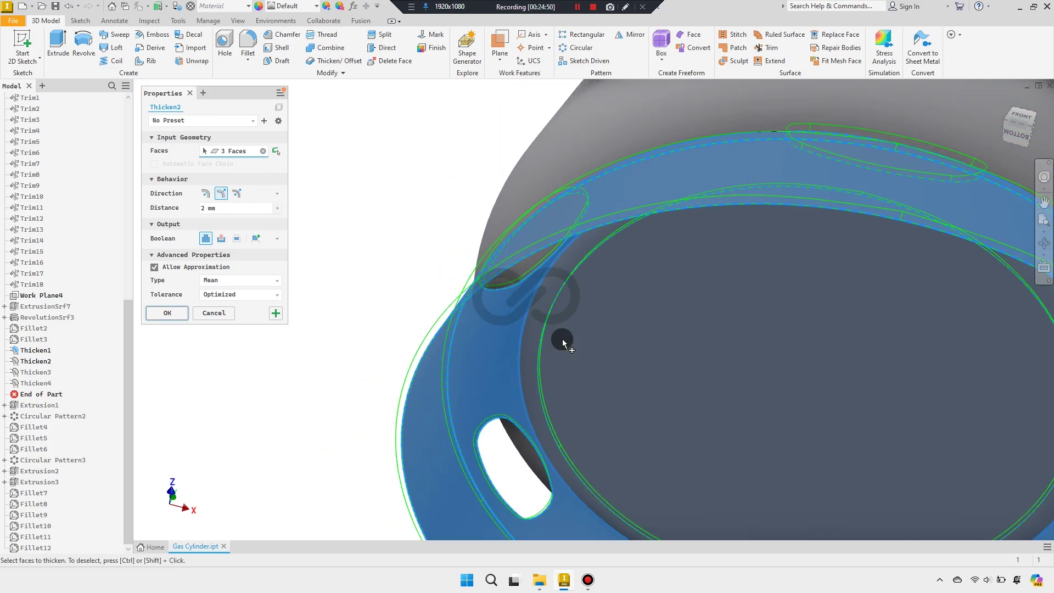
scroll(575, 337, down, 3)
scroll(587, 352, down, 2)
ctrl+click(604, 364)
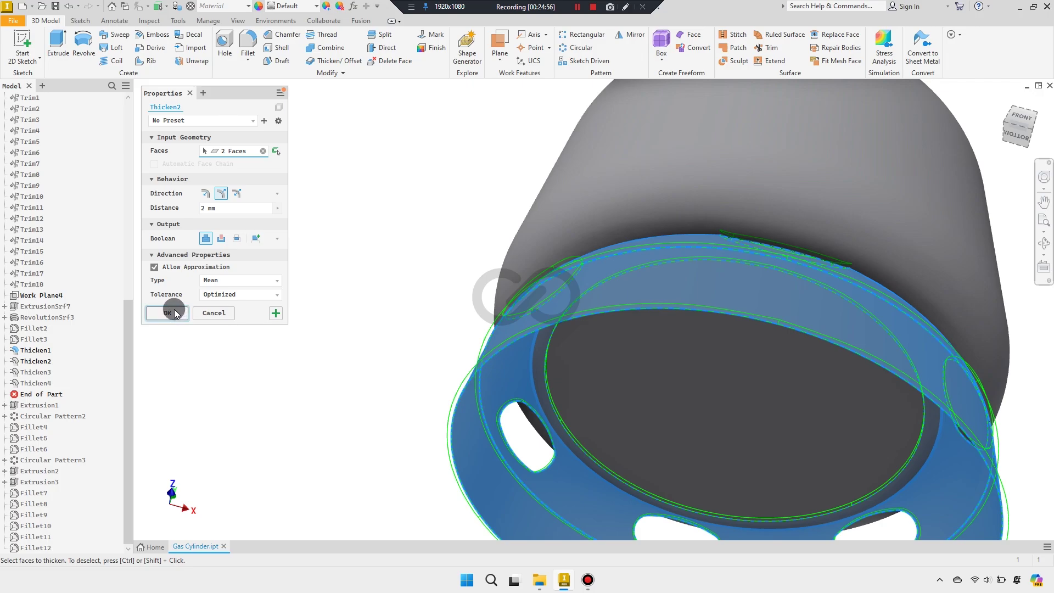
Add the inner base face, flip the direction, and apply Thicken2 at 2 mm on 3 faces
shift+middle_drag(342, 312, 335, 316)
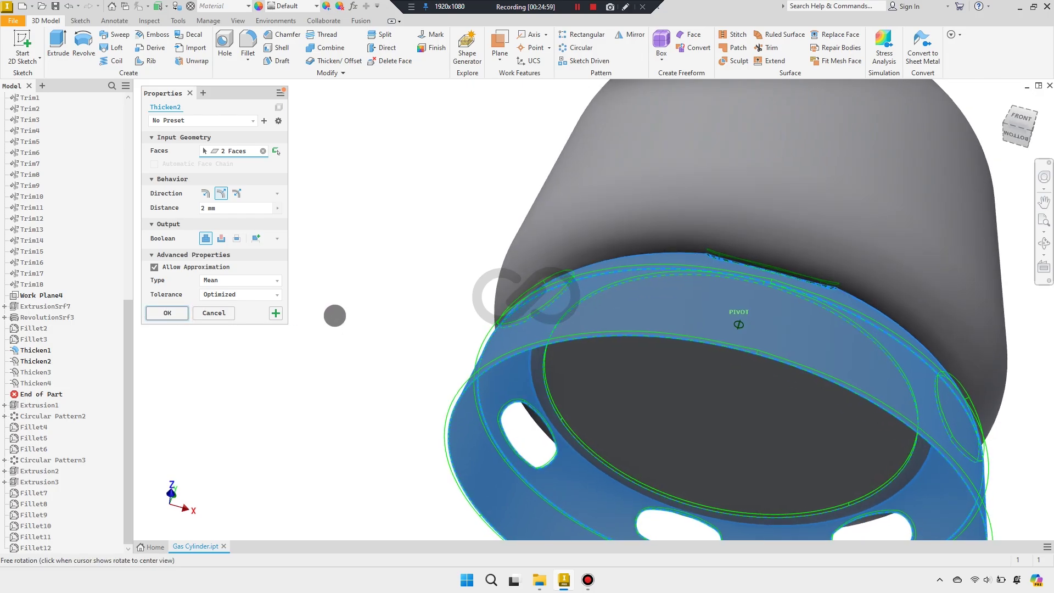
click(571, 398)
shift+middle_drag(404, 337, 412, 356)
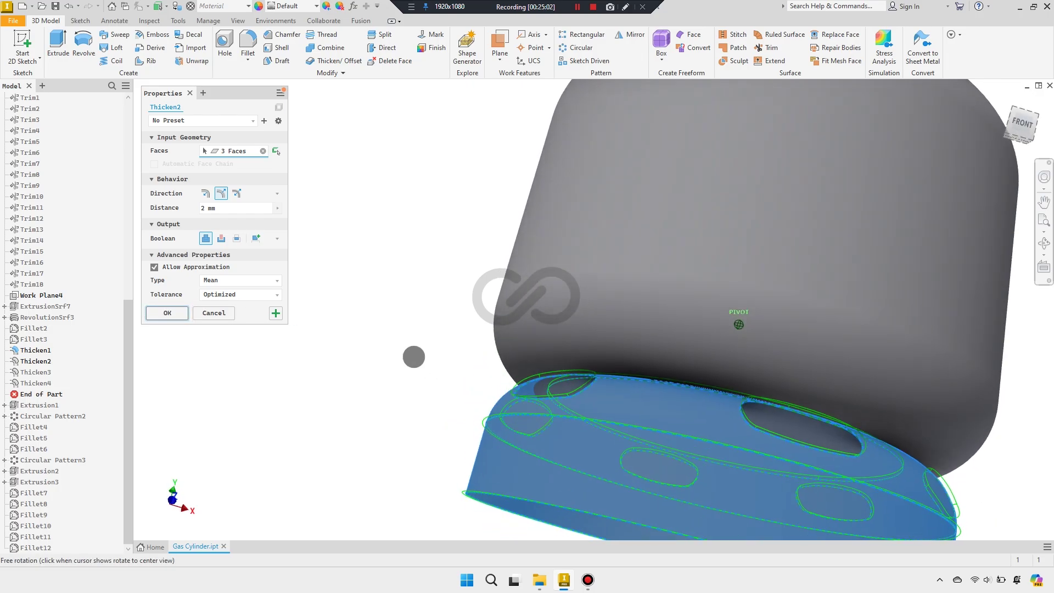
scroll(568, 389, down, 3)
scroll(584, 373, down, 3)
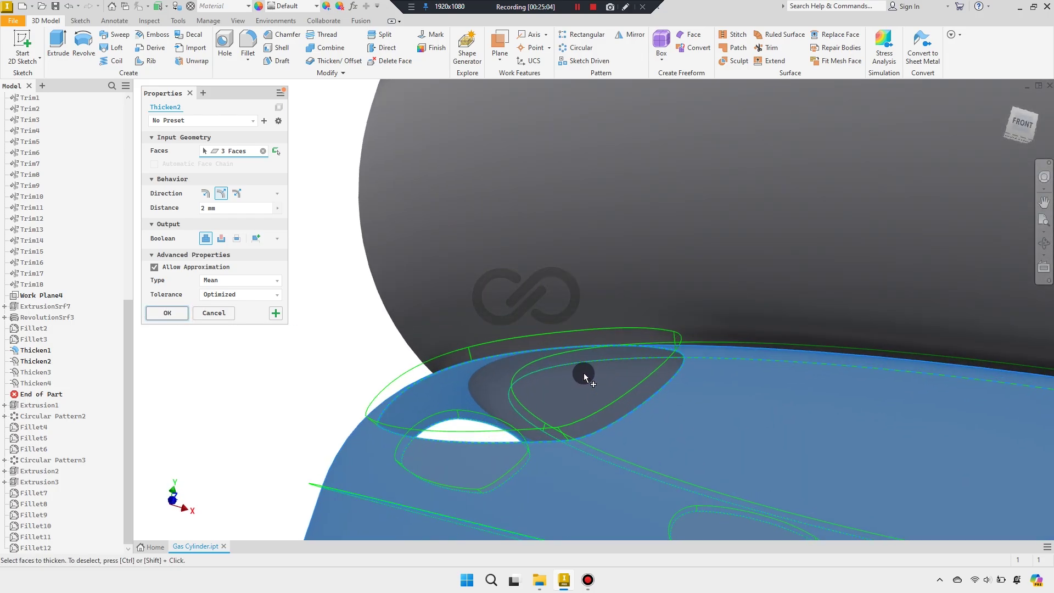
click(206, 194)
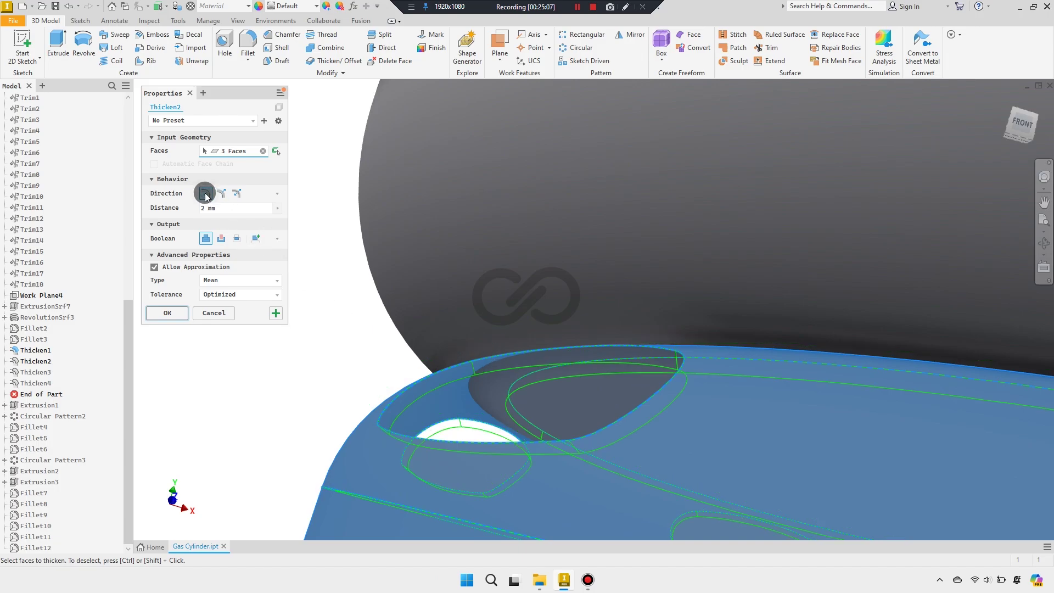
click(167, 313)
shift+middle_drag(397, 282, 82, 332)
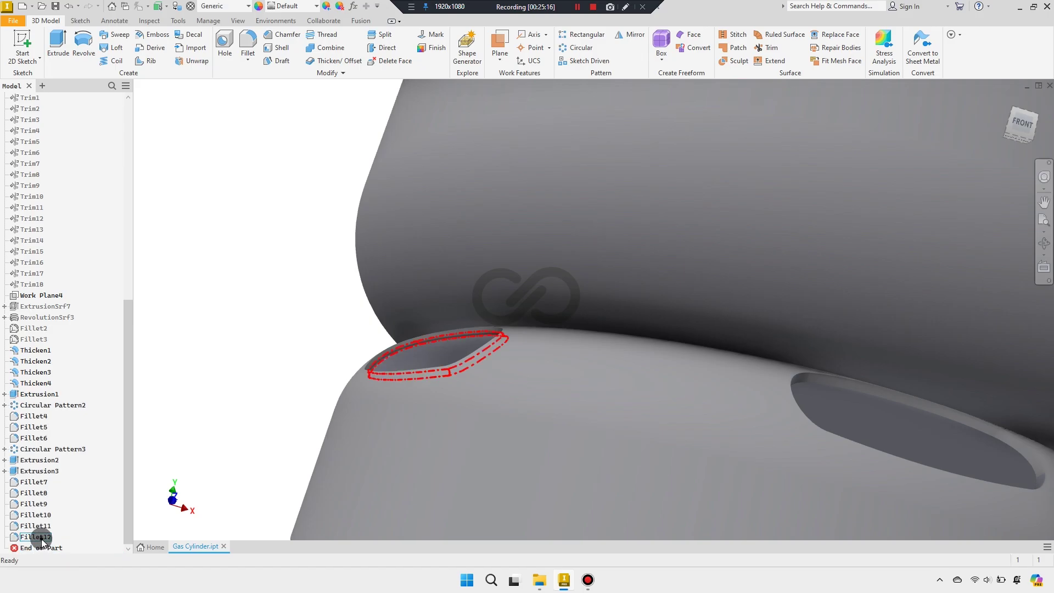
Deselect the two wrong edges so Fillet12 rounds only the four base-window edges at 1 mm
double_click(53, 538)
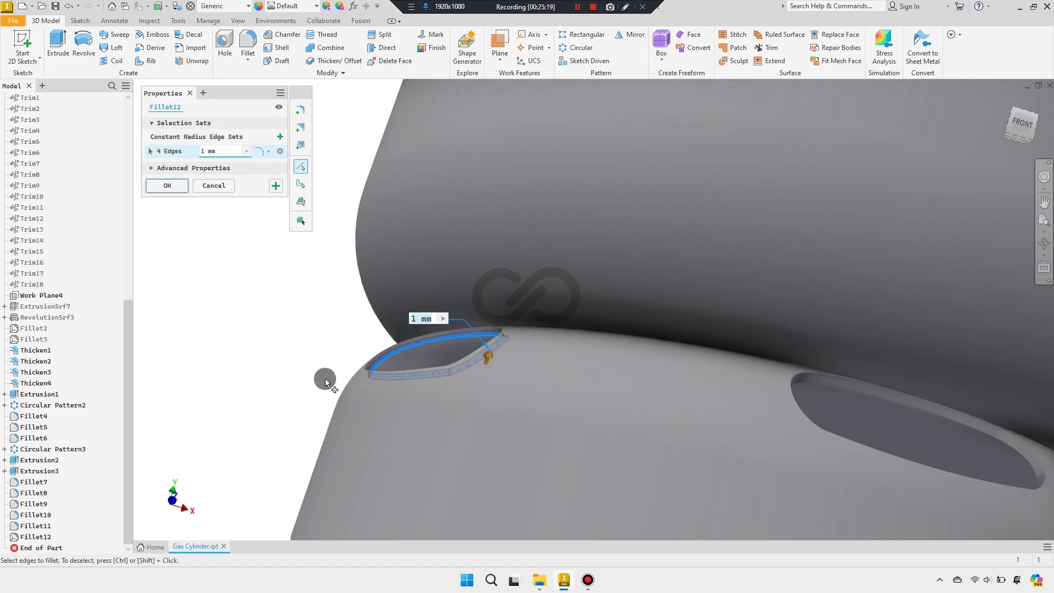
shift+middle_drag(325, 377, 400, 379)
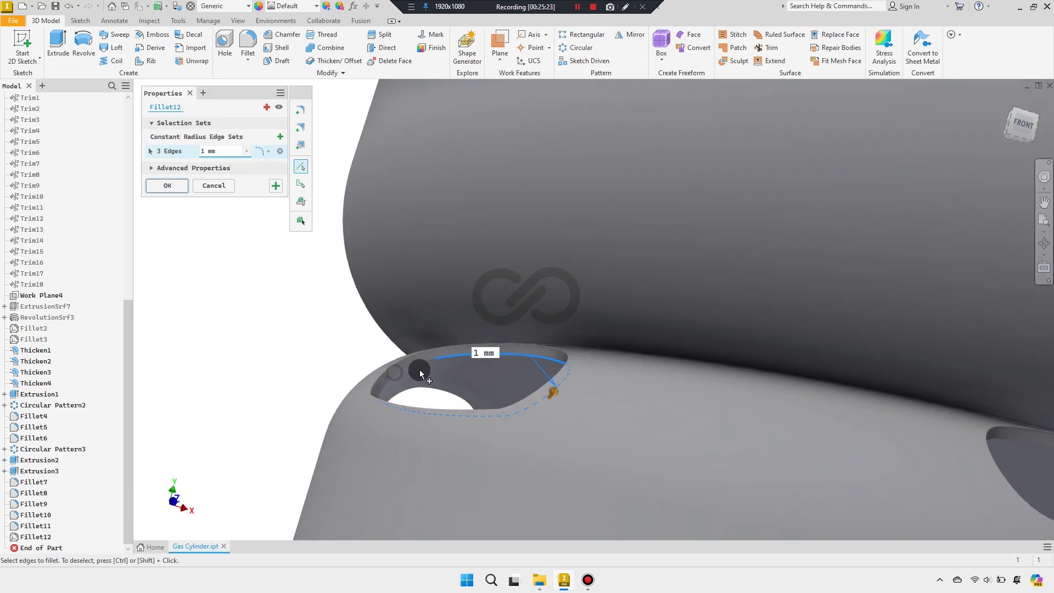
ctrl+click(539, 405)
ctrl+click(386, 393)
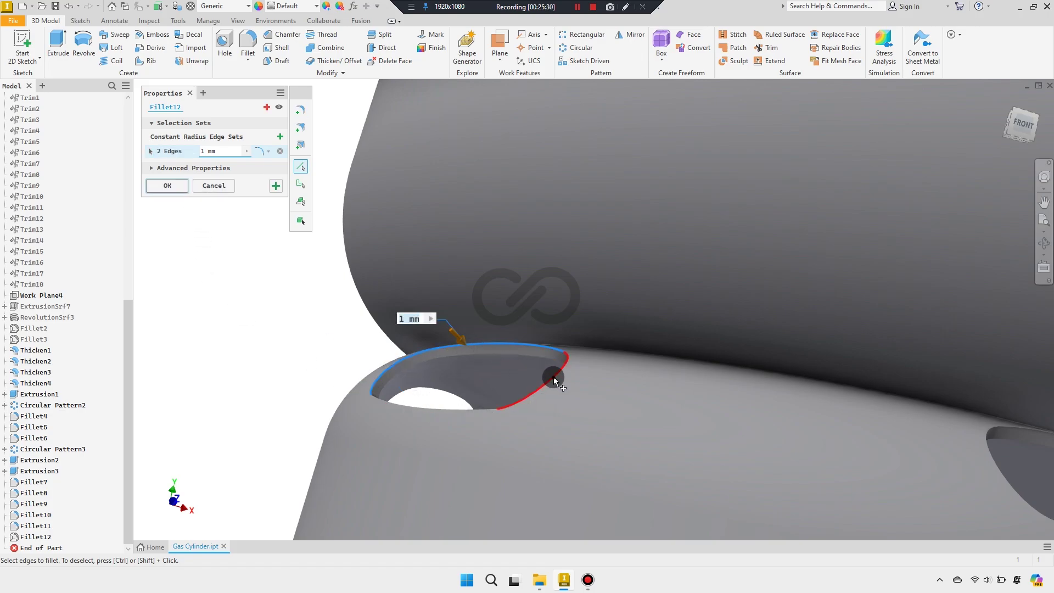
shift+middle_drag(428, 381, 496, 432)
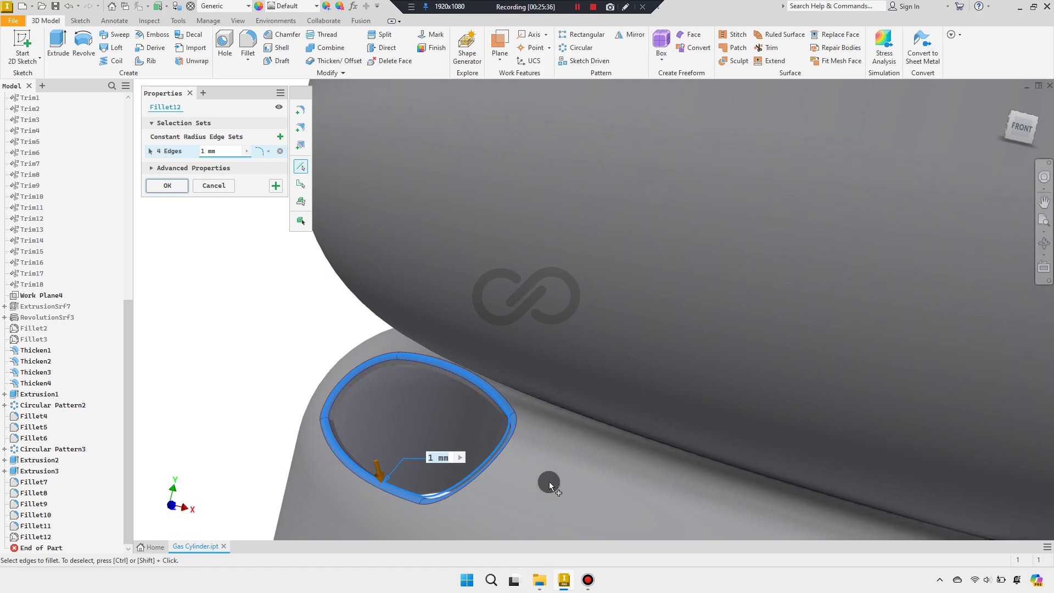
click(167, 186)
scroll(301, 252, down, 5)
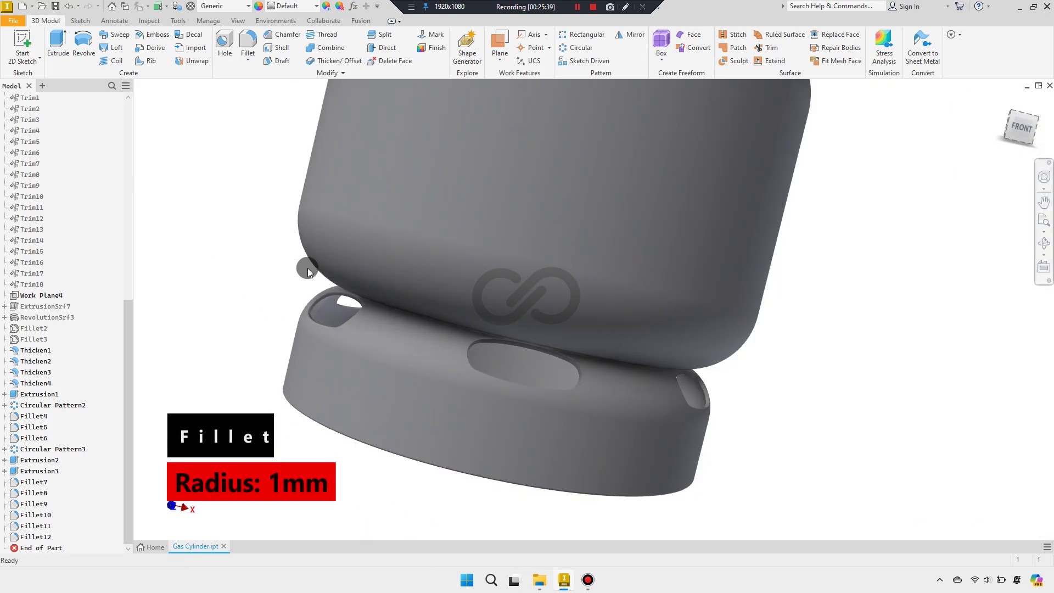
shift+middle_drag(299, 274, 570, 93)
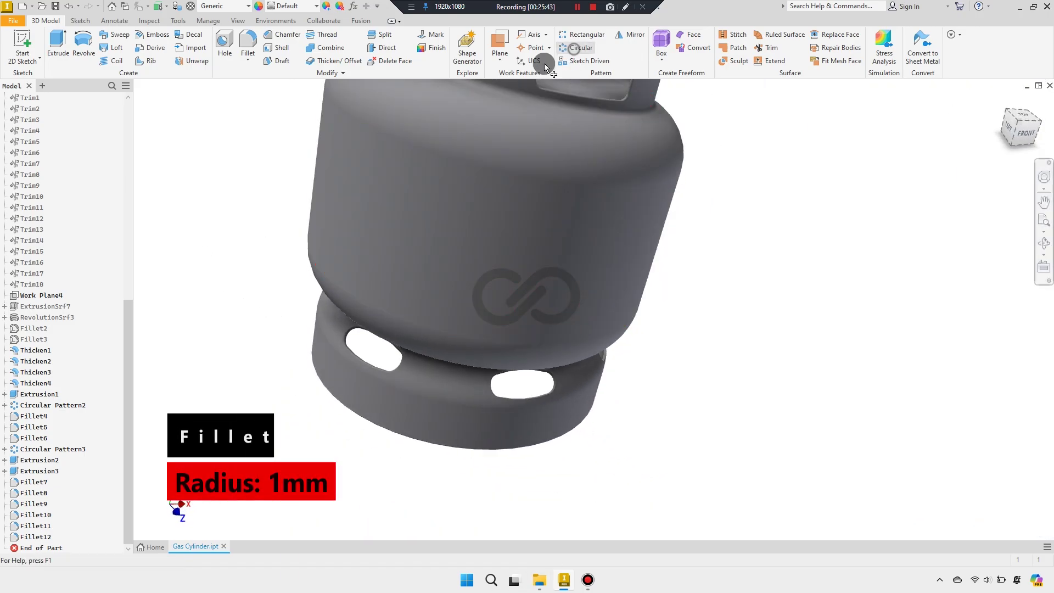
Pattern Fillet12 six times over 360° around the cylinder axis as Circular Pattern4
click(44, 541)
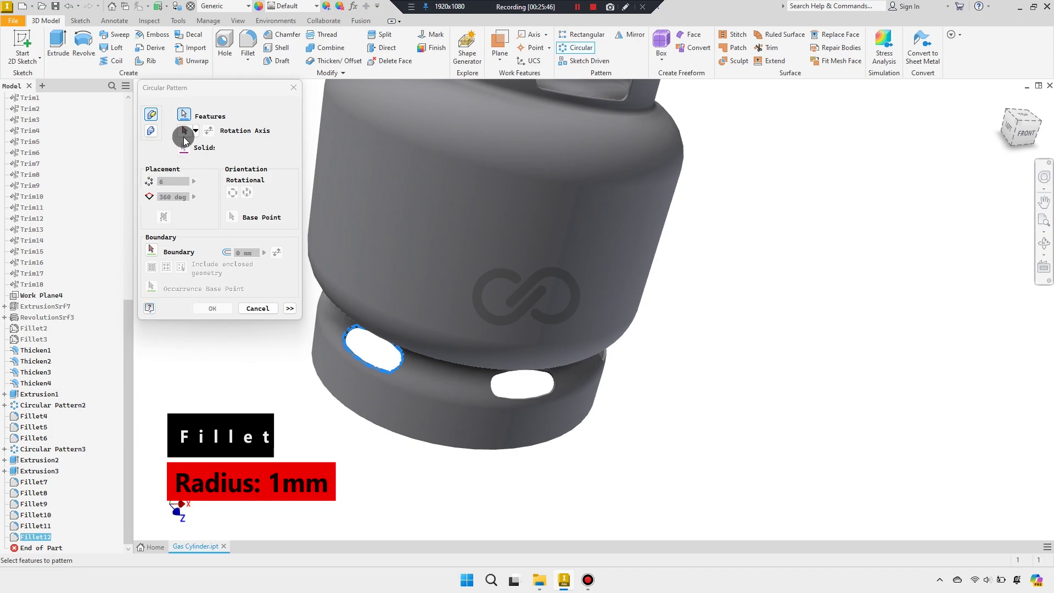
click(184, 131)
click(341, 386)
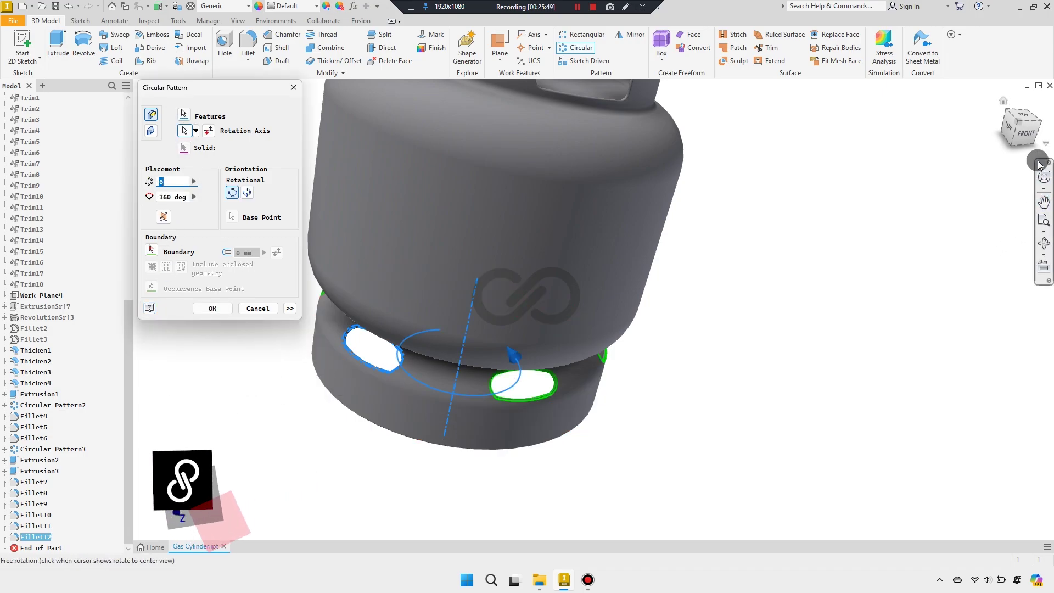
mouse_move(584, 439)
shift+middle_down()
mouse_move(663, 472)
mouse_move(713, 397)
shift+middle_up()
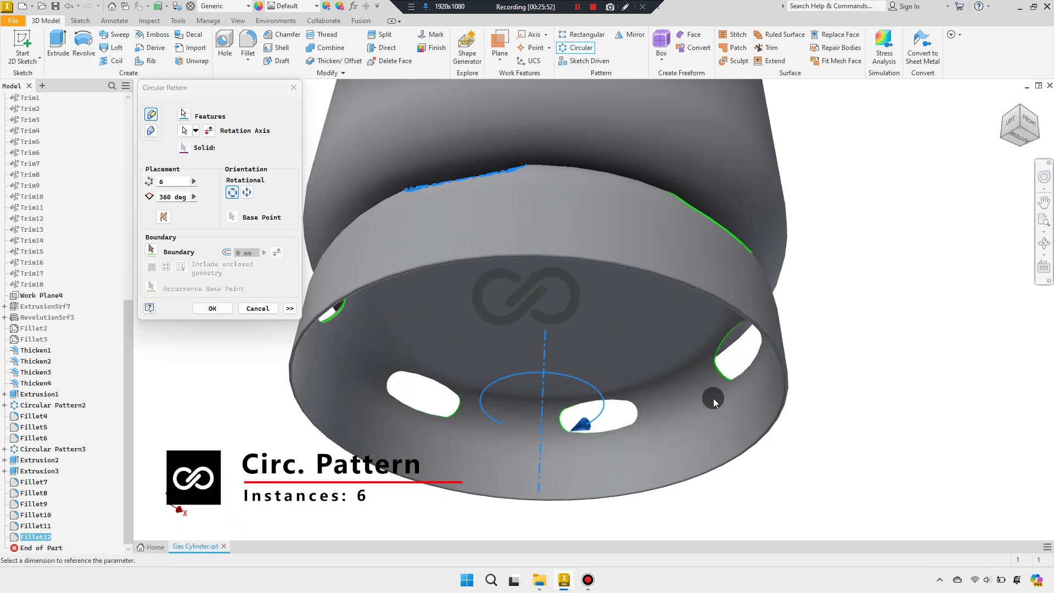
click(212, 307)
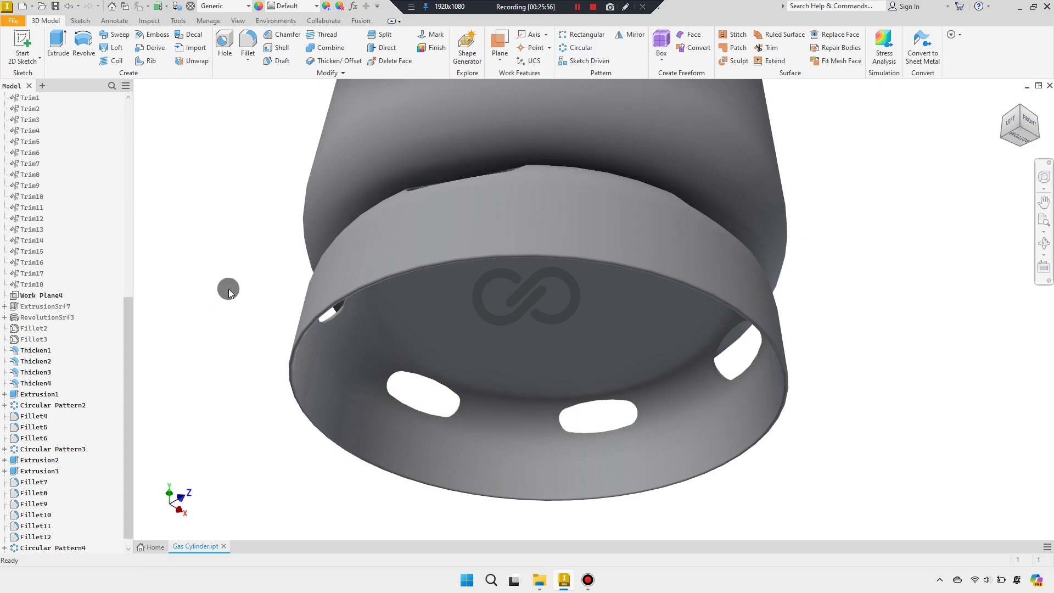
Return to the home view and orbit slightly to show the cylinder's openings
click(1017, 105)
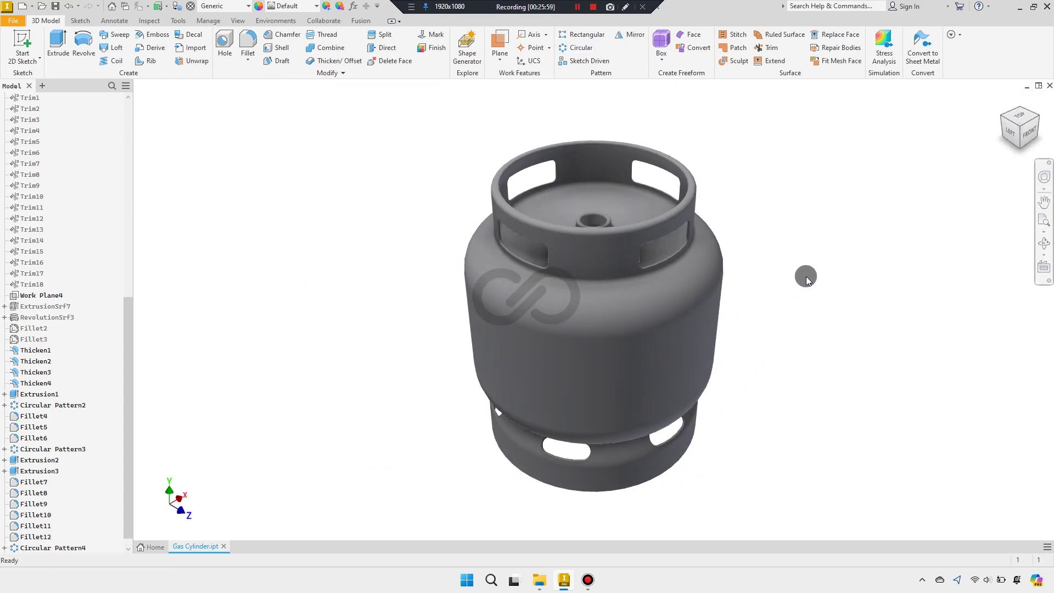
scroll(574, 237, down, 2)
scroll(575, 237, down, 2)
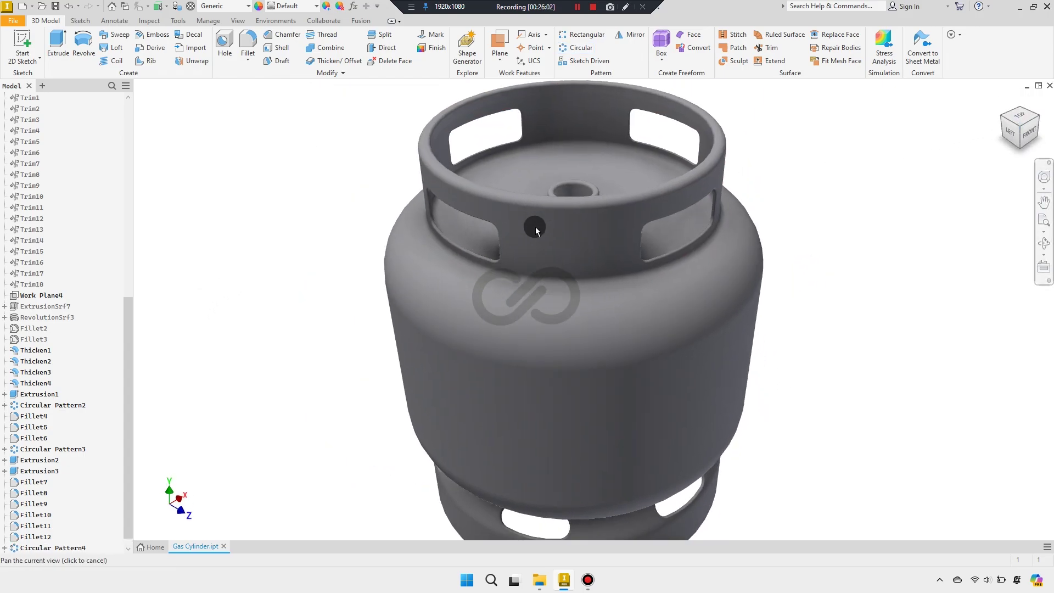
shift+middle_drag(530, 222, 542, 229)
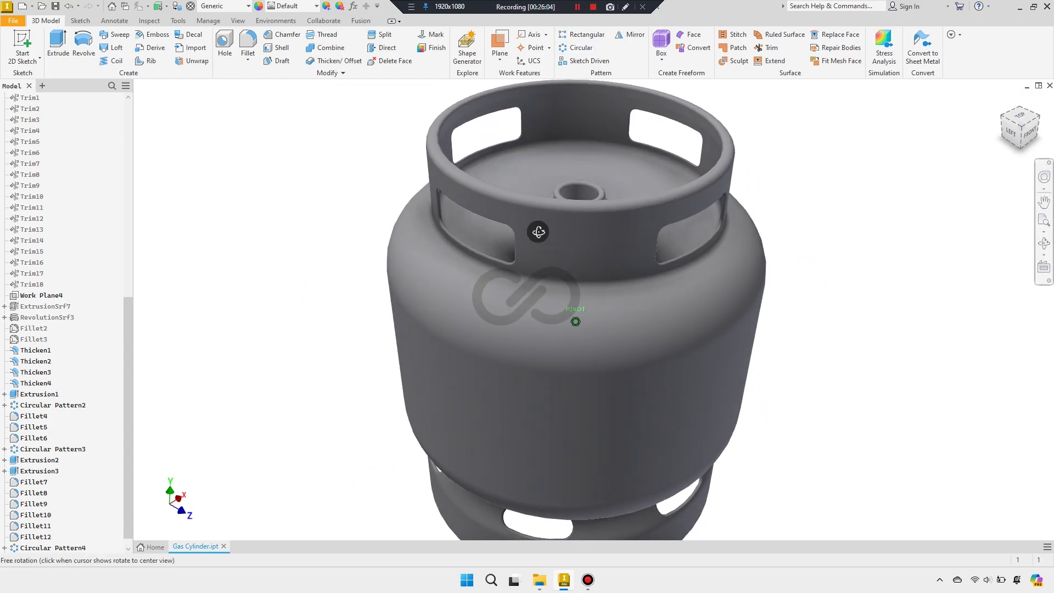
click(239, 8)
Assign Aluminum 6061 material to the gas cylinder
scroll(242, 140, up, 3)
scroll(239, 110, up, 2)
click(229, 64)
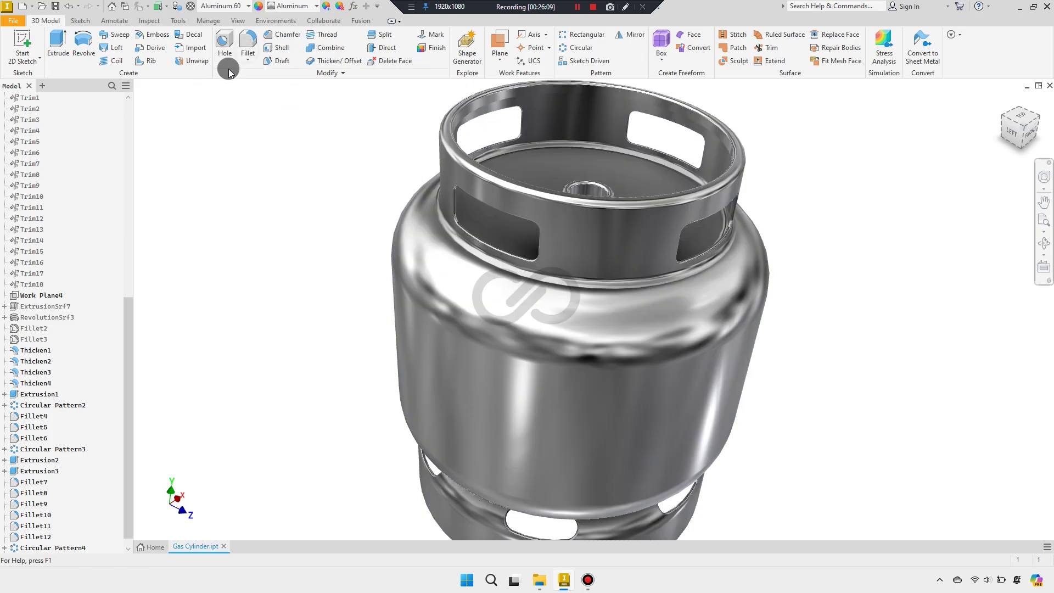
scroll(280, 155, up, 2)
mouse_move(512, 259)
shift+middle_down()
mouse_move(494, 245)
mouse_move(490, 274)
shift+middle_up()
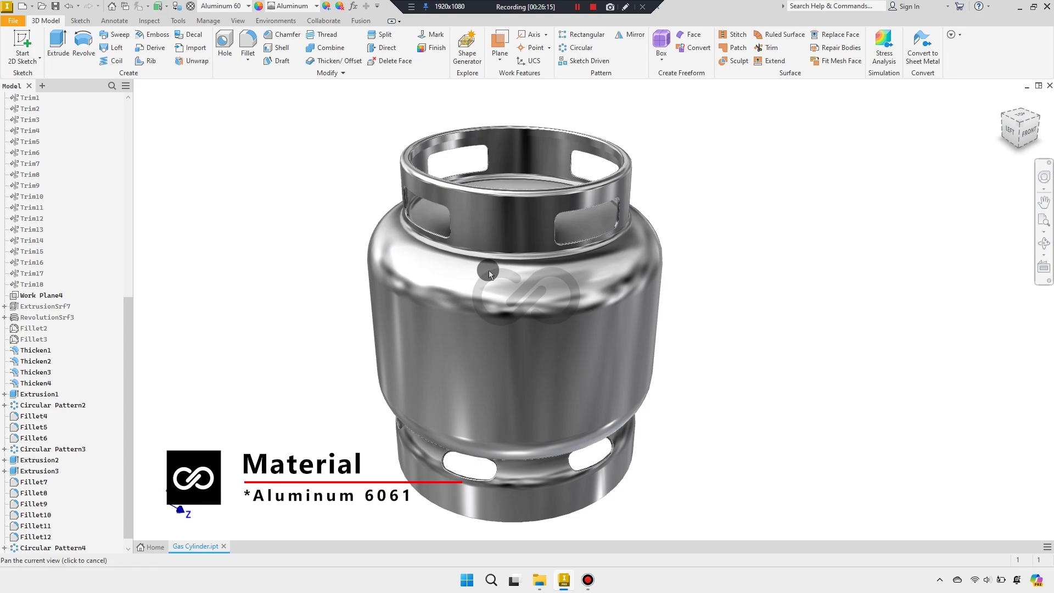
Set Solid1's appearance colour to RGB 219, 219, 219
click(328, 8)
click(32, 131)
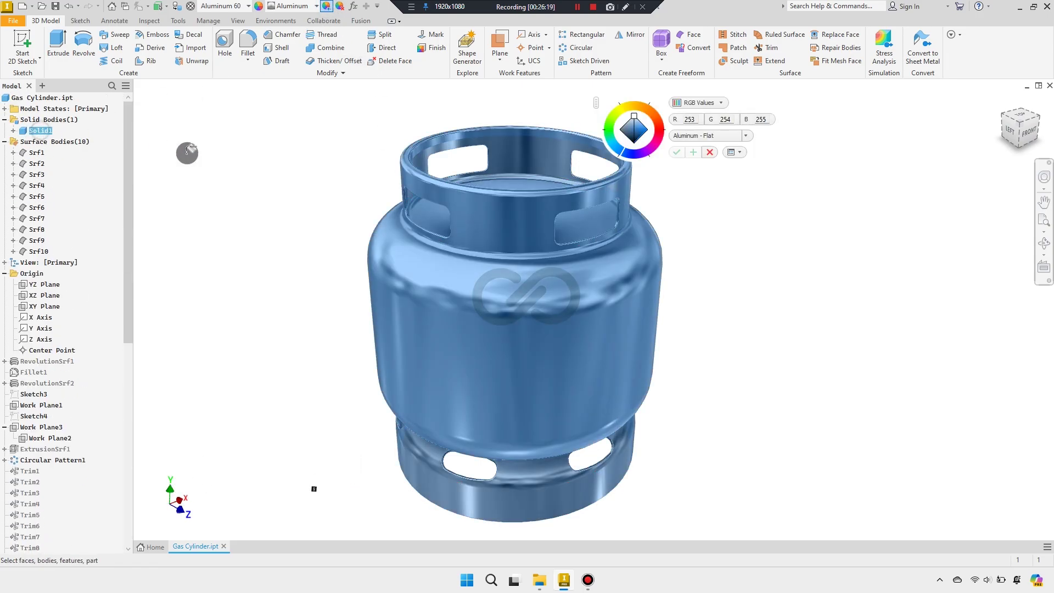
drag(632, 119, 630, 118)
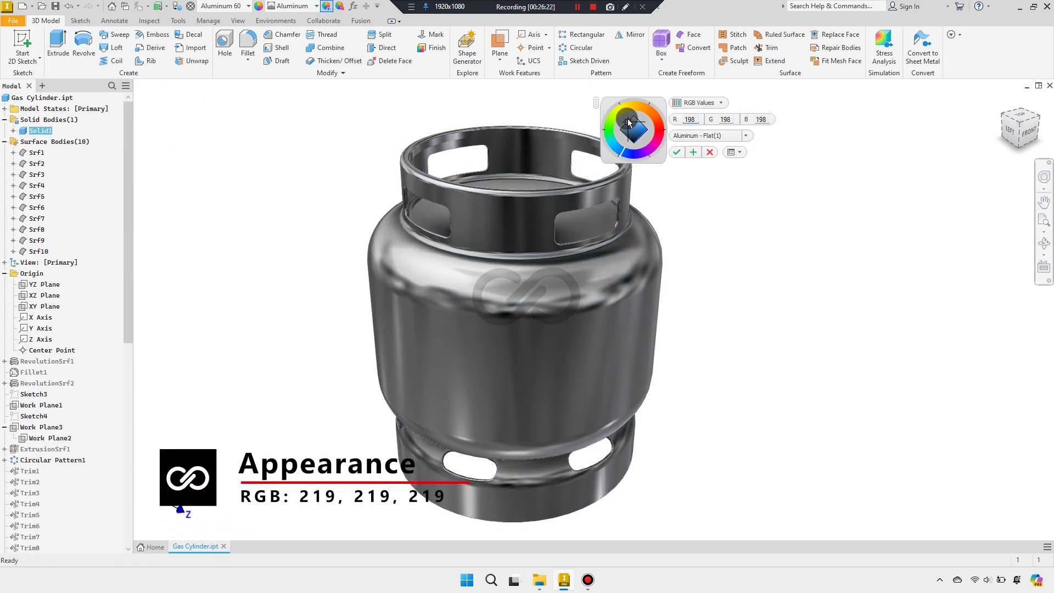
shift+middle_drag(438, 169, 446, 194)
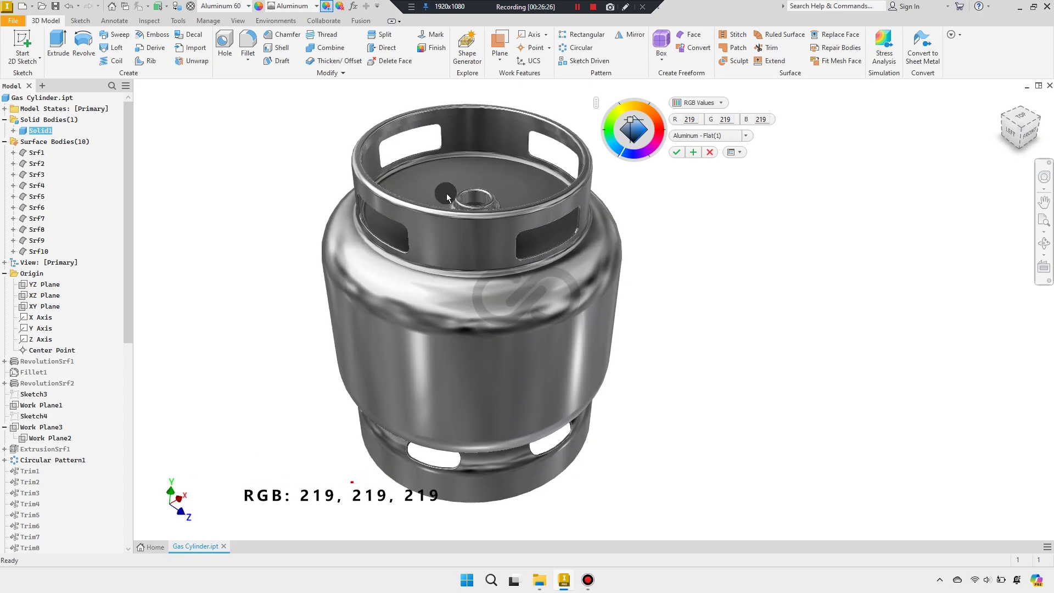
scroll(446, 193, down, 2)
click(677, 154)
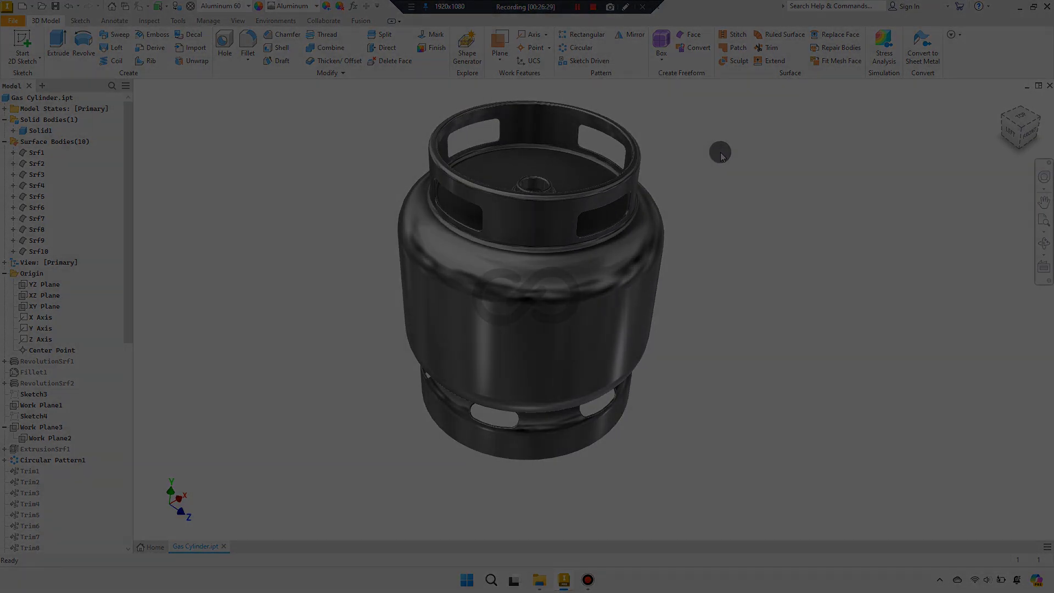